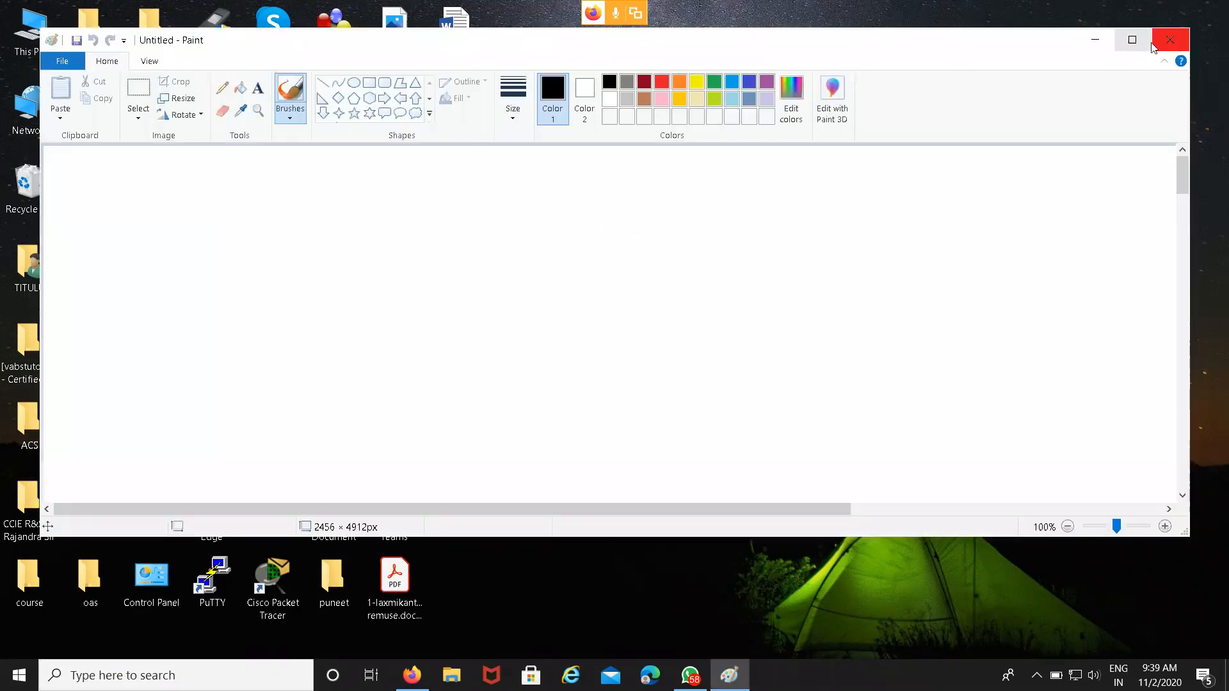
Maximize Paint and launch the Epic Pen annotation app from the taskbar search
{"action": "left_click", "coordinate": [1133, 41]}
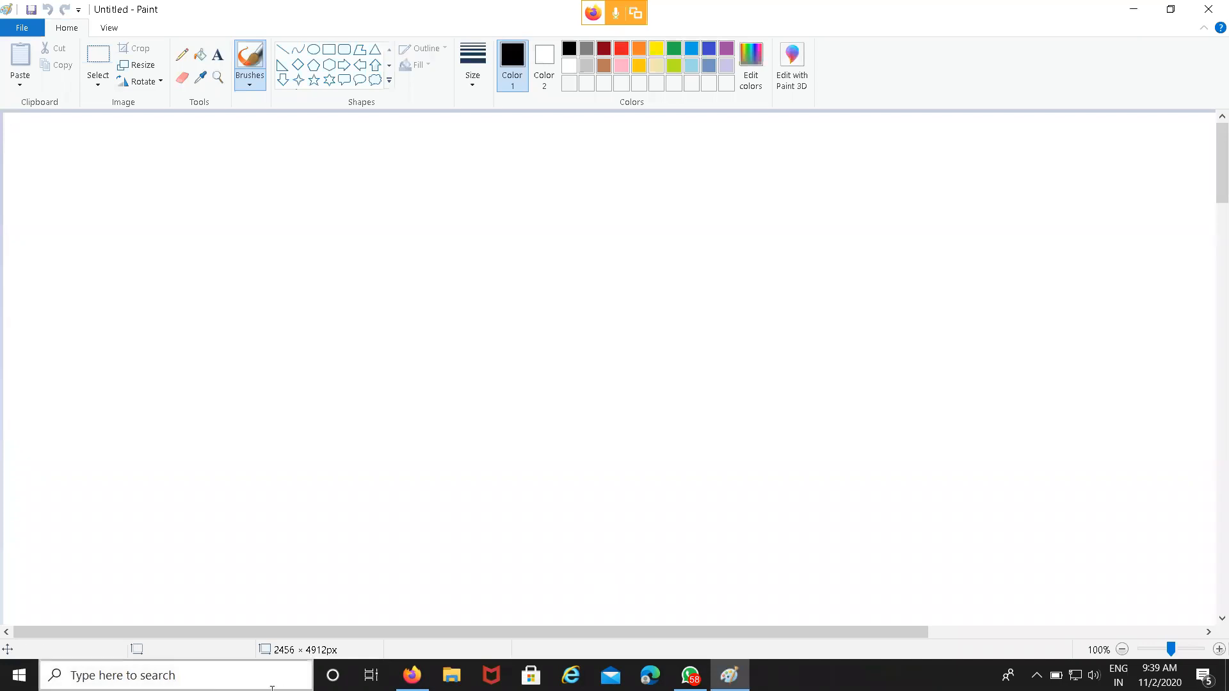
{"action": "left_click", "coordinate": [248, 686]}
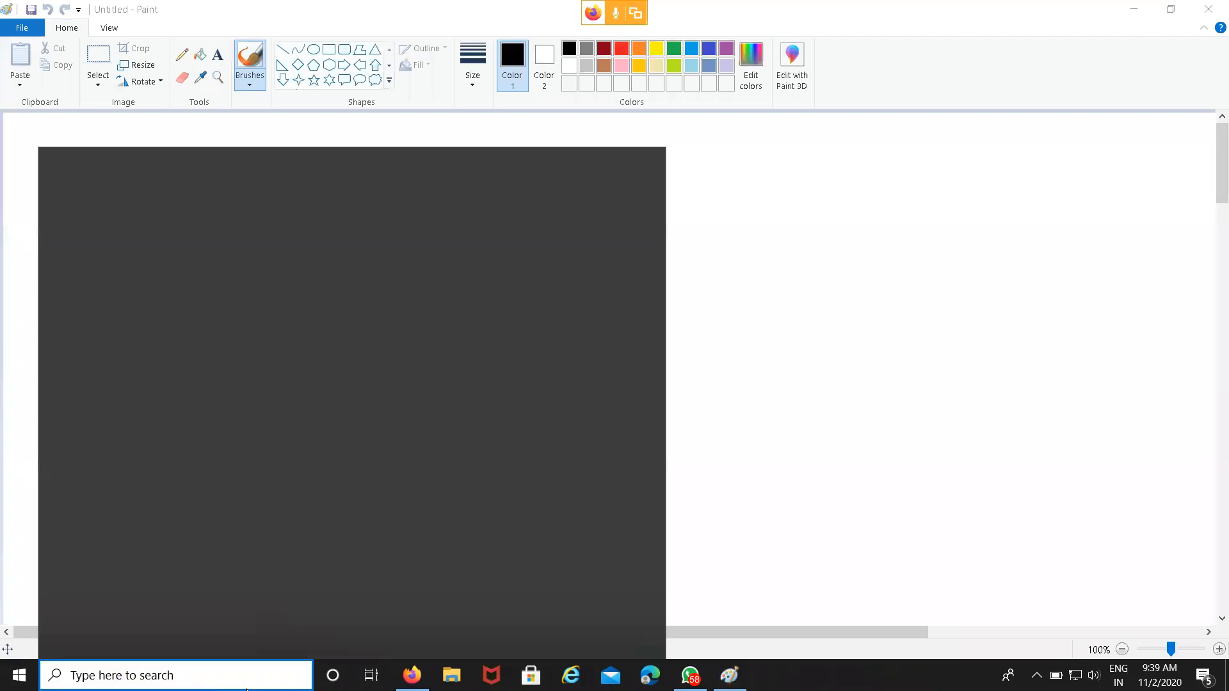
{"action": "type", "text": "epic pen"}
{"action": "key", "text": "Return"}
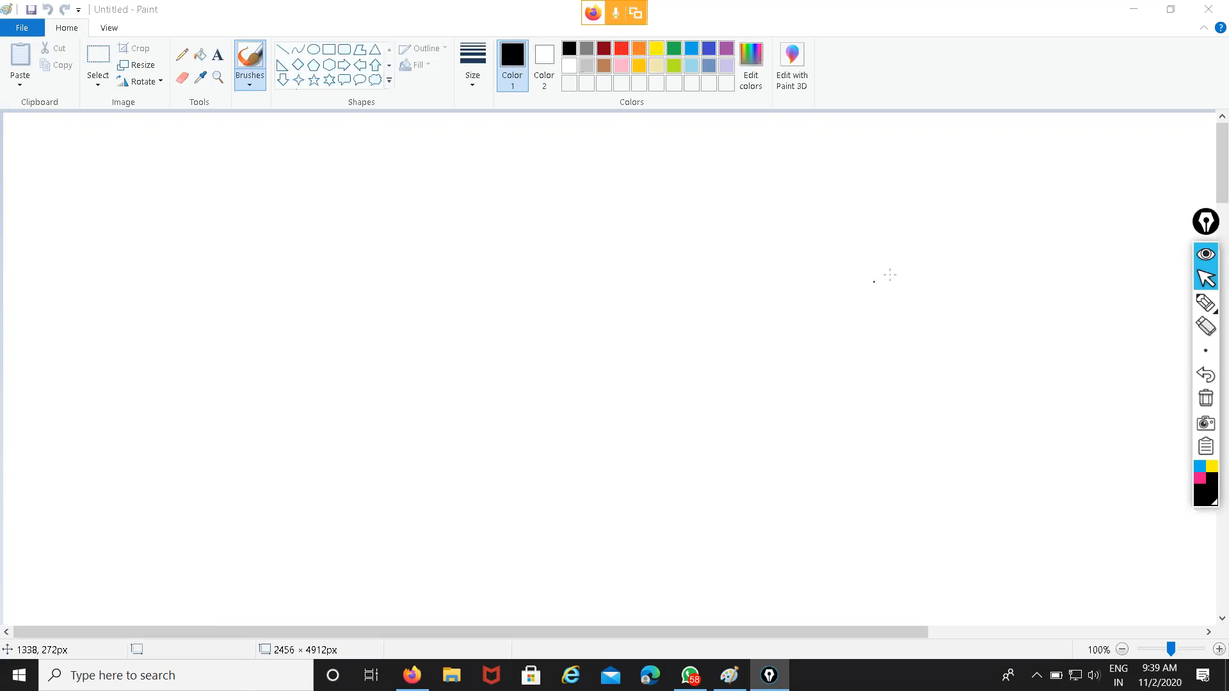
Switch Epic Pen to drawing ink and write an underlined 'load balancing' heading
{"action": "left_click", "coordinate": [1206, 303]}
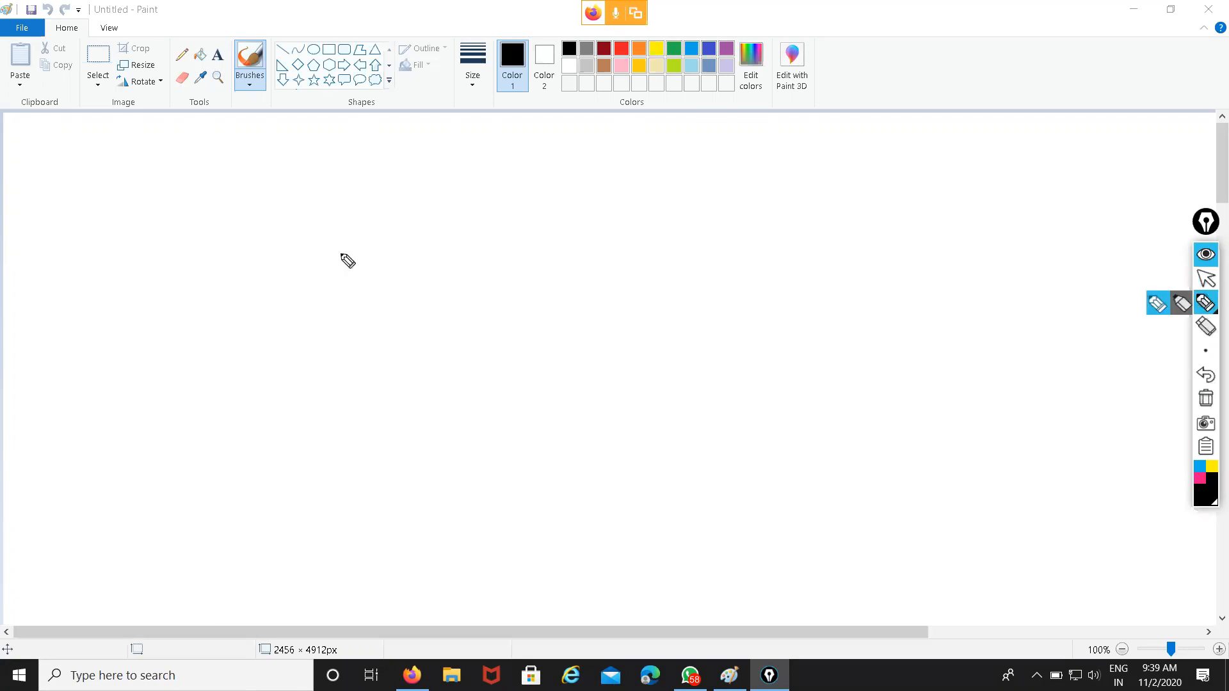
{"action": "mouse_move", "coordinate": [351, 197]}
{"action": "left_mouse_down"}
{"action": "mouse_move", "coordinate": [354, 220]}
{"action": "mouse_move", "coordinate": [406, 203]}
{"action": "mouse_move", "coordinate": [520, 206]}
{"action": "left_mouse_up"}
{"action": "left_click_drag", "start_coordinate": [347, 235], "coordinate": [523, 204]}
Draw two boxes below the heading and label them 1 and 2
{"action": "left_click_drag", "start_coordinate": [542, 252], "coordinate": [544, 278]}
{"action": "mouse_move", "coordinate": [539, 248]}
{"action": "left_mouse_down"}
{"action": "mouse_move", "coordinate": [587, 280]}
{"action": "mouse_move", "coordinate": [547, 301]}
{"action": "left_mouse_up"}
{"action": "left_click_drag", "start_coordinate": [673, 227], "coordinate": [673, 296]}
{"action": "mouse_move", "coordinate": [666, 227]}
{"action": "left_mouse_down"}
{"action": "mouse_move", "coordinate": [699, 225]}
{"action": "mouse_move", "coordinate": [669, 290]}
{"action": "left_mouse_up"}
{"action": "left_click_drag", "start_coordinate": [556, 251], "coordinate": [562, 272]}
{"action": "left_click_drag", "start_coordinate": [554, 273], "coordinate": [573, 270]}
{"action": "left_click_drag", "start_coordinate": [680, 250], "coordinate": [689, 258]}
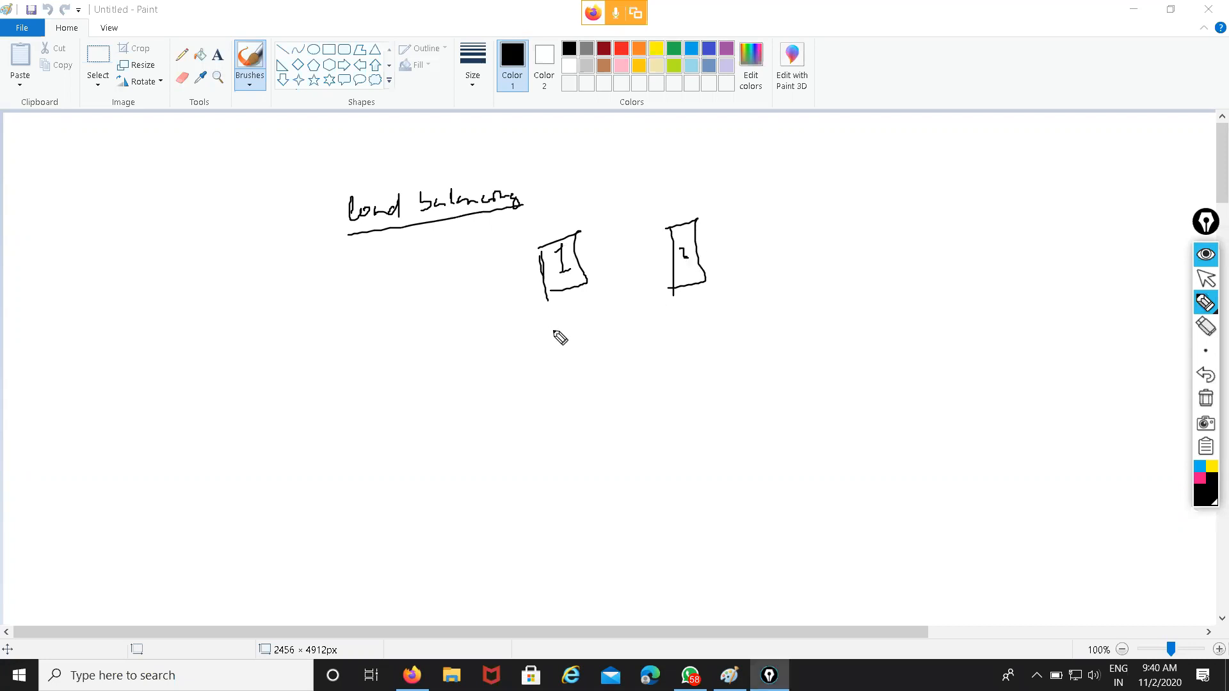
Draw an upward arrow into box 1, circle it, and link it to box 2
{"action": "mouse_move", "coordinate": [576, 432]}
{"action": "left_mouse_down"}
{"action": "mouse_move", "coordinate": [581, 455]}
{"action": "mouse_move", "coordinate": [566, 320]}
{"action": "left_mouse_up"}
{"action": "left_click_drag", "start_coordinate": [555, 331], "coordinate": [576, 325]}
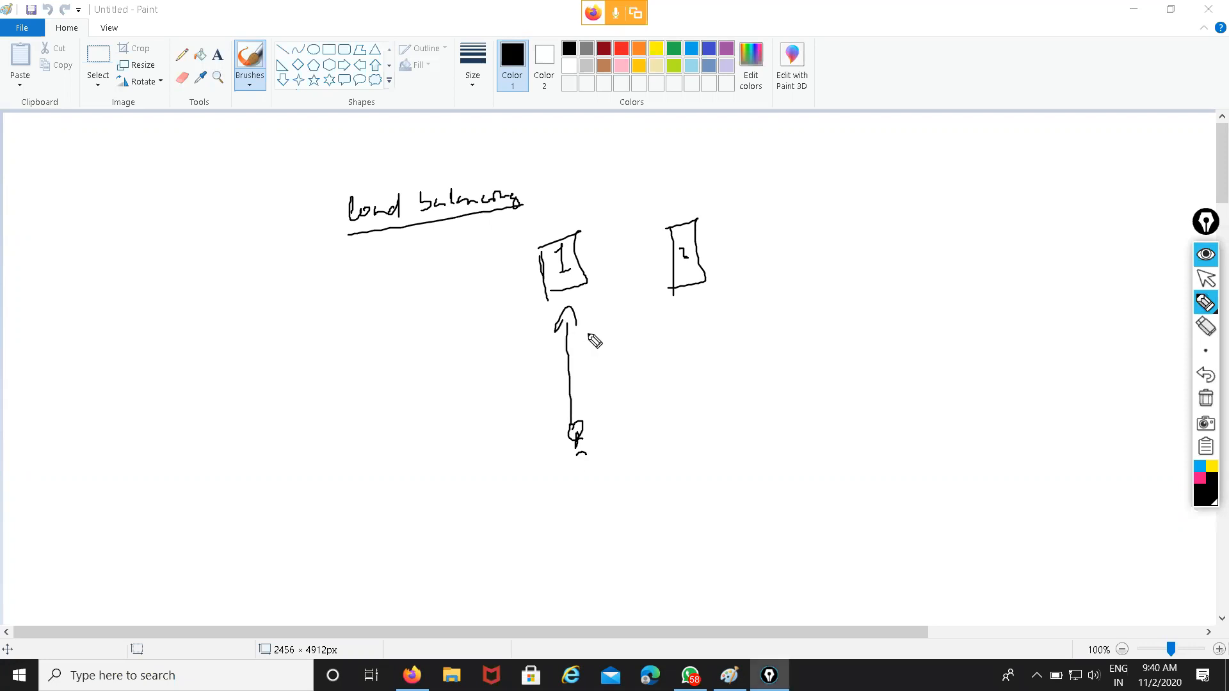
{"action": "mouse_move", "coordinate": [544, 301]}
{"action": "left_mouse_down"}
{"action": "mouse_move", "coordinate": [564, 299]}
{"action": "mouse_move", "coordinate": [524, 255]}
{"action": "left_mouse_up"}
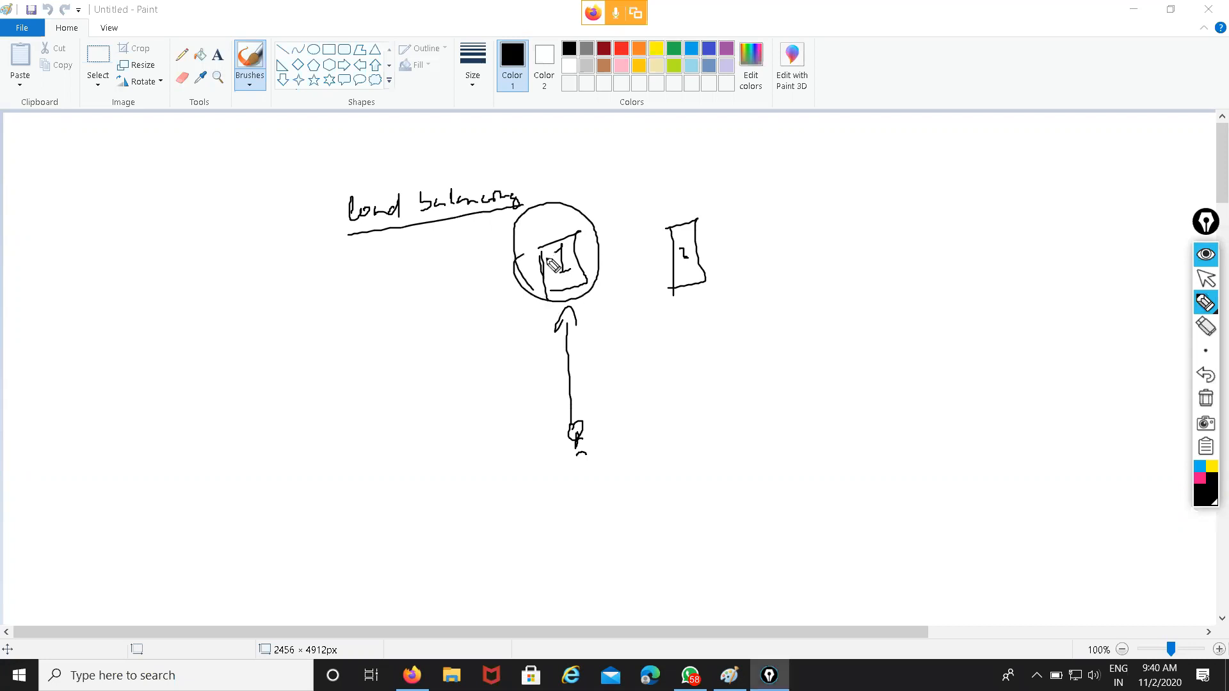
{"action": "left_click", "coordinate": [724, 226]}
{"action": "left_click_drag", "start_coordinate": [594, 228], "coordinate": [652, 224]}
{"action": "mouse_move", "coordinate": [655, 222]}
{"action": "left_mouse_down"}
{"action": "mouse_move", "coordinate": [638, 242]}
{"action": "mouse_move", "coordinate": [680, 211]}
{"action": "mouse_move", "coordinate": [666, 206]}
{"action": "mouse_move", "coordinate": [672, 229]}
{"action": "mouse_move", "coordinate": [653, 224]}
{"action": "left_mouse_up"}
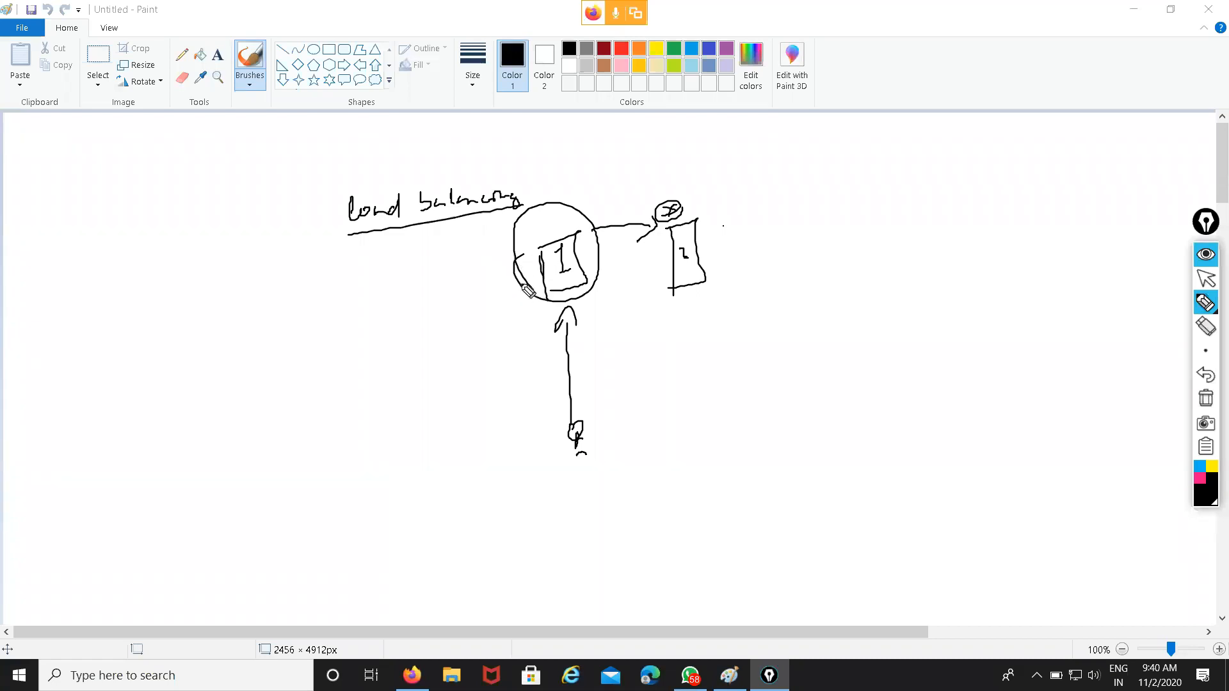
Write 100 in an oval left of circle 1 and add a down arrow atop circle 1
{"action": "left_click_drag", "start_coordinate": [446, 267], "coordinate": [447, 281]}
{"action": "mouse_move", "coordinate": [456, 270]}
{"action": "left_mouse_down"}
{"action": "mouse_move", "coordinate": [423, 279]}
{"action": "mouse_move", "coordinate": [475, 268]}
{"action": "left_mouse_up"}
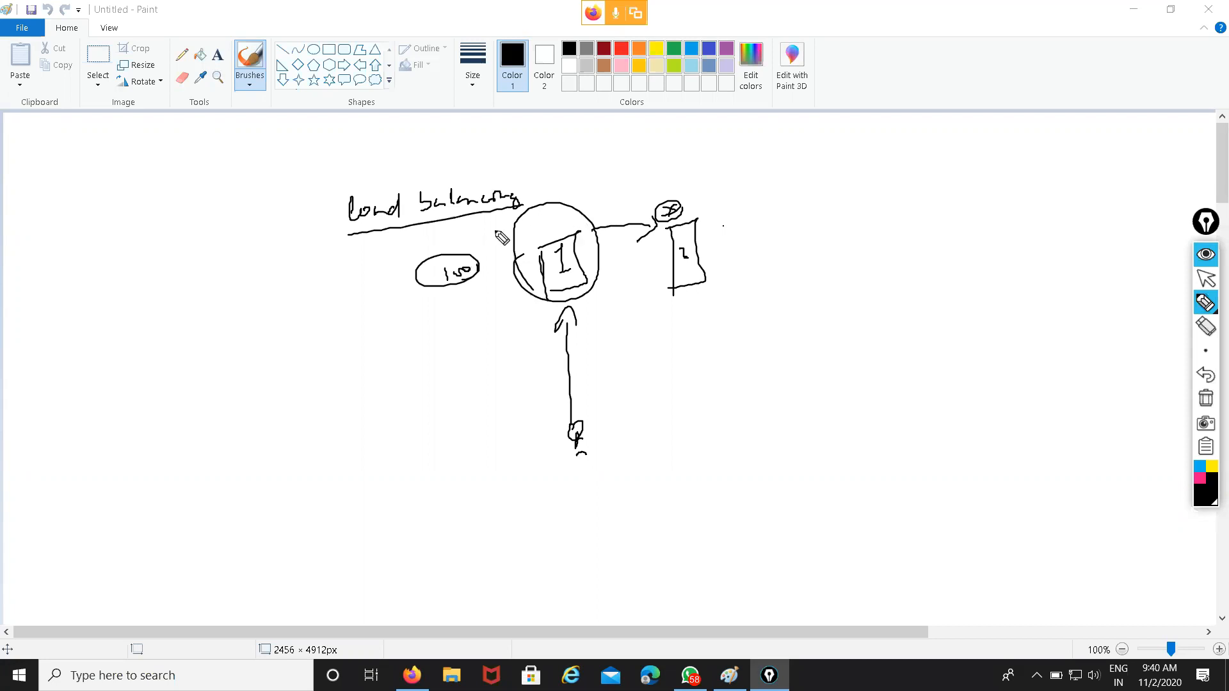
{"action": "left_click_drag", "start_coordinate": [483, 245], "coordinate": [482, 259]}
{"action": "left_click_drag", "start_coordinate": [545, 219], "coordinate": [546, 238]}
Add lines from circle 1 to box 2, a mark above box 2, and another value oval
{"action": "left_click_drag", "start_coordinate": [551, 306], "coordinate": [705, 282]}
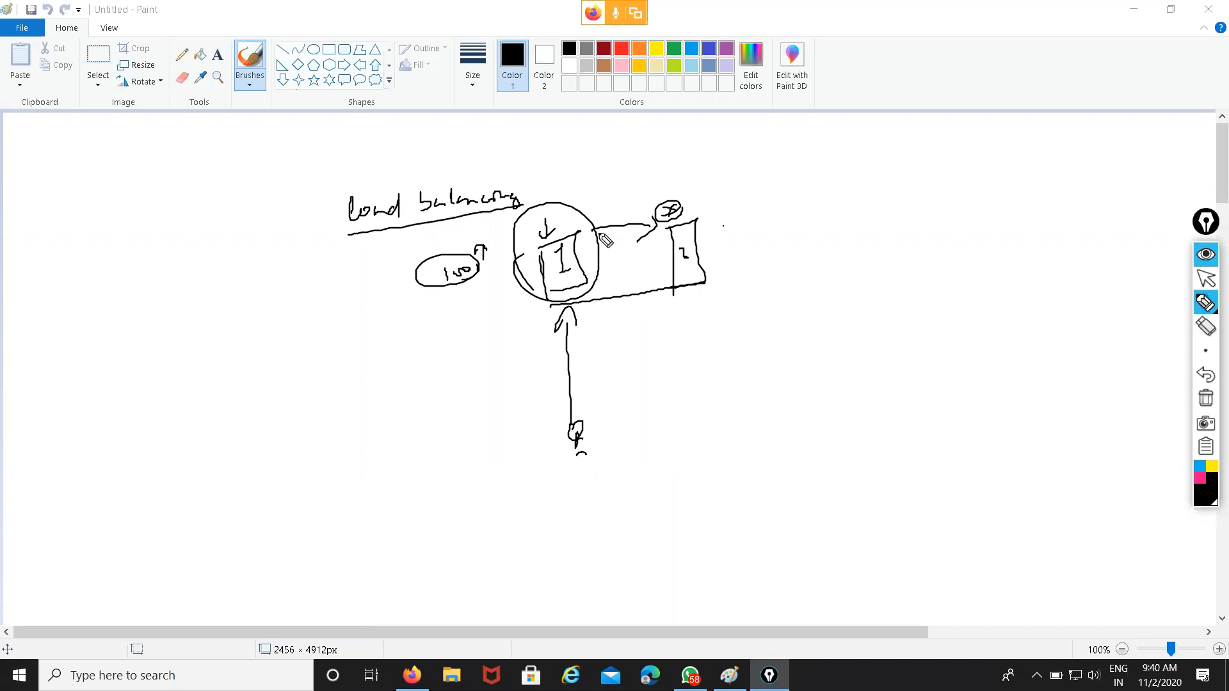
{"action": "left_click_drag", "start_coordinate": [545, 213], "coordinate": [546, 235]}
{"action": "left_click_drag", "start_coordinate": [685, 188], "coordinate": [690, 205]}
{"action": "mouse_move", "coordinate": [486, 286]}
{"action": "left_mouse_down"}
{"action": "mouse_move", "coordinate": [504, 301]}
{"action": "mouse_move", "coordinate": [463, 281]}
{"action": "mouse_move", "coordinate": [444, 306]}
{"action": "mouse_move", "coordinate": [476, 310]}
{"action": "left_mouse_up"}
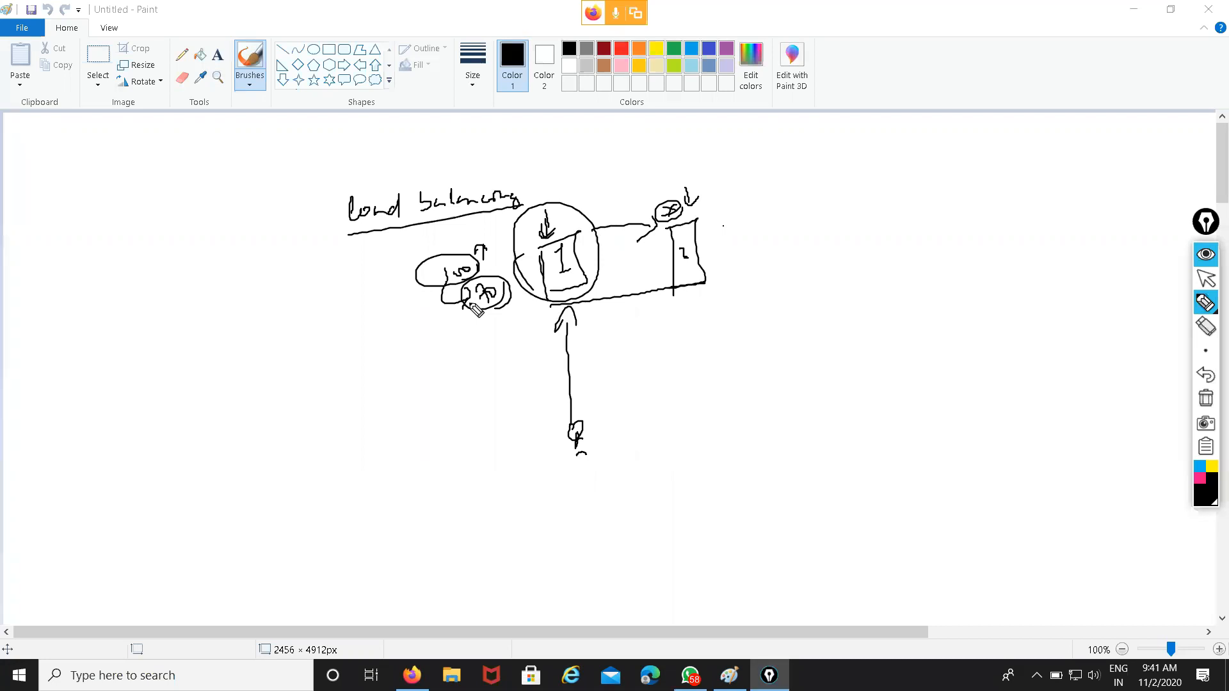
{"action": "mouse_move", "coordinate": [580, 346]}
{"action": "left_mouse_down"}
{"action": "mouse_move", "coordinate": [664, 284]}
{"action": "mouse_move", "coordinate": [664, 294]}
{"action": "left_mouse_up"}
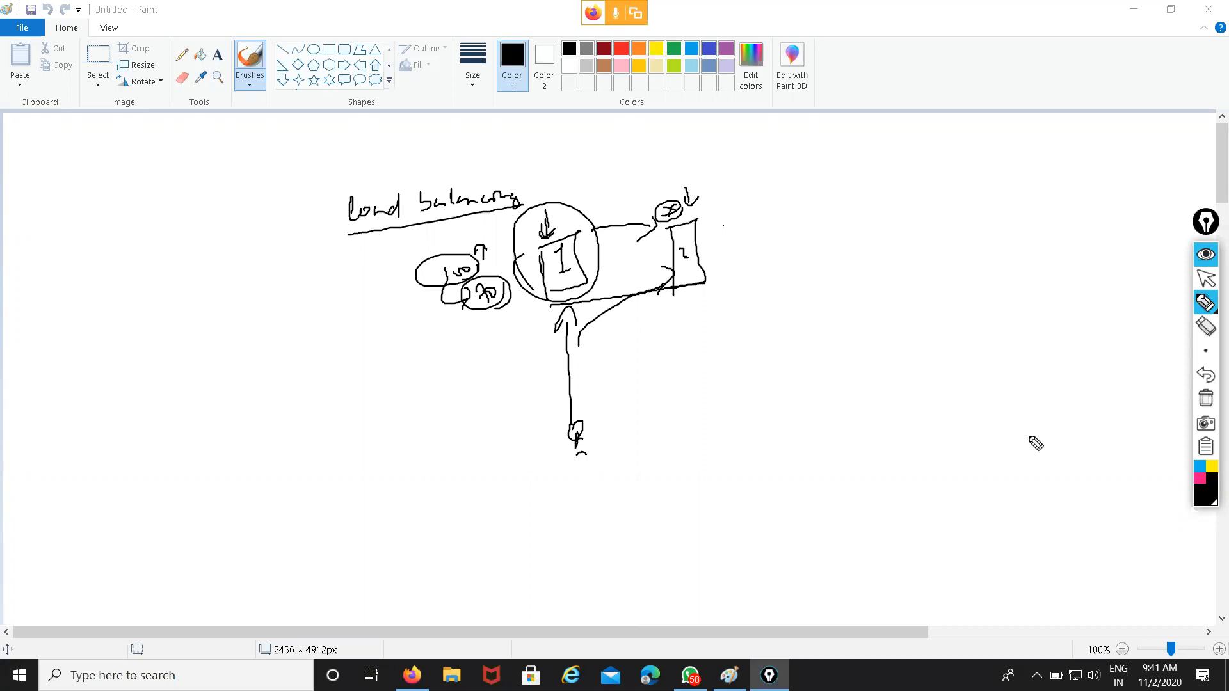
Hide the Epic Pen sketch, minimize Paint and bring Firefox forward
{"action": "left_click", "coordinate": [1206, 254]}
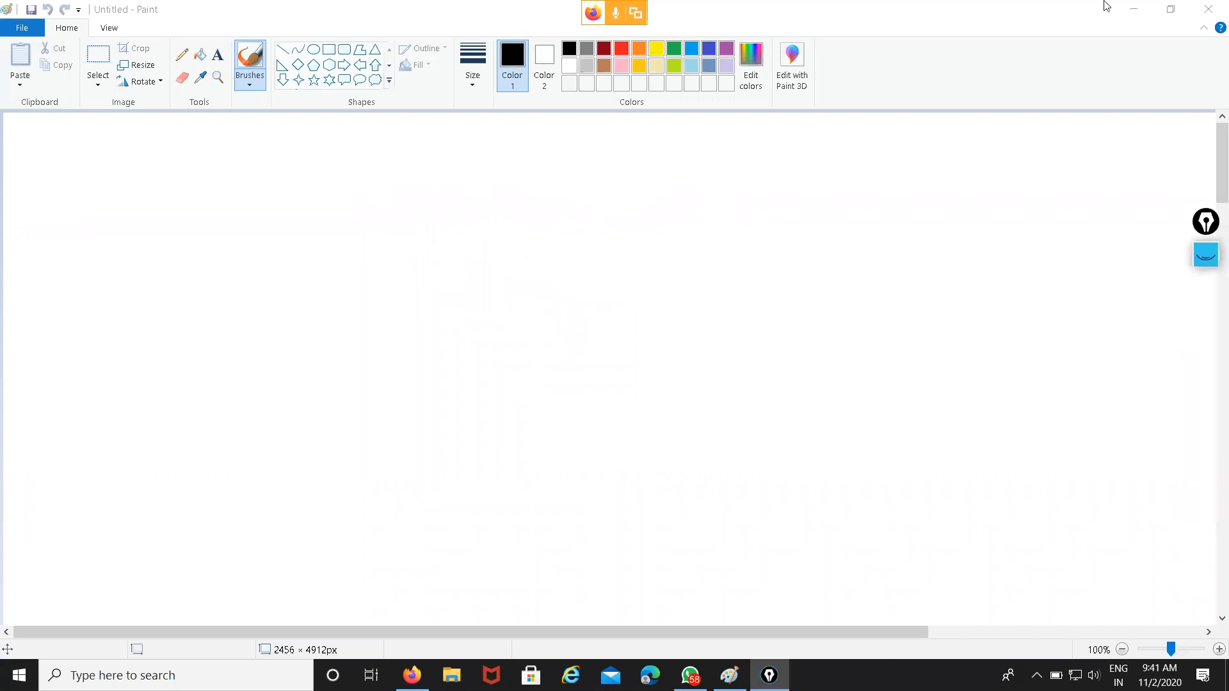
{"action": "left_click", "coordinate": [1134, 9]}
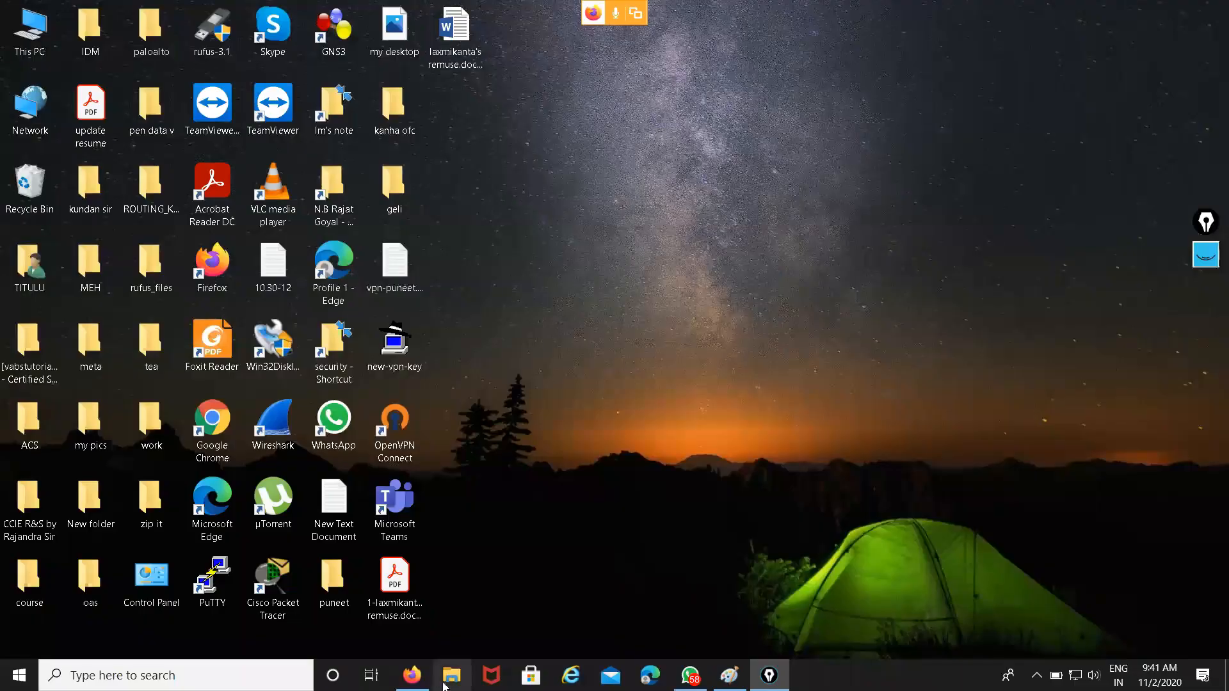
{"action": "left_click", "coordinate": [419, 679]}
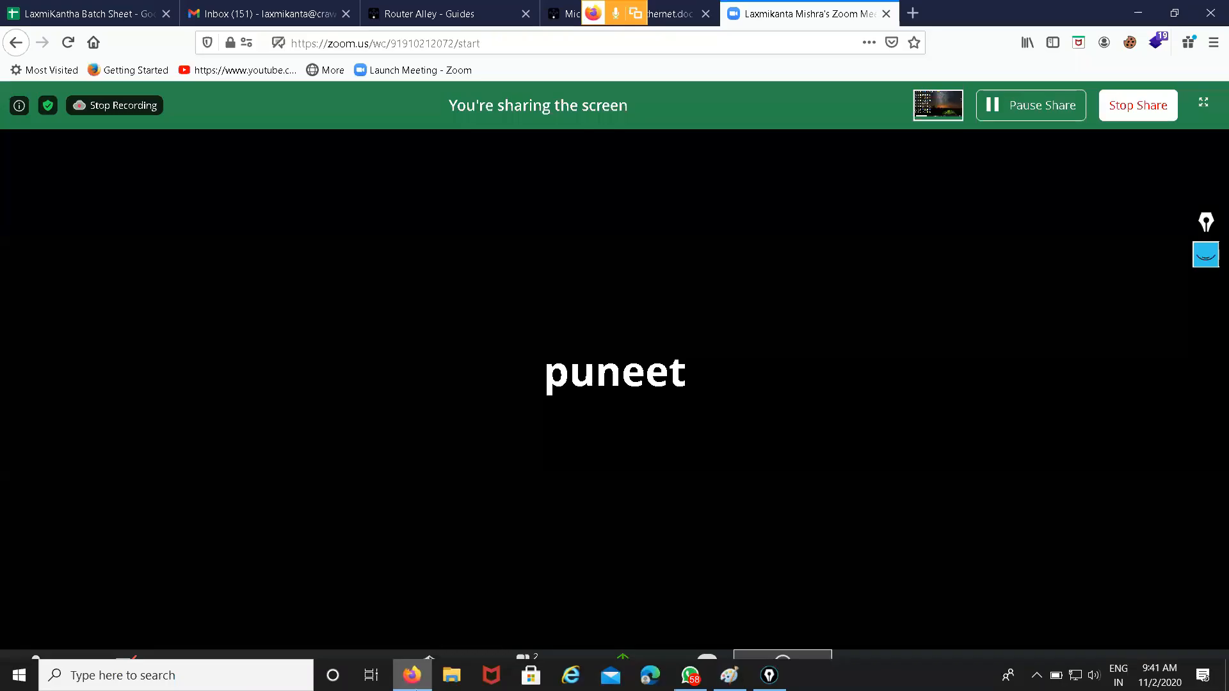
Search Google for 'aws' in a new Firefox tab
{"action": "left_click", "coordinate": [924, 21]}
{"action": "type", "text": "aws"}
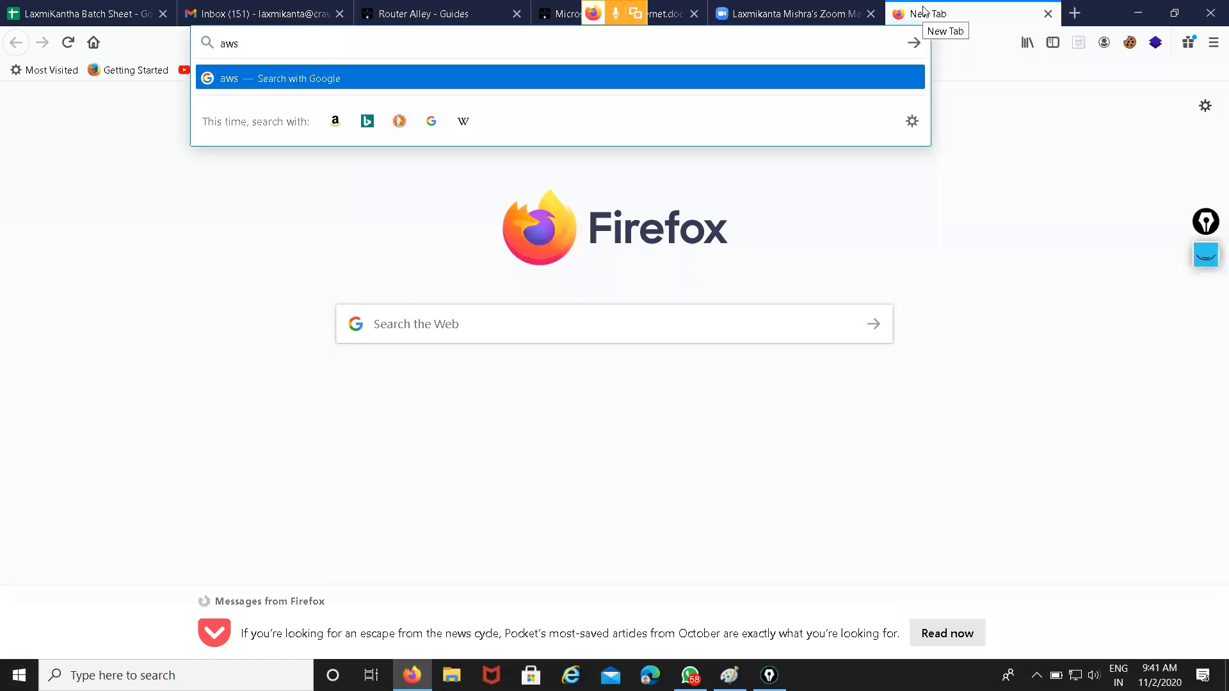
{"action": "key", "text": "Return"}
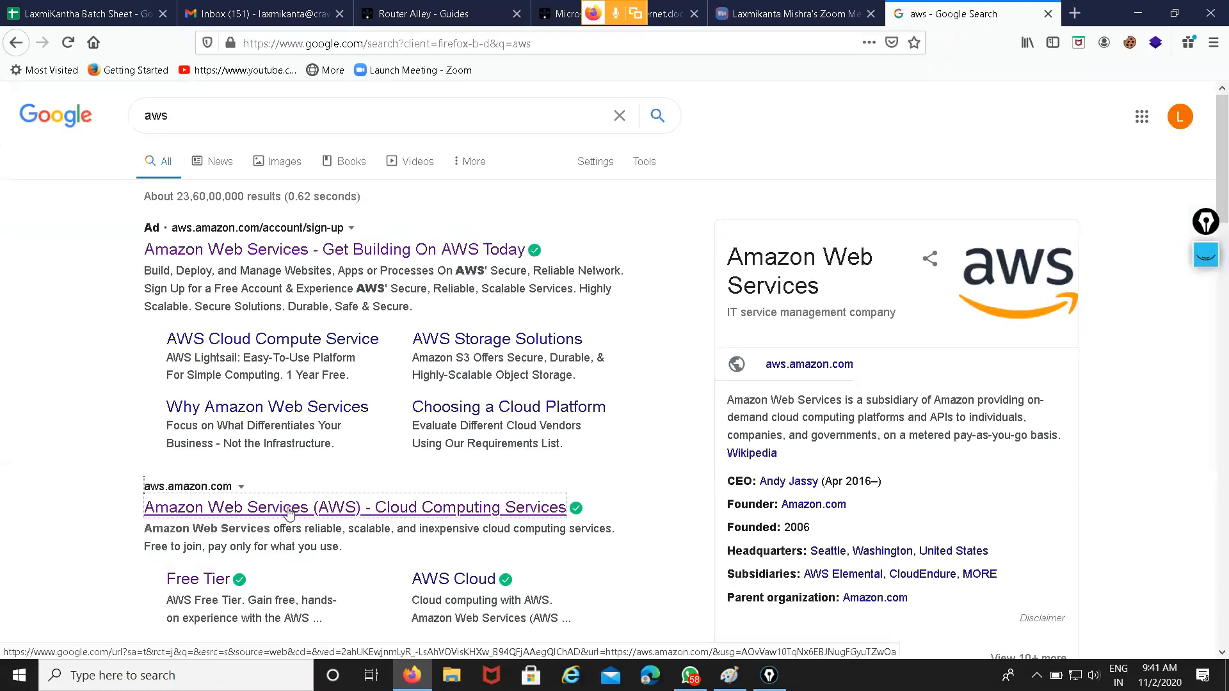
Open the Amazon Web Services result and go to the console sign-in page, retrying once
{"action": "left_click", "coordinate": [288, 509]}
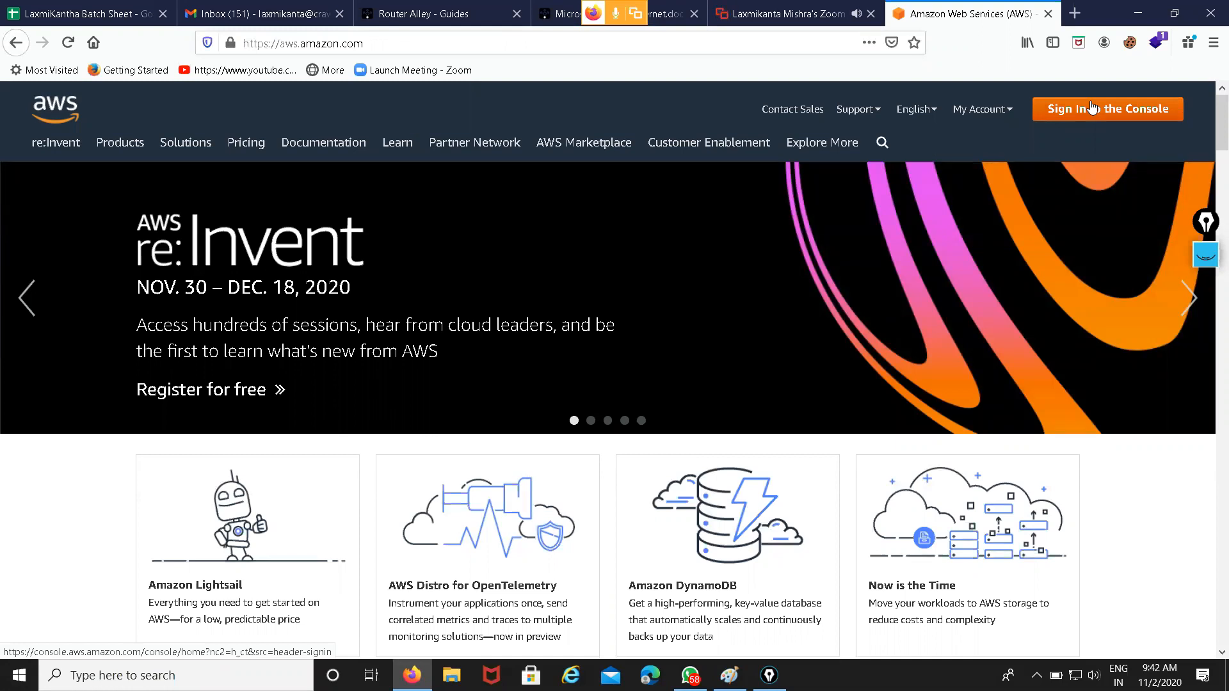
{"action": "left_click", "coordinate": [1093, 107]}
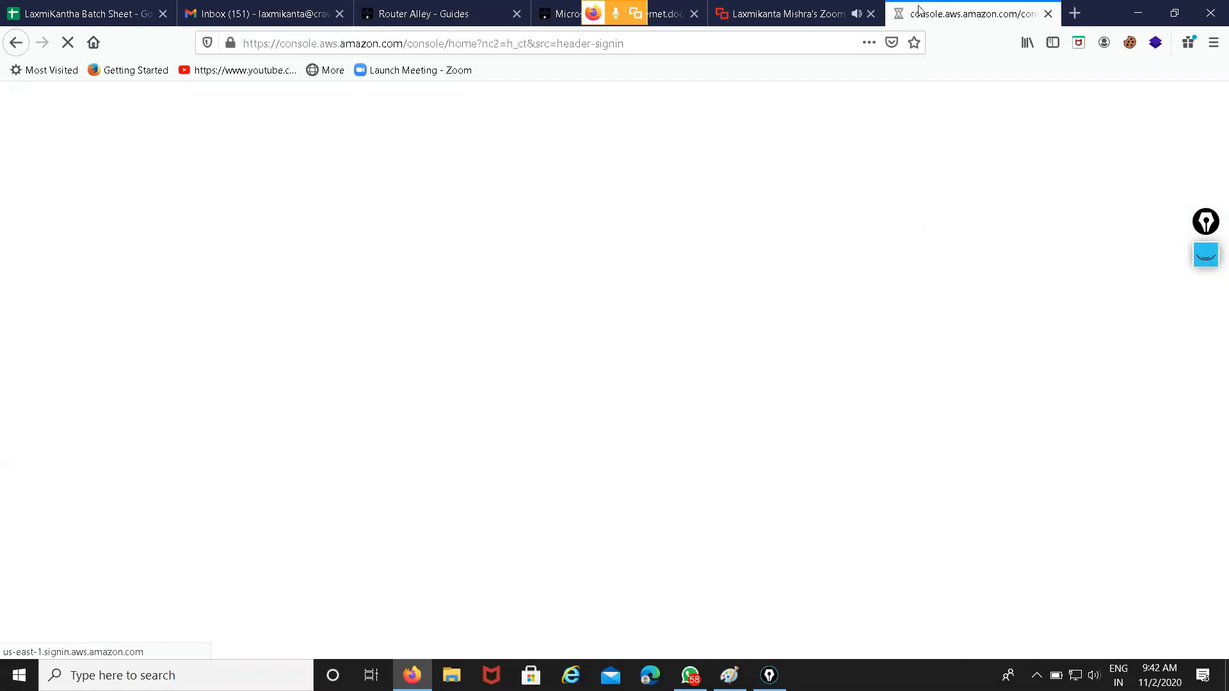
{"action": "left_click", "coordinate": [16, 44]}
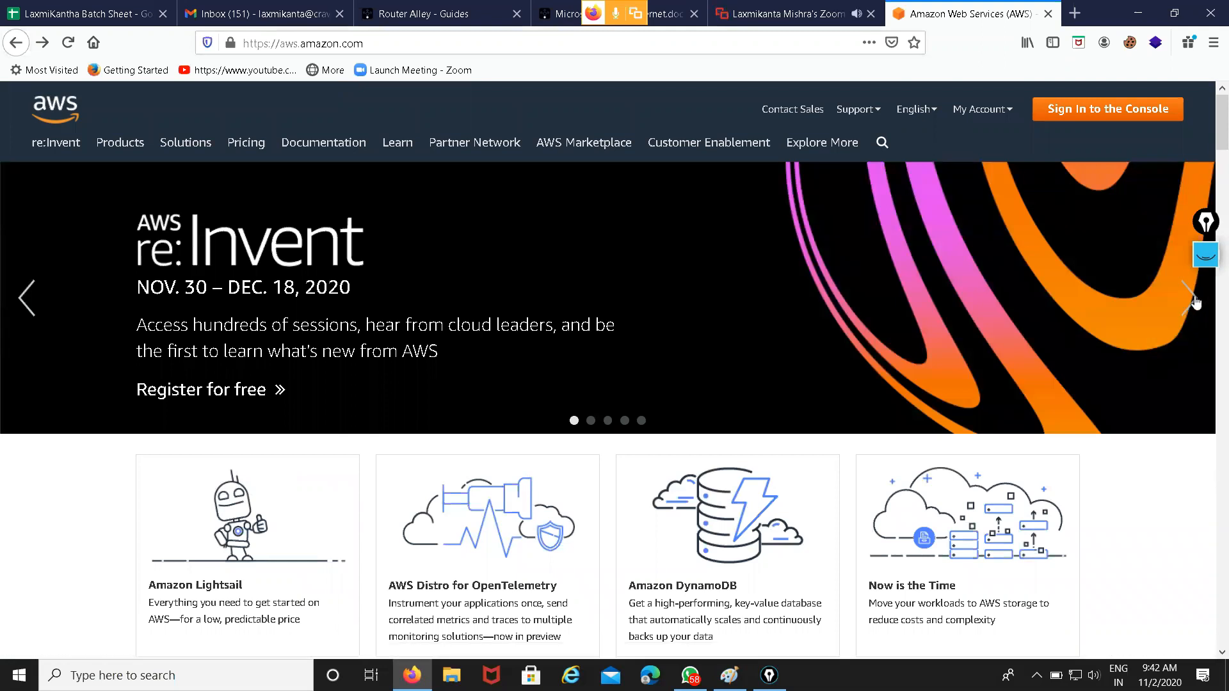
{"action": "left_click", "coordinate": [1149, 110]}
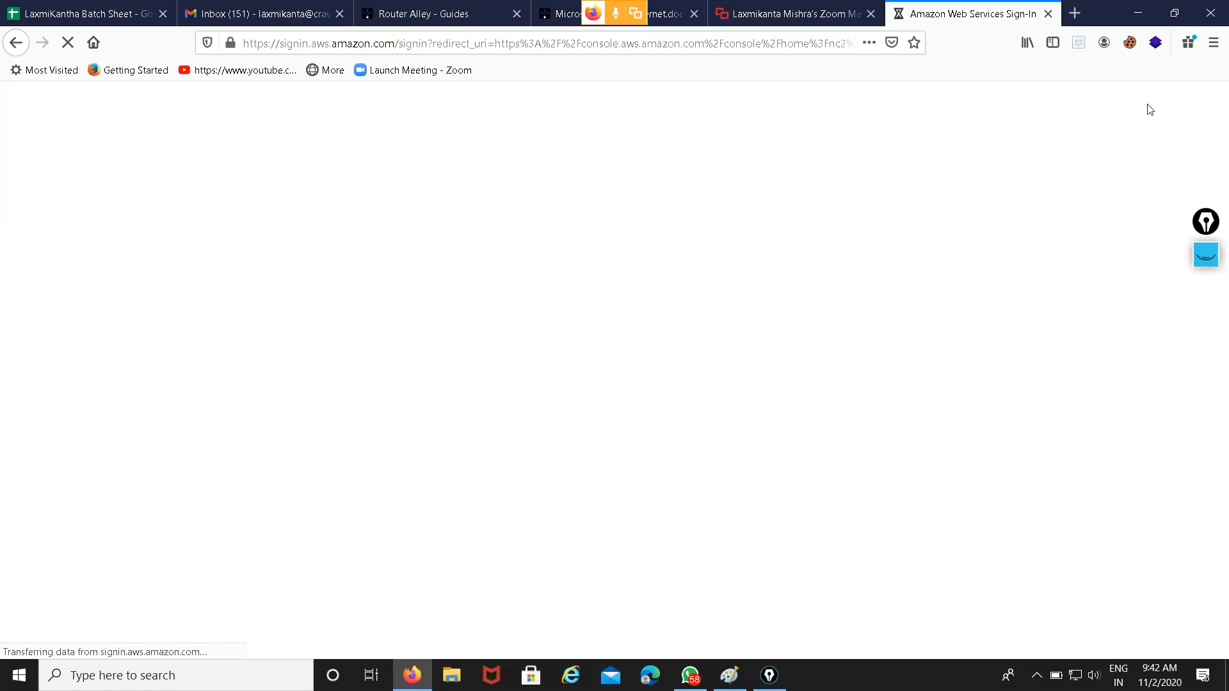
Sign in as the root user with the account password and MFA code
{"action": "left_click", "coordinate": [397, 441]}
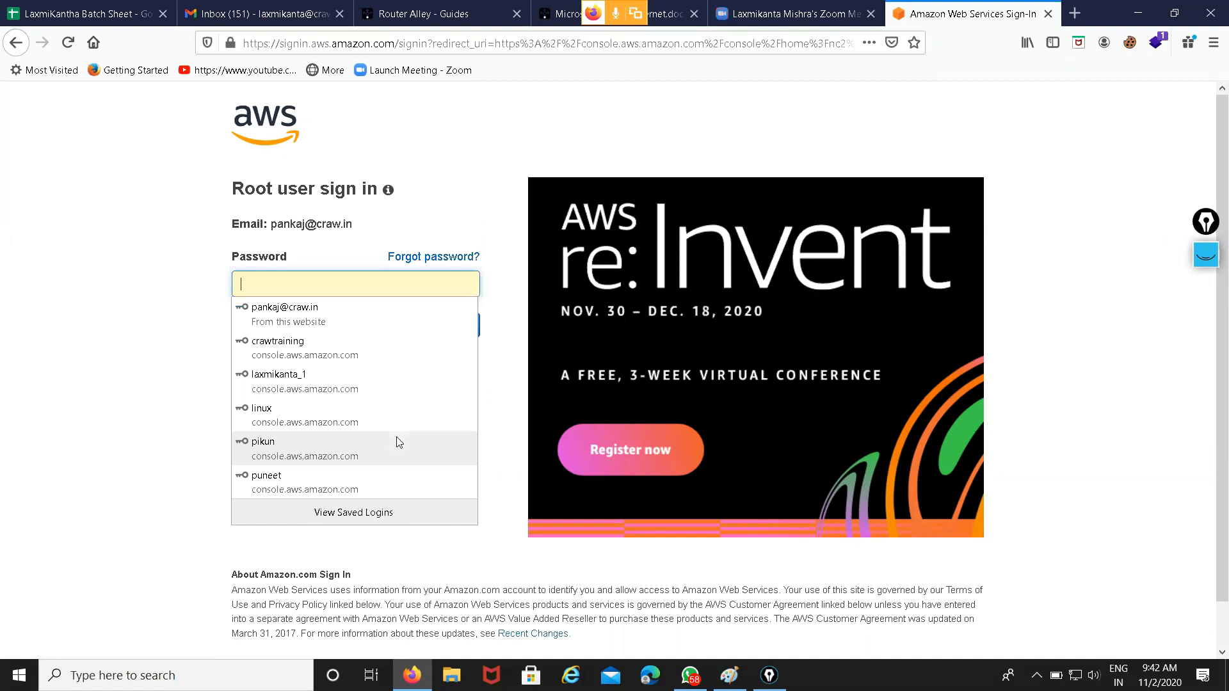
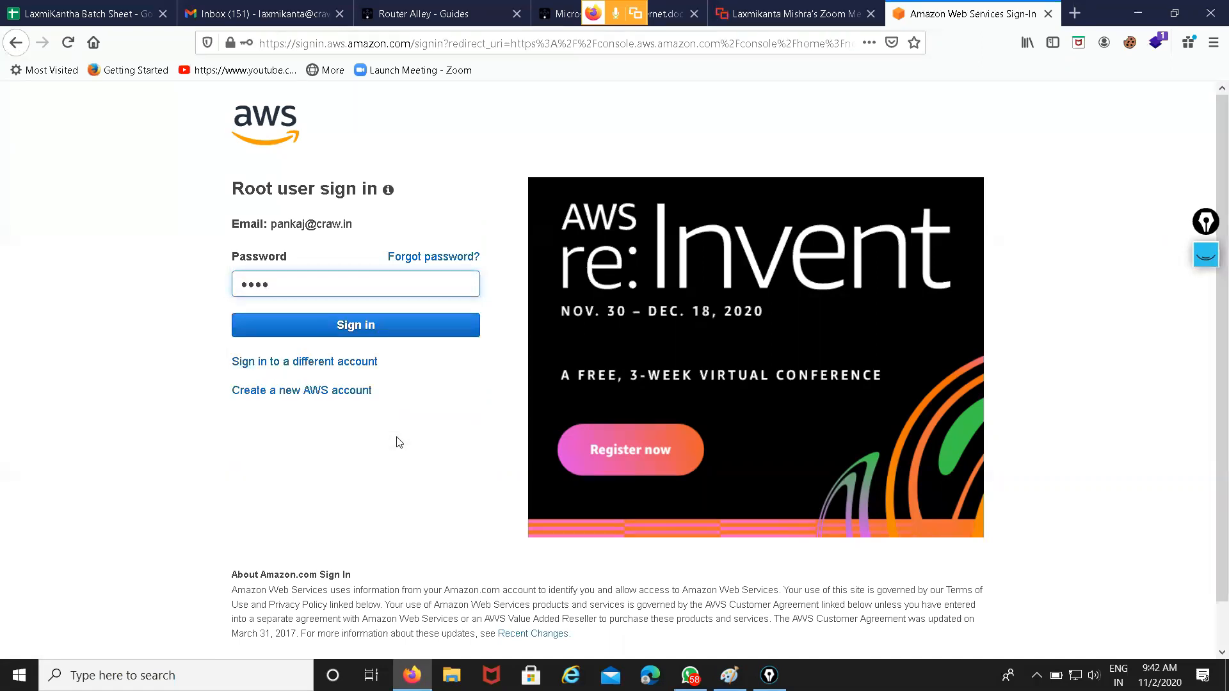
{"action": "key", "text": "Return"}
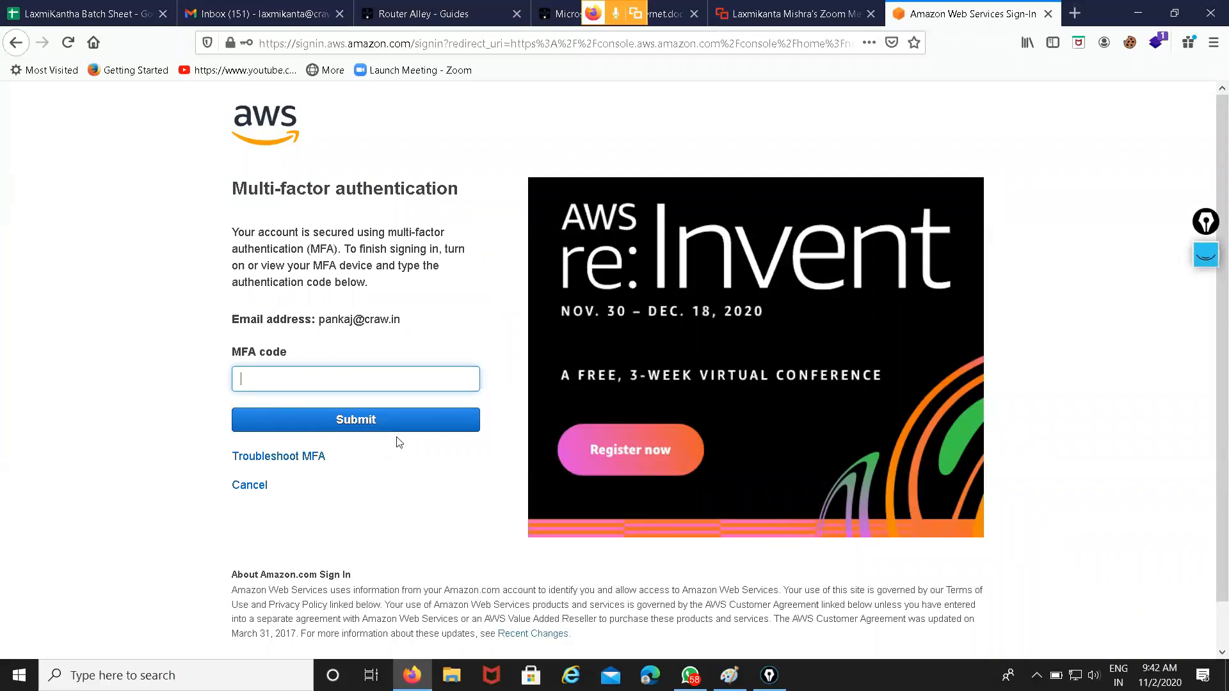
{"action": "left_click", "coordinate": [396, 423]}
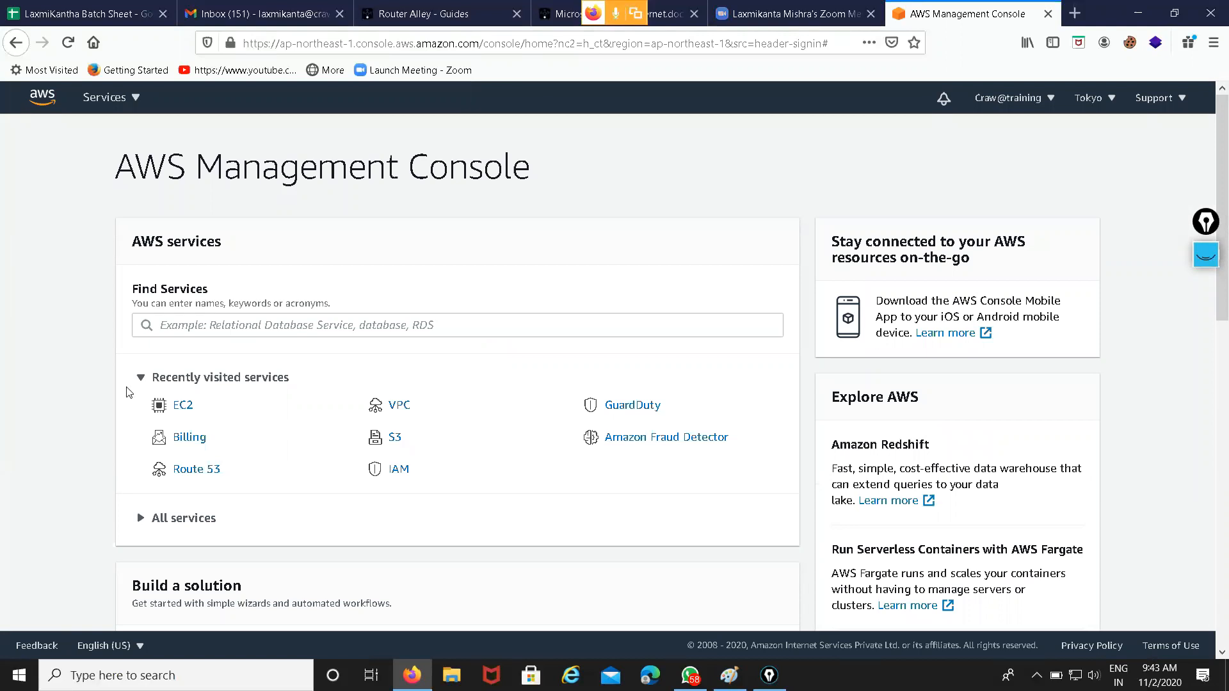
Open EC2 and view the Instances list with the two running t2.micro instances
{"action": "left_click", "coordinate": [181, 406]}
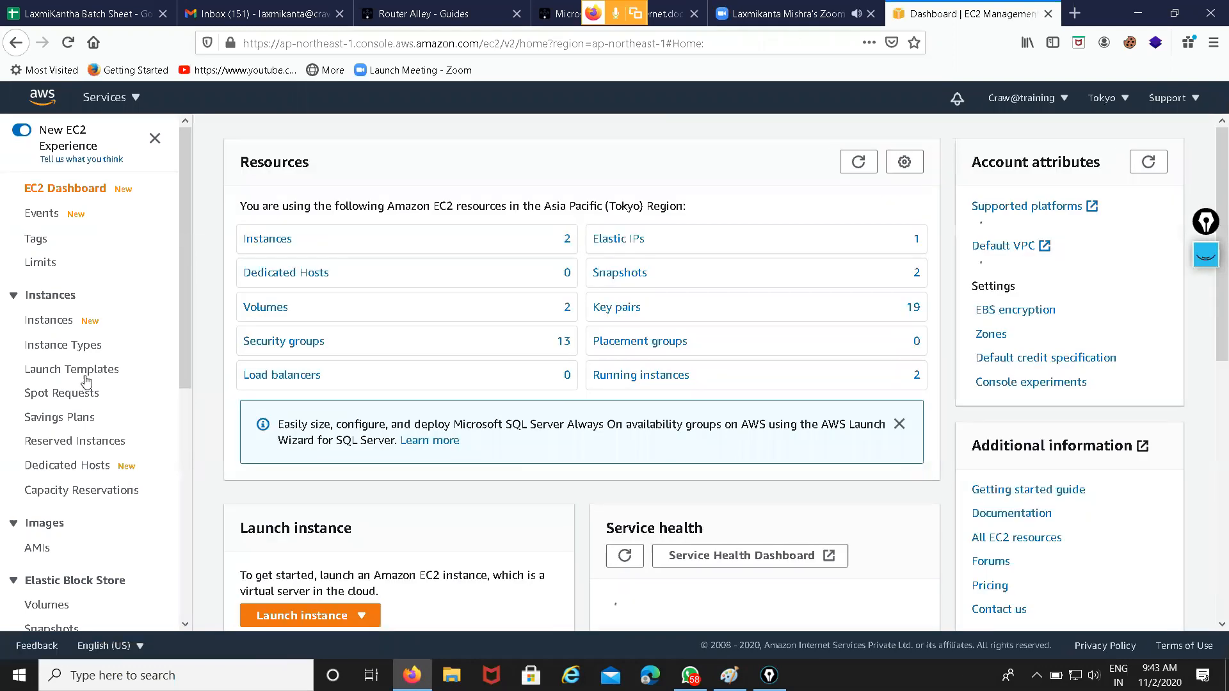
{"action": "left_click", "coordinate": [67, 321]}
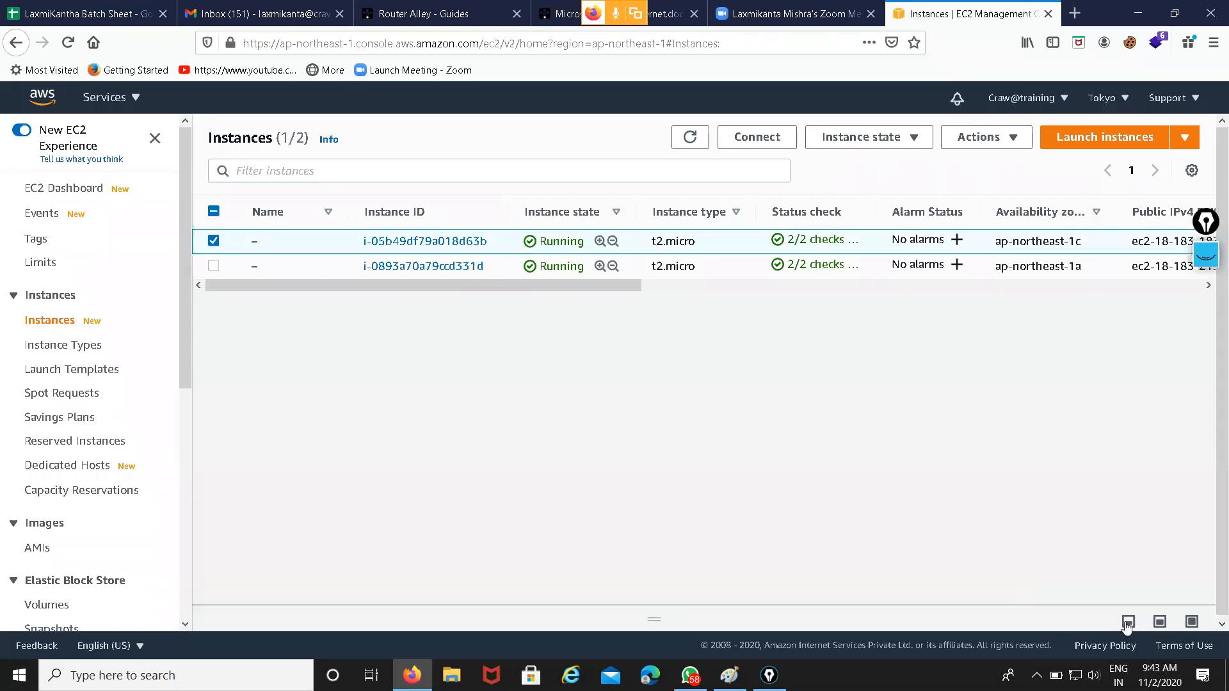
Check instance i-05b49df79a018d63b's security group, then open its Connect to instance page
{"action": "left_click", "coordinate": [1192, 622]}
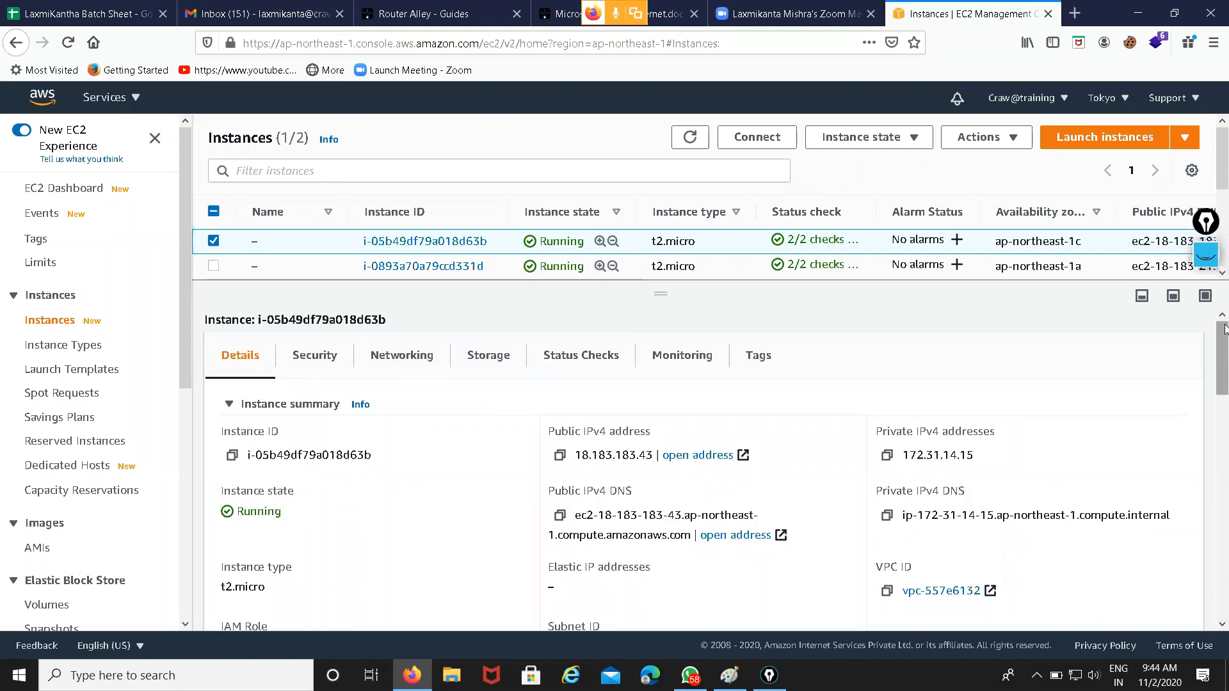
{"action": "mouse_move", "coordinate": [1224, 336]}
{"action": "left_mouse_down"}
{"action": "mouse_move", "coordinate": [1223, 453]}
{"action": "mouse_move", "coordinate": [1223, 324]}
{"action": "left_mouse_up"}
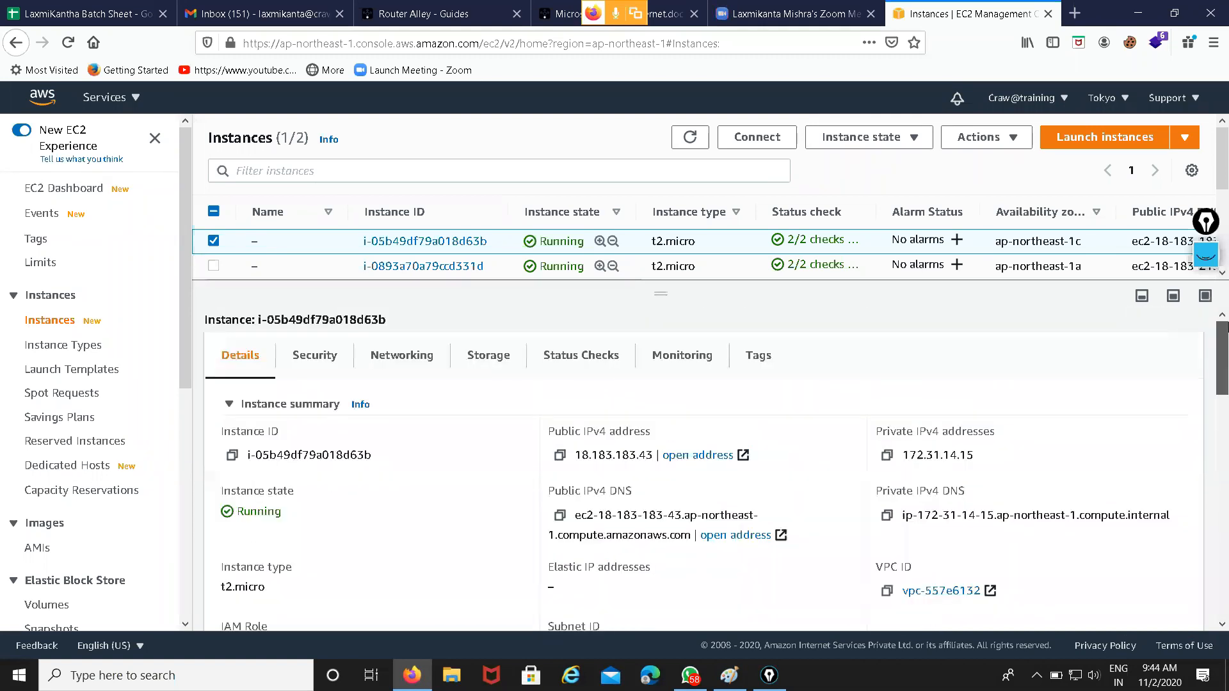
{"action": "left_click", "coordinate": [311, 362]}
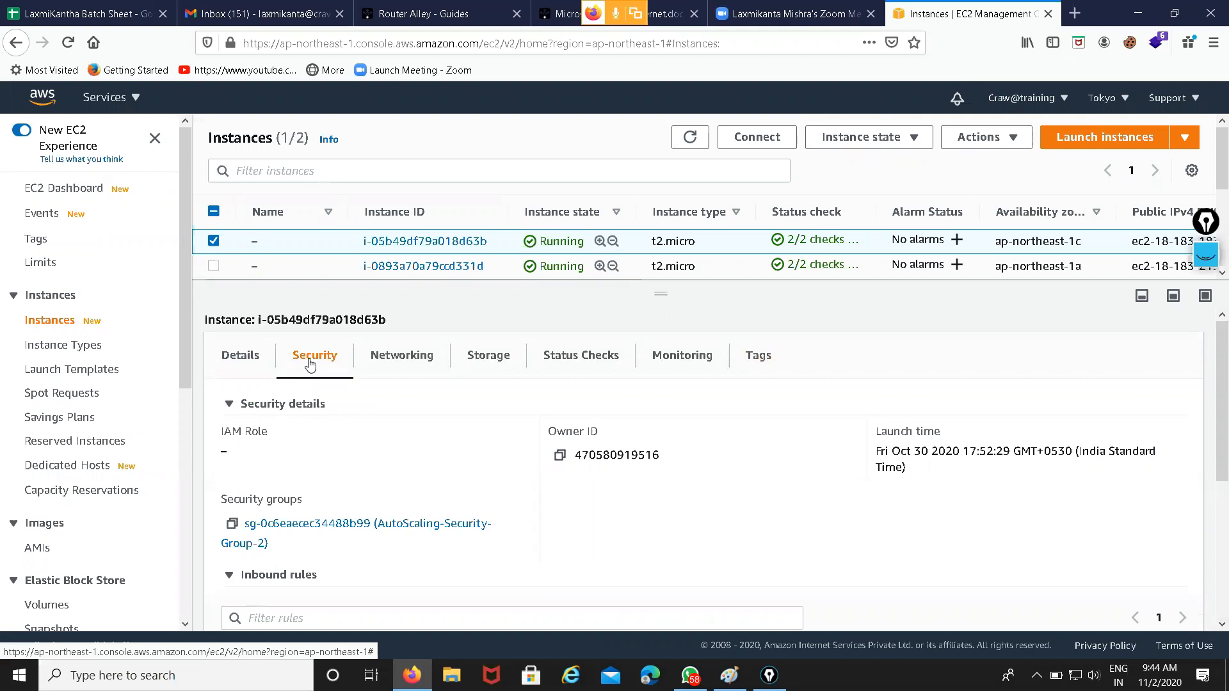
{"action": "left_click", "coordinate": [239, 357]}
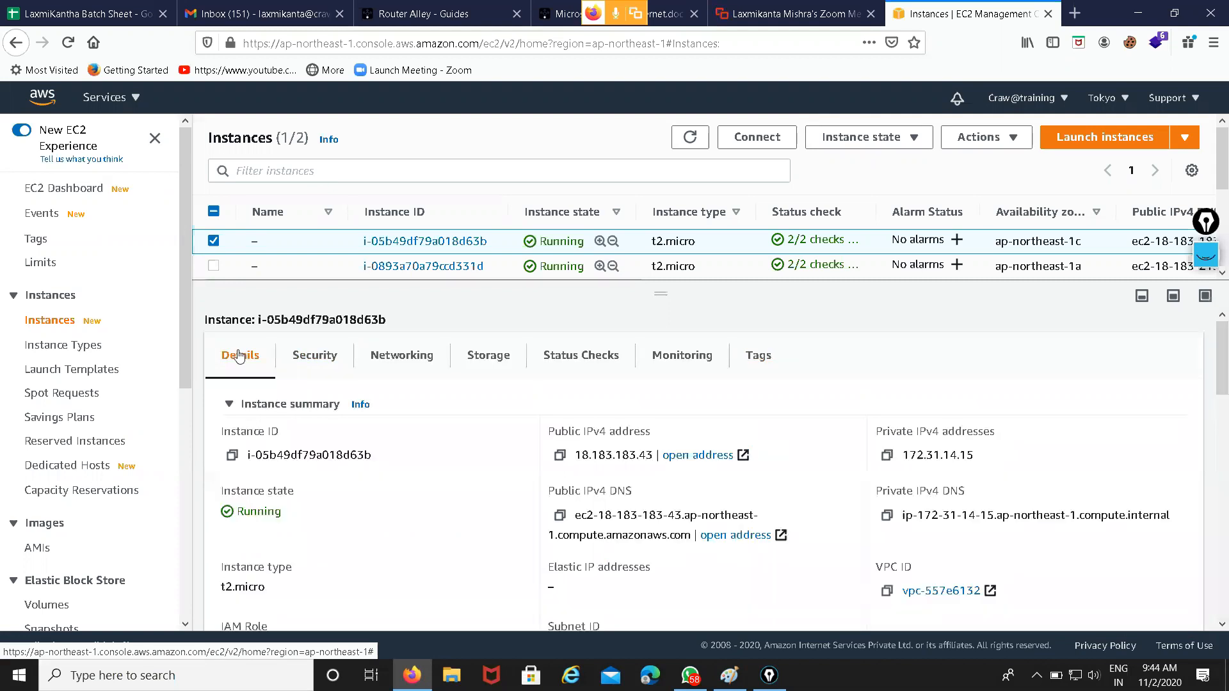
{"action": "left_click", "coordinate": [770, 141]}
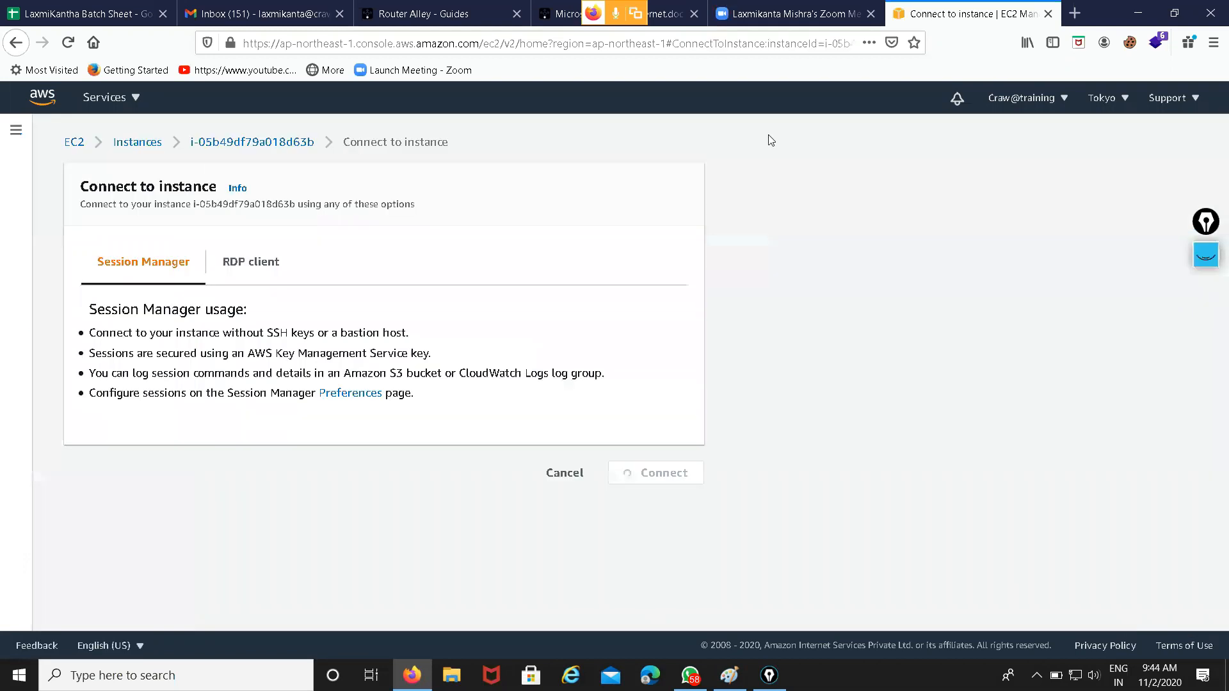
Review the instance's RDP client details, then return to the EC2 Dashboard
{"action": "left_click", "coordinate": [266, 261]}
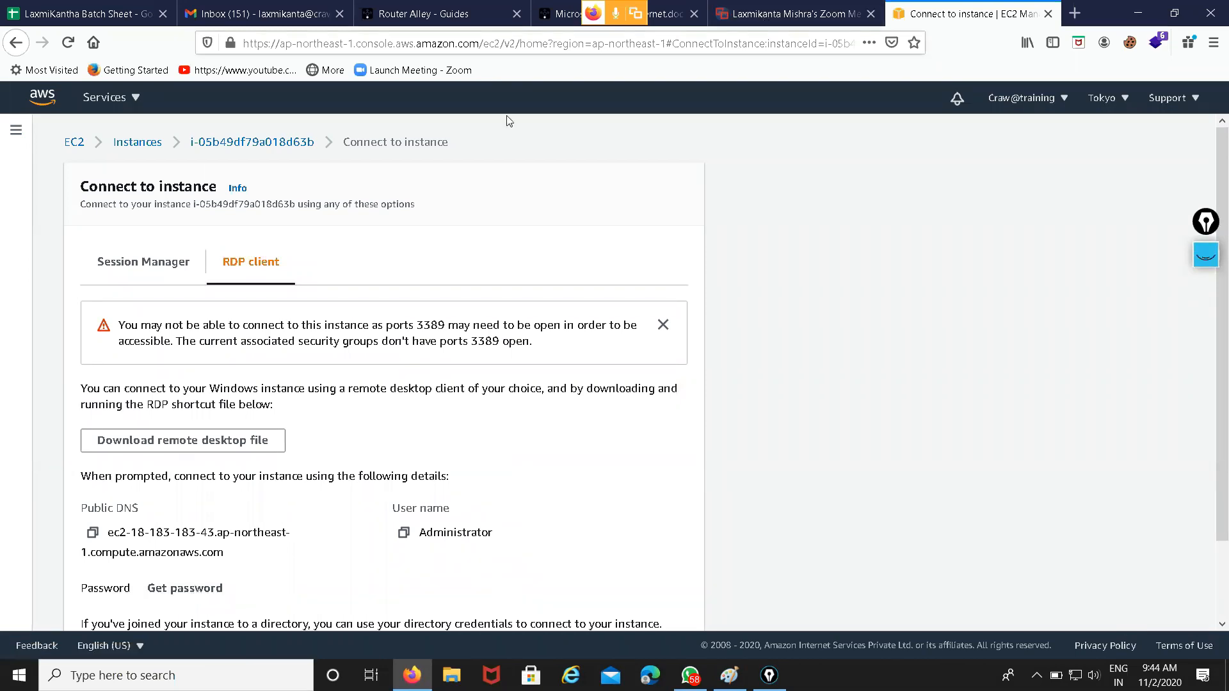
{"action": "left_click", "coordinate": [74, 142]}
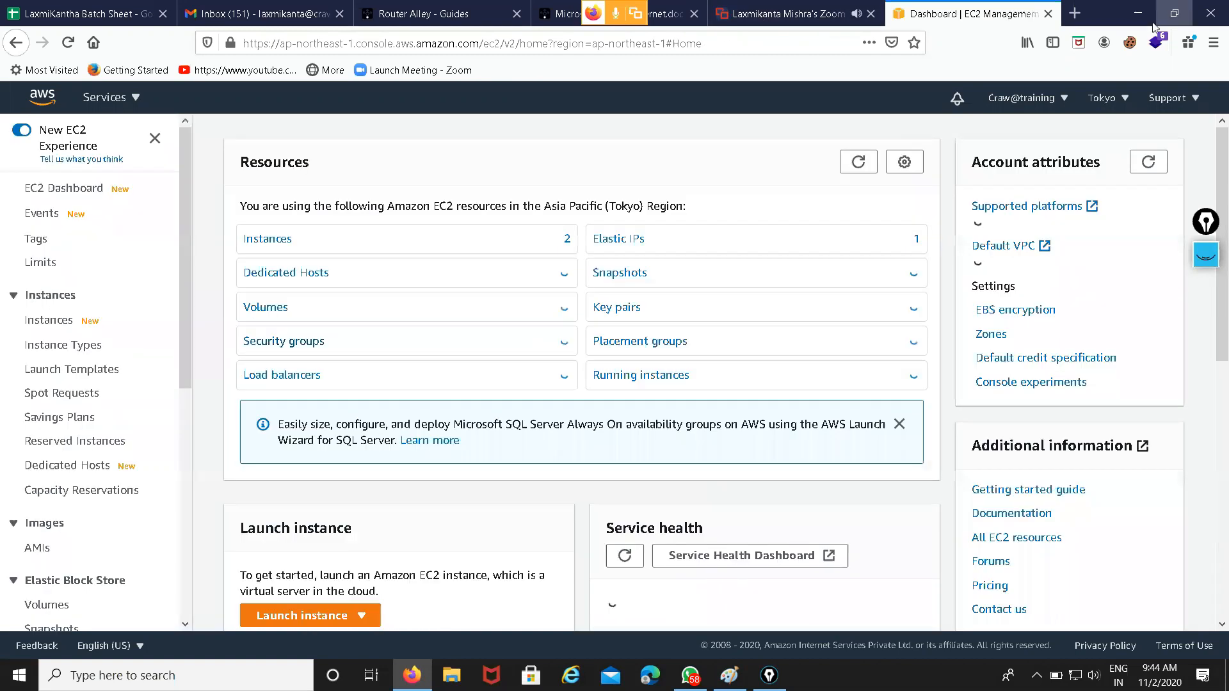
Open Auto Scaling Groups from the EC2 sidebar to see the try_it group
{"action": "left_click_drag", "start_coordinate": [183, 256], "coordinate": [165, 402]}
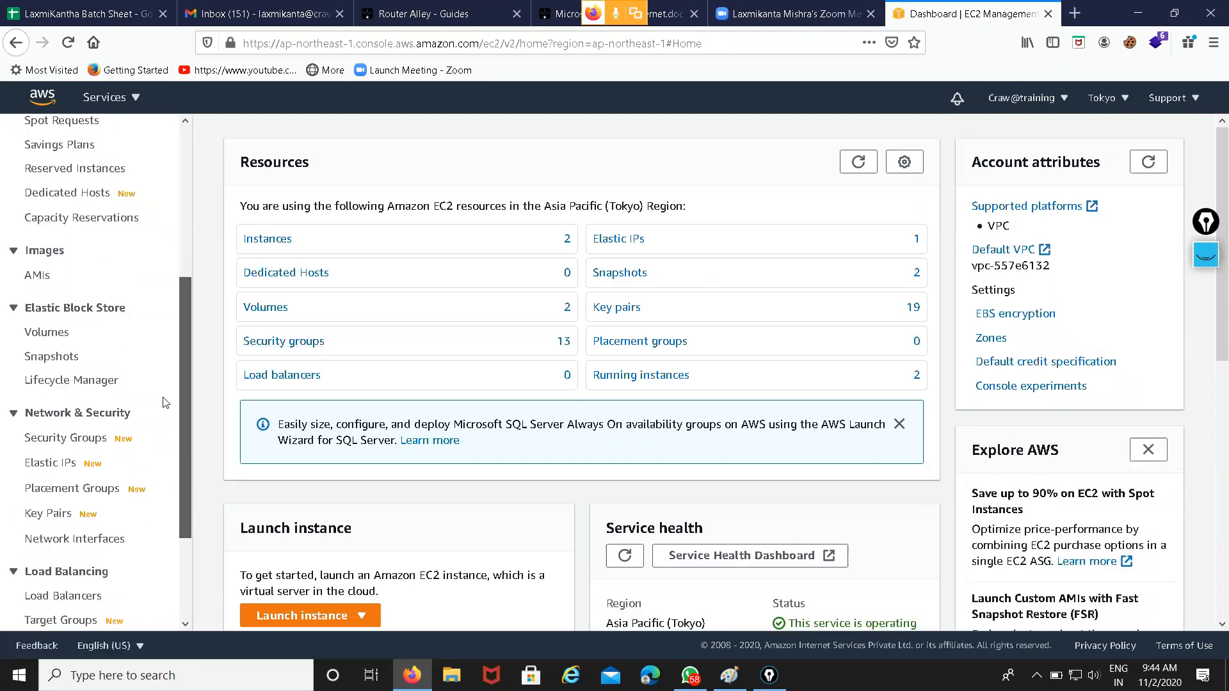
{"action": "scroll", "coordinate": [165, 402], "scroll_direction": "down", "scroll_amount": 3}
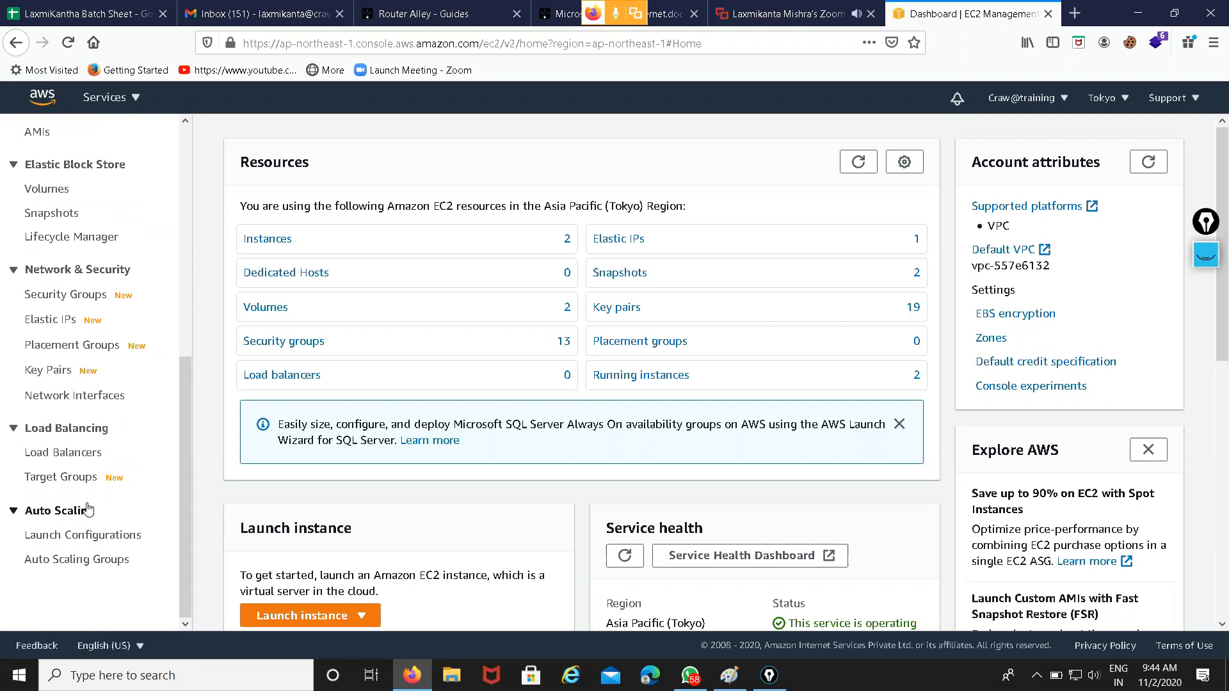
{"action": "left_click", "coordinate": [86, 562]}
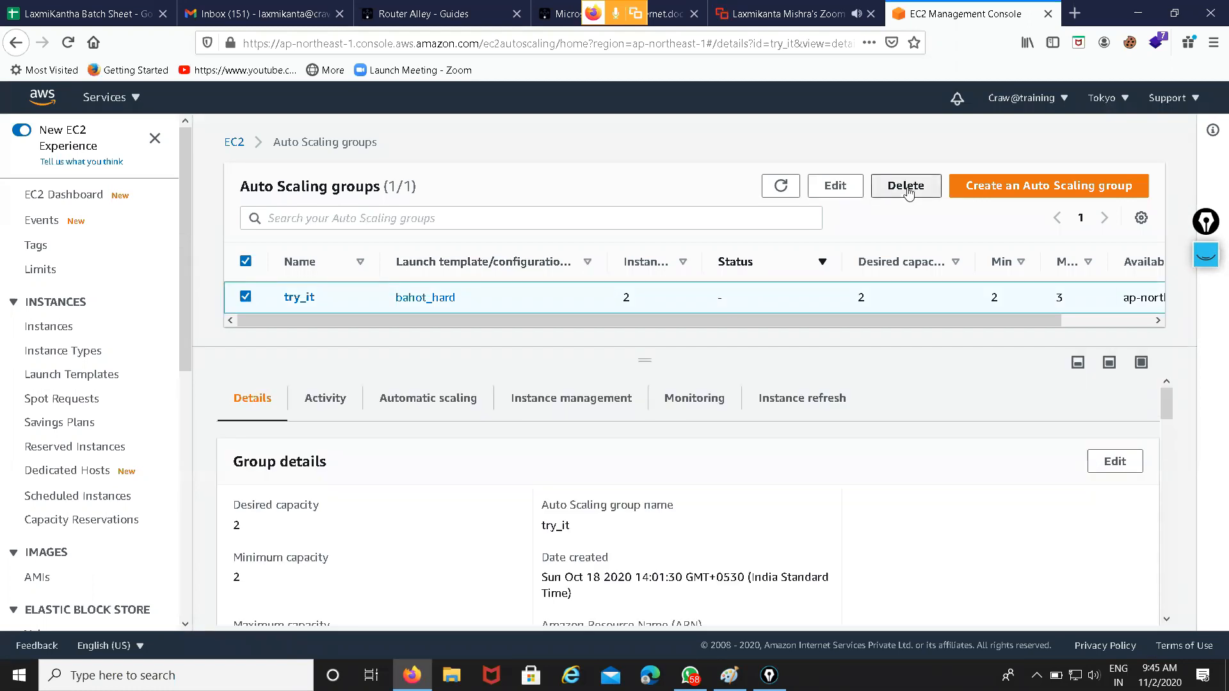
Delete the try_it Auto Scaling group, confirming with 'delete', then refresh the list to track it
{"action": "left_click", "coordinate": [908, 190]}
{"action": "left_click", "coordinate": [700, 429]}
{"action": "type", "text": "delet"}
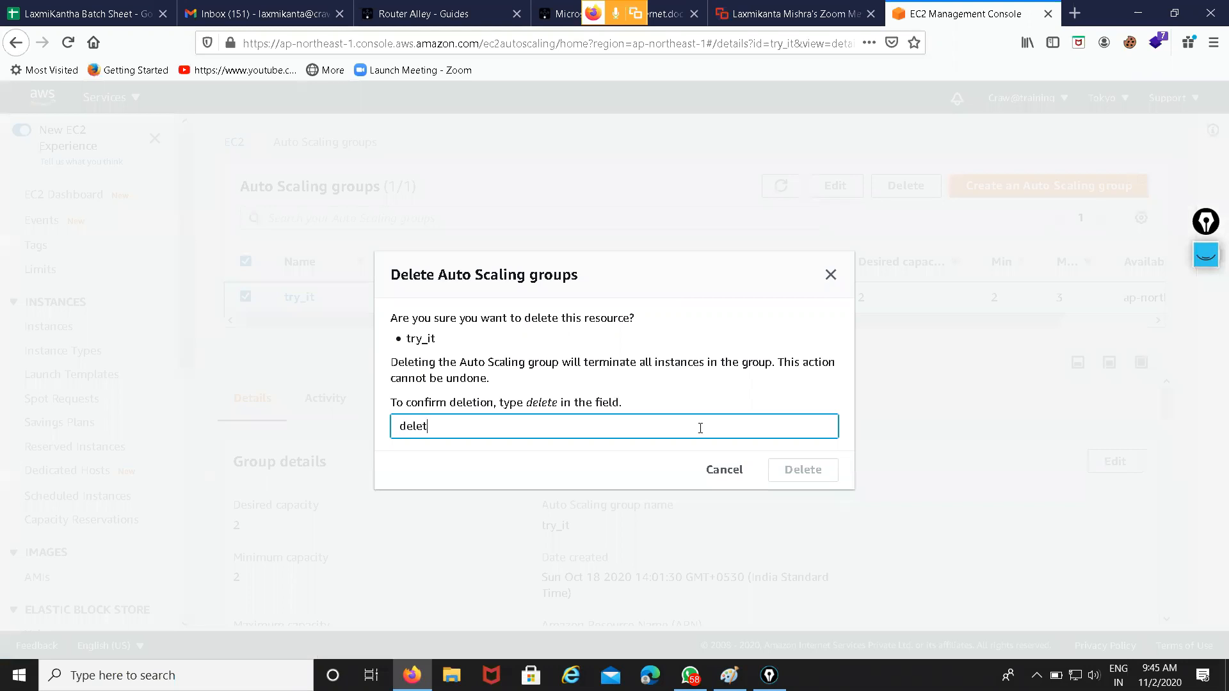
{"action": "type", "text": "e"}
{"action": "left_click", "coordinate": [801, 474]}
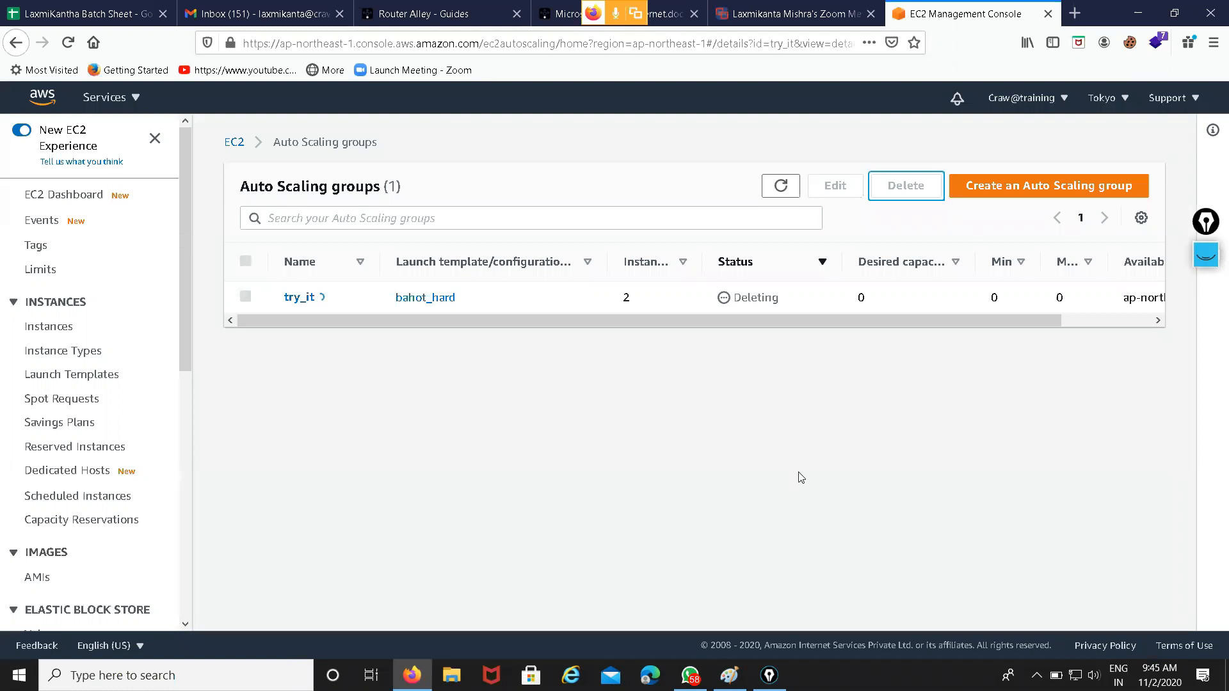
{"action": "left_click", "coordinate": [777, 190]}
{"action": "left_click", "coordinate": [777, 190]}
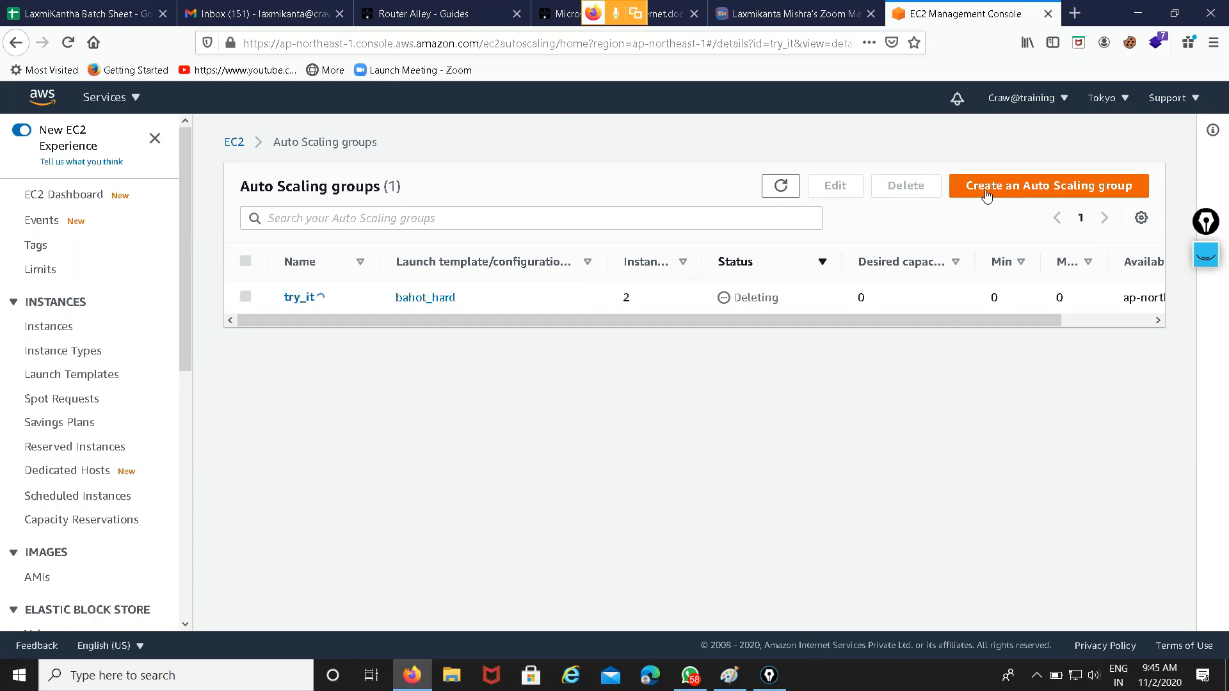
Begin an Auto Scaling group named 'puneet autoscale', find no launch templates, then view EC2 Instances
{"action": "left_click", "coordinate": [1007, 186]}
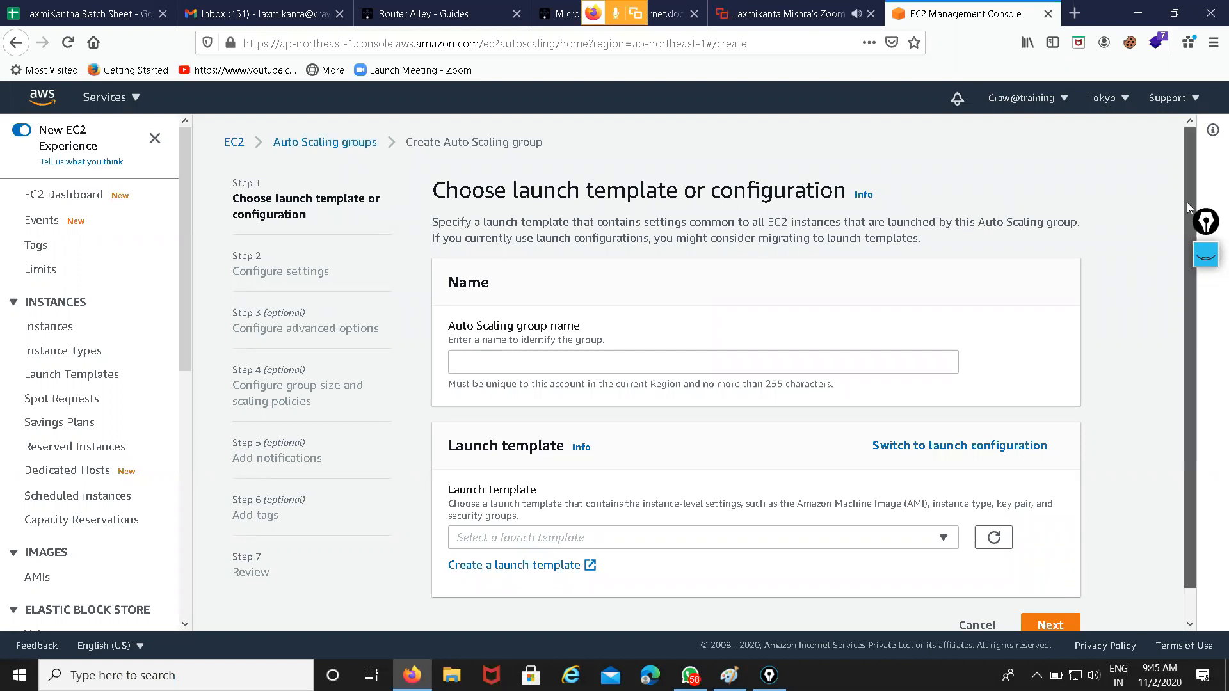
{"action": "left_click_drag", "start_coordinate": [1188, 207], "coordinate": [1188, 220]}
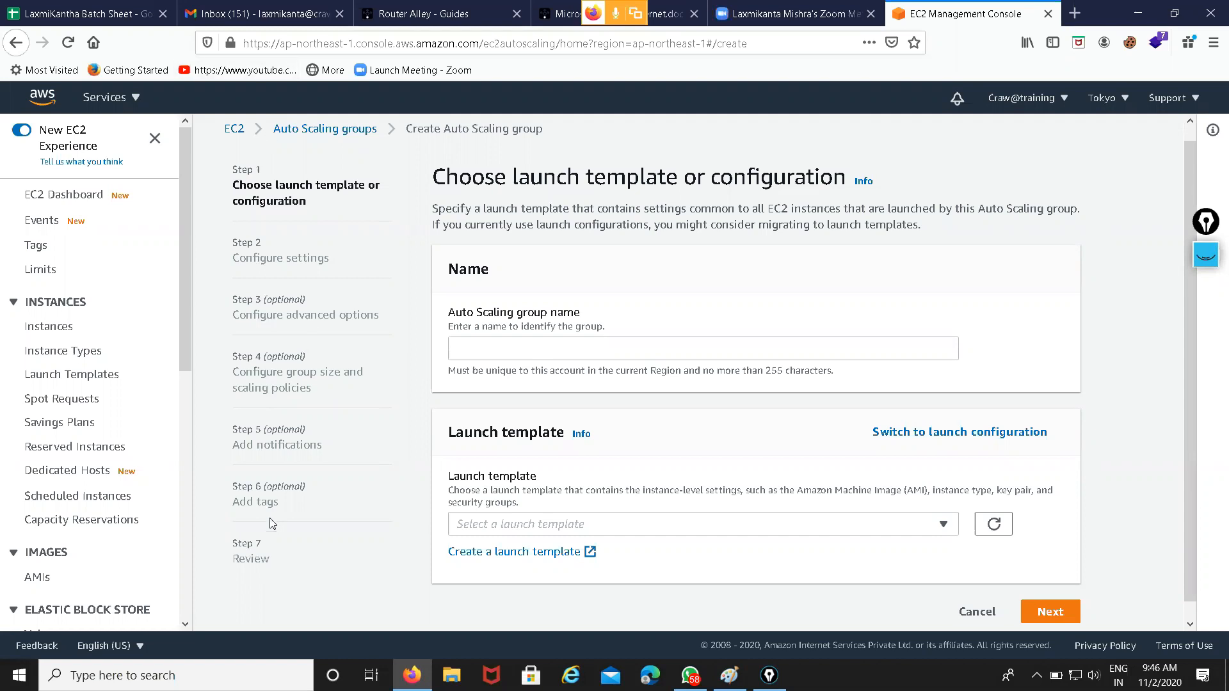
{"action": "left_click", "coordinate": [499, 349]}
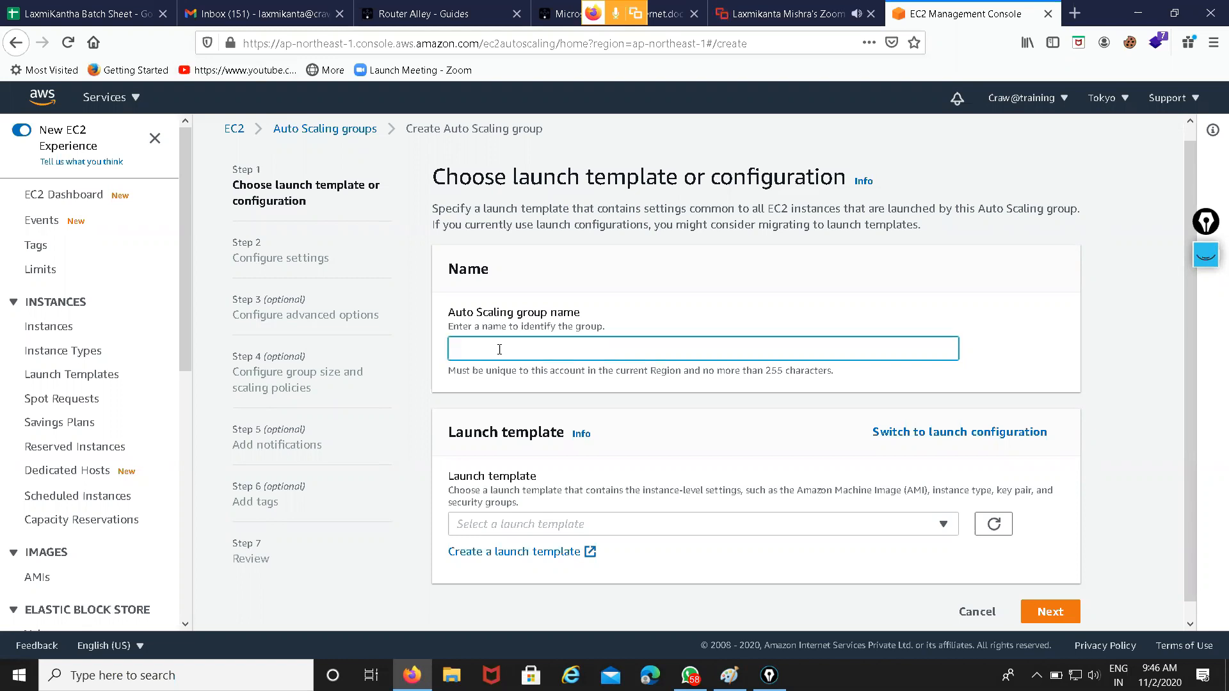
{"action": "type", "text": "puneet_ autoscale"}
{"action": "left_click", "coordinate": [497, 524]}
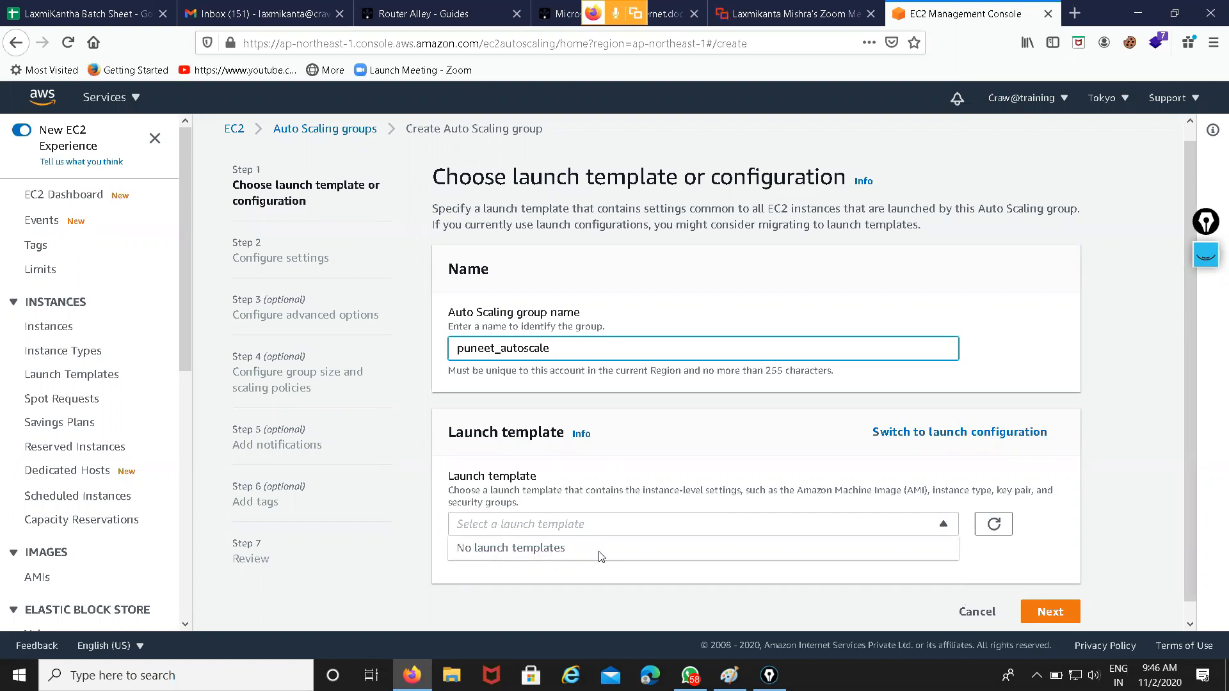
{"action": "left_click", "coordinate": [602, 532]}
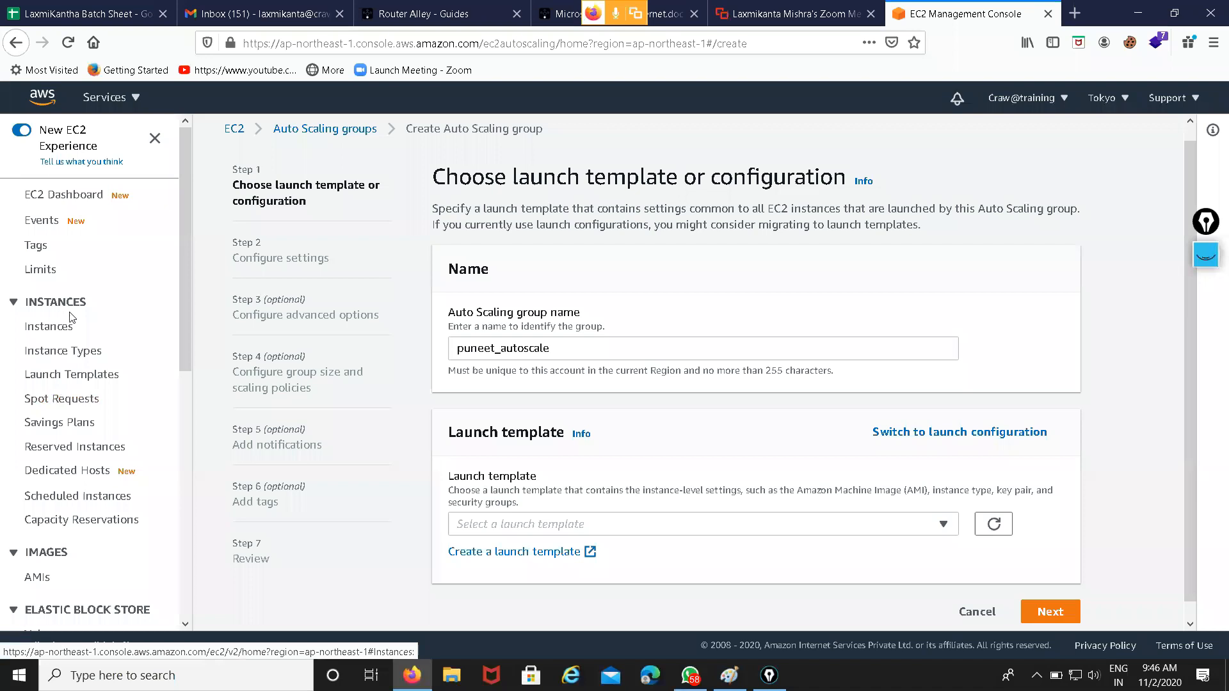
{"action": "left_click", "coordinate": [56, 329]}
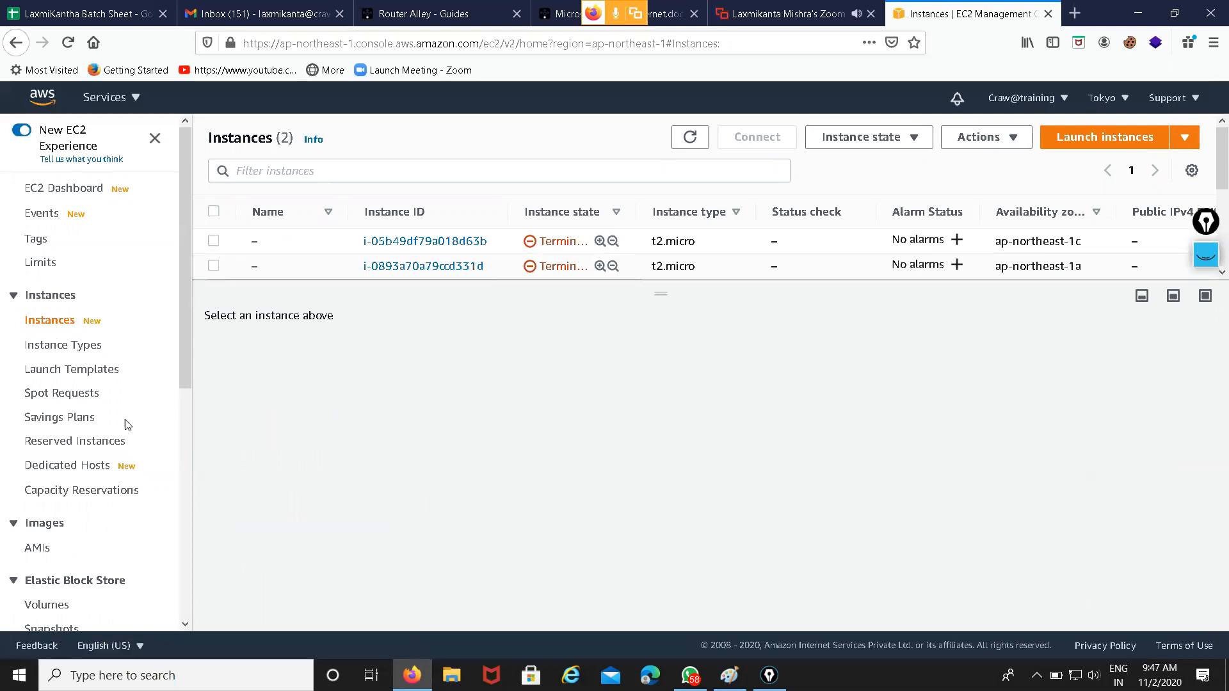
Glance at the launch wizard's machine image list, then return to the EC2 Dashboard via Services
{"action": "left_click", "coordinate": [1090, 138]}
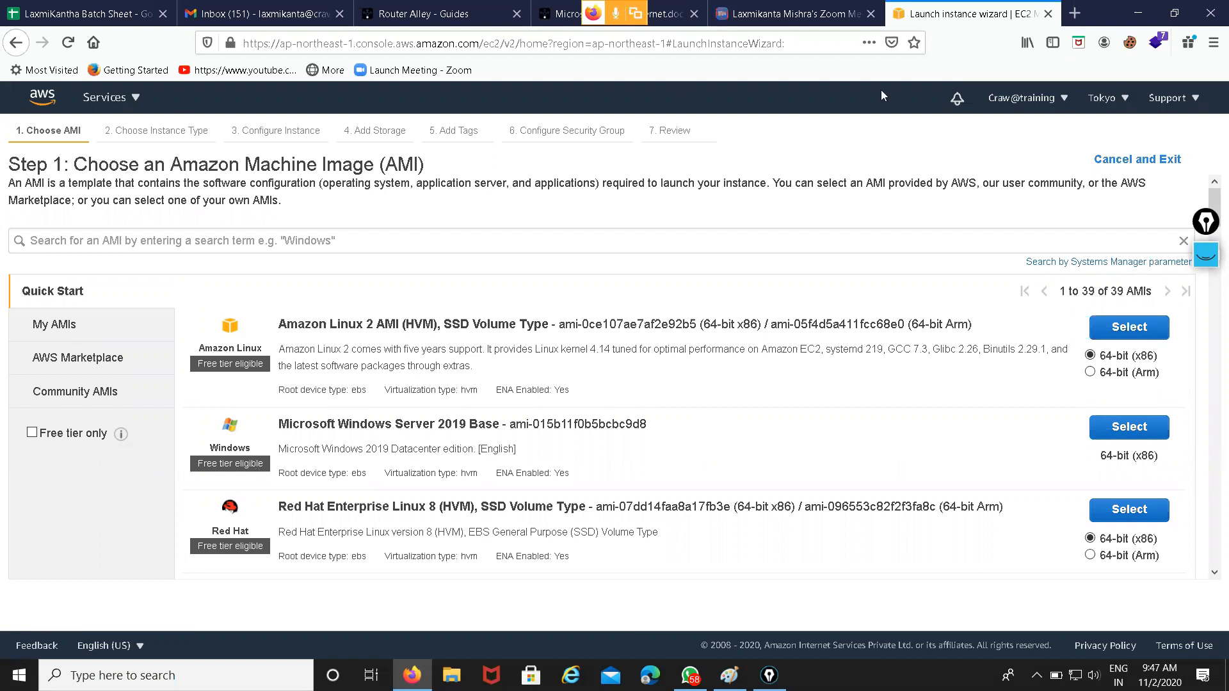
{"action": "left_click", "coordinate": [125, 98]}
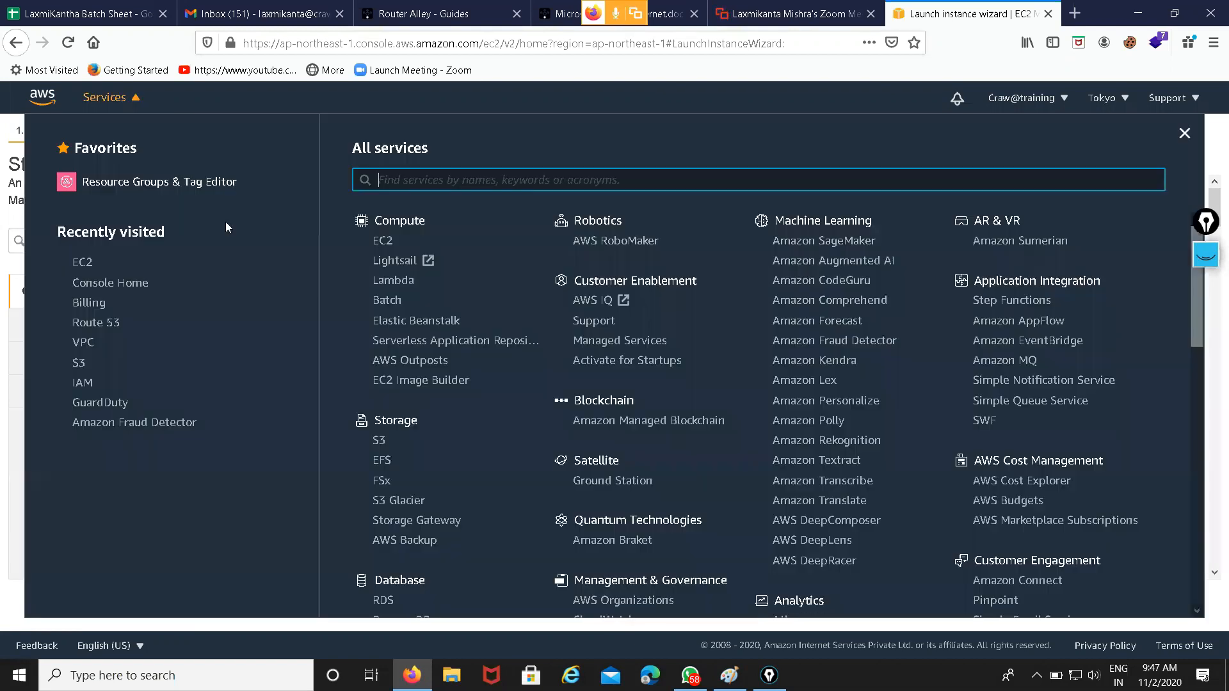
{"action": "left_click", "coordinate": [383, 241]}
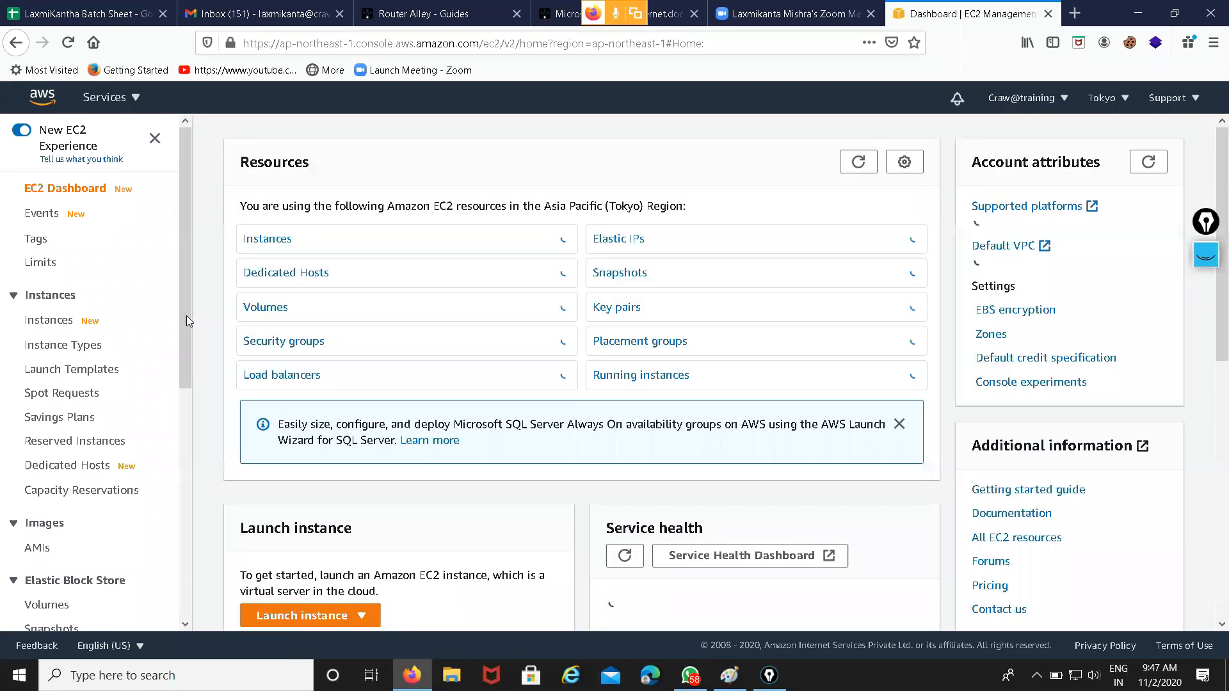
Go to Auto Scaling Groups from the bottom of the EC2 sidebar
{"action": "scroll", "coordinate": [186, 419], "scroll_direction": "down", "scroll_amount": 2}
{"action": "scroll", "coordinate": [186, 419], "scroll_direction": "down", "scroll_amount": 3}
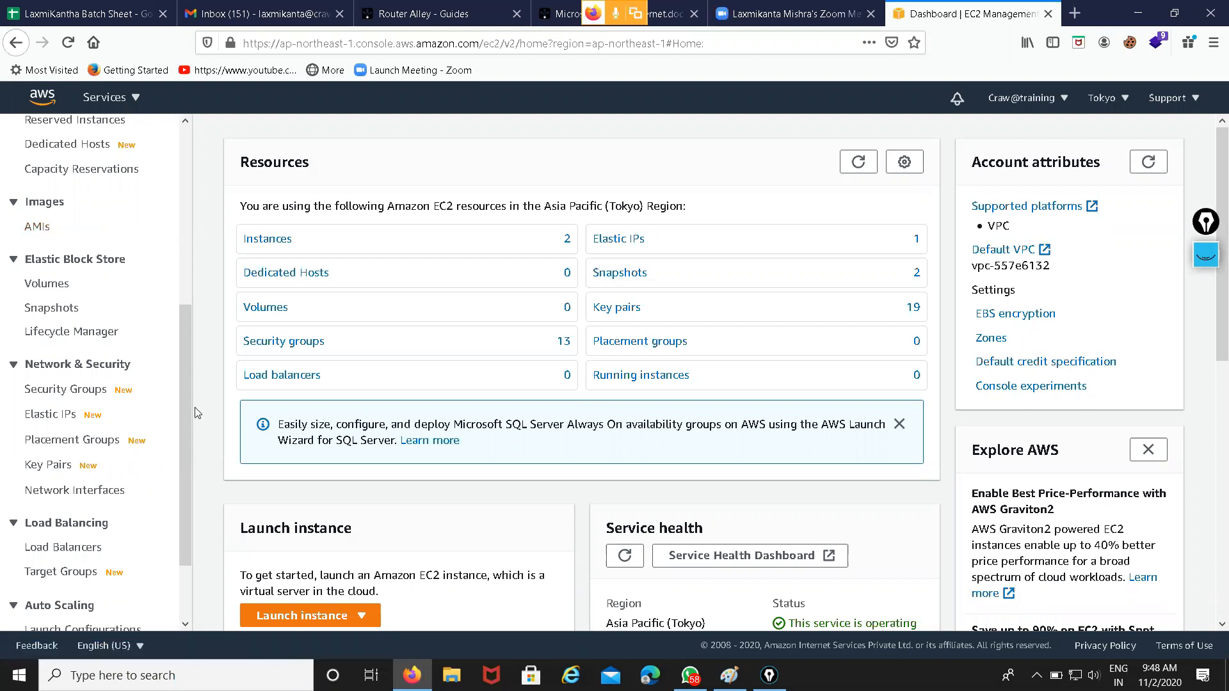
{"action": "scroll", "coordinate": [175, 501], "scroll_direction": "down", "scroll_amount": 3}
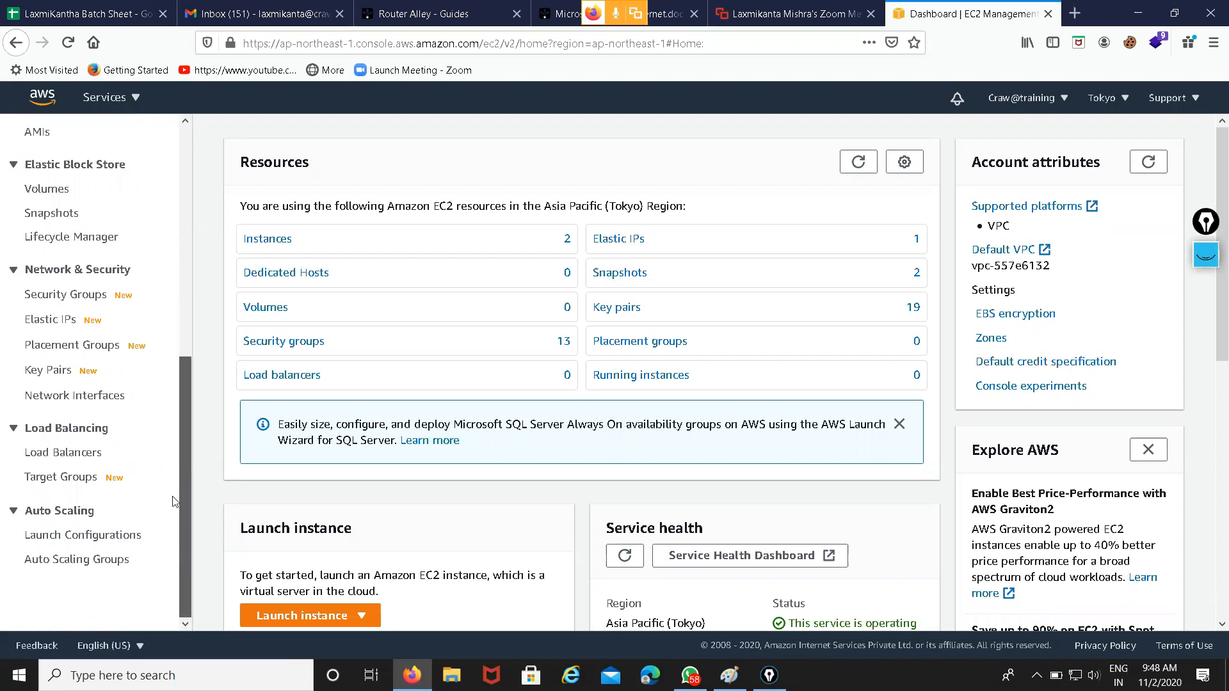
{"action": "left_click", "coordinate": [78, 561]}
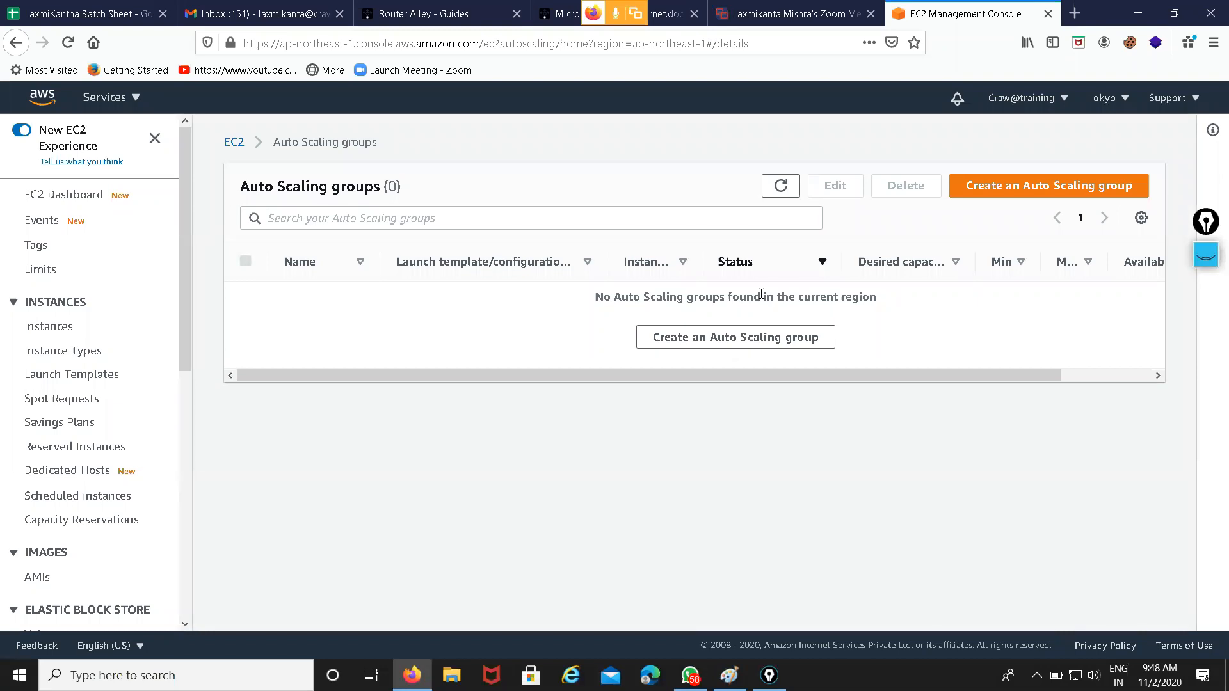
Name the new Auto Scaling group puneet_autoscale and start a new launch template from its link
{"action": "left_click", "coordinate": [1038, 190]}
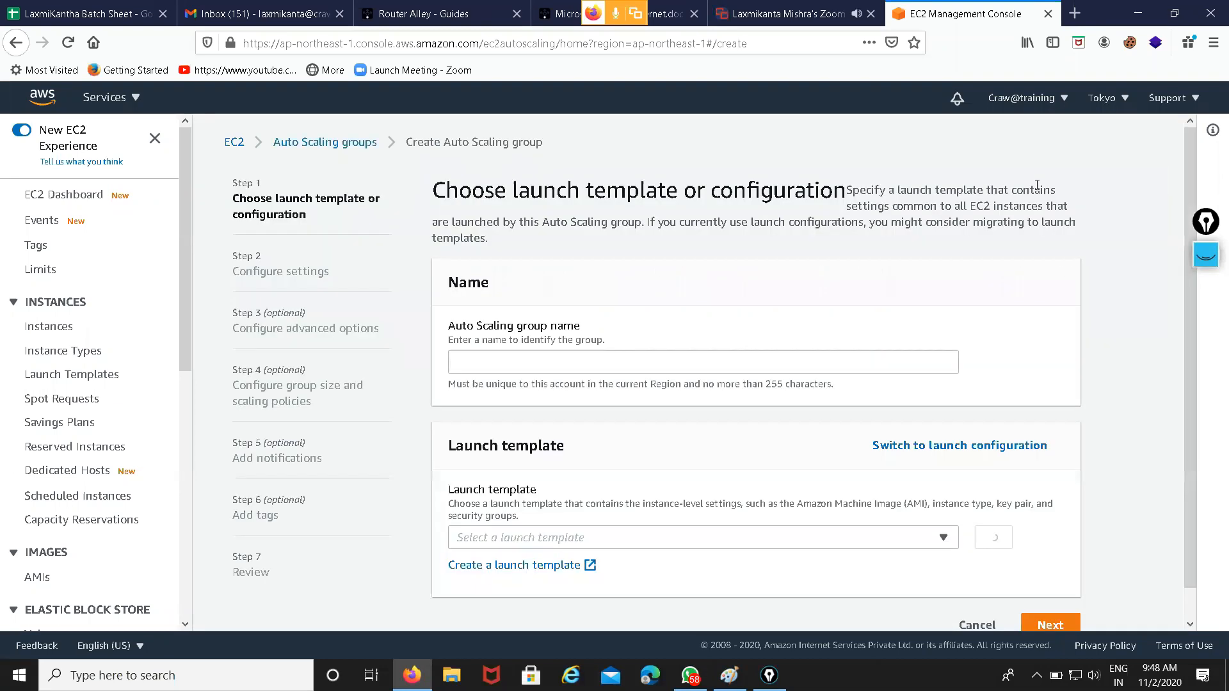
{"action": "left_click", "coordinate": [546, 360]}
{"action": "type", "text": "puneet"}
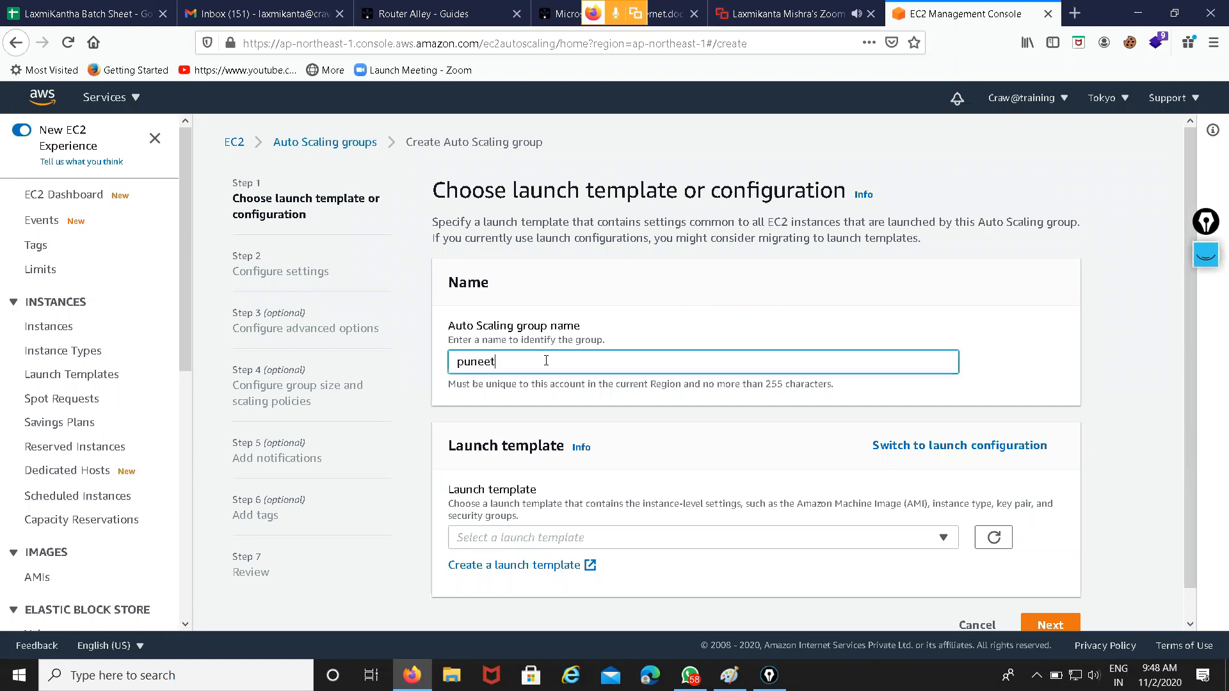
{"action": "type", "text": "_autoscale"}
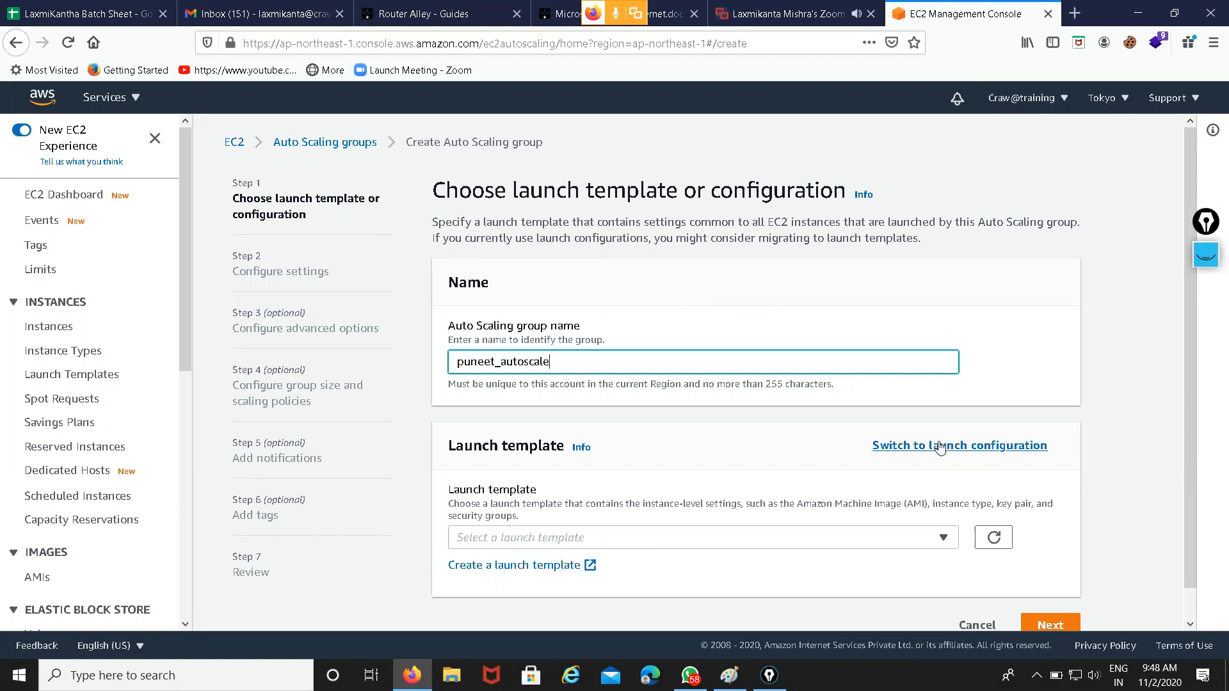
{"action": "left_click", "coordinate": [524, 572]}
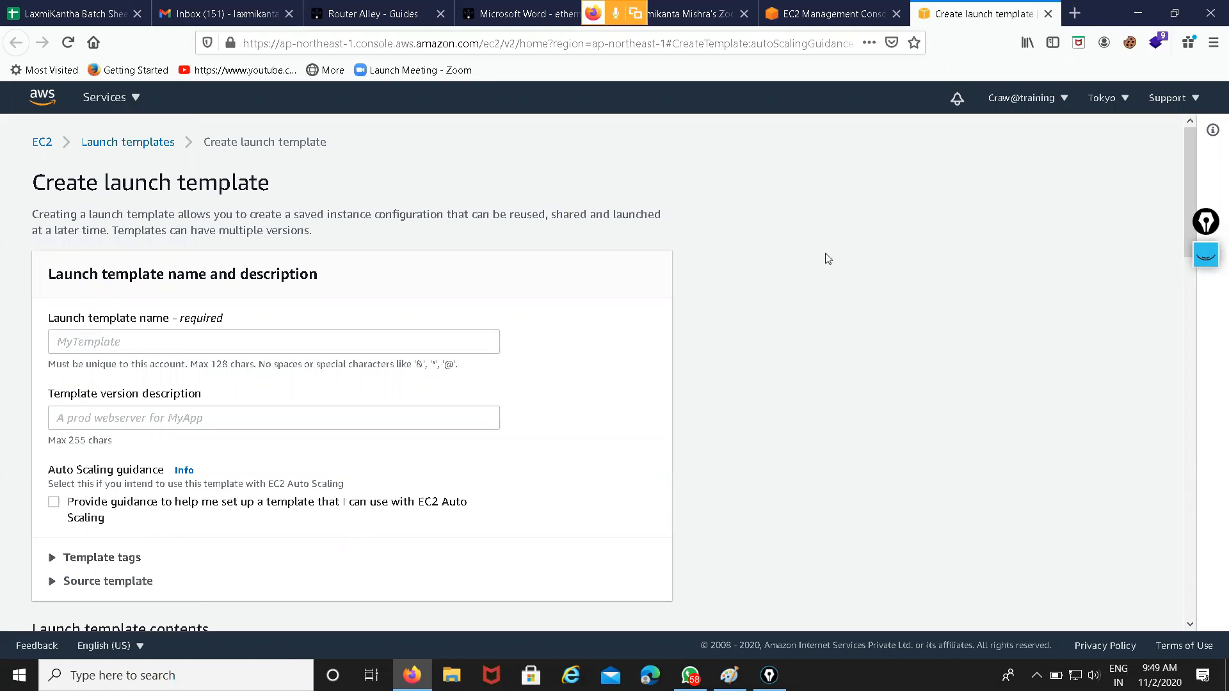
Name the launch template puneet_1 with version description 'iis'
{"action": "left_click", "coordinate": [211, 341]}
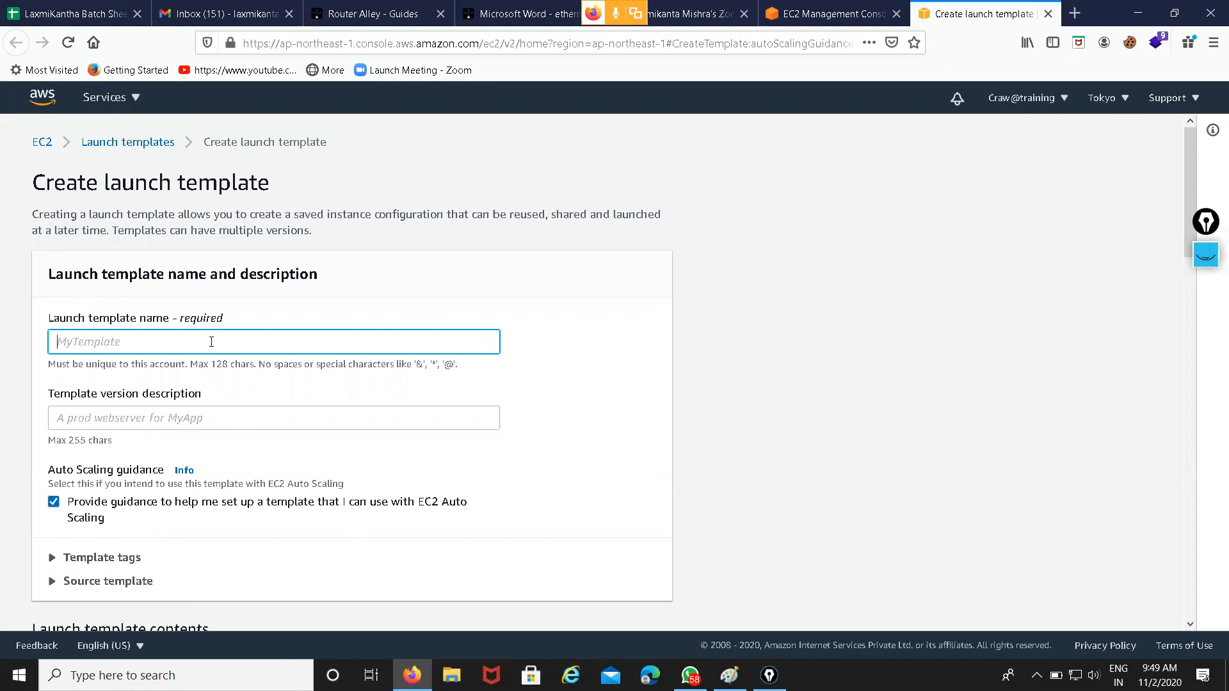
{"action": "type", "text": "puneet_1"}
{"action": "left_click", "coordinate": [161, 425]}
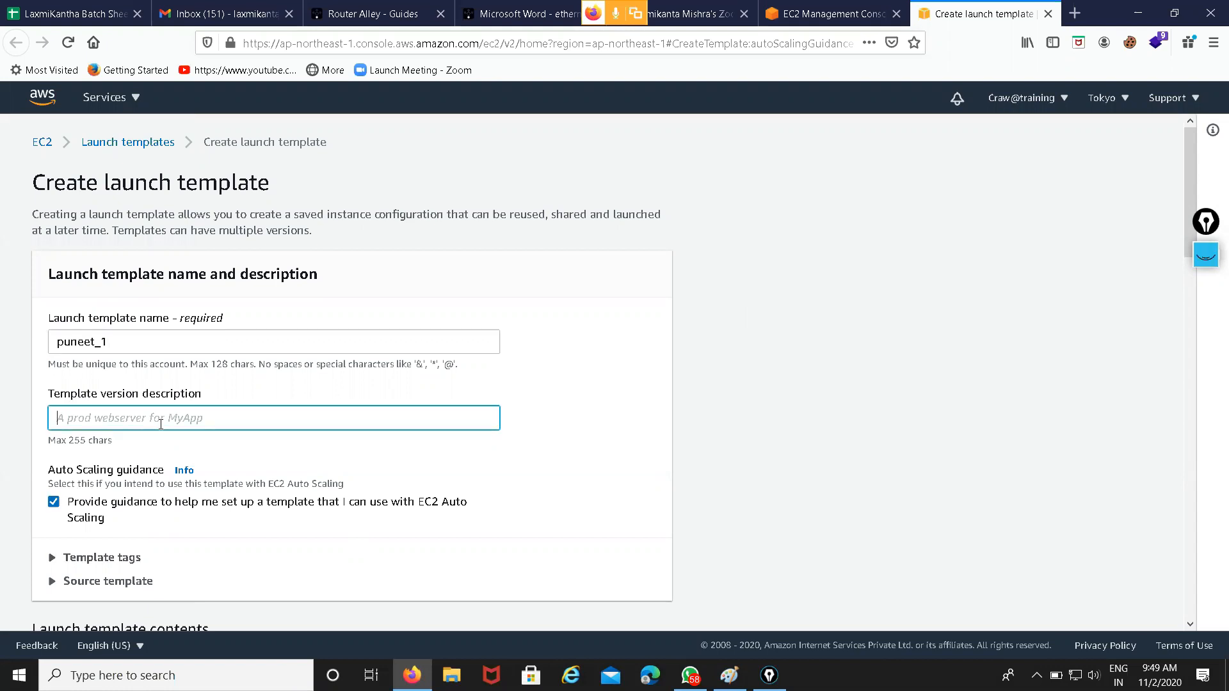
{"action": "type", "text": "iis"}
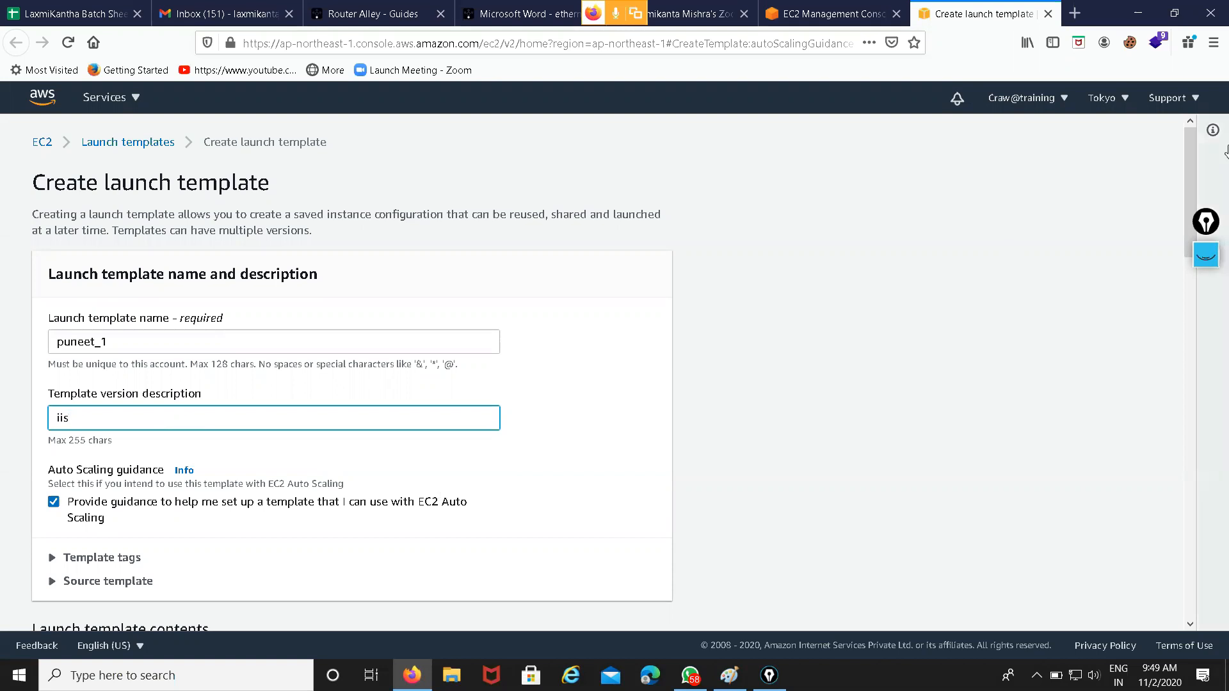
{"action": "left_click_drag", "start_coordinate": [1188, 149], "coordinate": [1184, 212]}
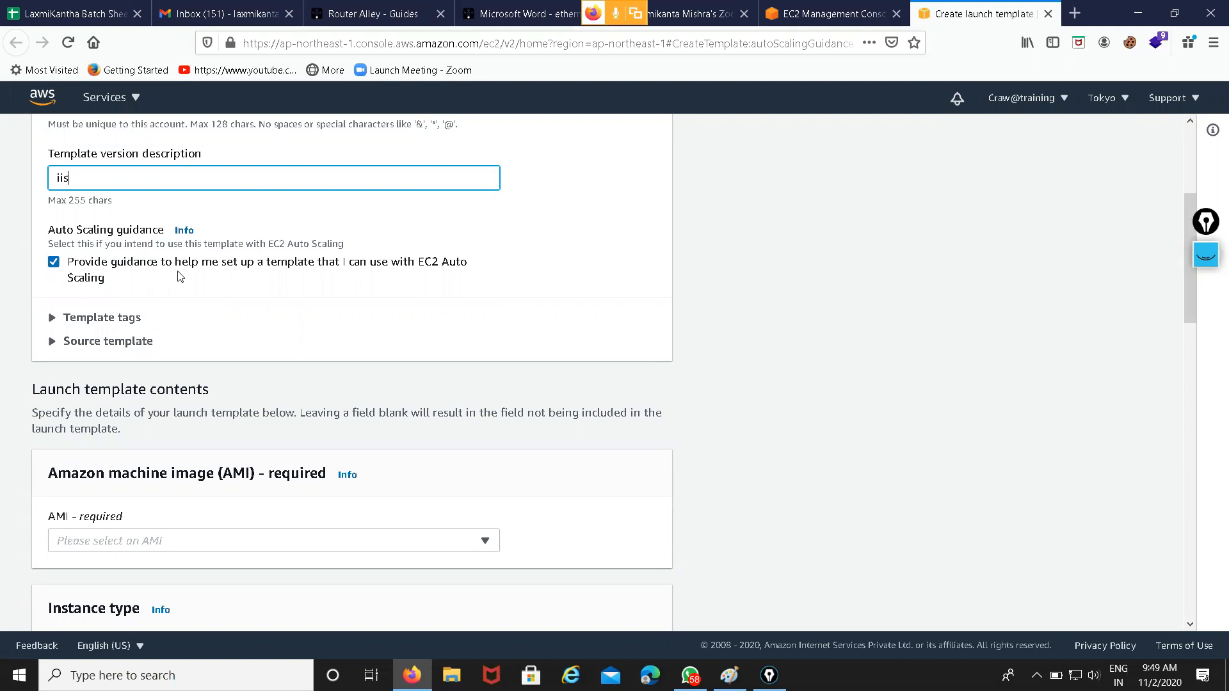
Inspect the Template tags and Source template sections, leaving no source template selected
{"action": "left_click", "coordinate": [52, 324]}
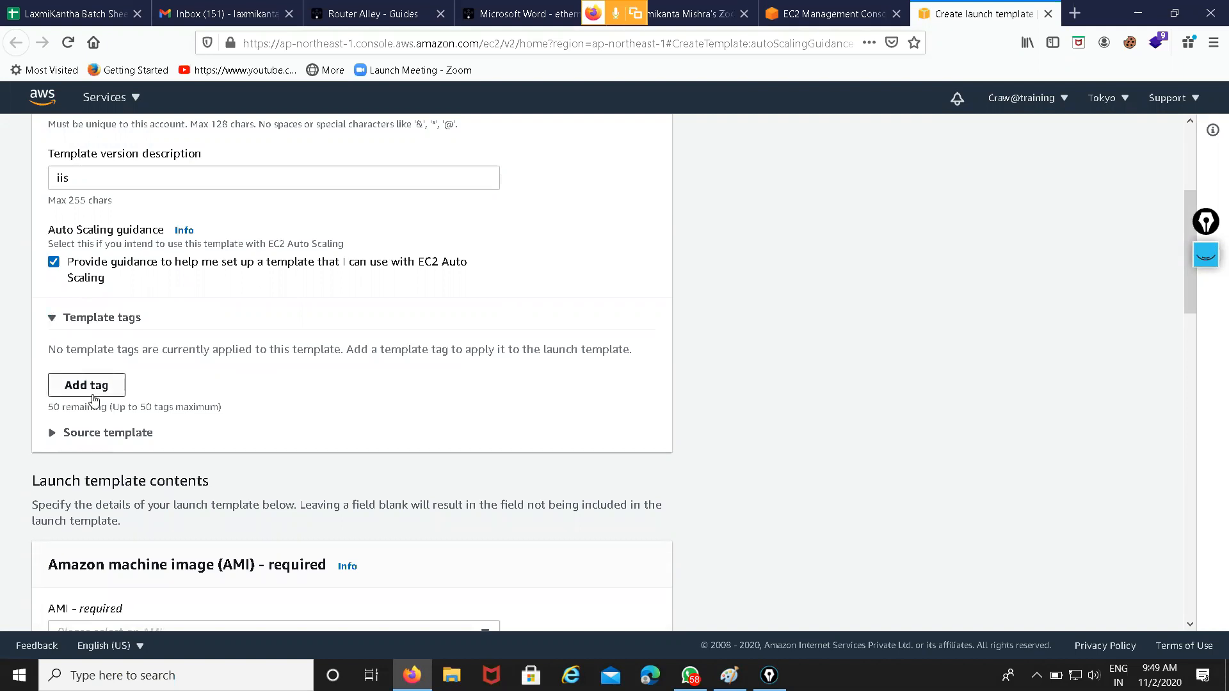
{"action": "left_click", "coordinate": [52, 324]}
{"action": "left_click", "coordinate": [55, 344]}
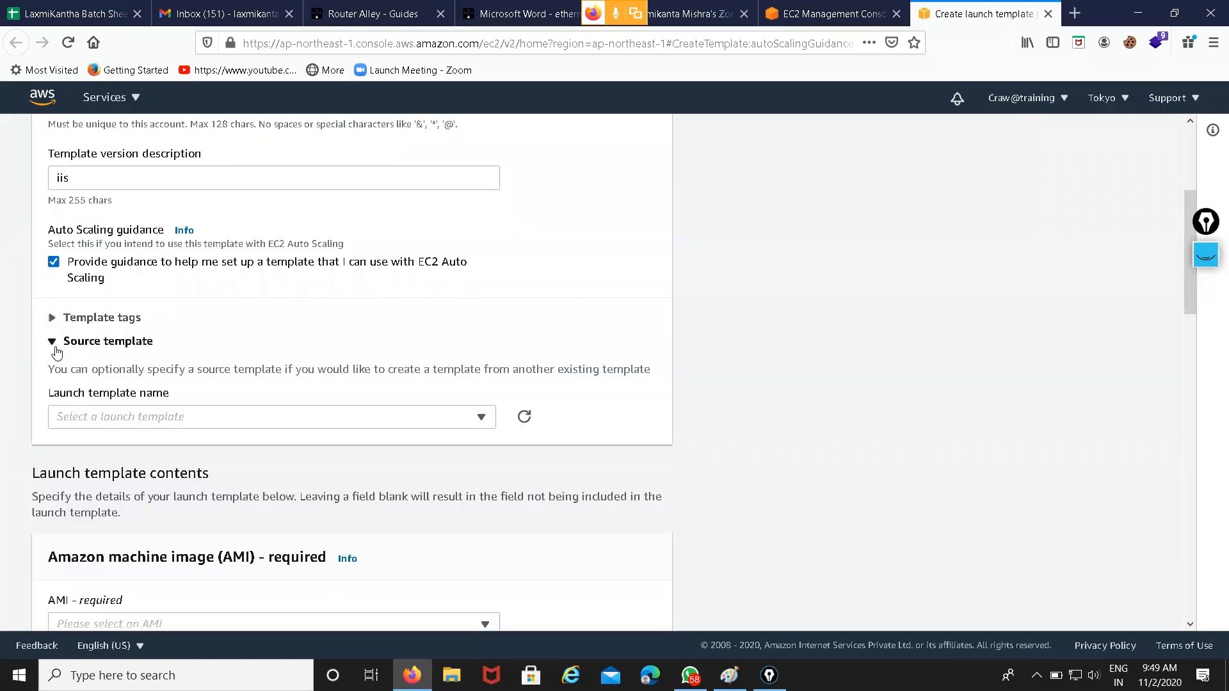
{"action": "left_click", "coordinate": [268, 417]}
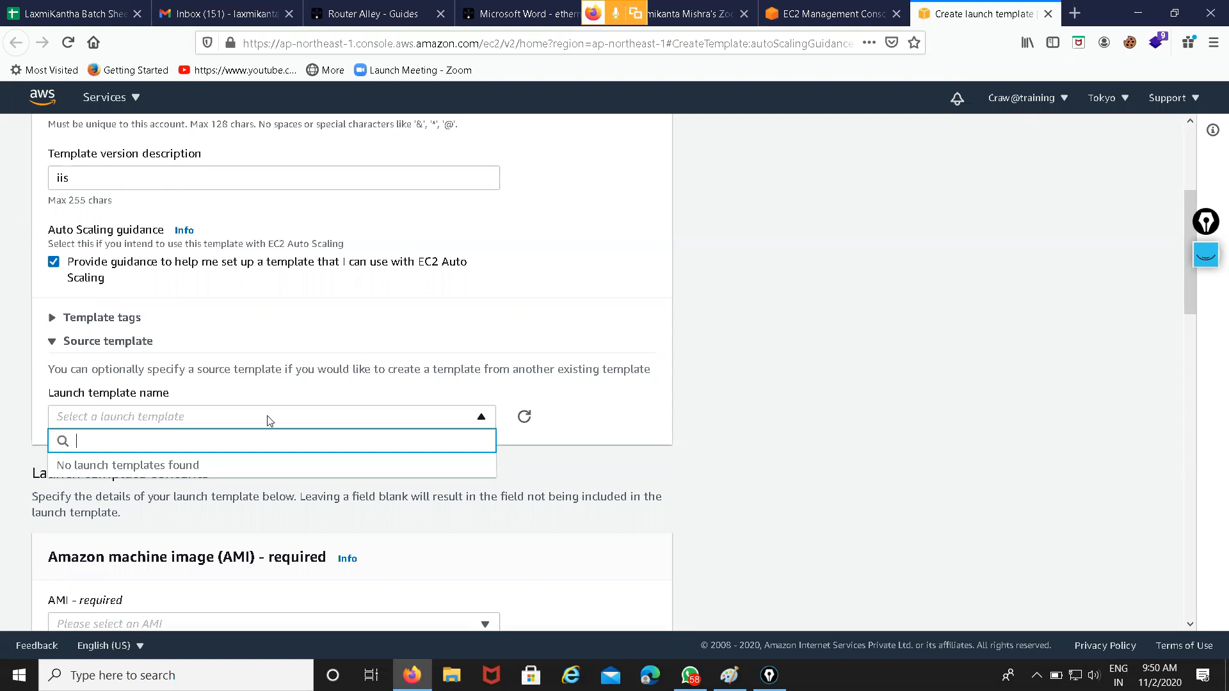
{"action": "left_click", "coordinate": [268, 421]}
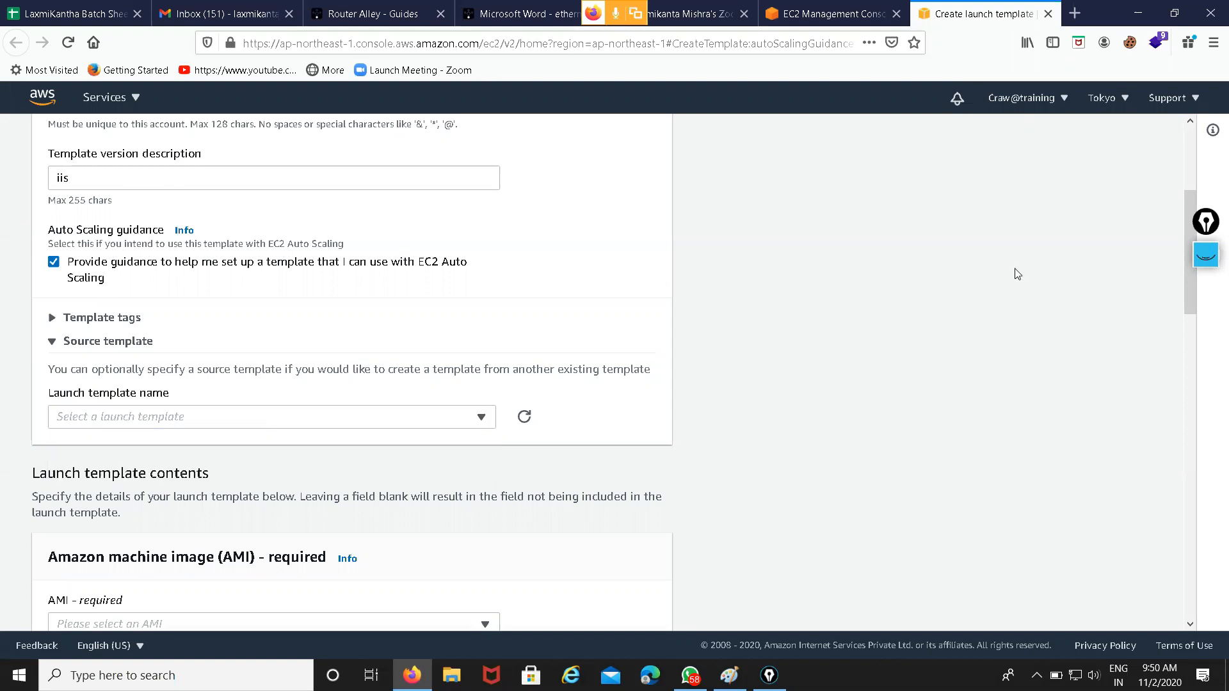
Choose Microsoft Windows Server 2019 Base (64-bit x86) as the launch template's AMI
{"action": "scroll", "coordinate": [1186, 229], "scroll_direction": "down", "scroll_amount": 5}
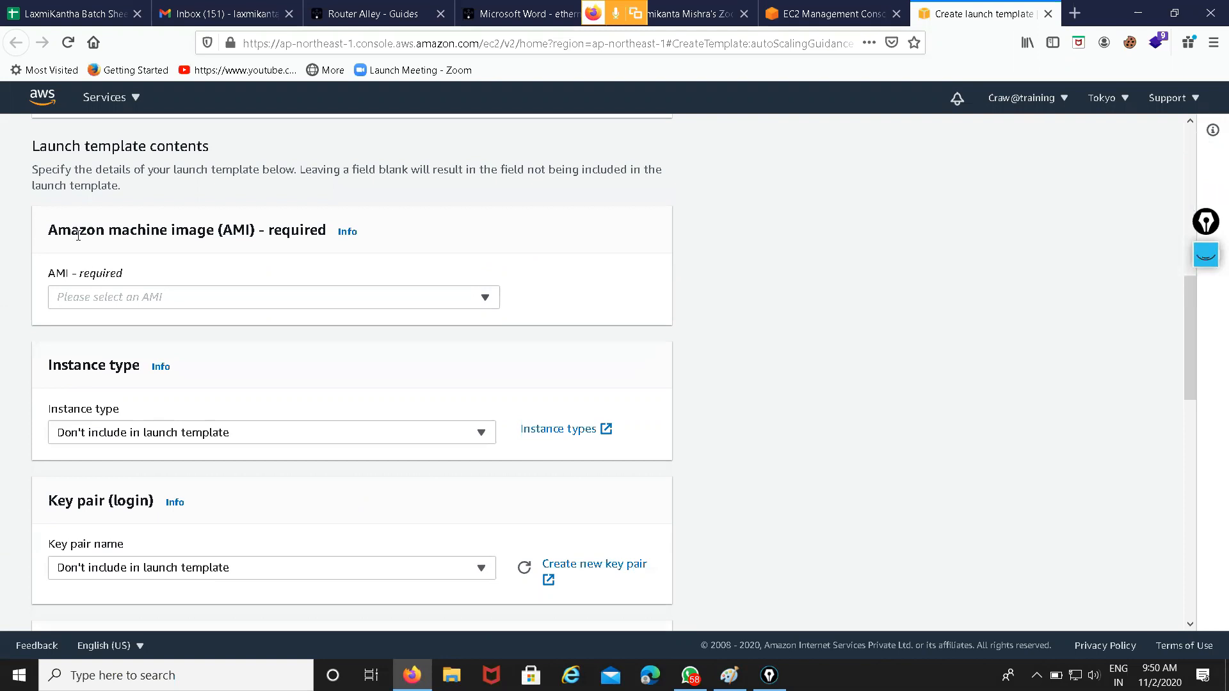
{"action": "left_click", "coordinate": [303, 301]}
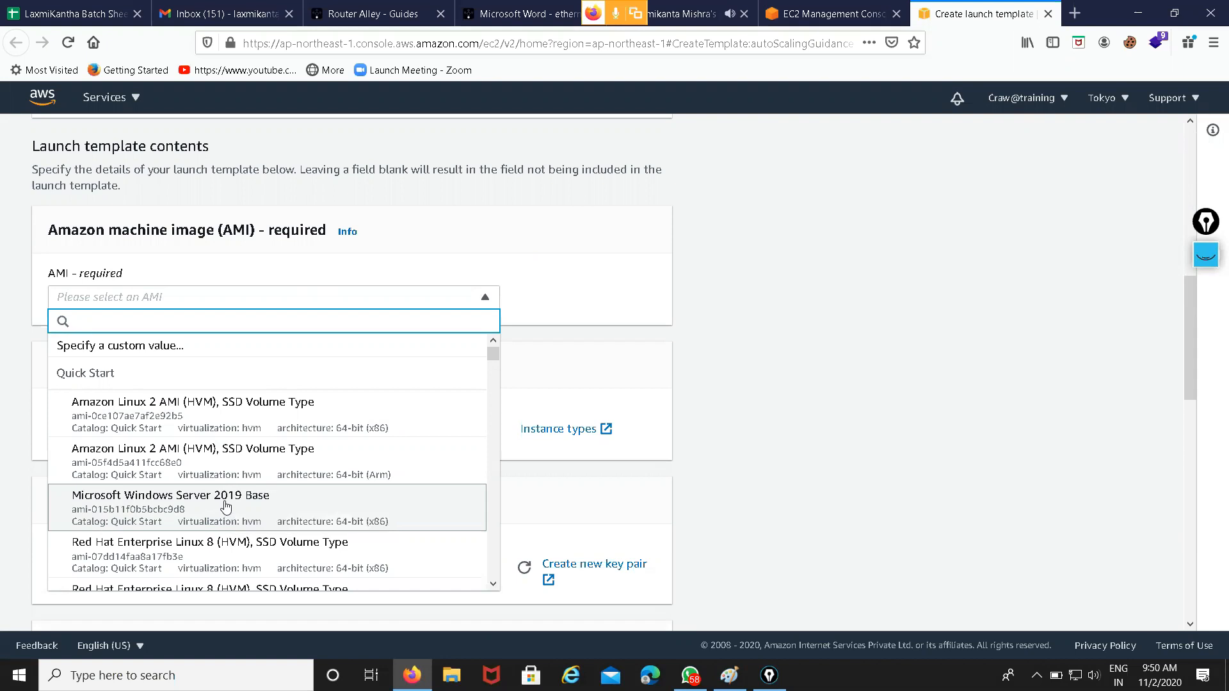
{"action": "left_click", "coordinate": [225, 507]}
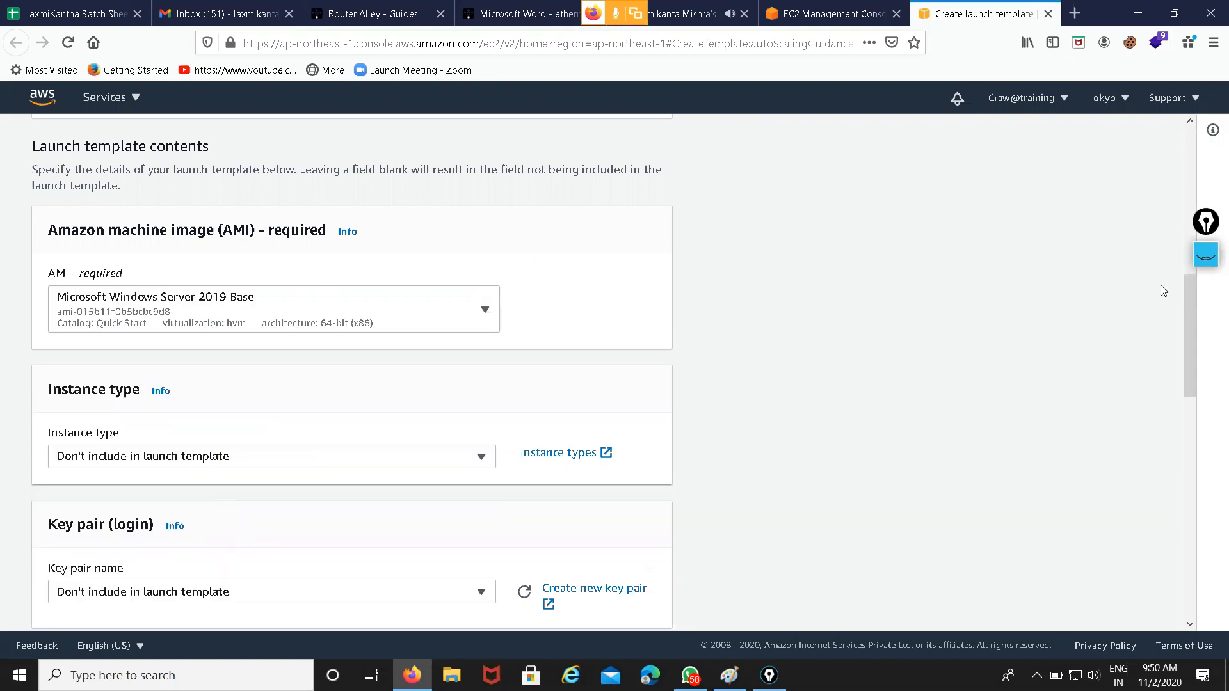
{"action": "left_click_drag", "start_coordinate": [1188, 299], "coordinate": [1191, 332]}
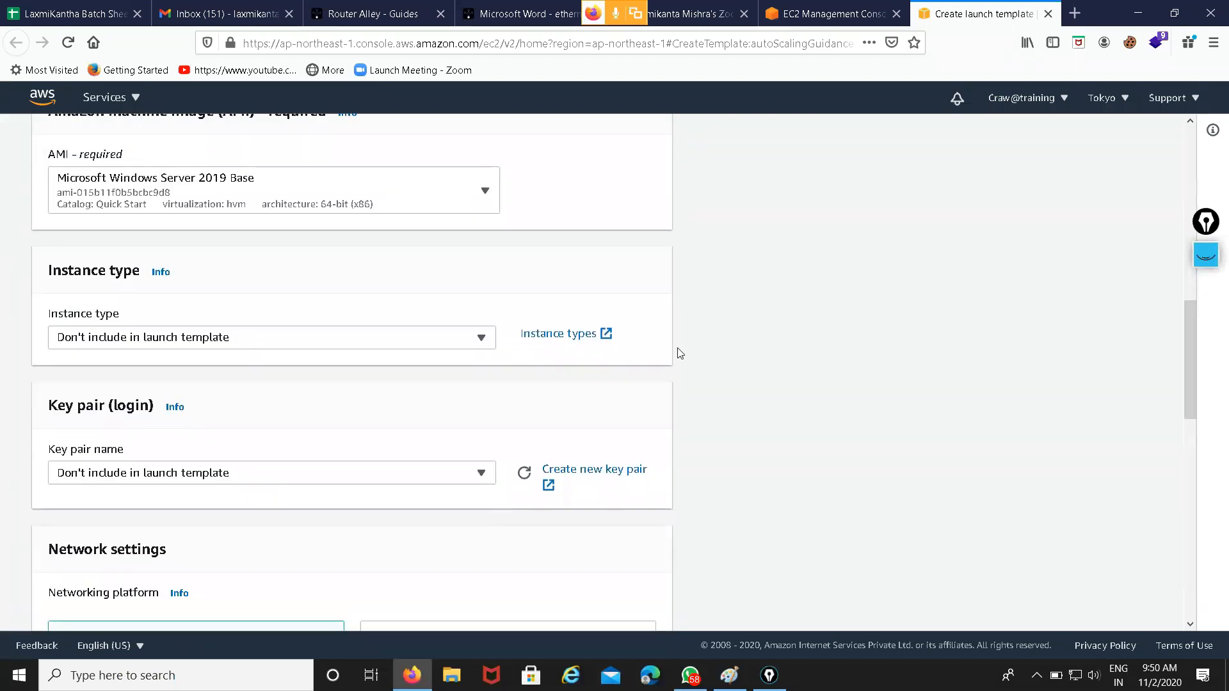
Set the instance type to t2.micro, replacing an initial t1.micro pick
{"action": "left_click", "coordinate": [397, 343]}
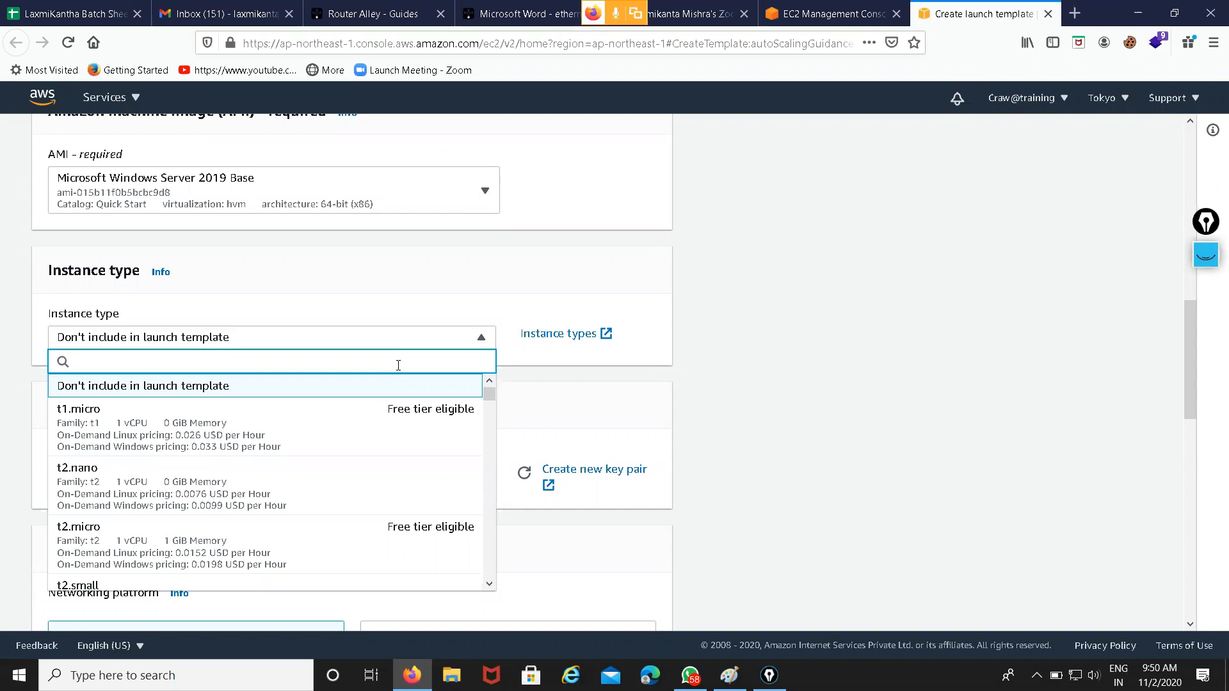
{"action": "left_click", "coordinate": [303, 418]}
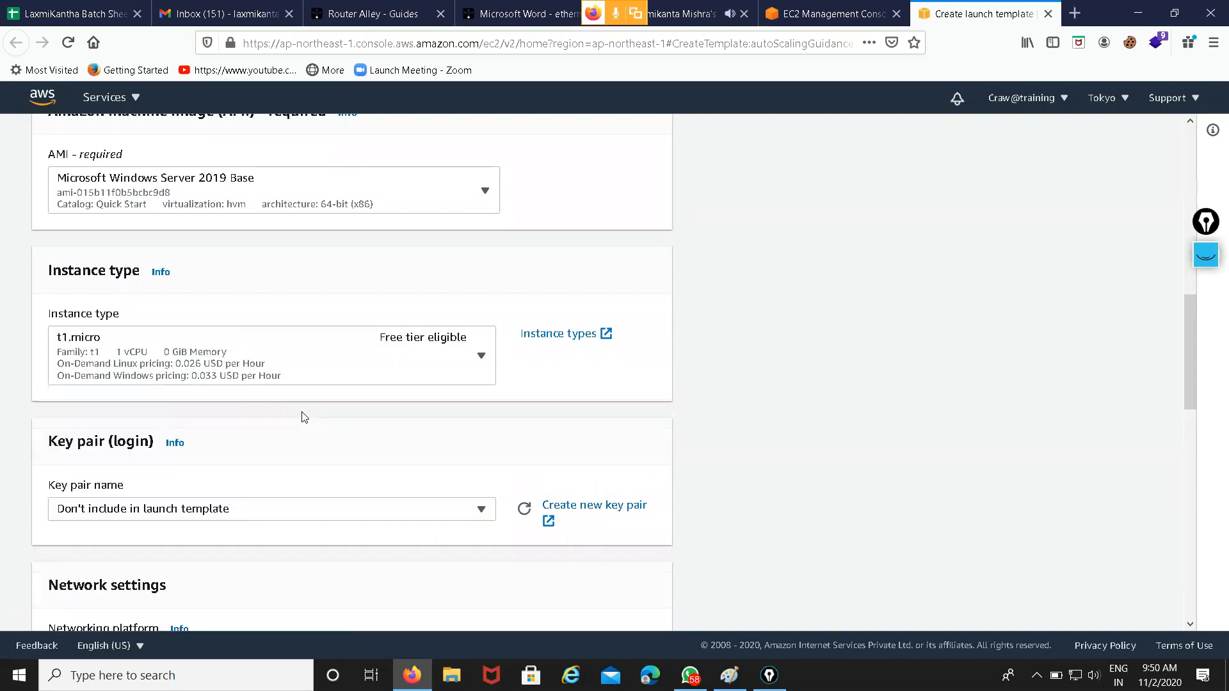
{"action": "left_click", "coordinate": [341, 349]}
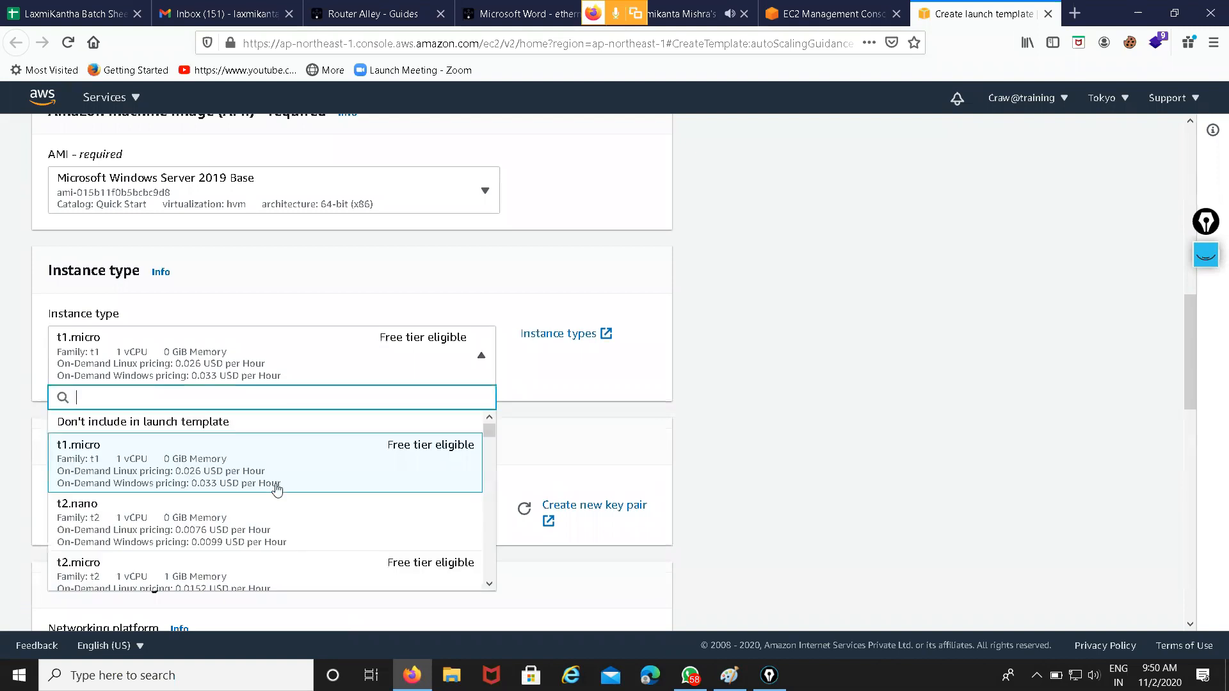
{"action": "left_click", "coordinate": [316, 583]}
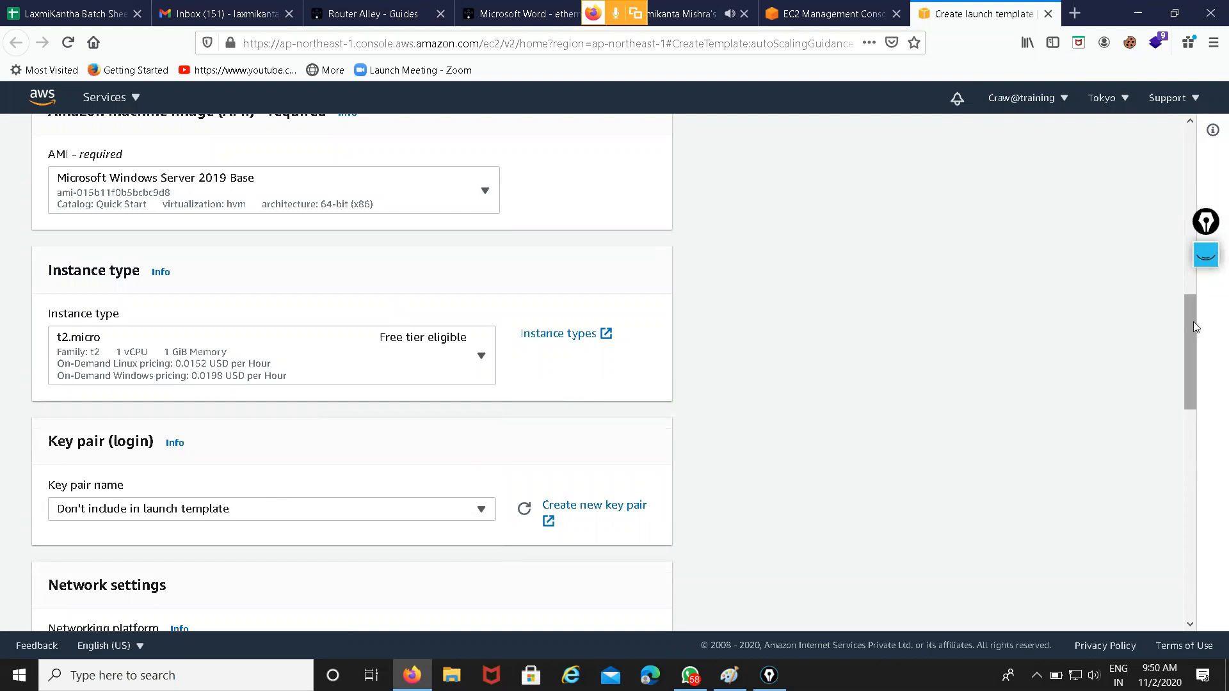
{"action": "left_click_drag", "start_coordinate": [1195, 327], "coordinate": [1185, 394]}
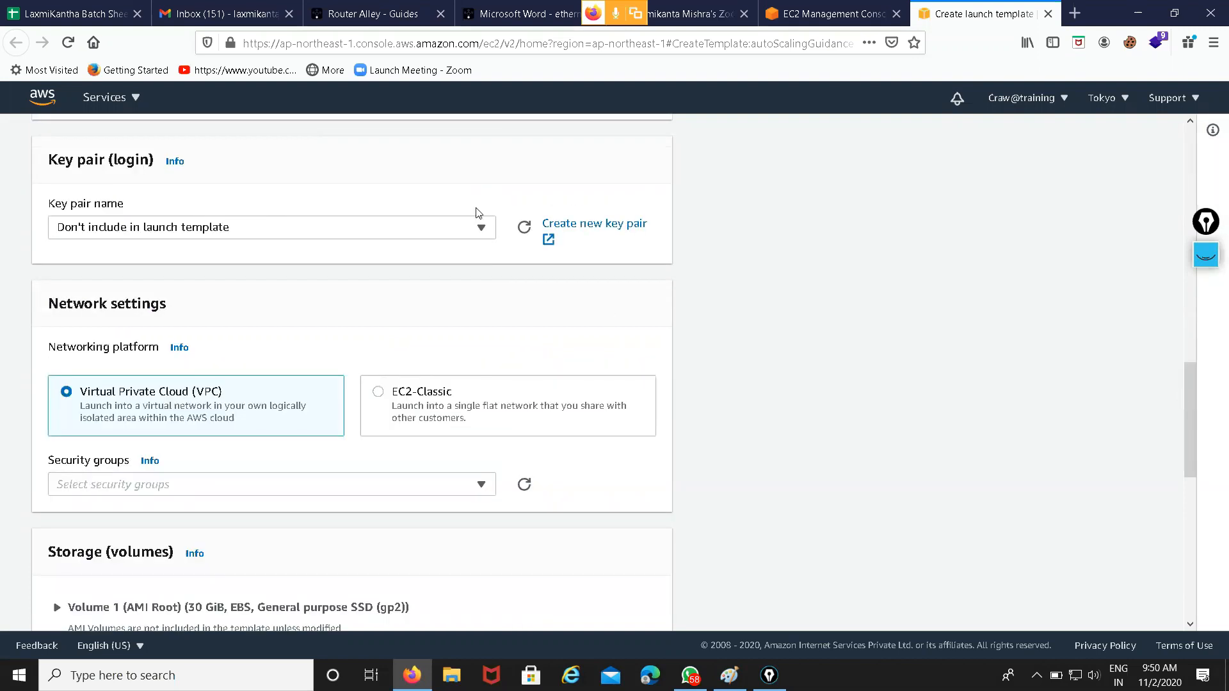
Check the key pair dropdown, then open the Key Pairs page in a new tab showing 19 pairs
{"action": "left_click", "coordinate": [481, 229]}
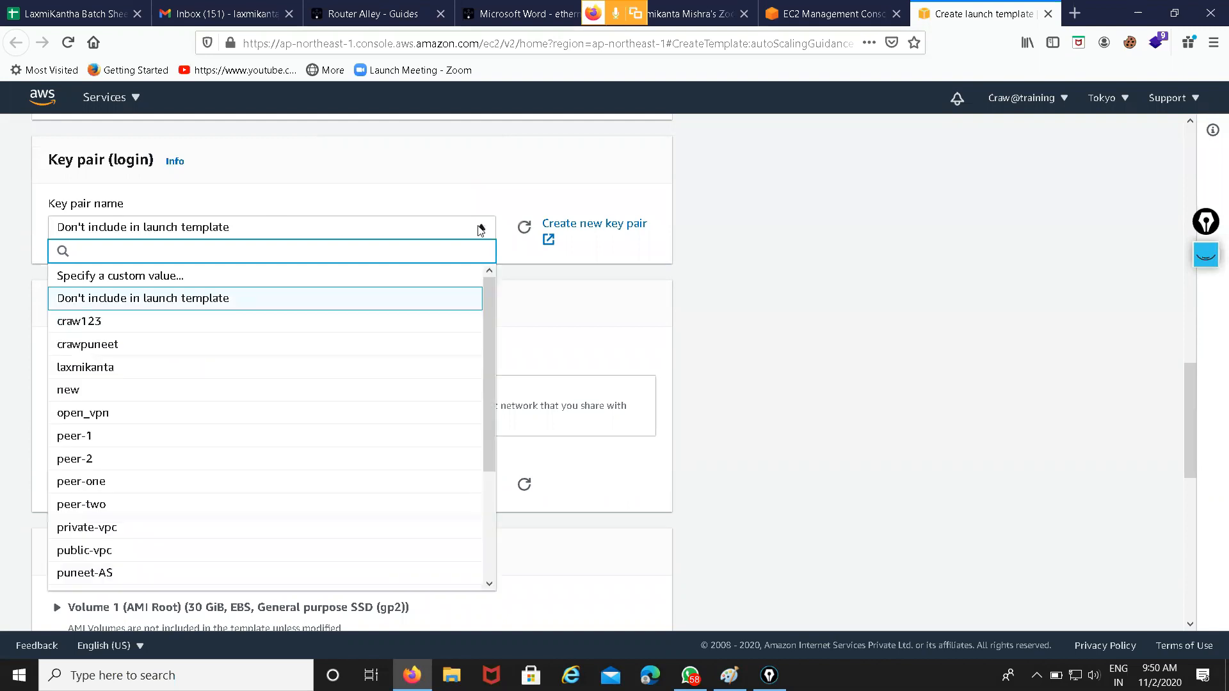
{"action": "left_click", "coordinate": [480, 229]}
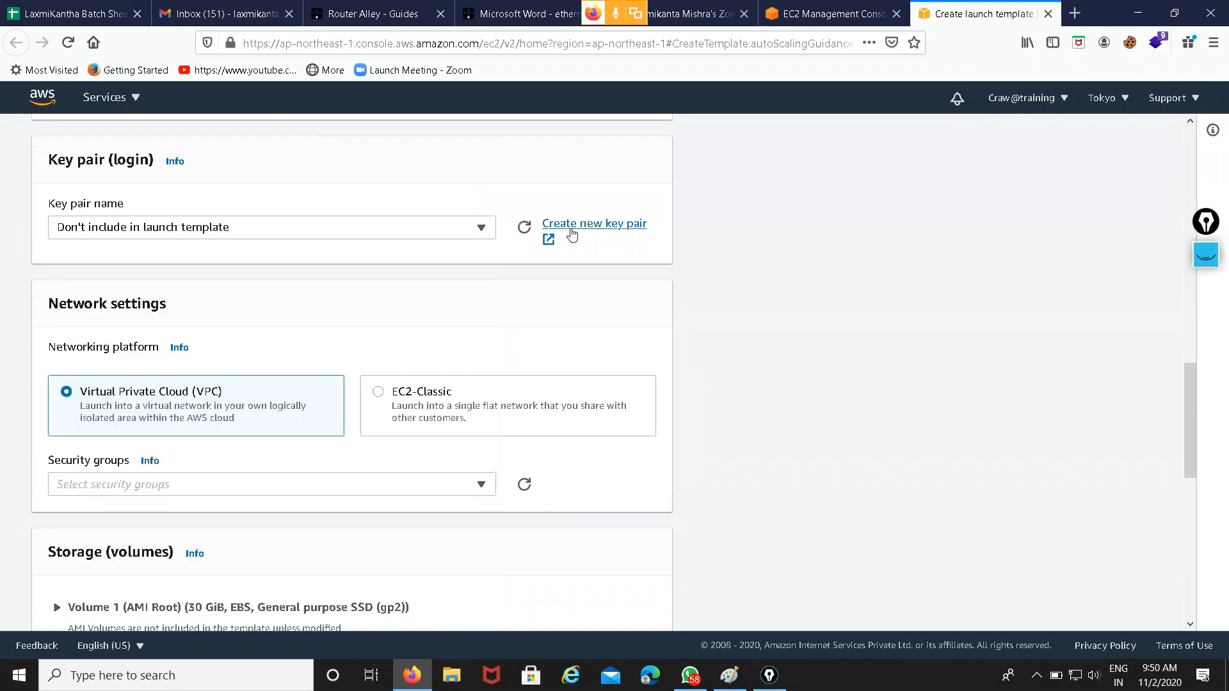
{"action": "left_click", "coordinate": [579, 231]}
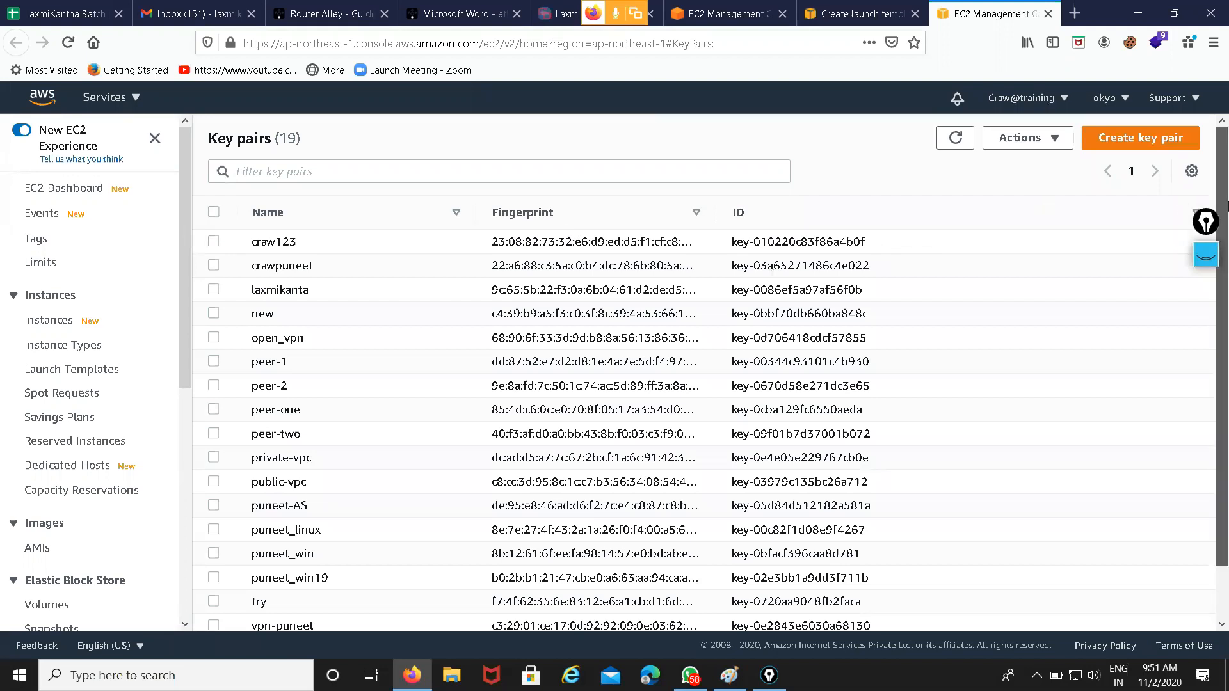
{"action": "scroll", "coordinate": [1227, 205], "scroll_direction": "down", "scroll_amount": 1}
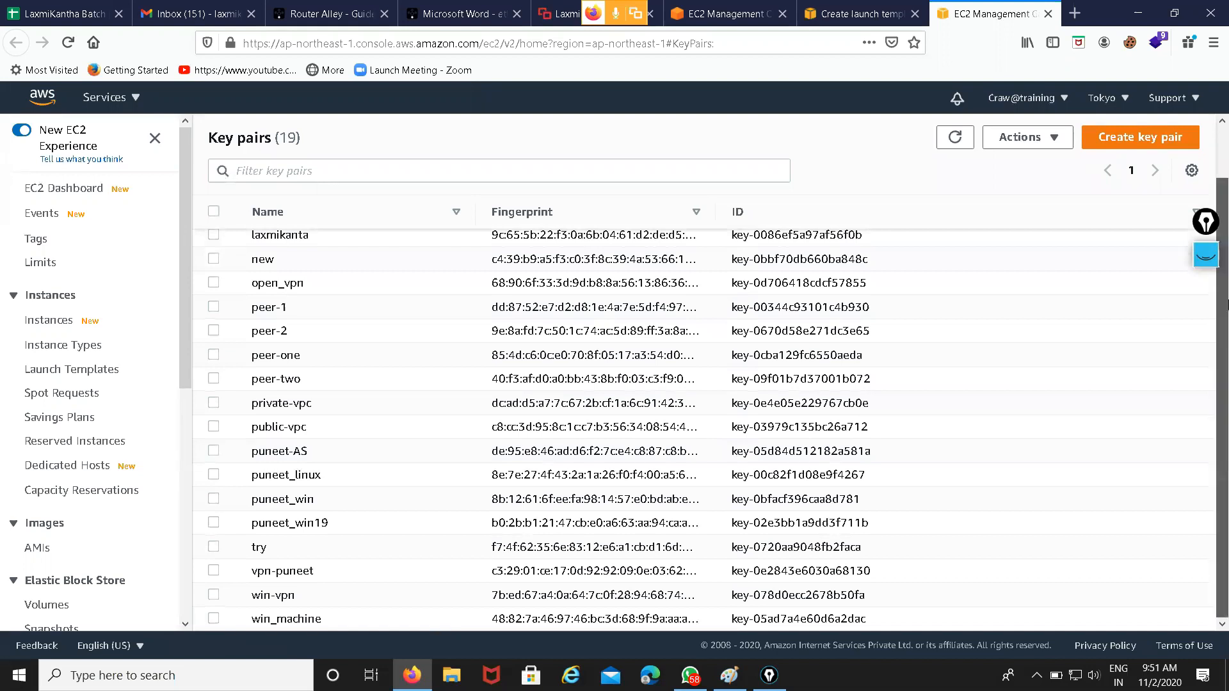
{"action": "scroll", "coordinate": [1227, 306], "scroll_direction": "up", "scroll_amount": 1}
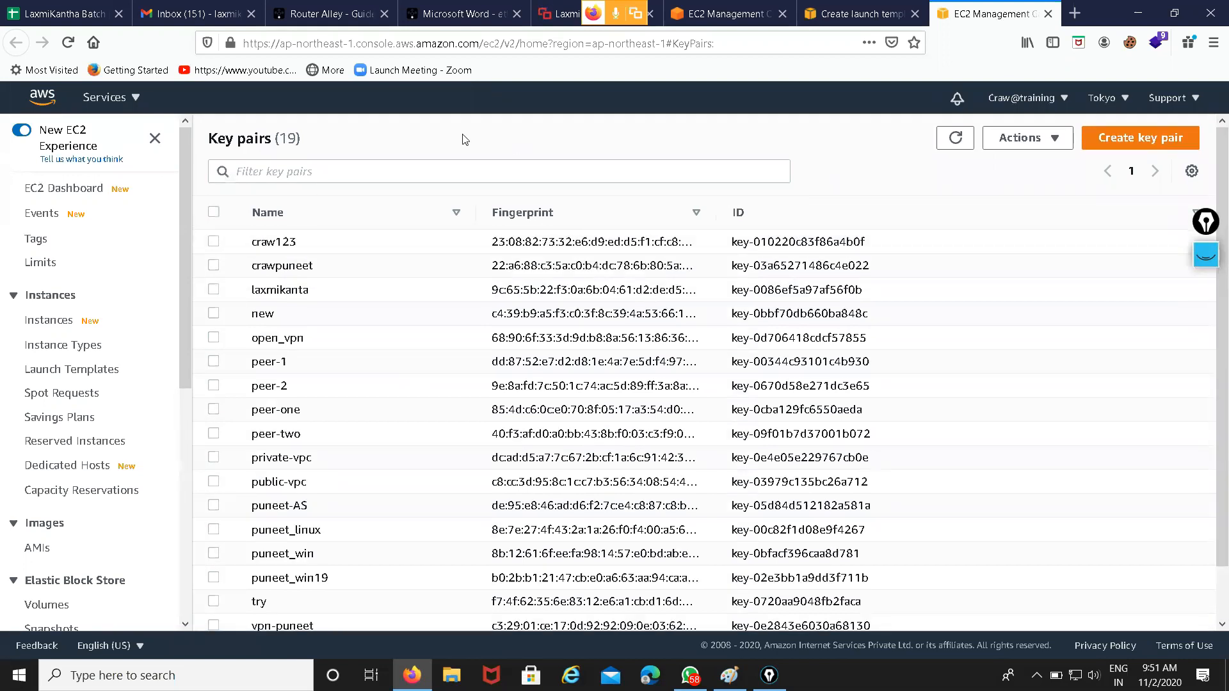
Create a ppk-format key pair named autoscalling
{"action": "left_click", "coordinate": [1130, 140]}
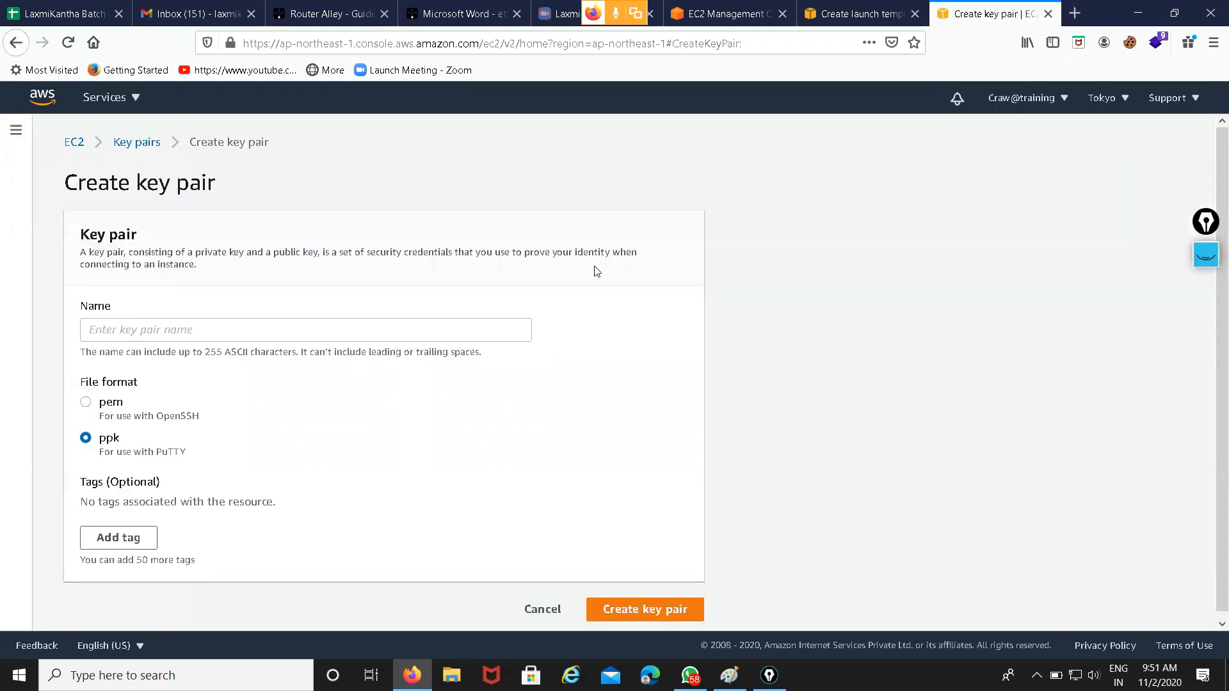
{"action": "left_click", "coordinate": [169, 329]}
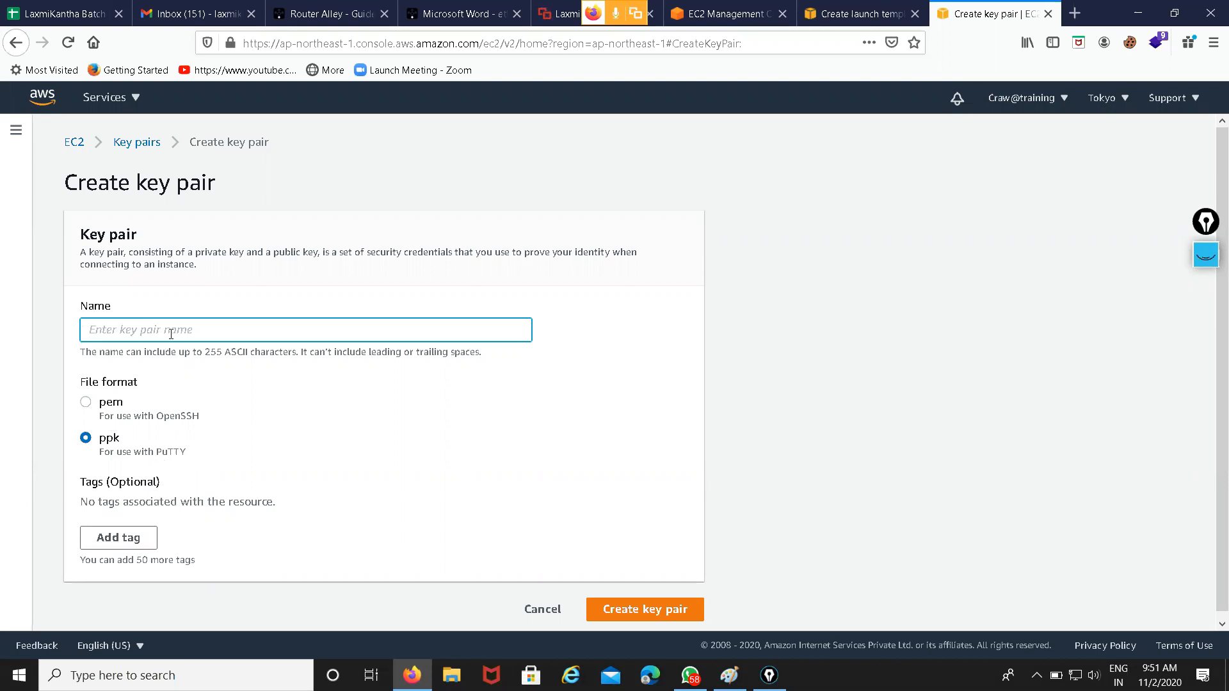
{"action": "type", "text": "autoscalling"}
{"action": "left_click", "coordinate": [655, 608]}
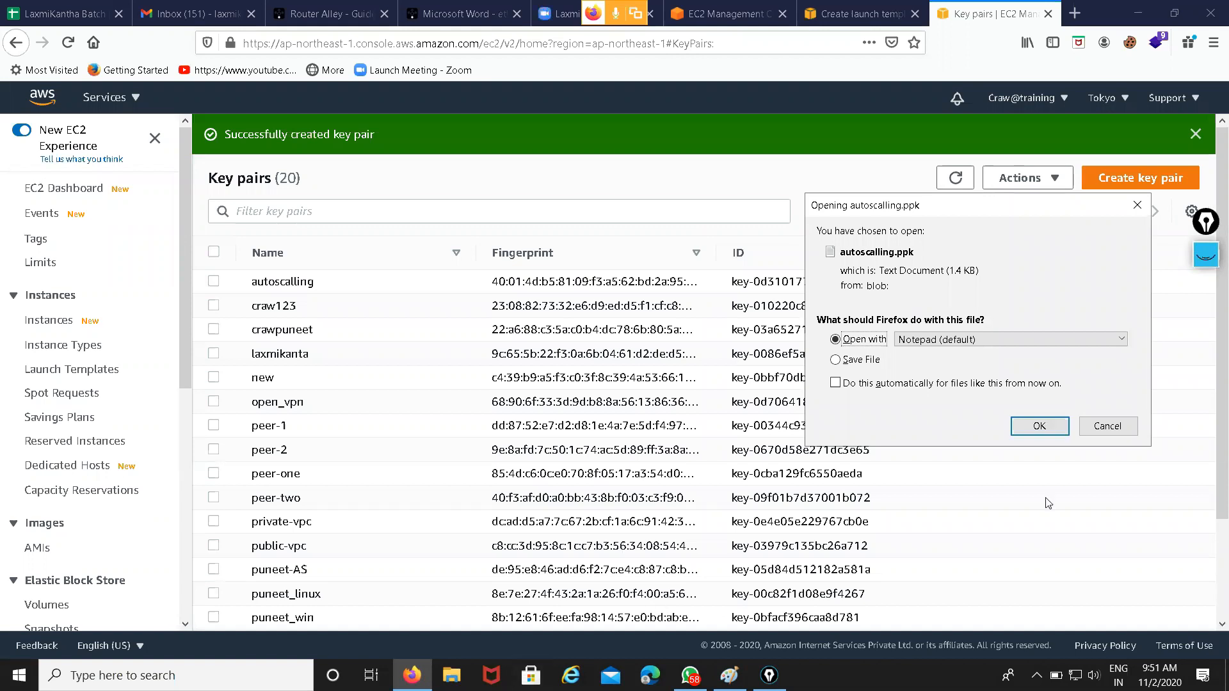
Open autoscalling.ppk in Notepad, minimise it, and return to the Create launch template form
{"action": "left_click", "coordinate": [1040, 426]}
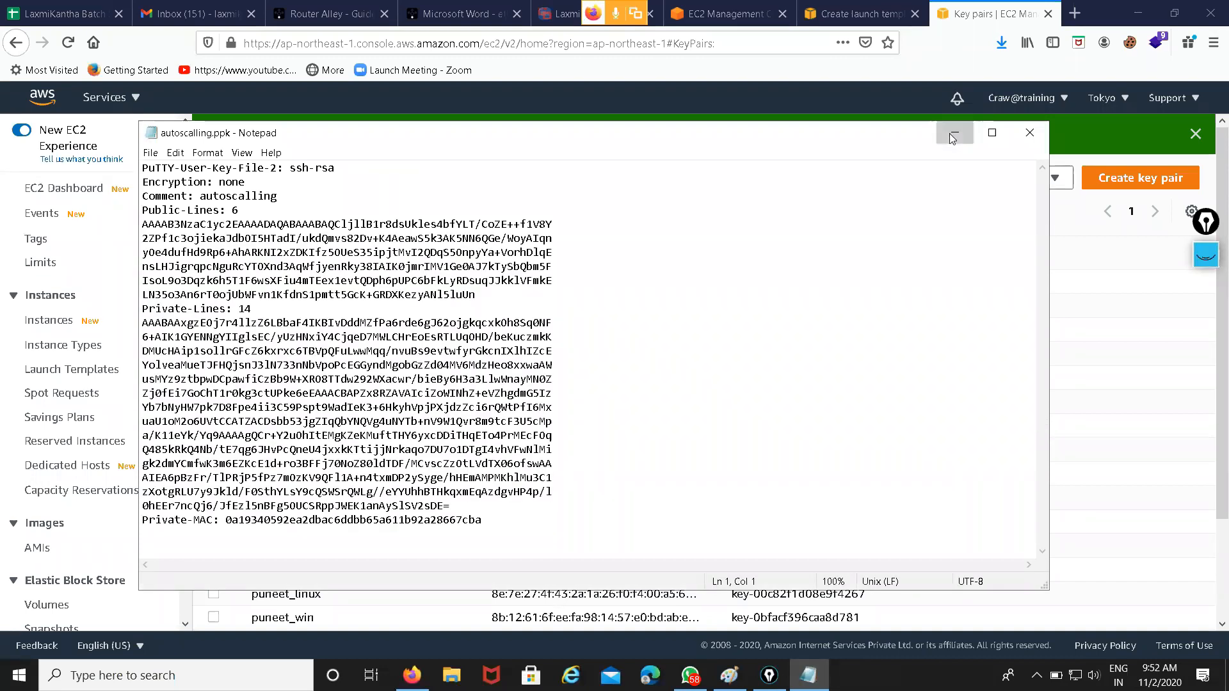
{"action": "left_click", "coordinate": [954, 135]}
{"action": "left_click", "coordinate": [887, 7]}
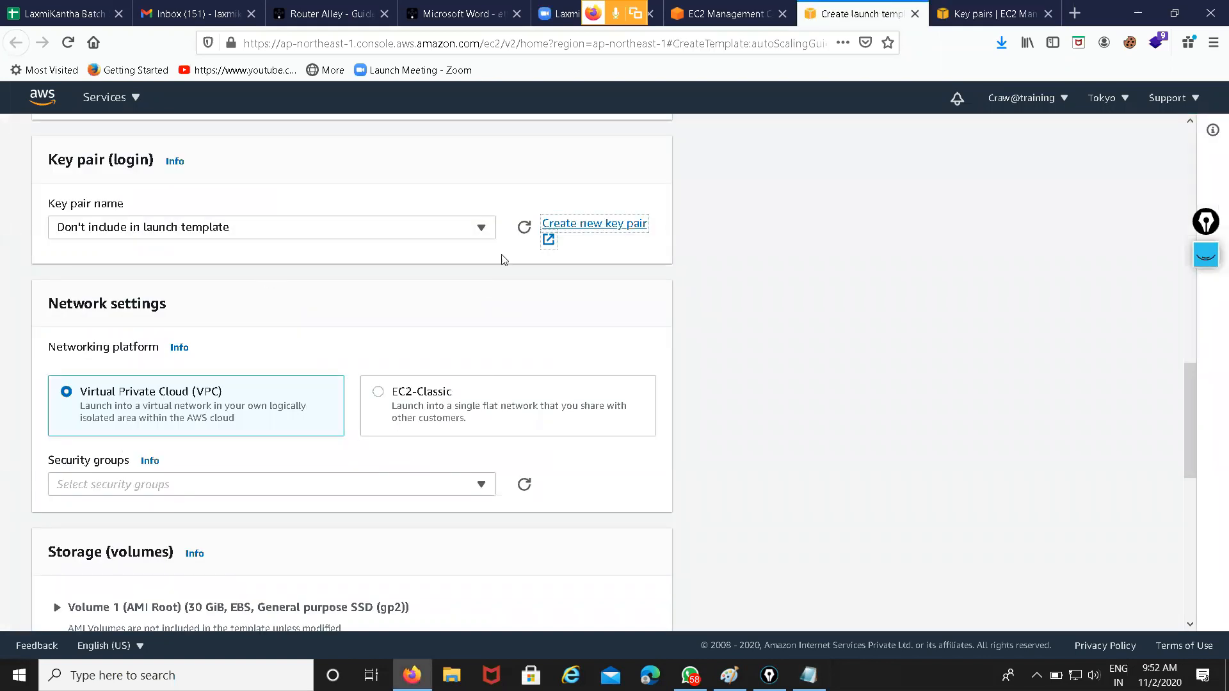
Choose the autoscalling key pair for the launch template and scroll on to Network settings
{"action": "left_click", "coordinate": [420, 233]}
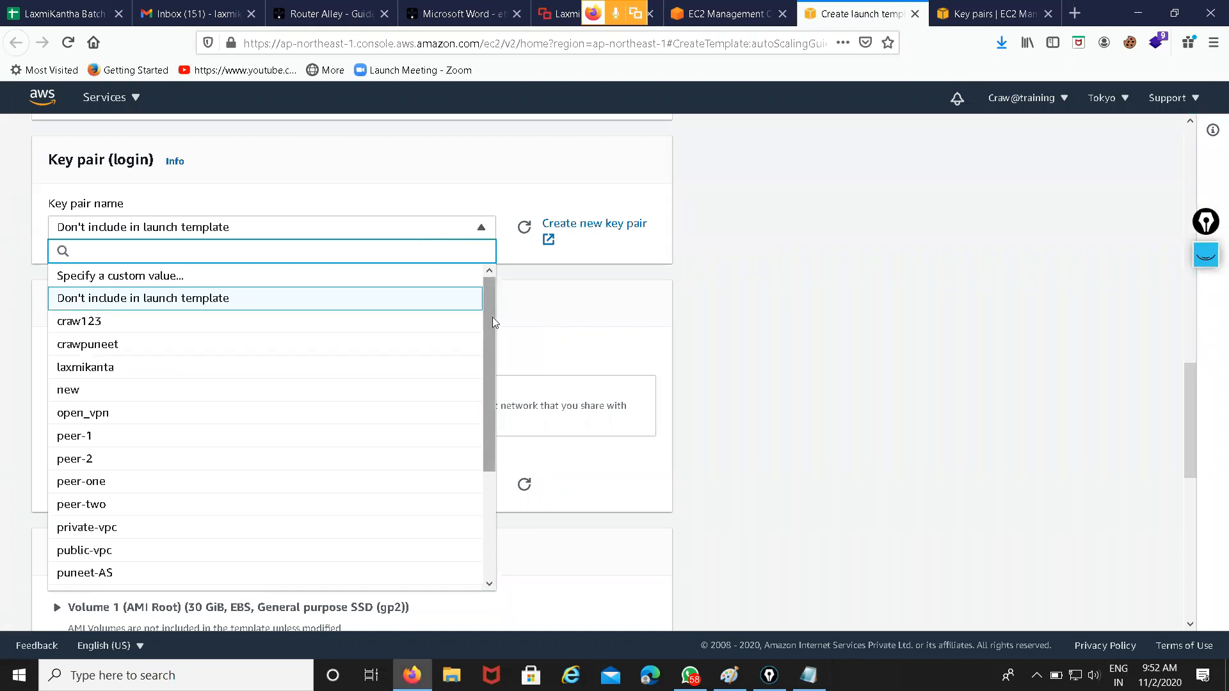
{"action": "type", "text": "a"}
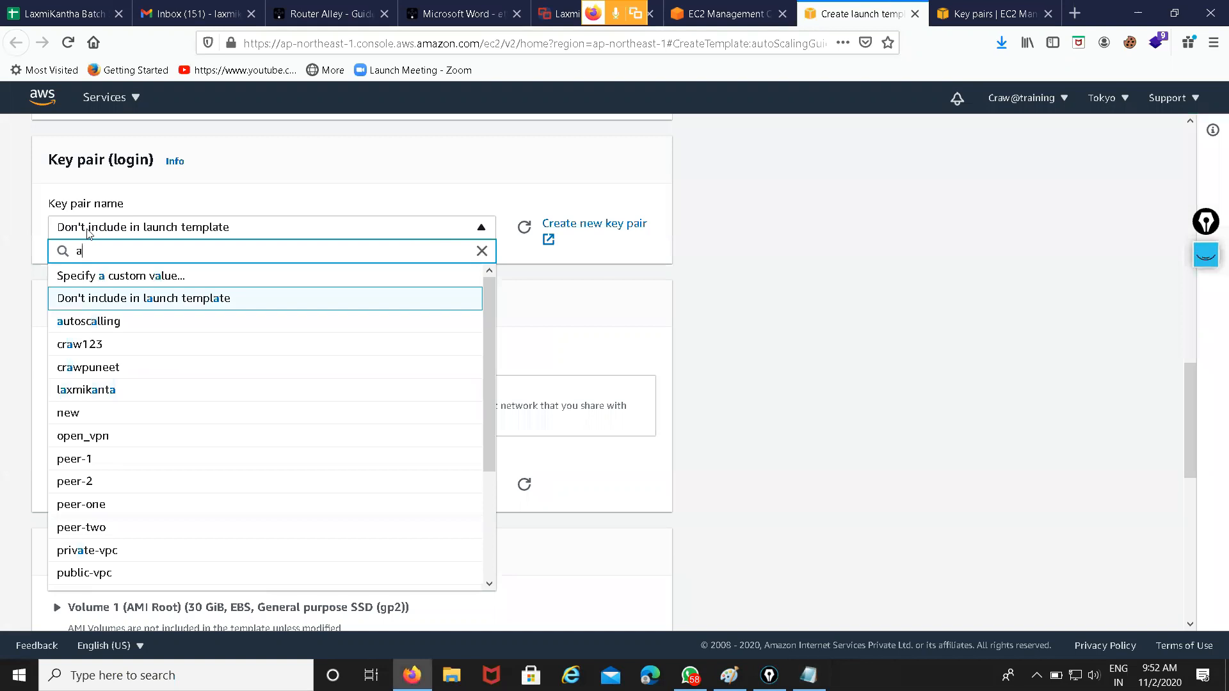
{"action": "left_click", "coordinate": [85, 322]}
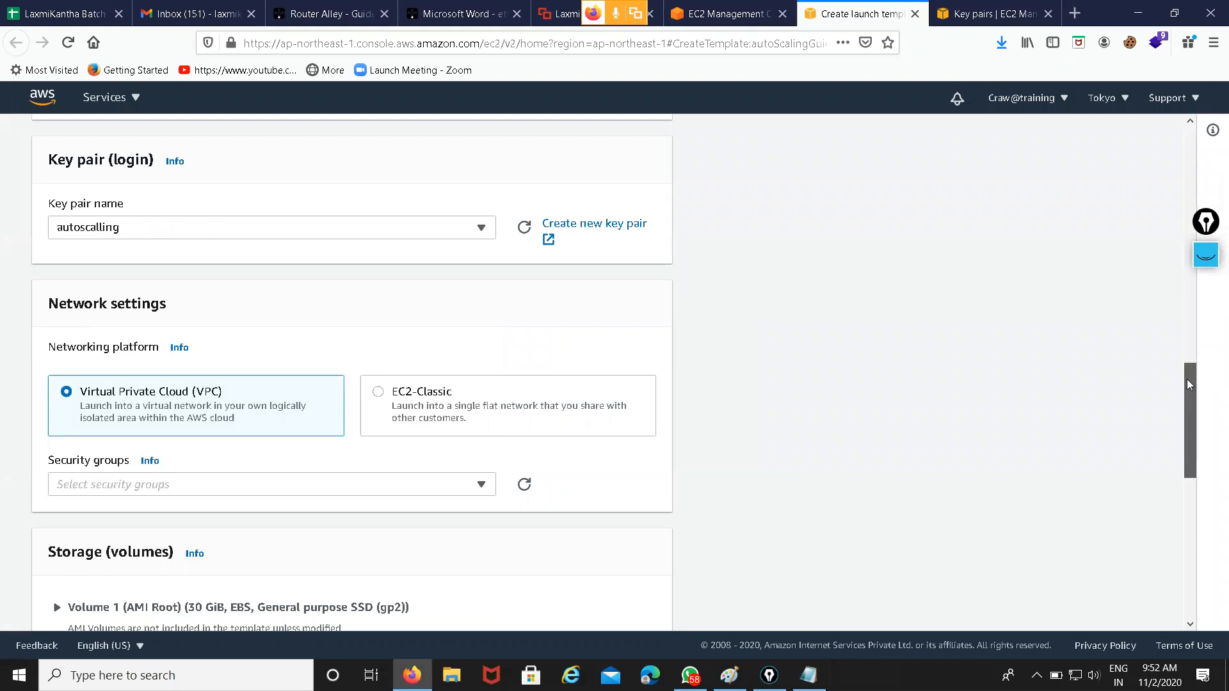
{"action": "scroll", "coordinate": [1187, 385], "scroll_direction": "down", "scroll_amount": 2}
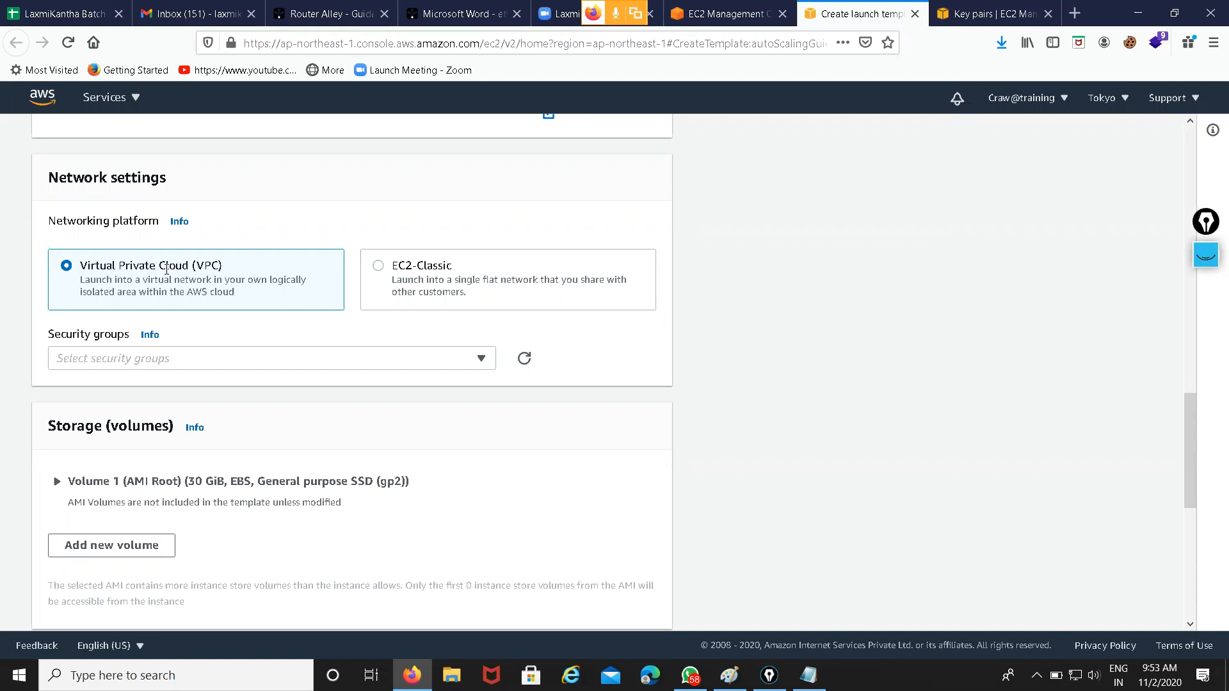
Attach the default security group sg-3b3ccf71 and the other default group to the template
{"action": "left_click", "coordinate": [232, 358]}
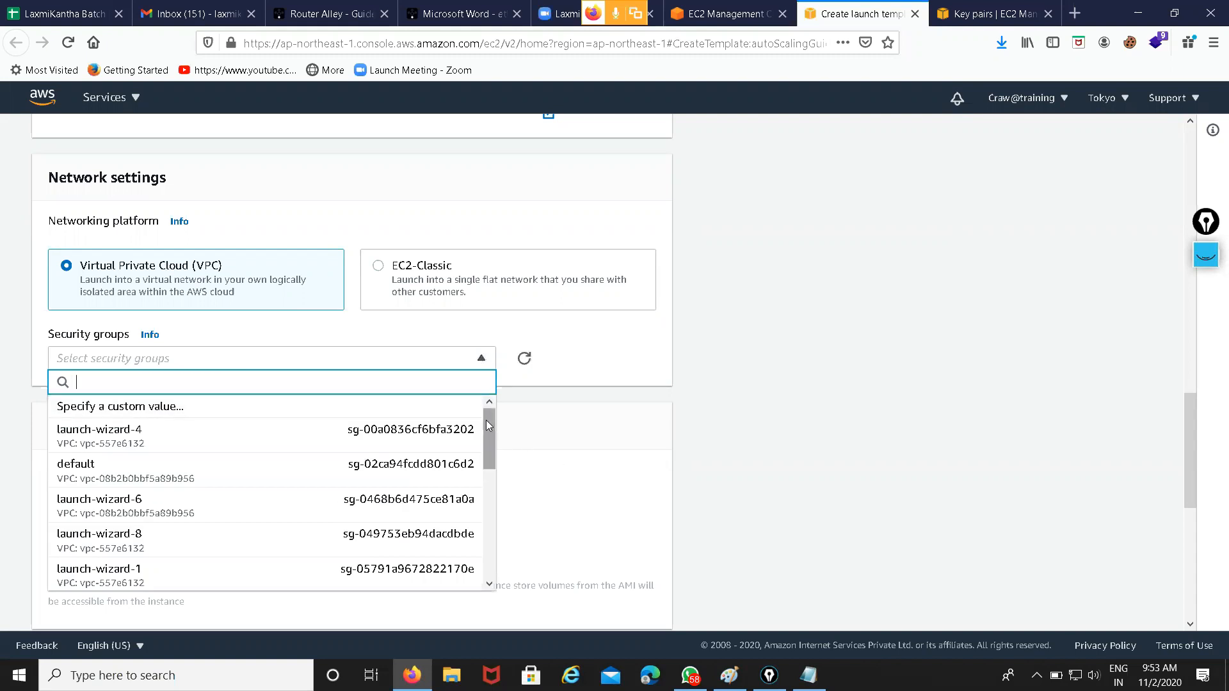
{"action": "left_click_drag", "start_coordinate": [486, 420], "coordinate": [453, 584]}
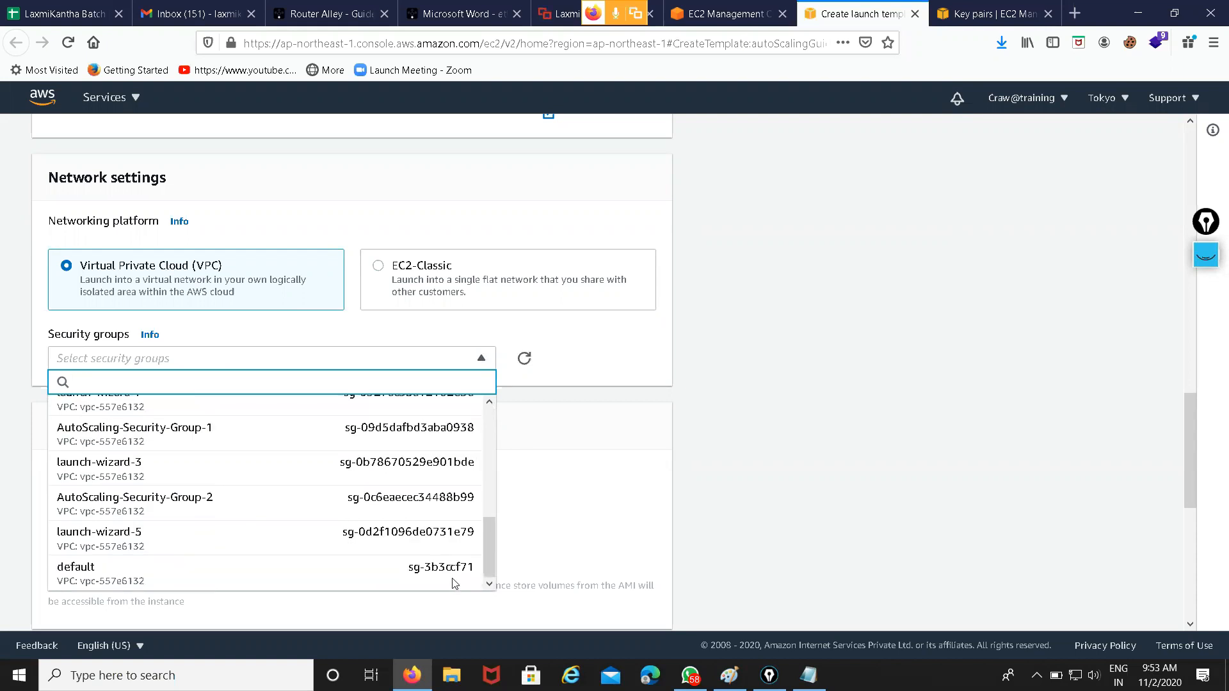
{"action": "left_click", "coordinate": [119, 578]}
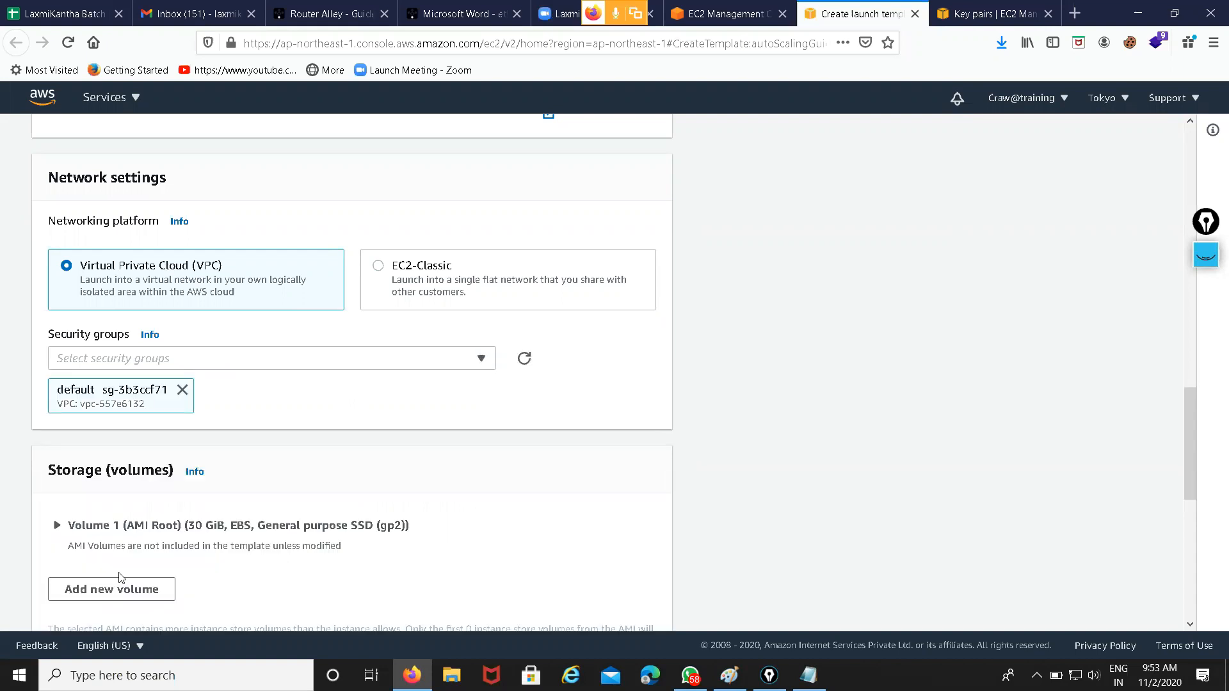
{"action": "left_click", "coordinate": [426, 357]}
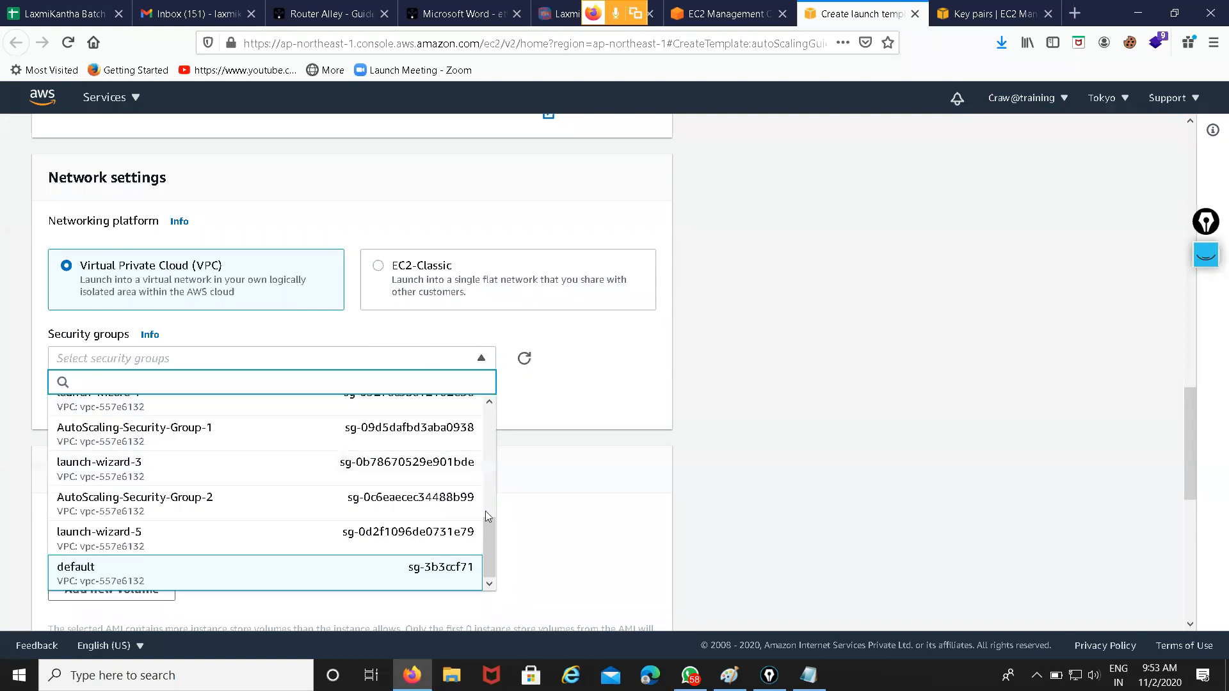
{"action": "left_click_drag", "start_coordinate": [485, 531], "coordinate": [485, 390]}
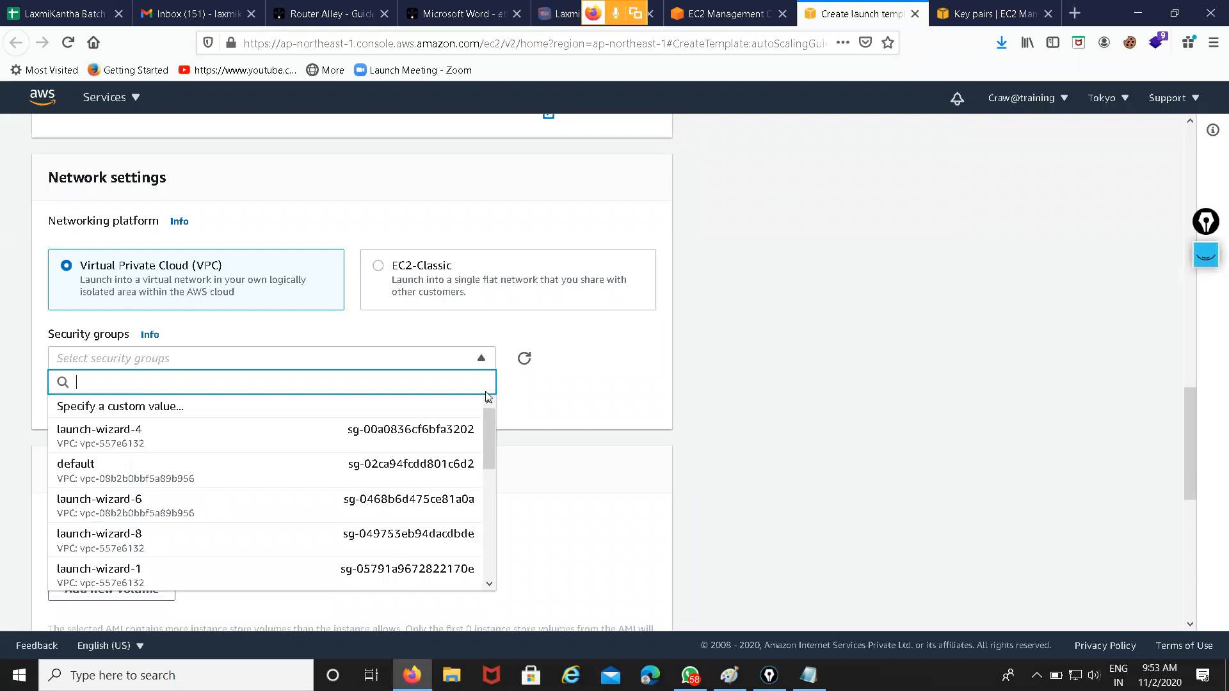
{"action": "left_click", "coordinate": [138, 468]}
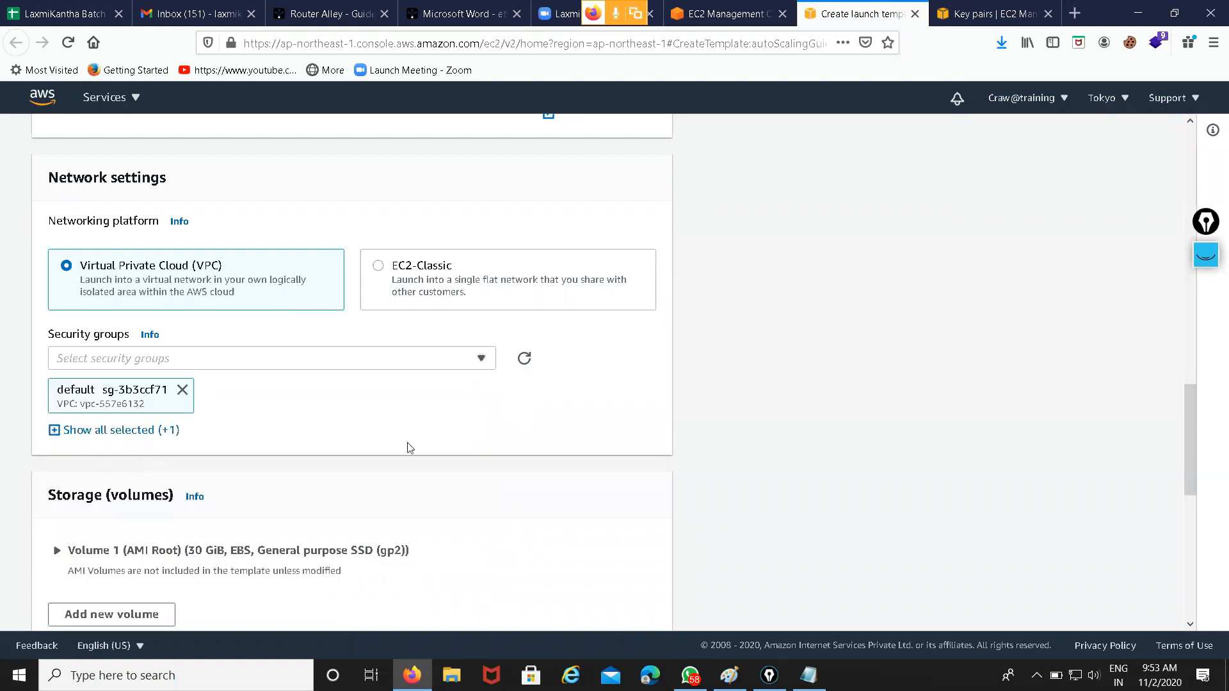
Reselect default group sg-3b3ccf71 and scroll down through Resource tags, Network interfaces and Advanced details
{"action": "left_click", "coordinate": [148, 360]}
{"action": "left_click_drag", "start_coordinate": [485, 438], "coordinate": [479, 504]}
{"action": "scroll", "coordinate": [479, 504], "scroll_direction": "down", "scroll_amount": 4}
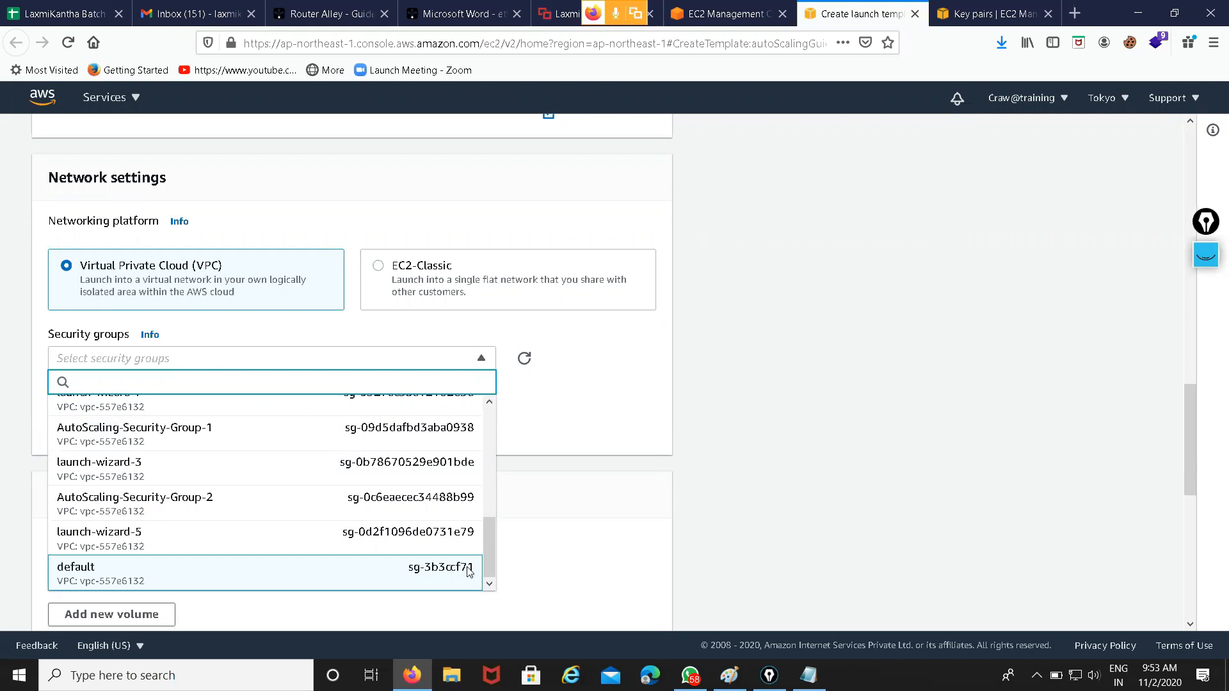
{"action": "left_click", "coordinate": [469, 572]}
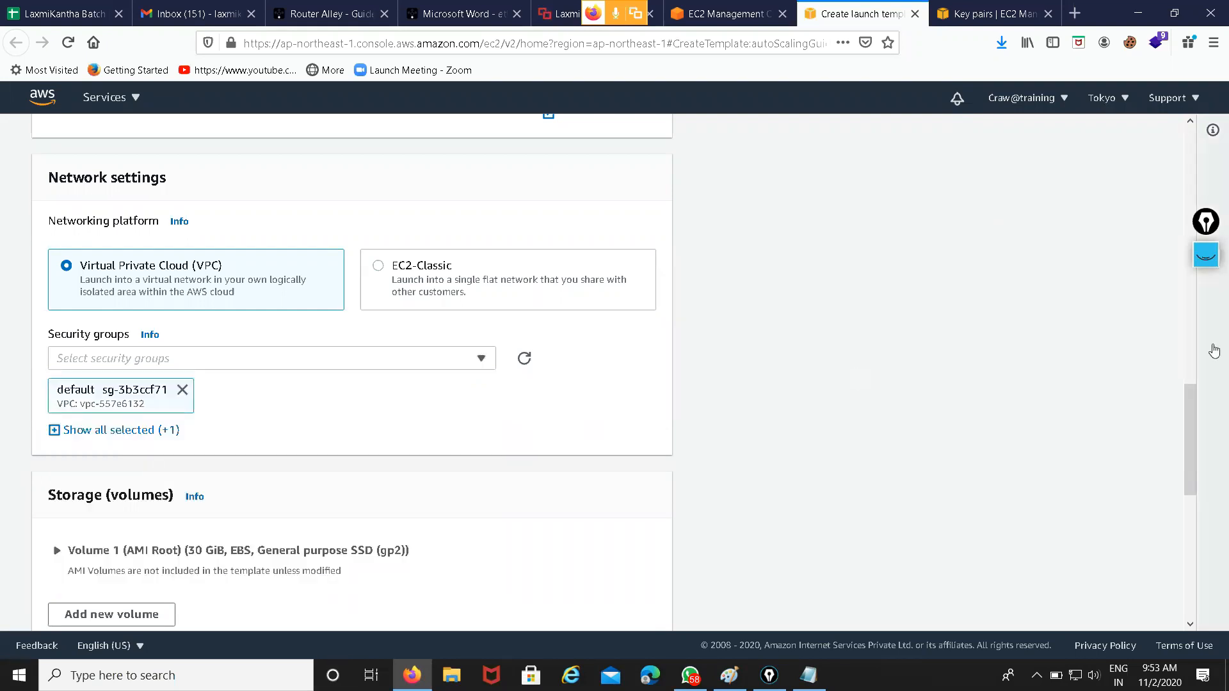
{"action": "left_click_drag", "start_coordinate": [1194, 395], "coordinate": [1195, 468]}
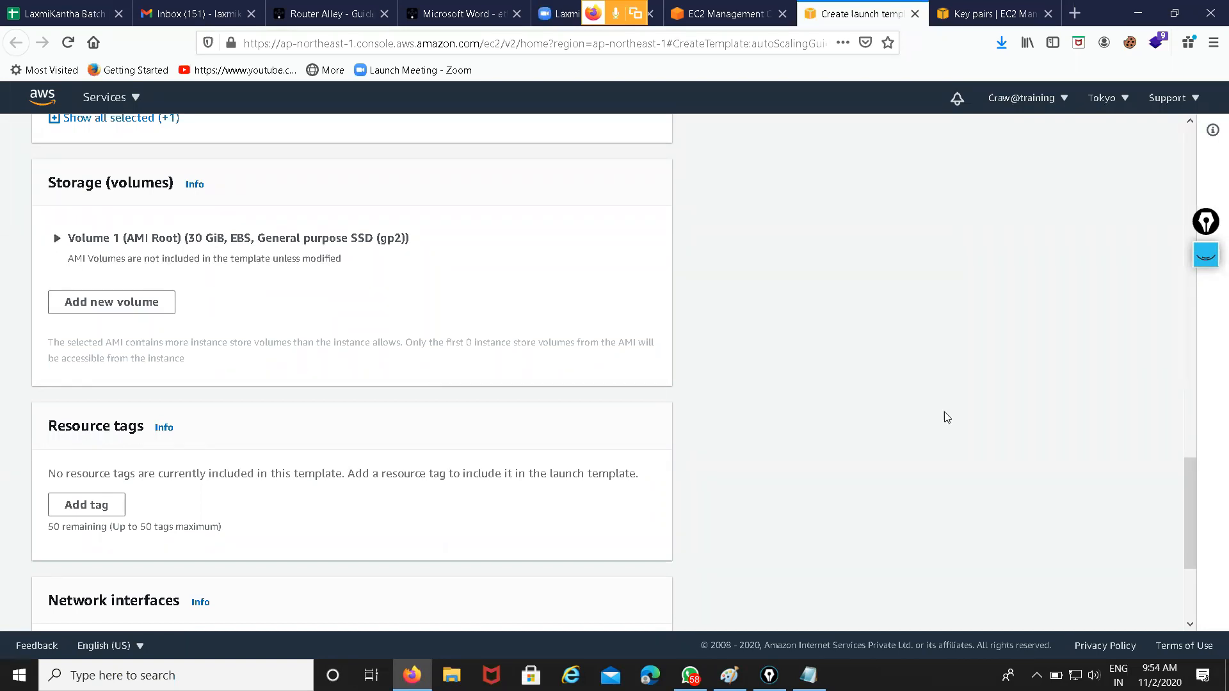
{"action": "left_click_drag", "start_coordinate": [1189, 477], "coordinate": [1192, 518]}
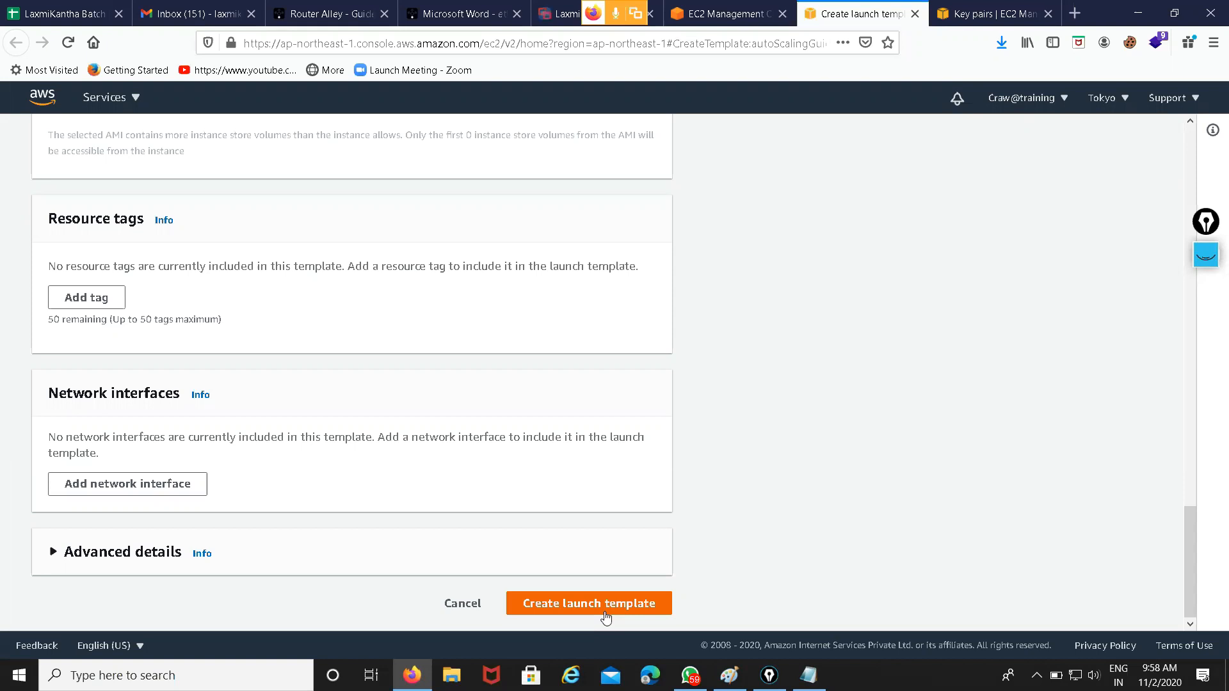
Switch the puneet_autoscale group to a launch configuration and close the template and key pair tabs
{"action": "left_click", "coordinate": [737, 10]}
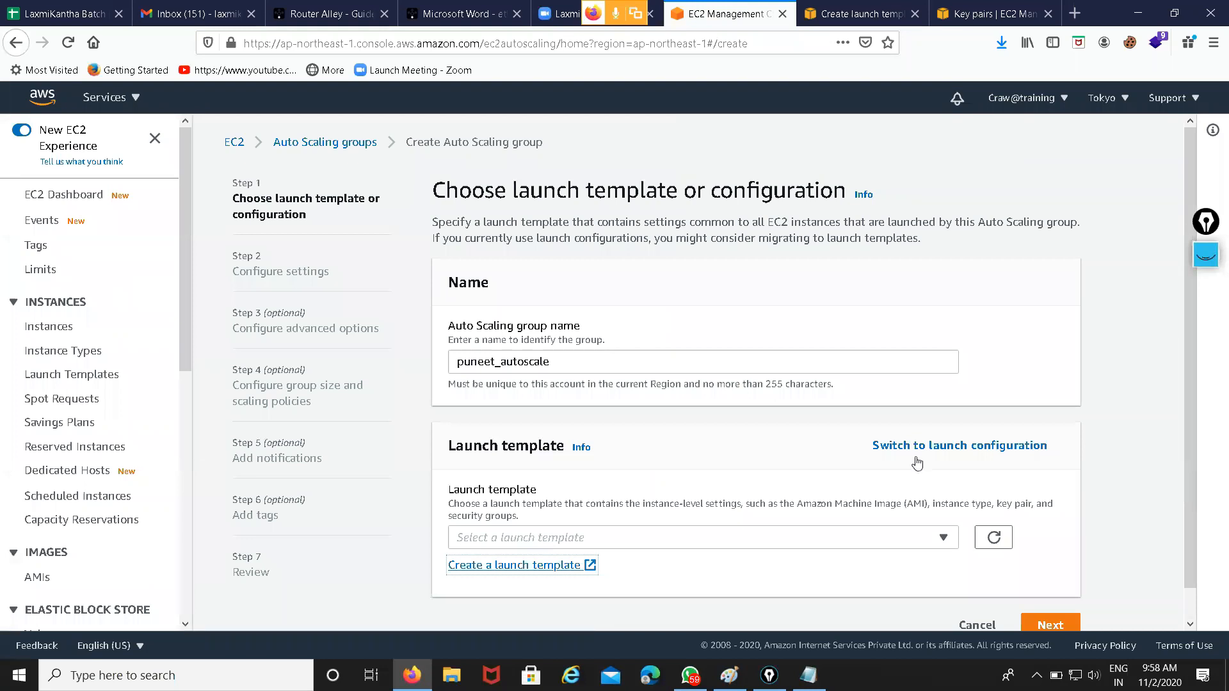
{"action": "left_click", "coordinate": [956, 447]}
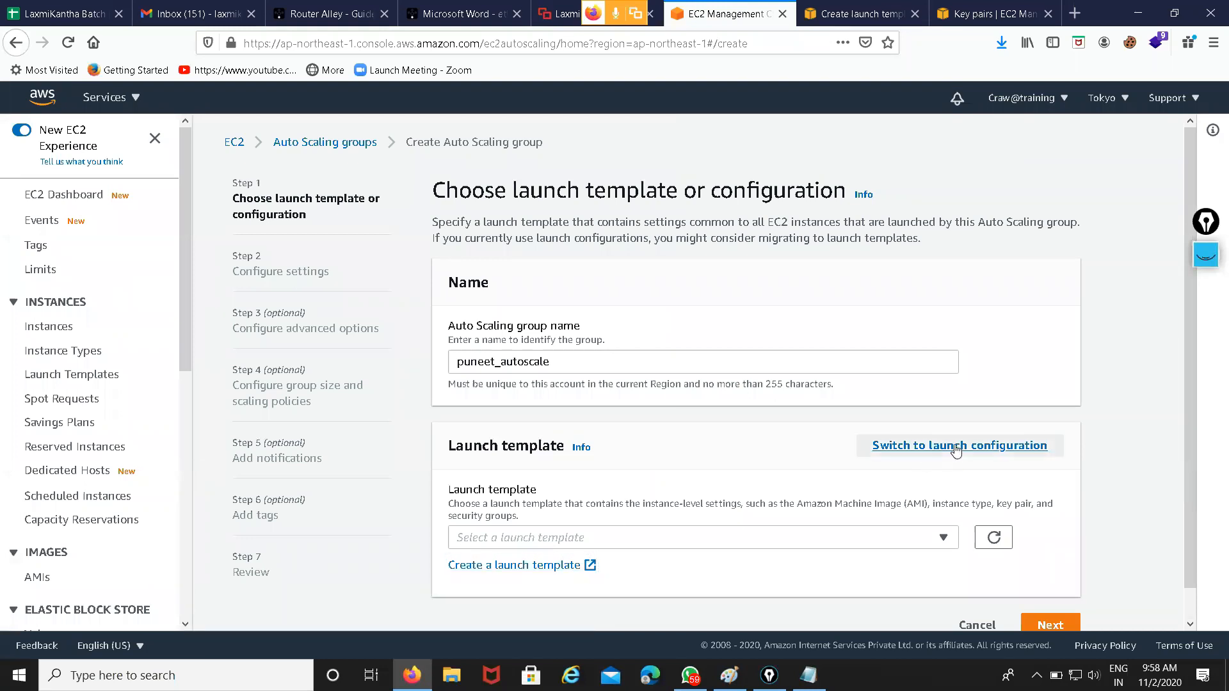
{"action": "left_click", "coordinate": [916, 14]}
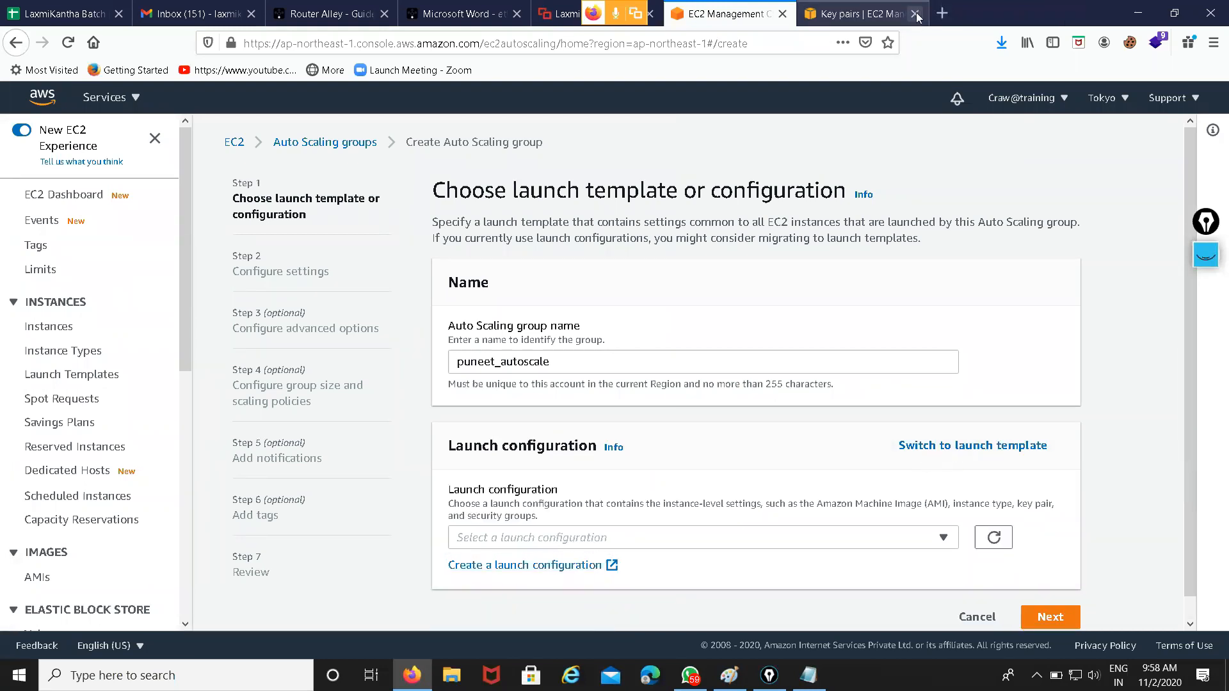
{"action": "left_click", "coordinate": [917, 14]}
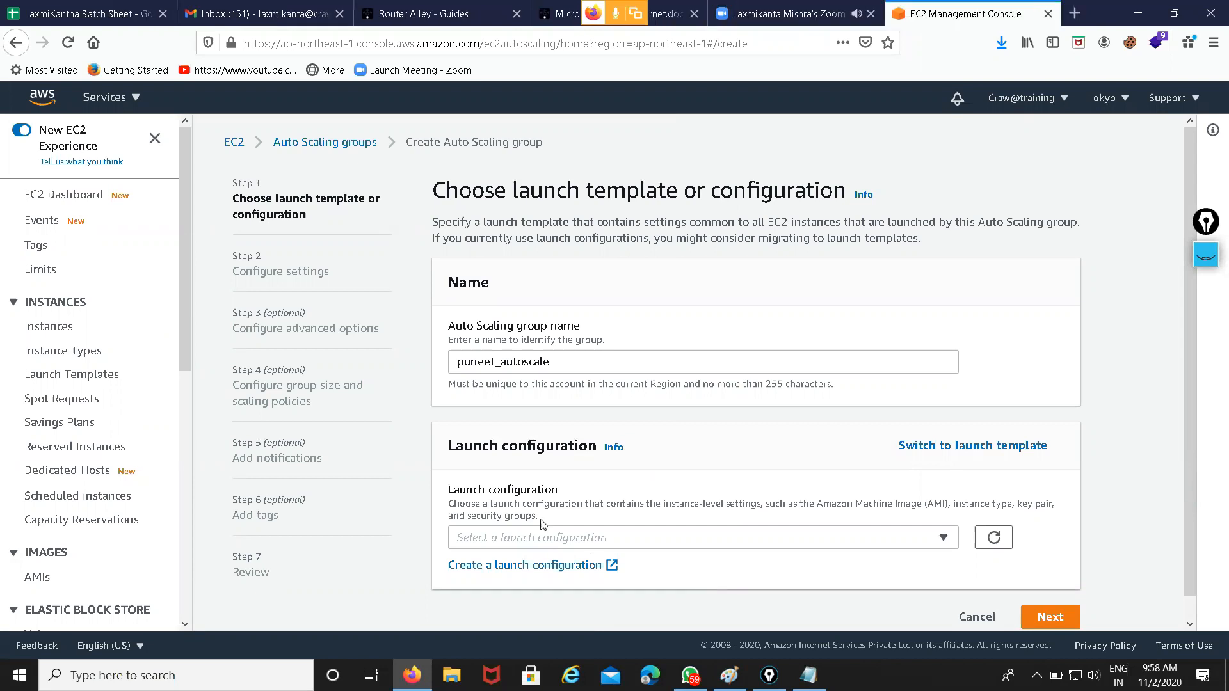
Start a new launch configuration named puneet_ASG and browse its AMI list
{"action": "left_click", "coordinate": [520, 571]}
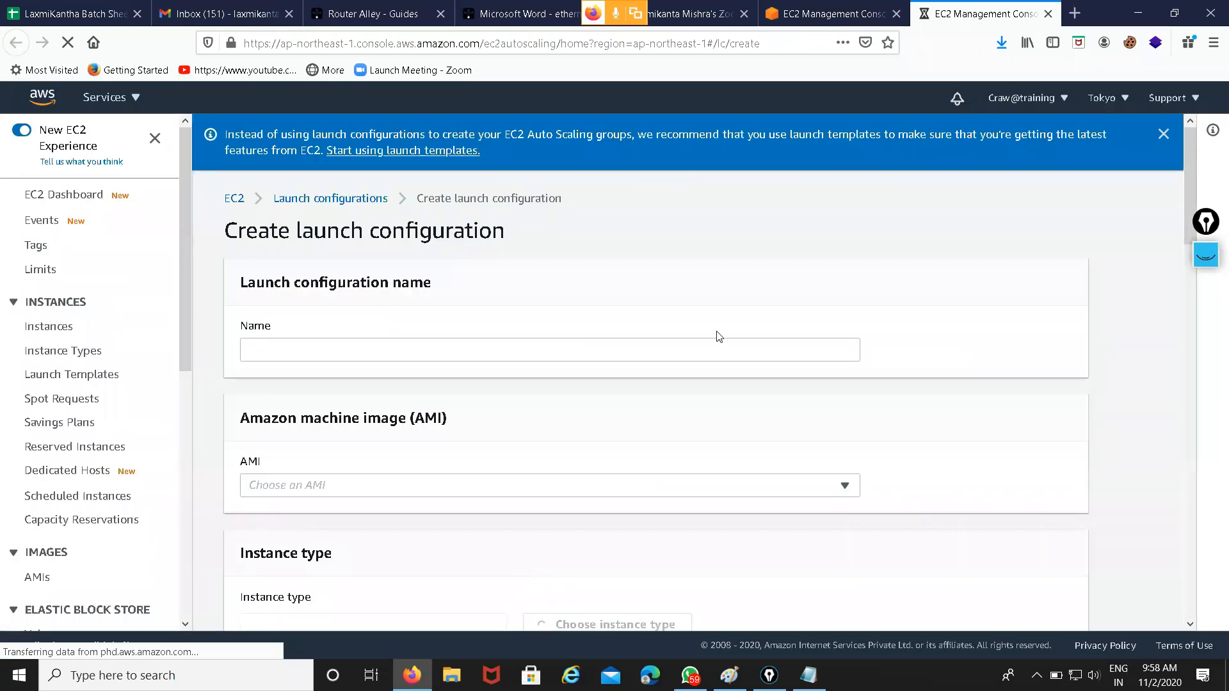
{"action": "left_click", "coordinate": [1165, 134]}
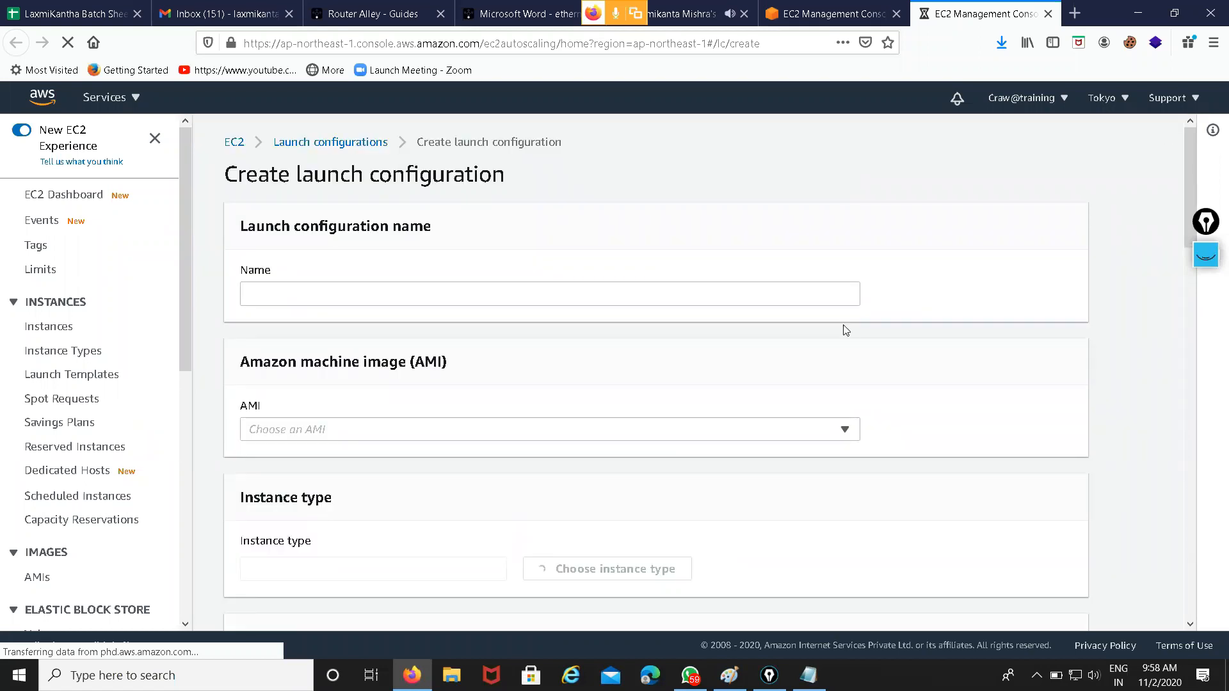
{"action": "left_click", "coordinate": [714, 293]}
{"action": "type", "text": "puneet"}
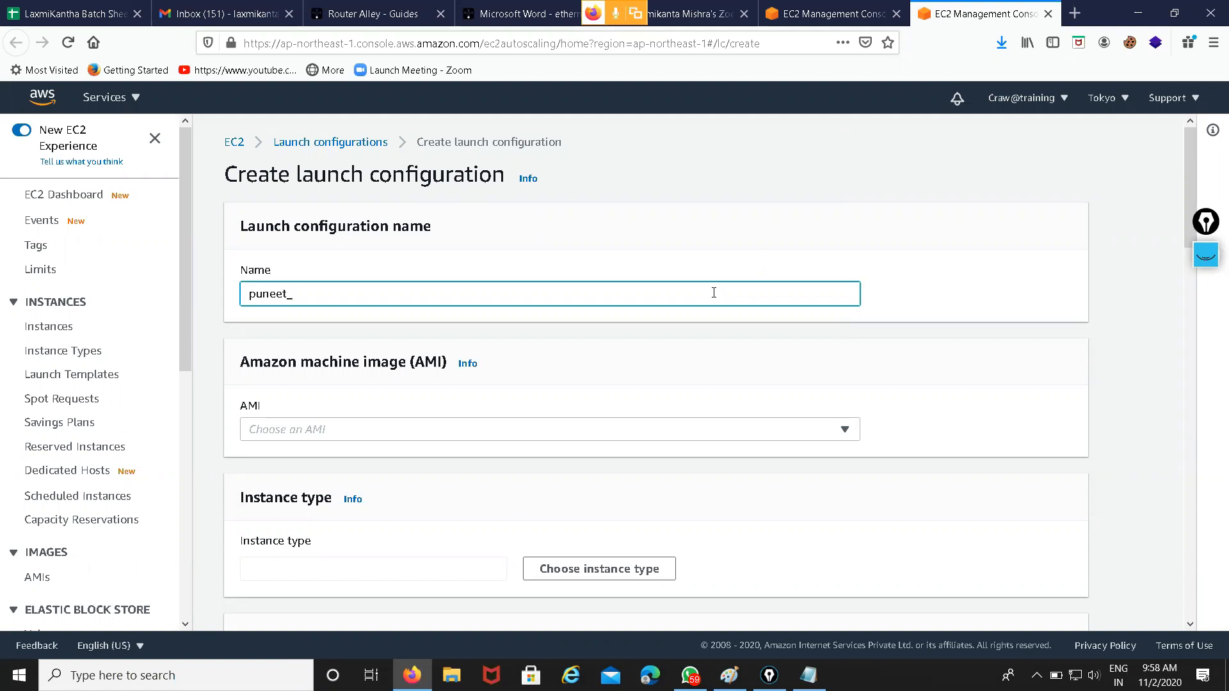
{"action": "type", "text": "_a"}
{"action": "key", "text": "BackSpace"}
{"action": "type", "text": "ASG"}
{"action": "left_click", "coordinate": [649, 437]}
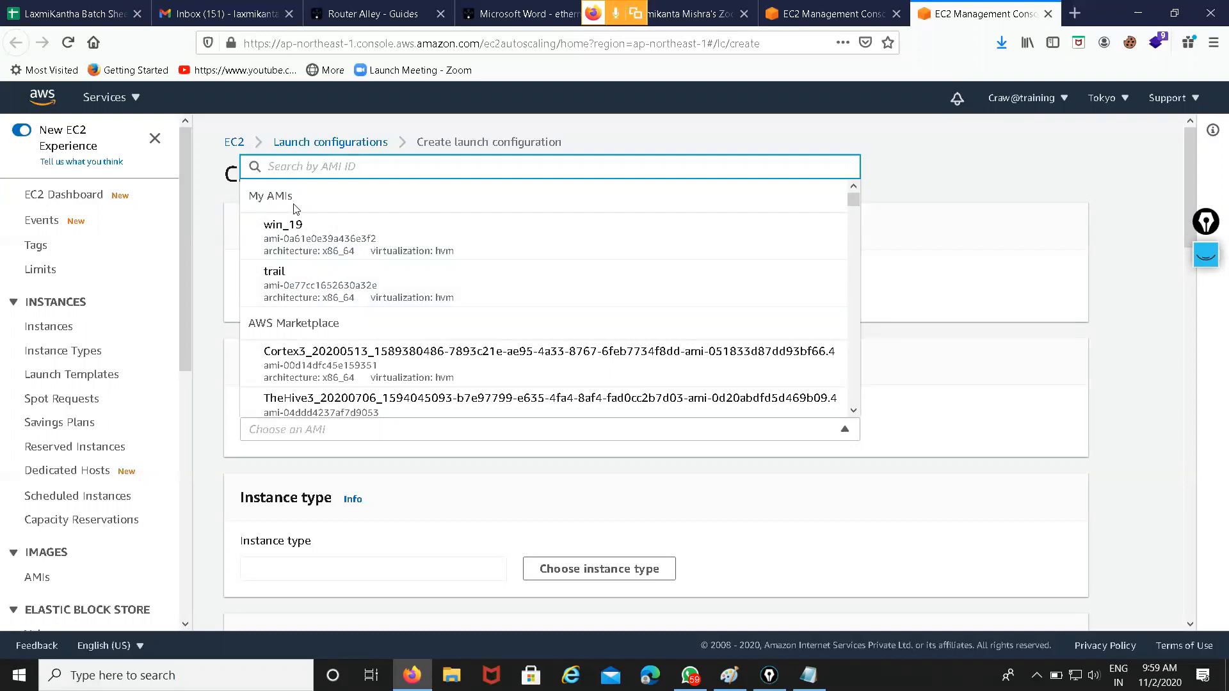
Close the AMI list without choosing an image and go to the EC2 Instances page
{"action": "left_click", "coordinate": [998, 180]}
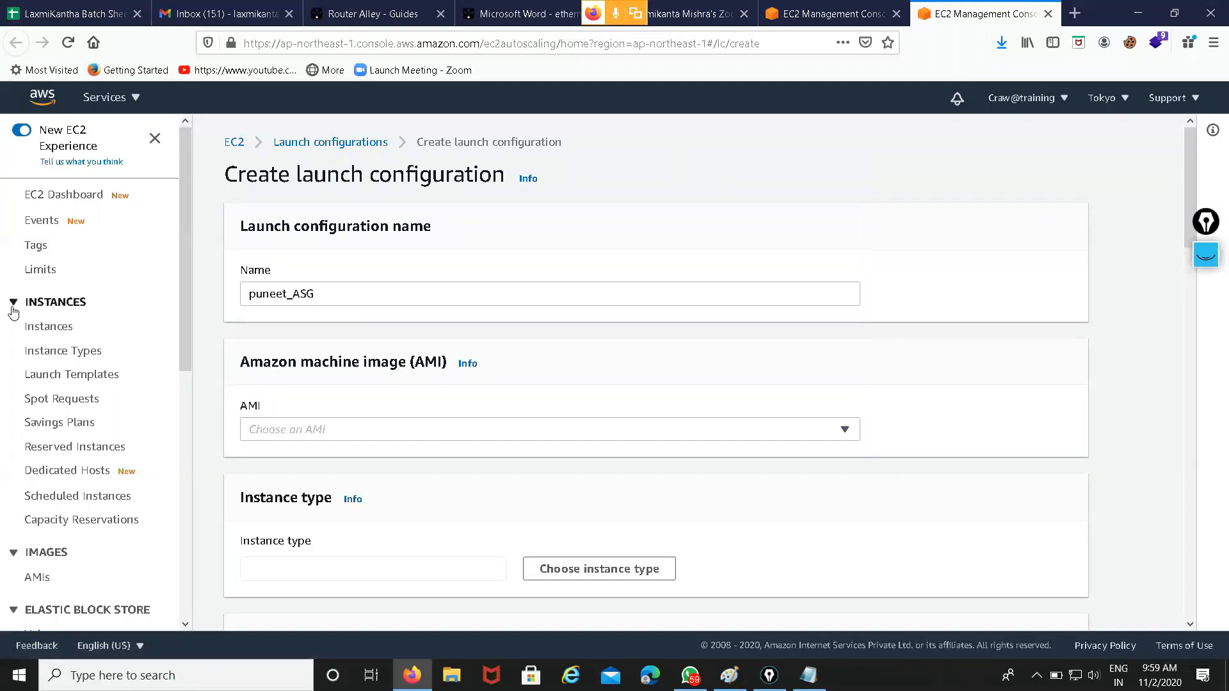
{"action": "left_click", "coordinate": [46, 330]}
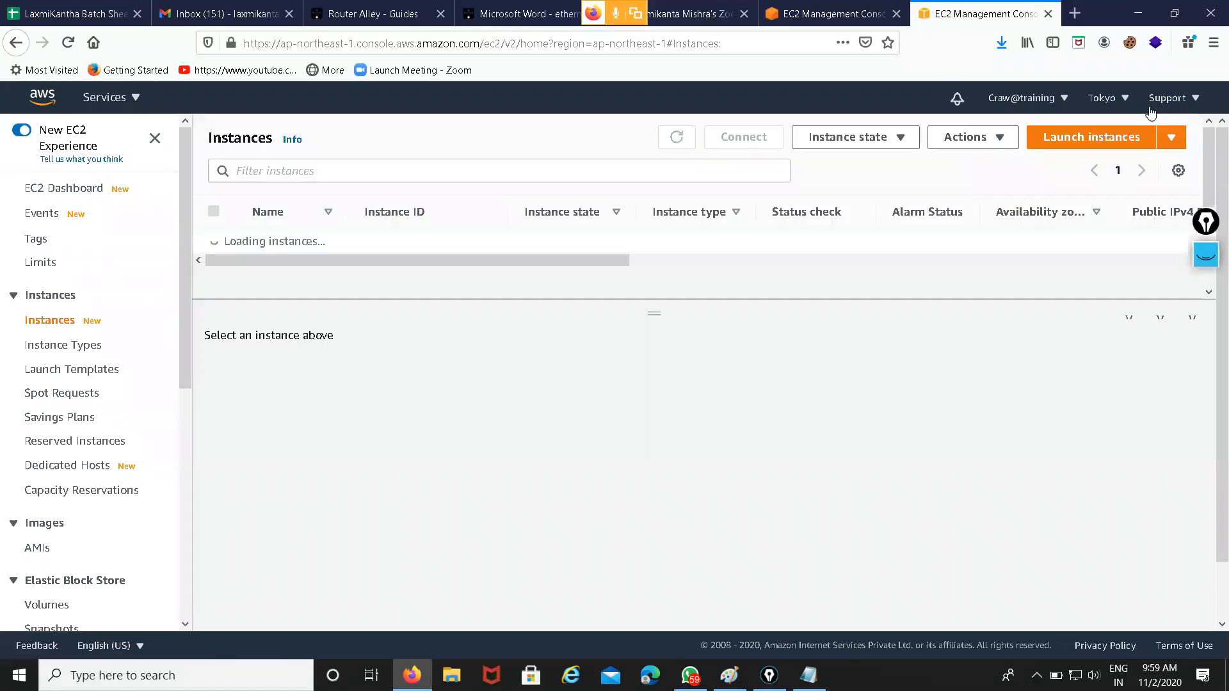
Start the launch instance wizard from the Instances page
{"action": "left_click", "coordinate": [1106, 141]}
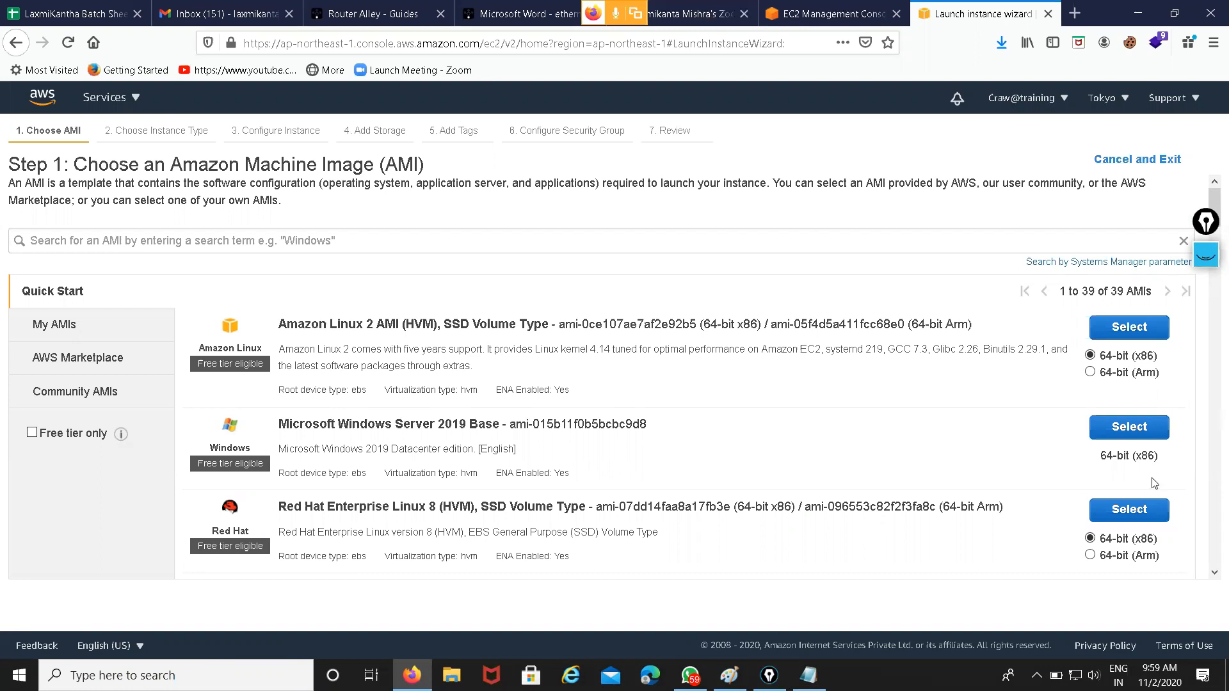
Choose Microsoft Windows Server 2019 Base on t2.micro and jump to the review step
{"action": "left_click", "coordinate": [1145, 432]}
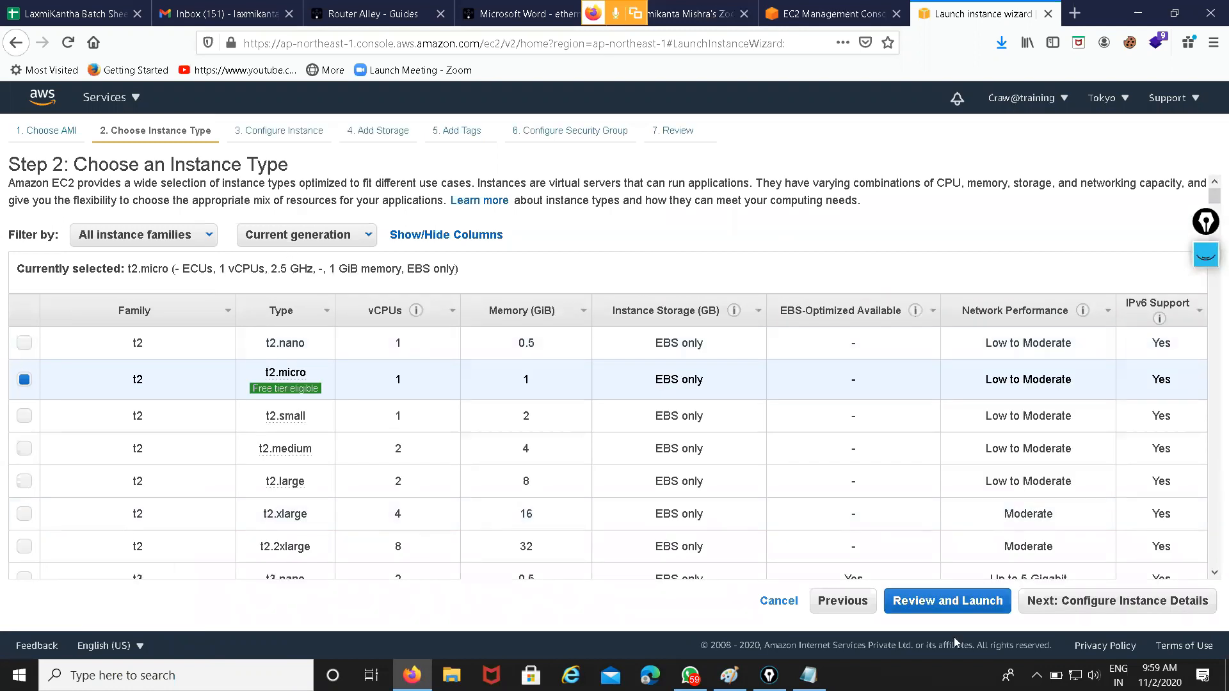
{"action": "left_click", "coordinate": [967, 605]}
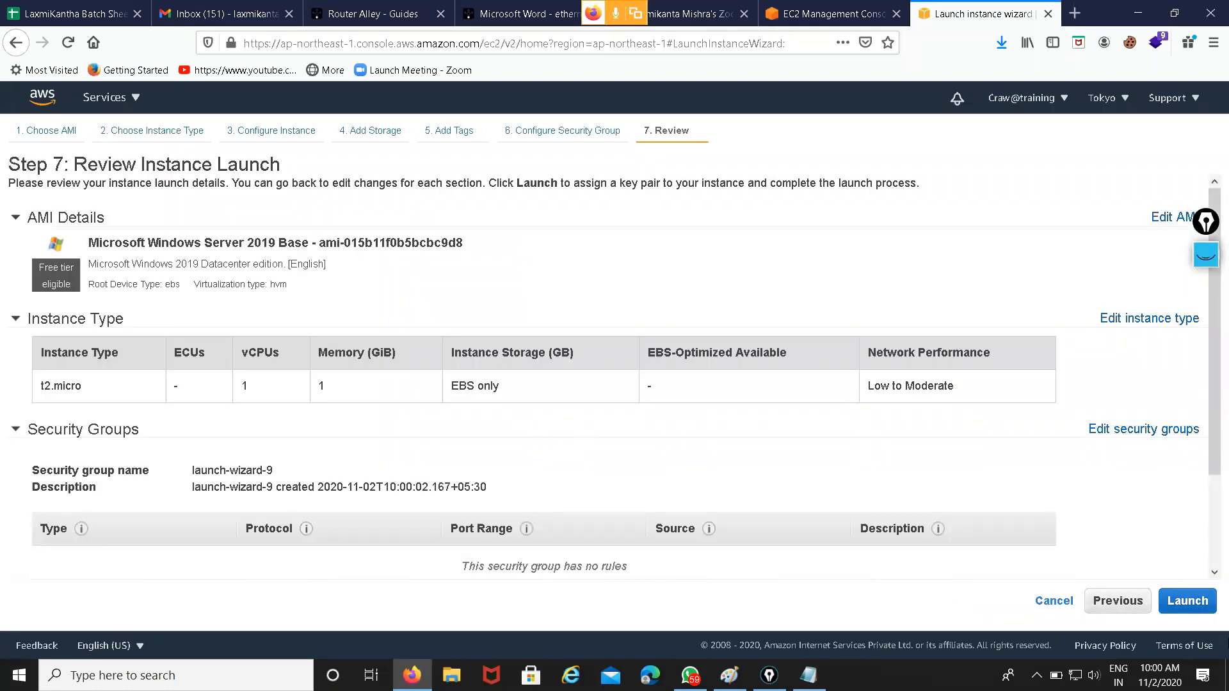
Launch the instance with the autoscalling key pair, acknowledging access to its private key file
{"action": "left_click", "coordinate": [1199, 606]}
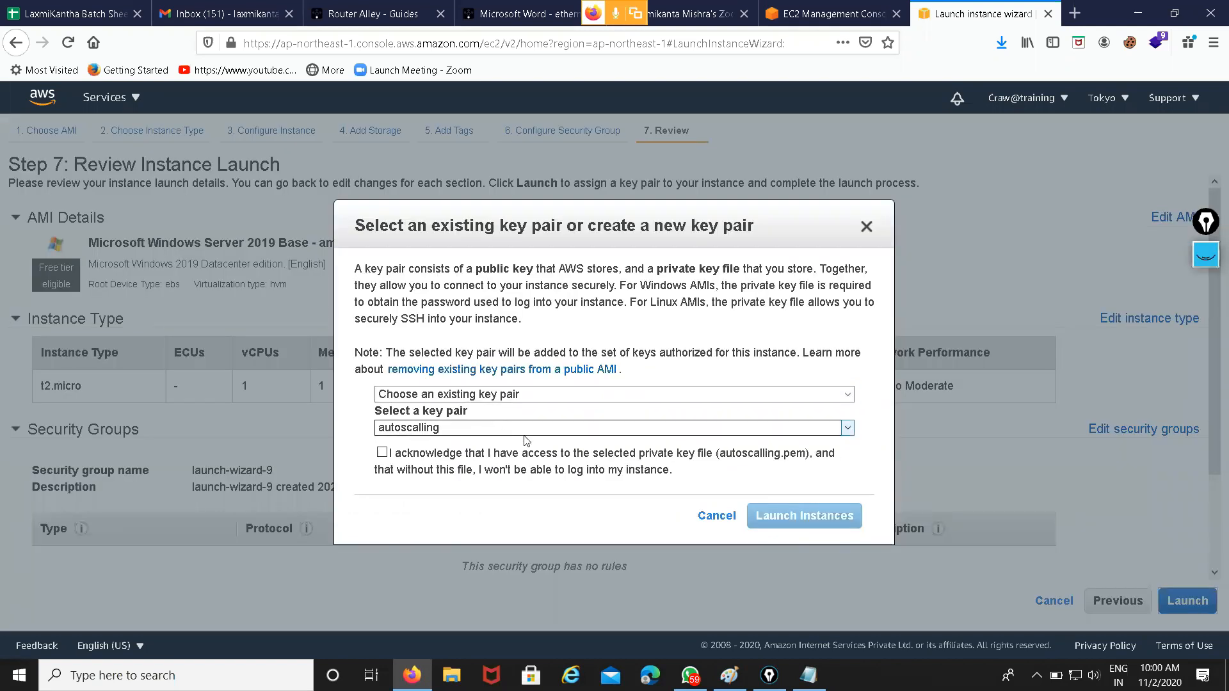
{"action": "left_click", "coordinate": [819, 685]}
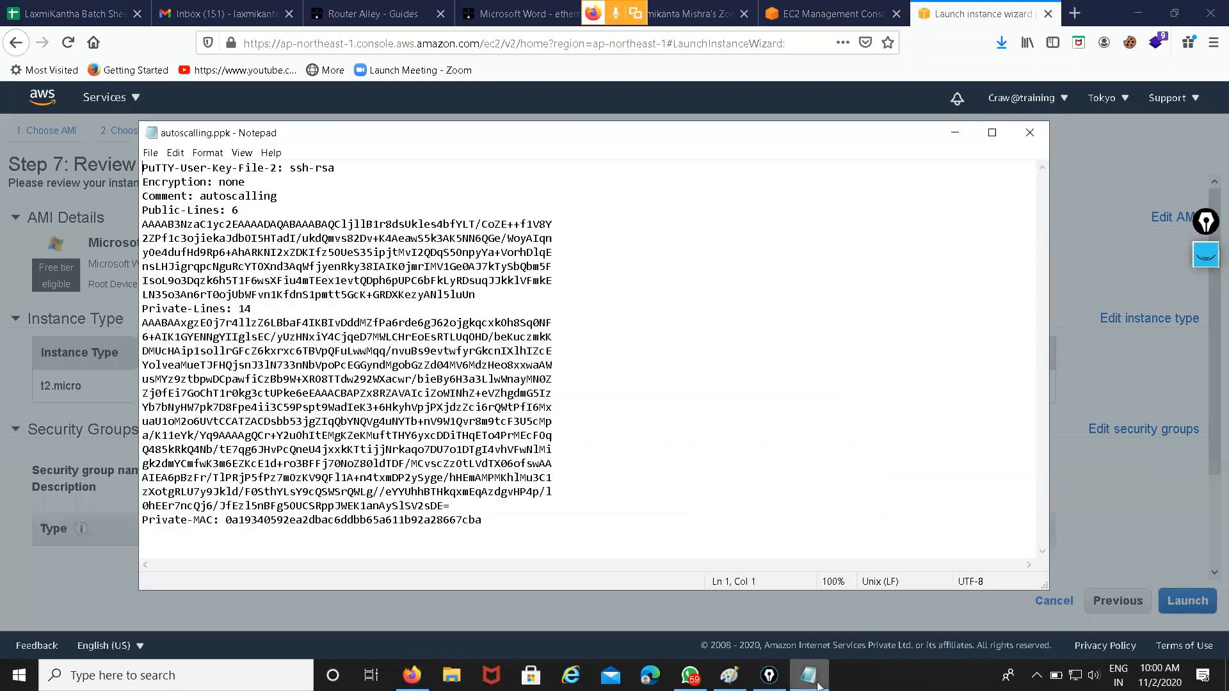
{"action": "left_click", "coordinate": [818, 685]}
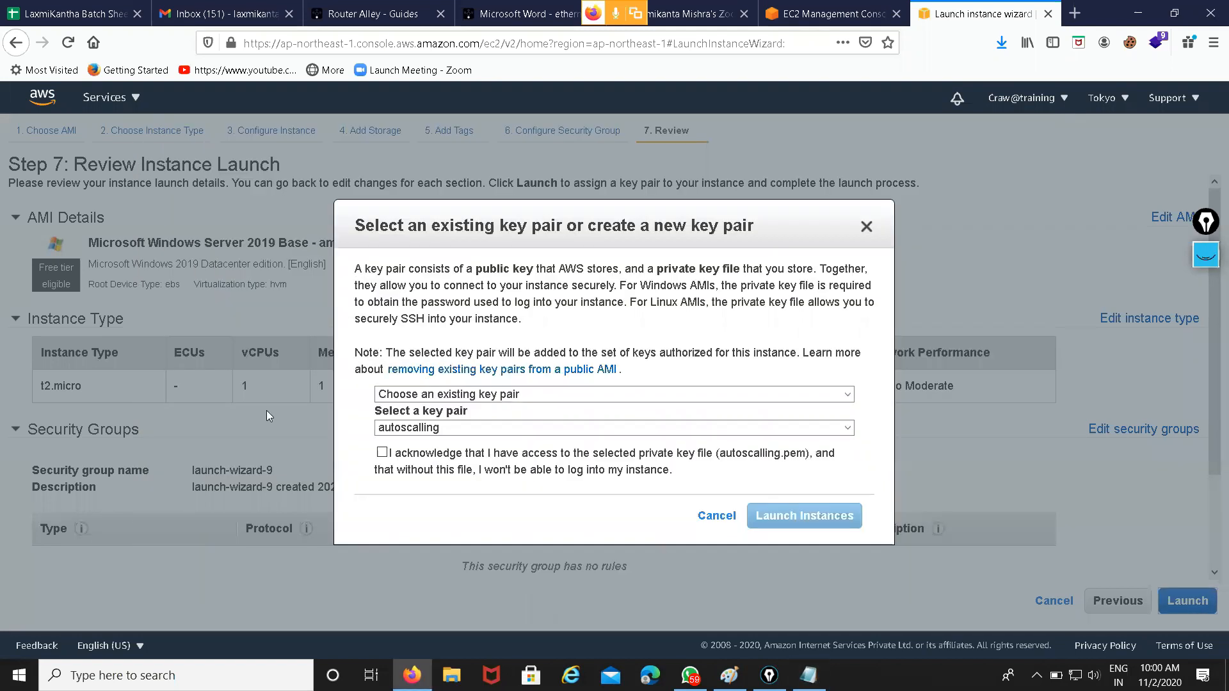
{"action": "left_click", "coordinate": [383, 454]}
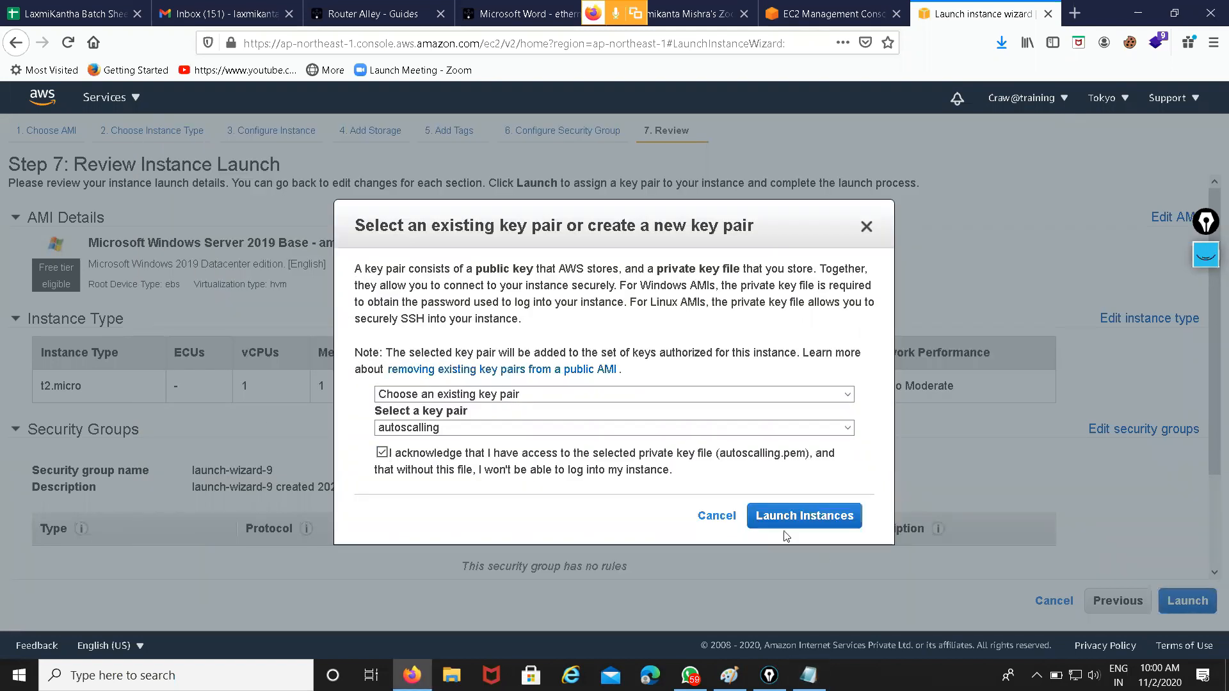
{"action": "left_click", "coordinate": [793, 514]}
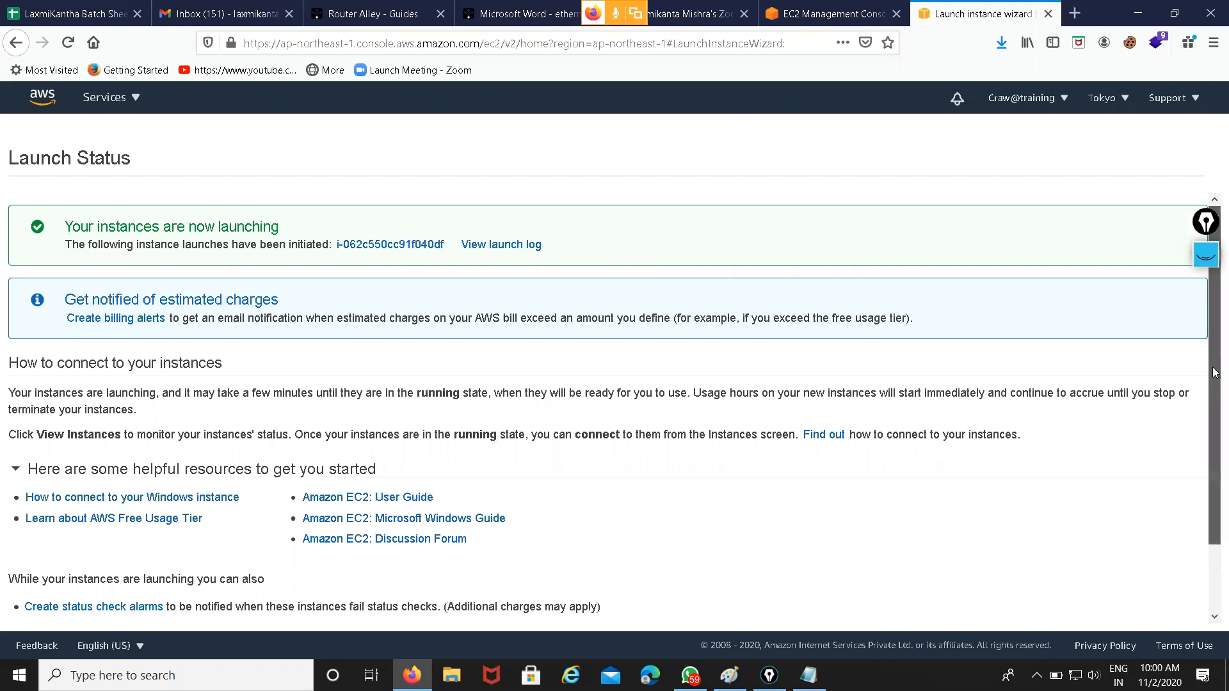
Go from the Launch Status page to the Instances list to see the pending instance
{"action": "left_click_drag", "start_coordinate": [1215, 372], "coordinate": [1226, 562]}
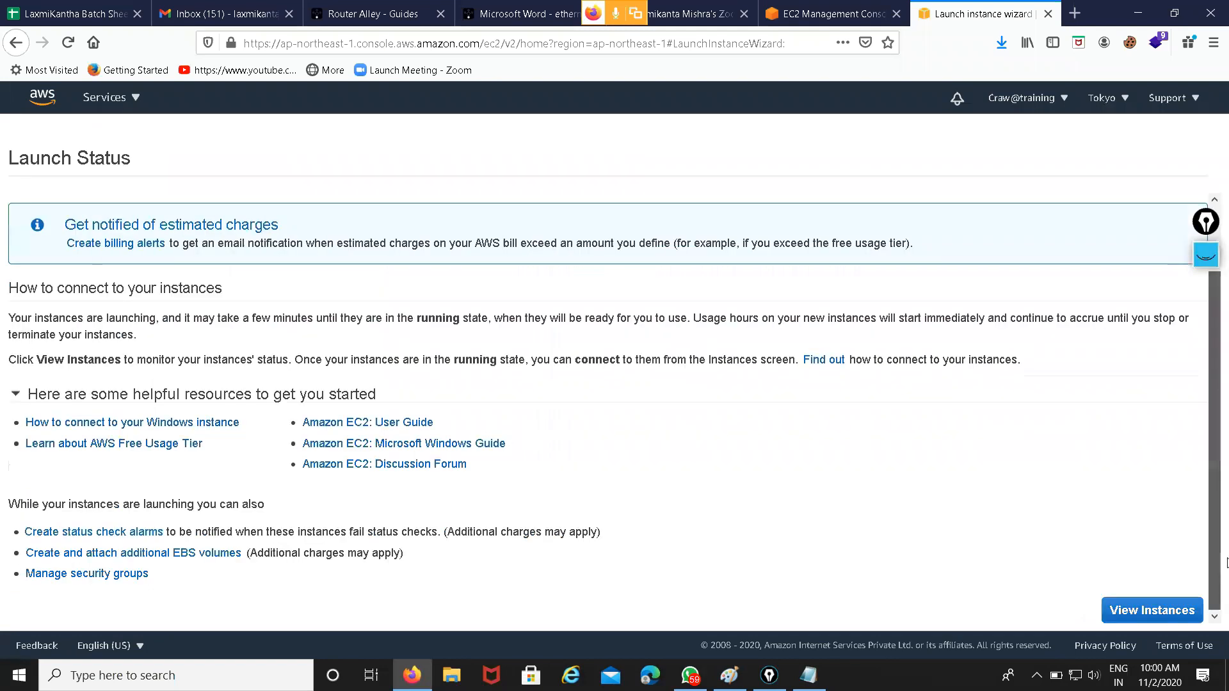
{"action": "left_click", "coordinate": [1165, 611]}
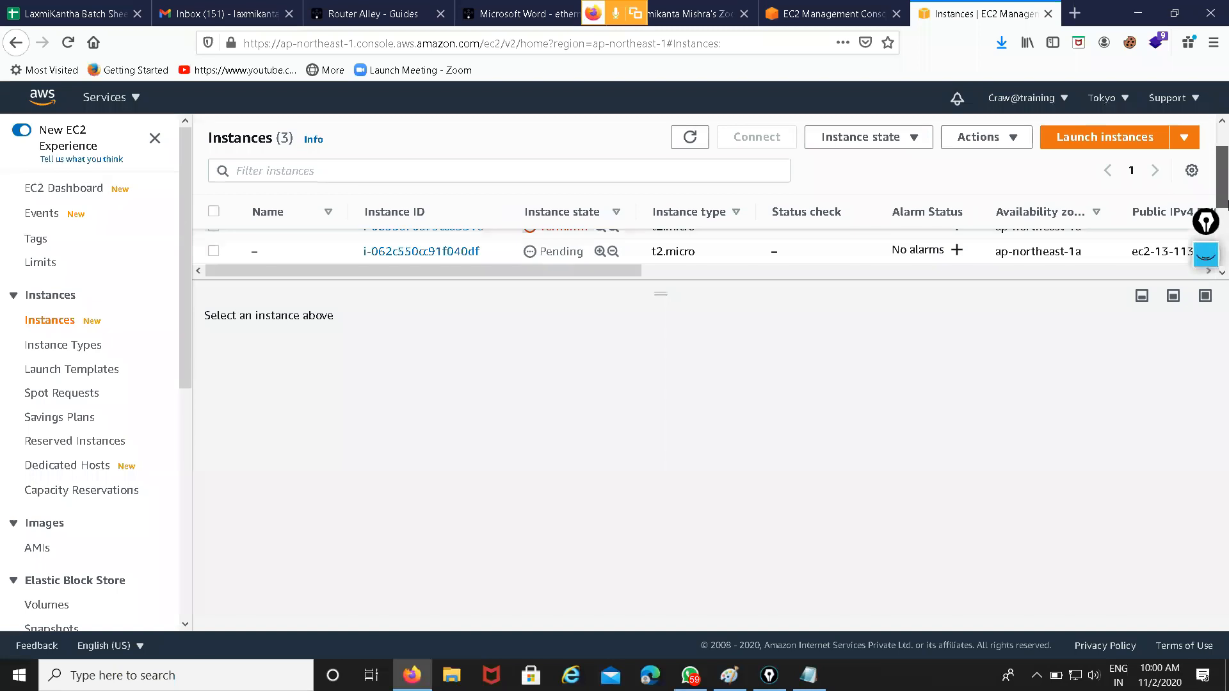
Rename the newly launched t2.micro instance to auto-try and save the name
{"action": "left_click", "coordinate": [268, 253]}
{"action": "left_click", "coordinate": [268, 252]}
{"action": "type", "text": "aws-tr"}
{"action": "type", "text": "y"}
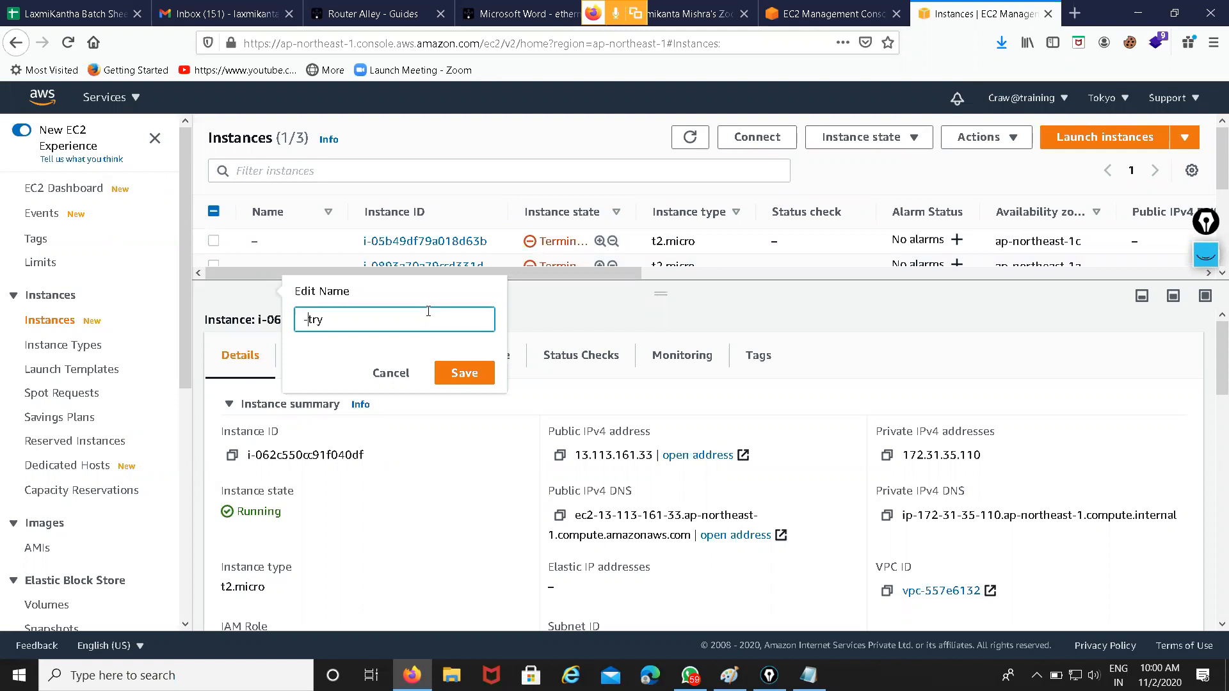
{"action": "type", "text": "auto"}
{"action": "left_click", "coordinate": [466, 374]}
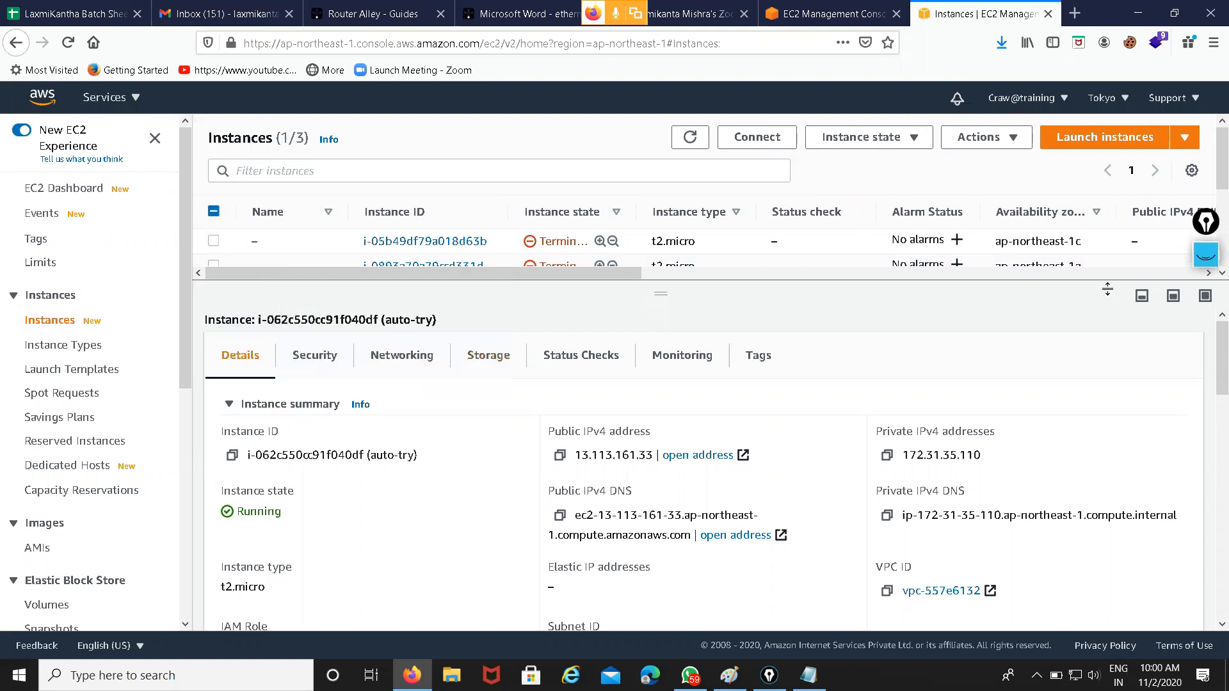
{"action": "left_click", "coordinate": [1140, 298]}
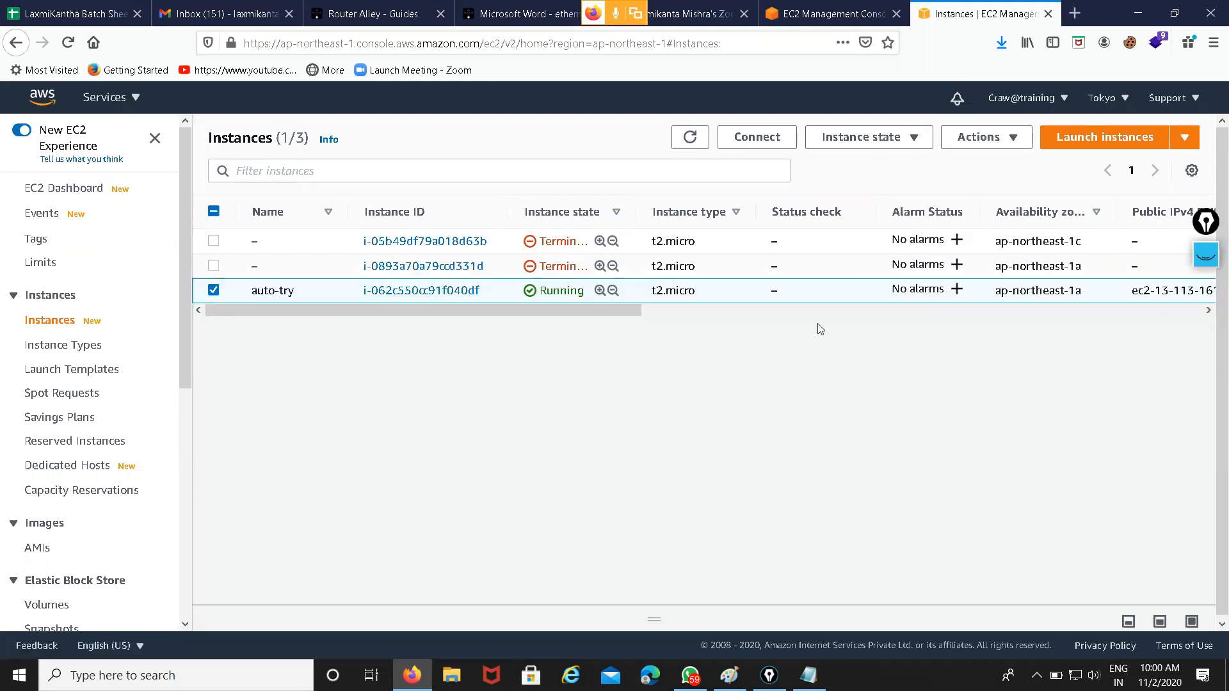
Refresh the instance list and start creating an image from the auto-try instance
{"action": "left_click", "coordinate": [692, 136]}
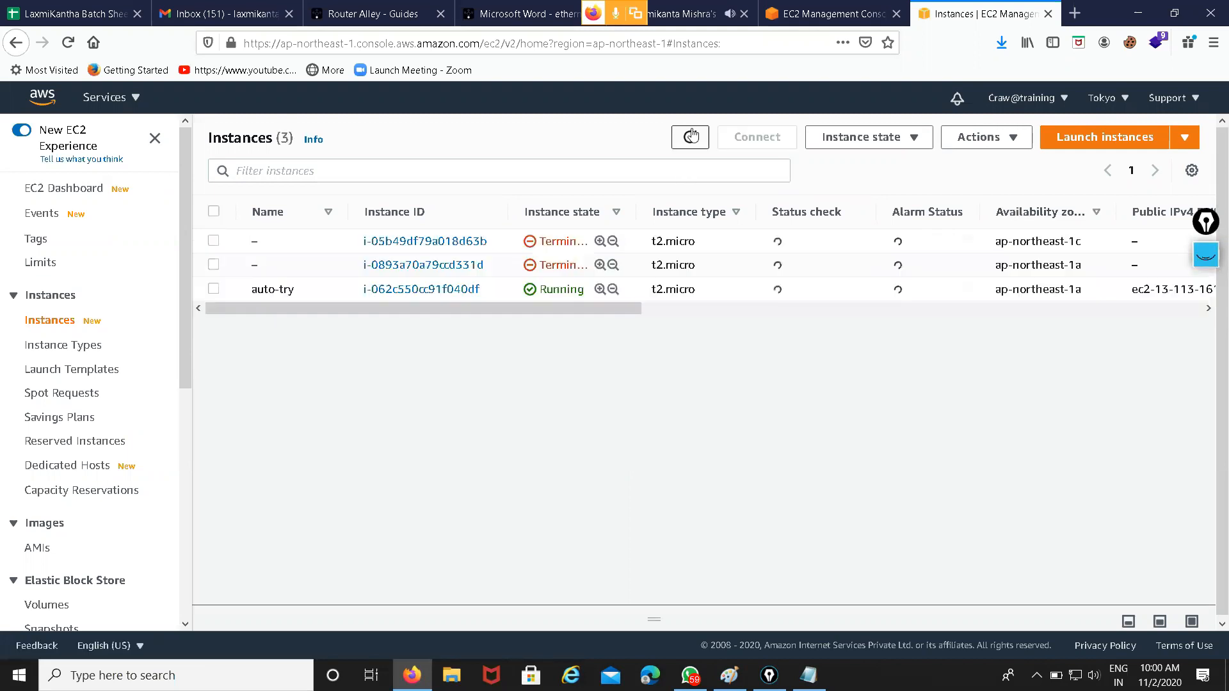
{"action": "left_click", "coordinate": [216, 292]}
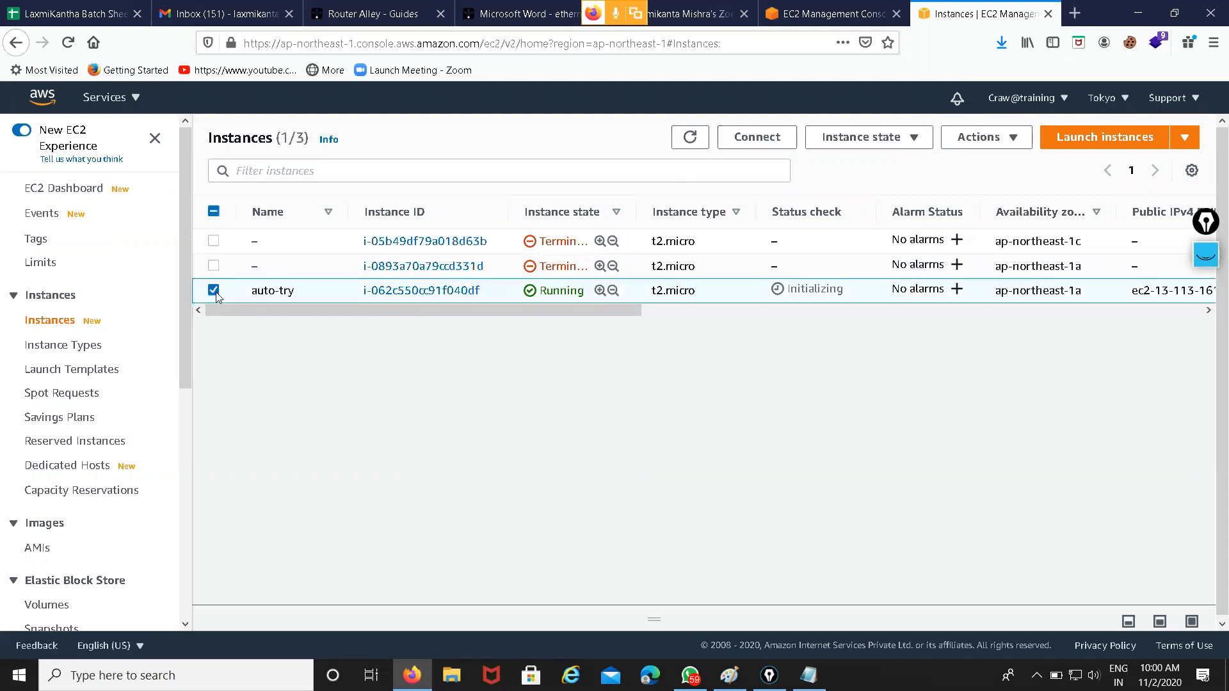
{"action": "left_click", "coordinate": [961, 143]}
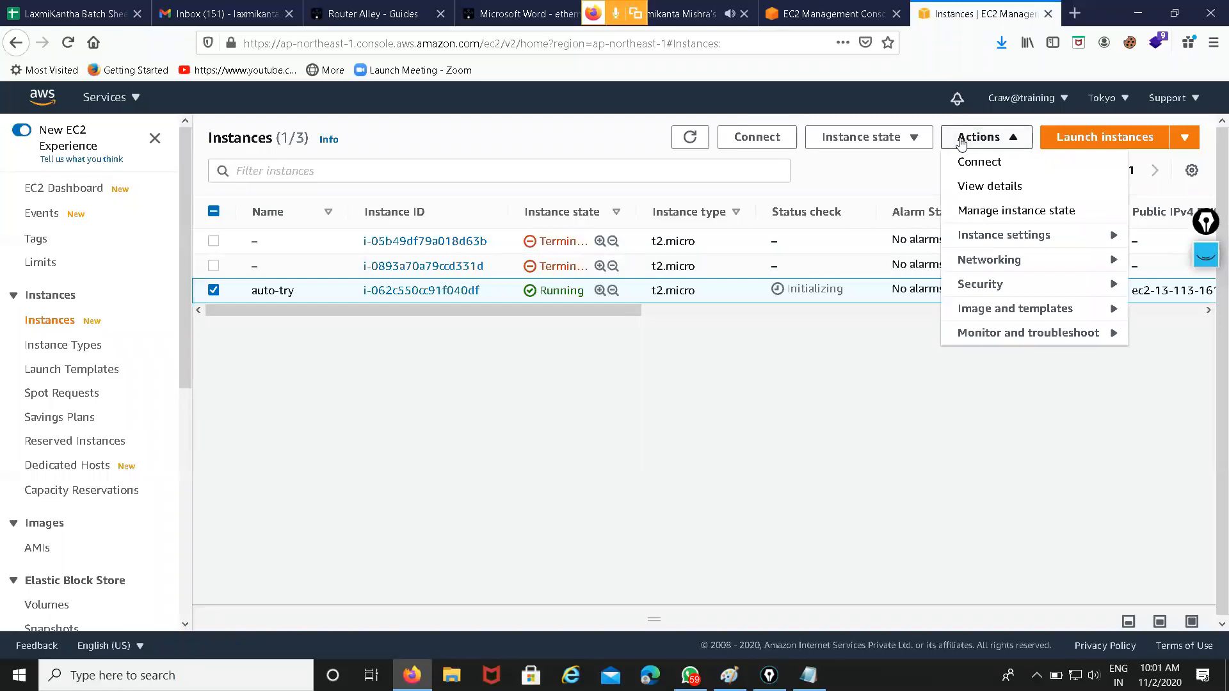
{"action": "left_click", "coordinate": [1076, 310]}
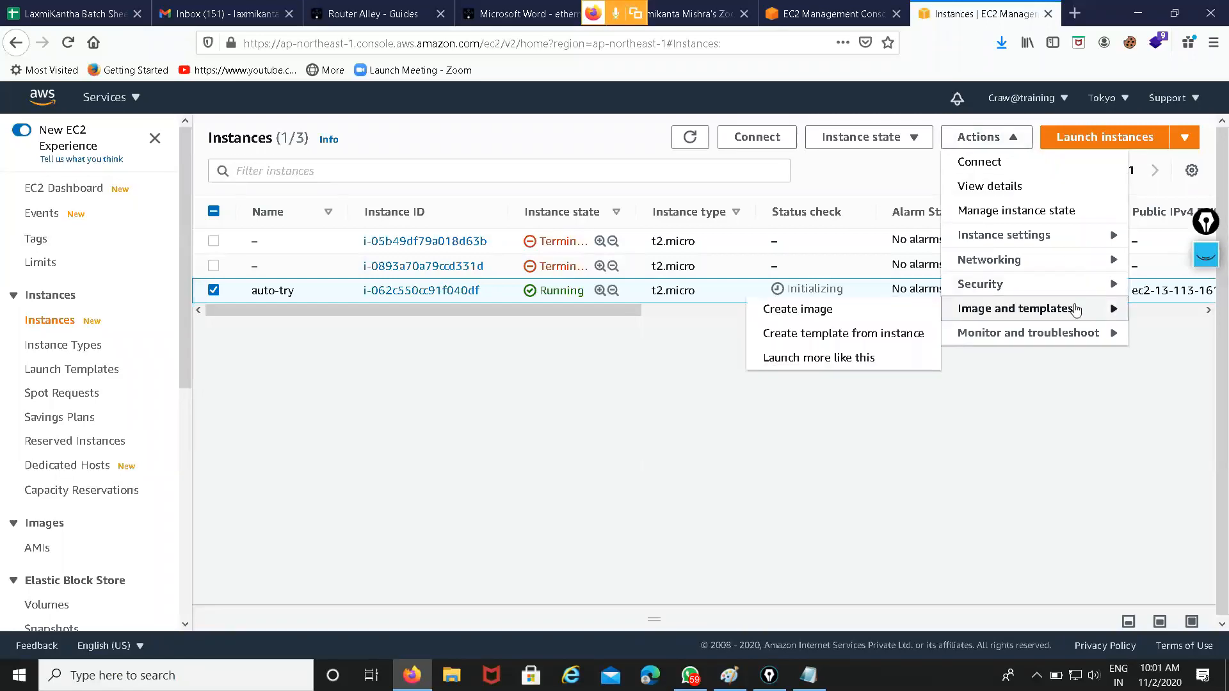
{"action": "left_click", "coordinate": [827, 312]}
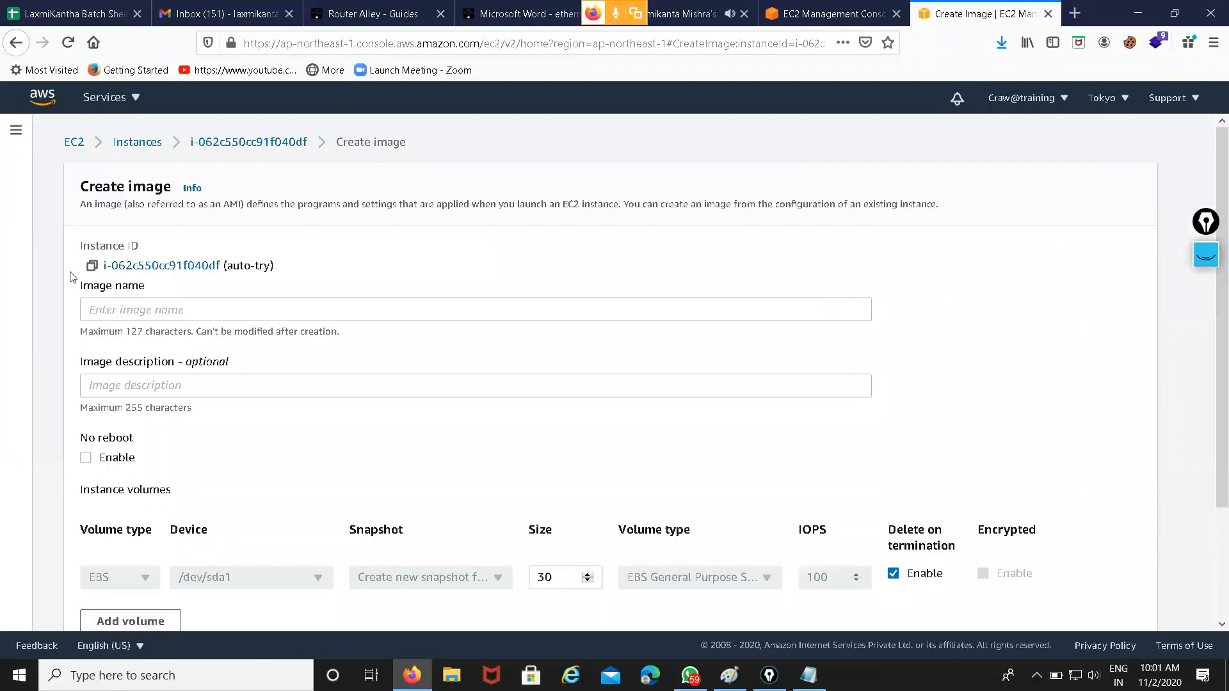
Enter win-19_try as the image name, leaving the description blank
{"action": "left_click", "coordinate": [207, 315]}
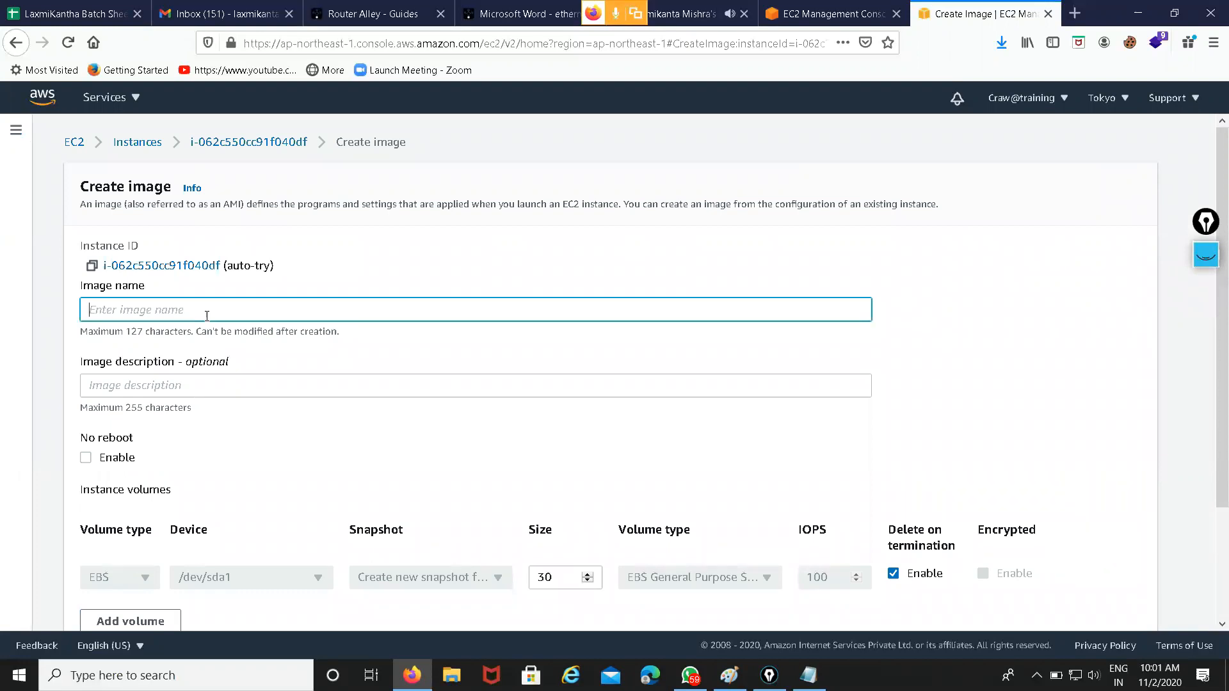
{"action": "type", "text": "win-19"}
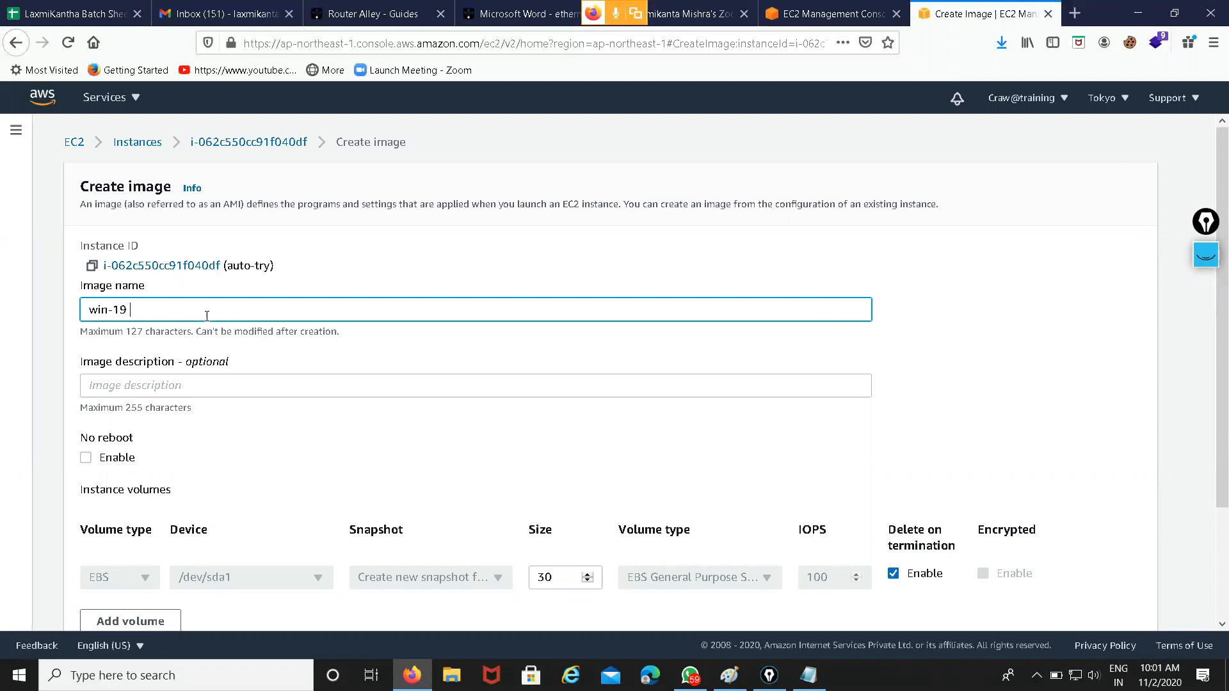
{"action": "type", "text": "_try"}
{"action": "scroll", "coordinate": [1227, 318], "scroll_direction": "down", "scroll_amount": 1}
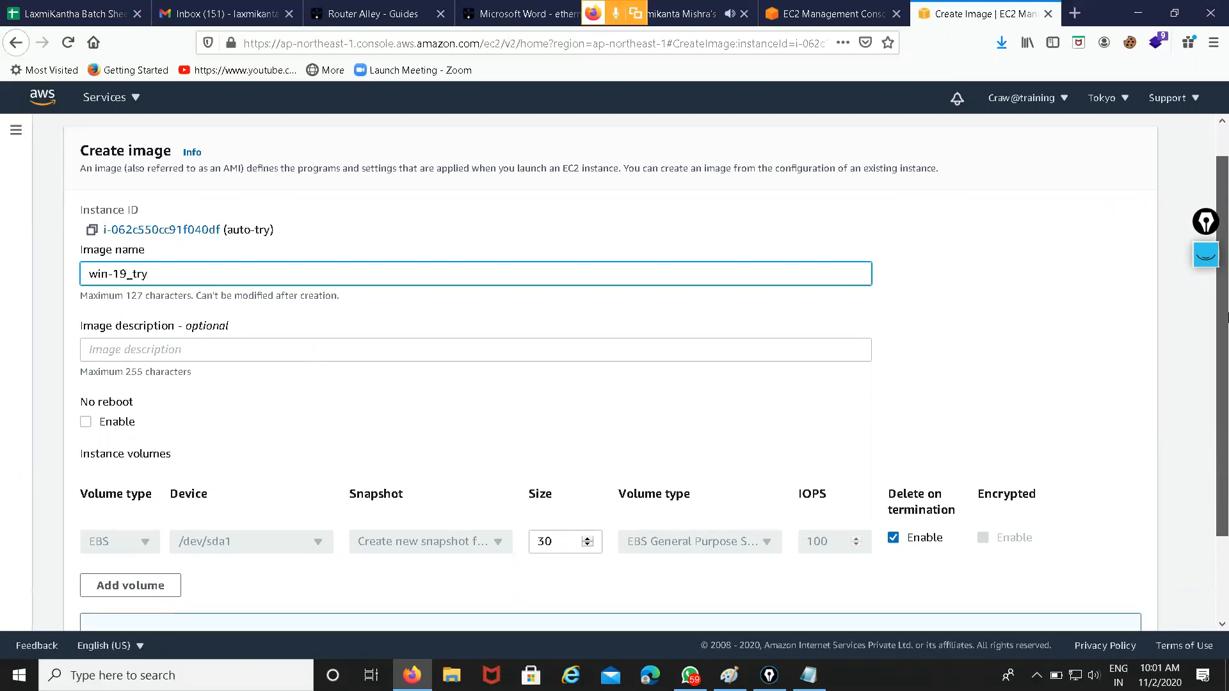
{"action": "scroll", "coordinate": [1227, 318], "scroll_direction": "down", "scroll_amount": 3}
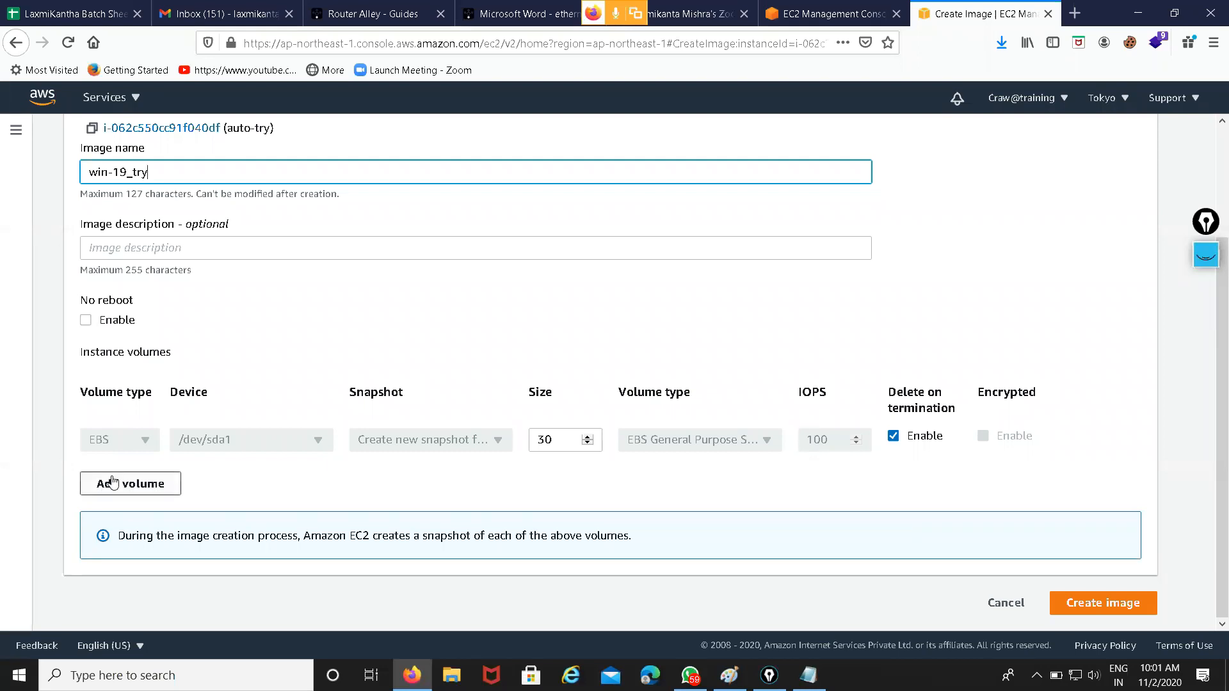
Create the win-19_try image, dismiss the success notice, and deselect auto-try
{"action": "left_click", "coordinate": [1098, 605]}
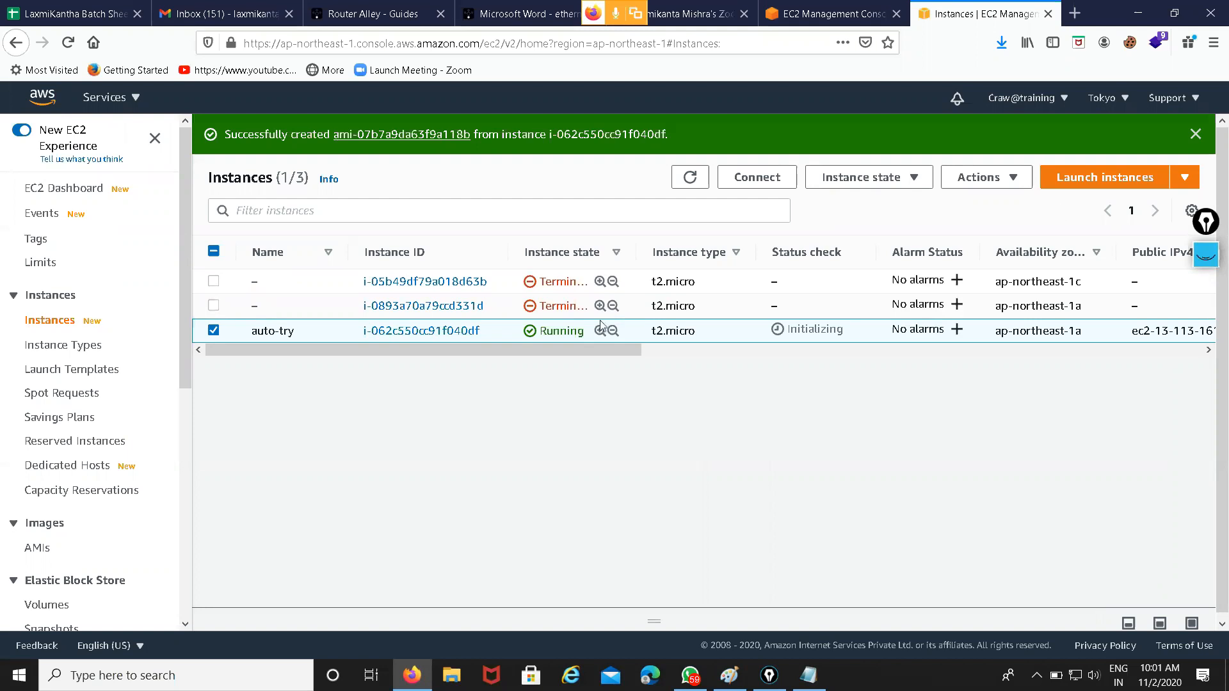
{"action": "left_click", "coordinate": [1195, 134]}
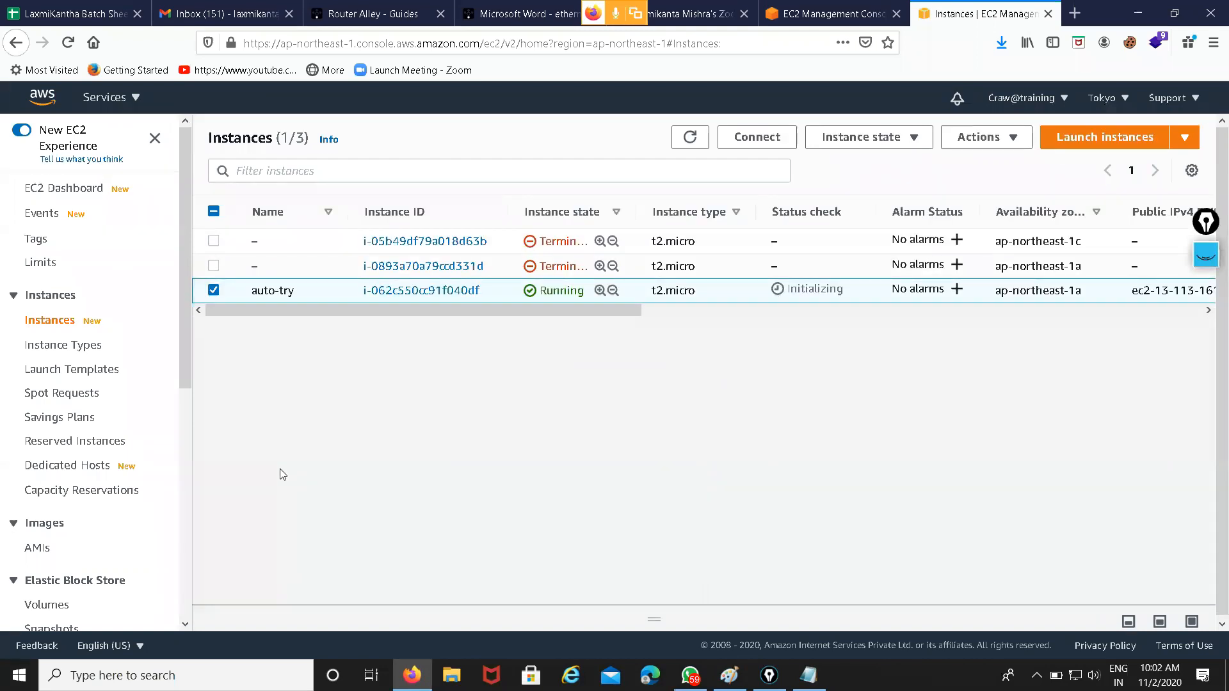
{"action": "left_click", "coordinate": [214, 291]}
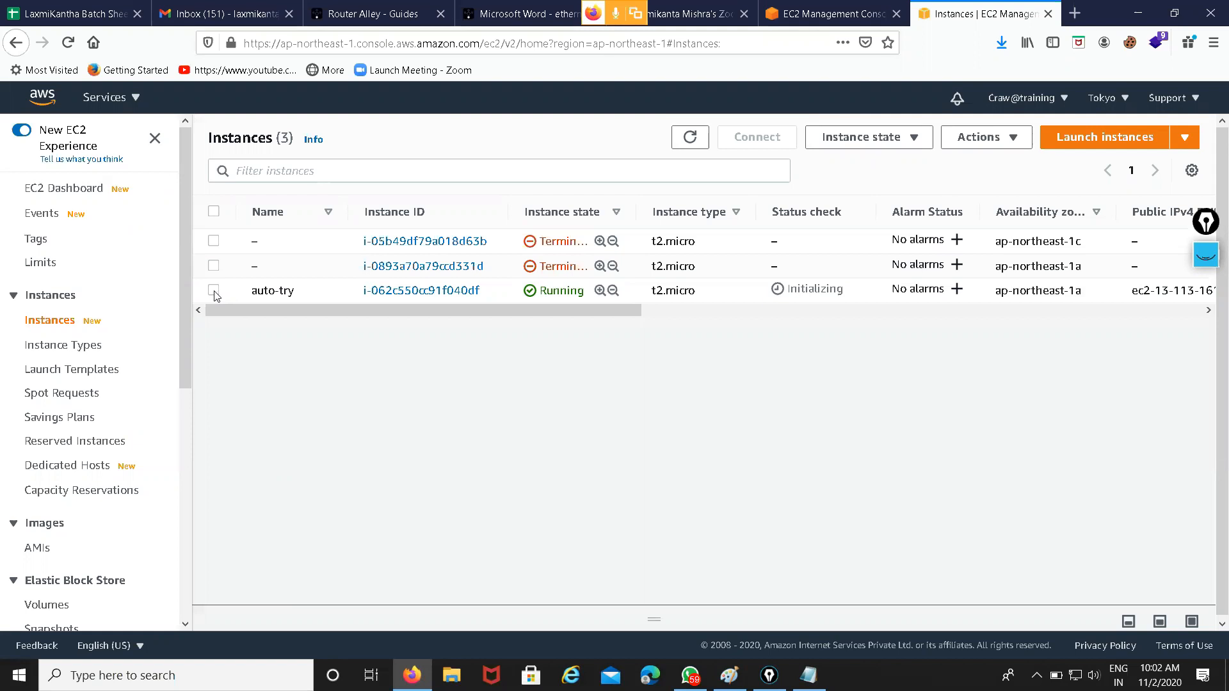
{"action": "left_click_drag", "start_coordinate": [191, 268], "coordinate": [142, 507]}
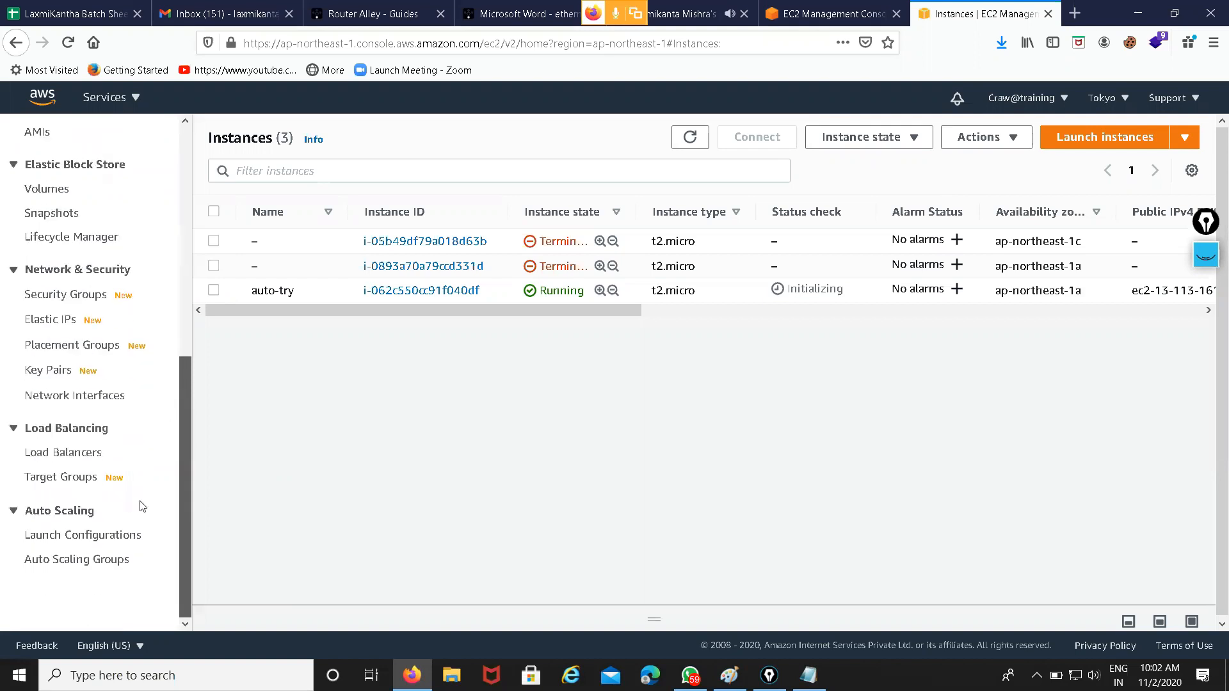
Start a new launch configuration named puneet_ASG that uses the win-19_try AMI
{"action": "left_click", "coordinate": [871, 18]}
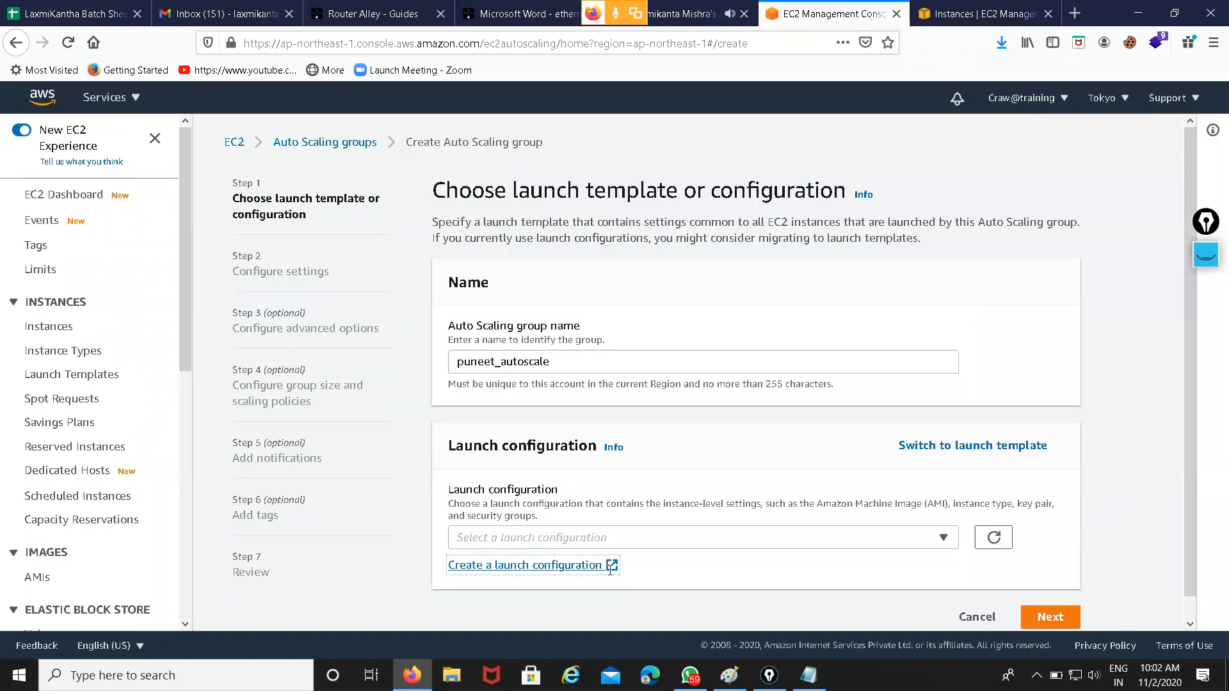
{"action": "left_click", "coordinate": [525, 566]}
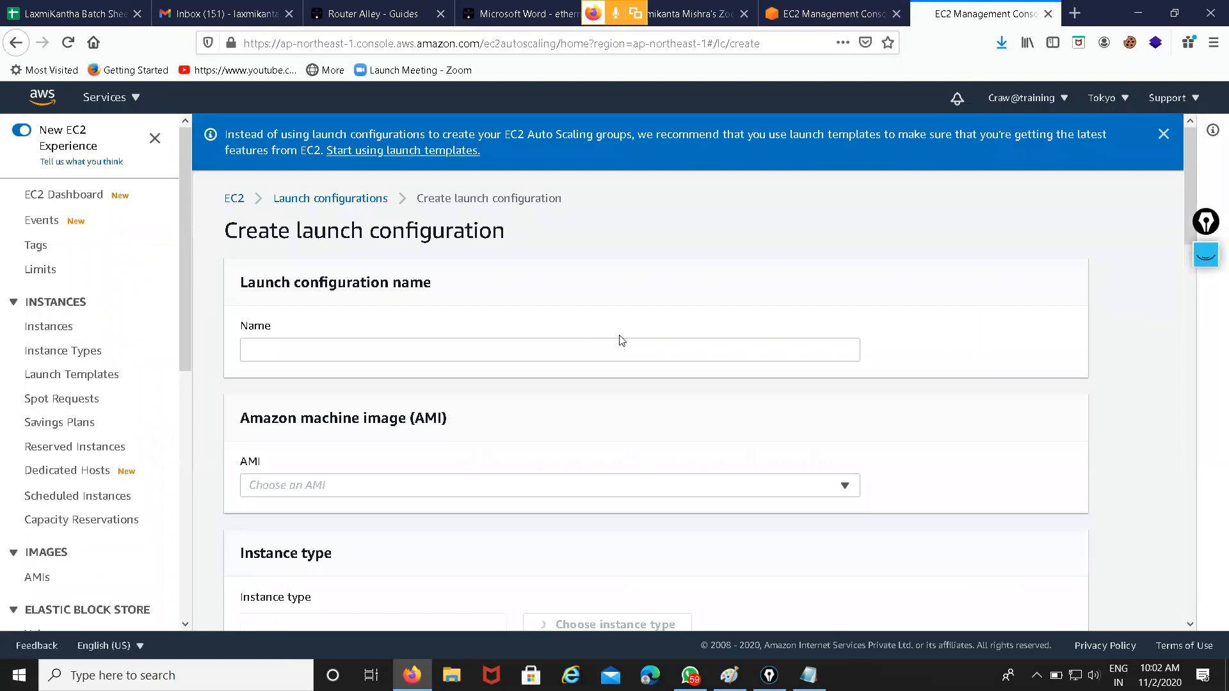
{"action": "left_click", "coordinate": [614, 347]}
{"action": "type", "text": "puneet_"}
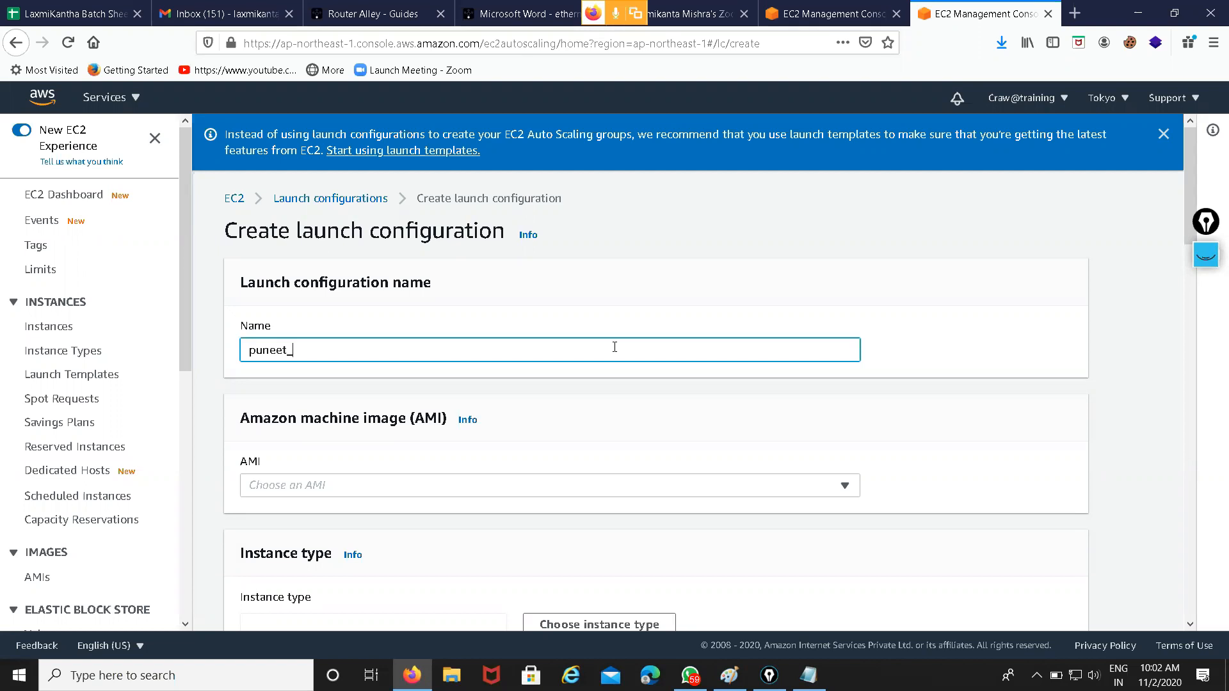
{"action": "type", "text": "ASG"}
{"action": "left_click", "coordinate": [537, 493]}
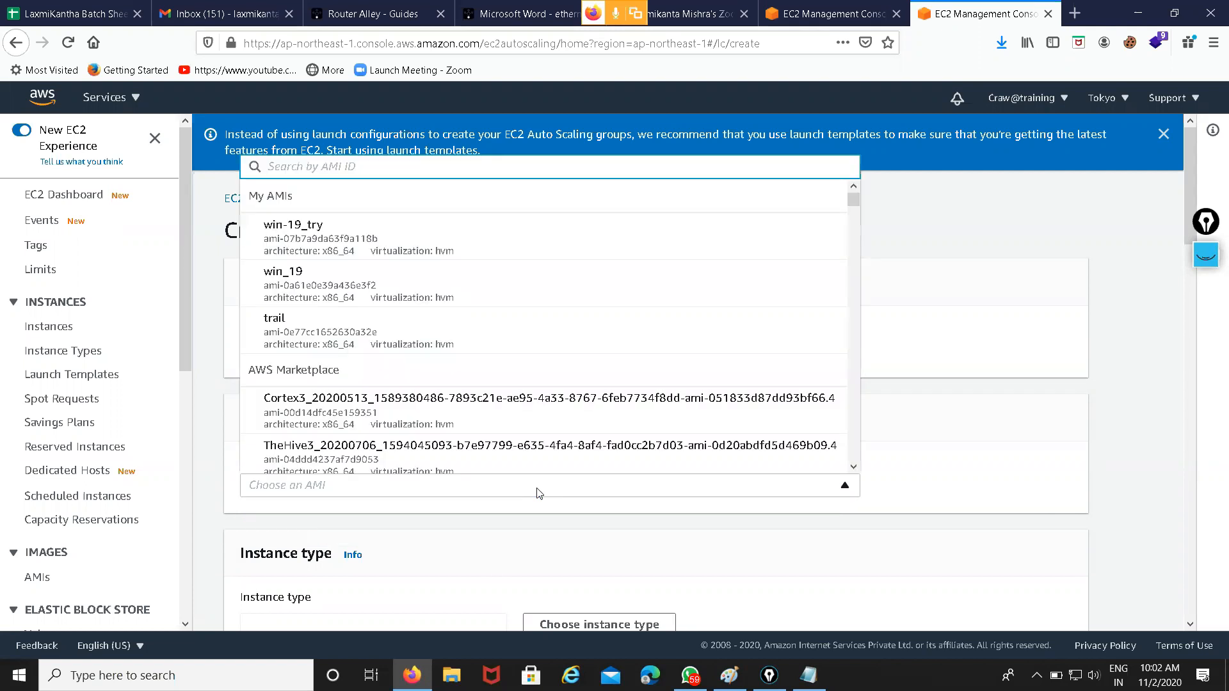
{"action": "left_click", "coordinate": [331, 242]}
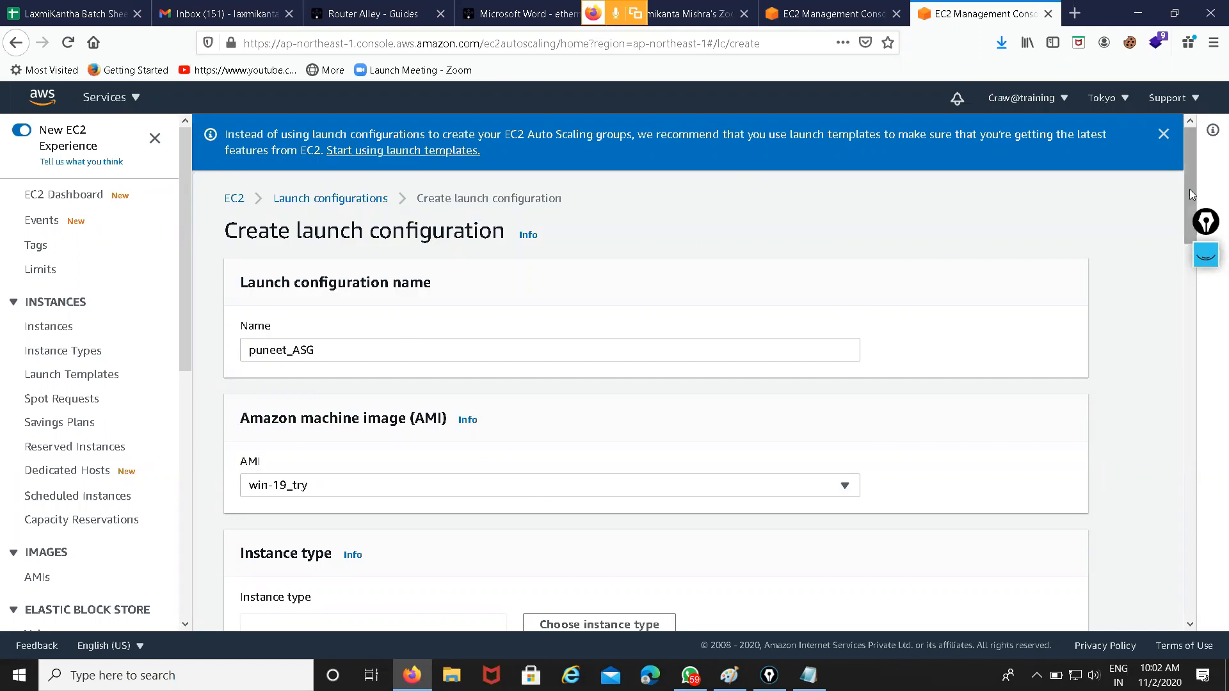
{"action": "scroll", "coordinate": [1189, 190], "scroll_direction": "down", "scroll_amount": 5}
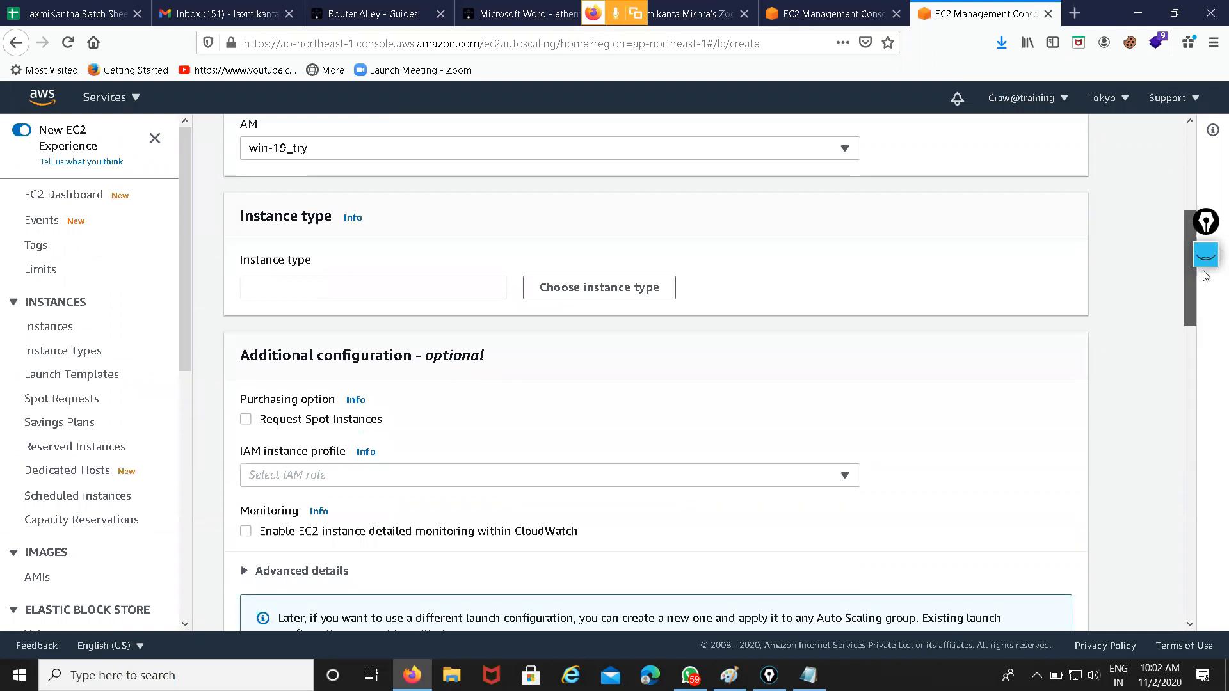
Set the launch configuration's instance type to t2.micro (1 vCPU, 1 GiB, EBS only)
{"action": "left_click", "coordinate": [638, 289]}
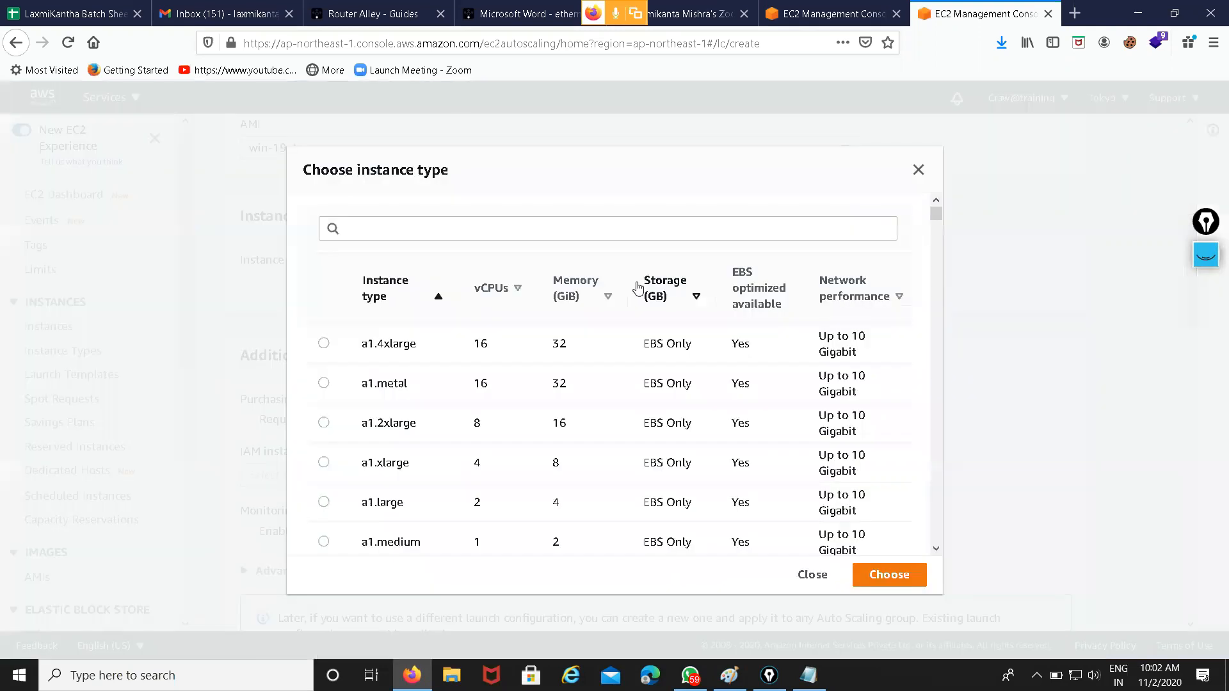
{"action": "left_click_drag", "start_coordinate": [939, 213], "coordinate": [922, 502]}
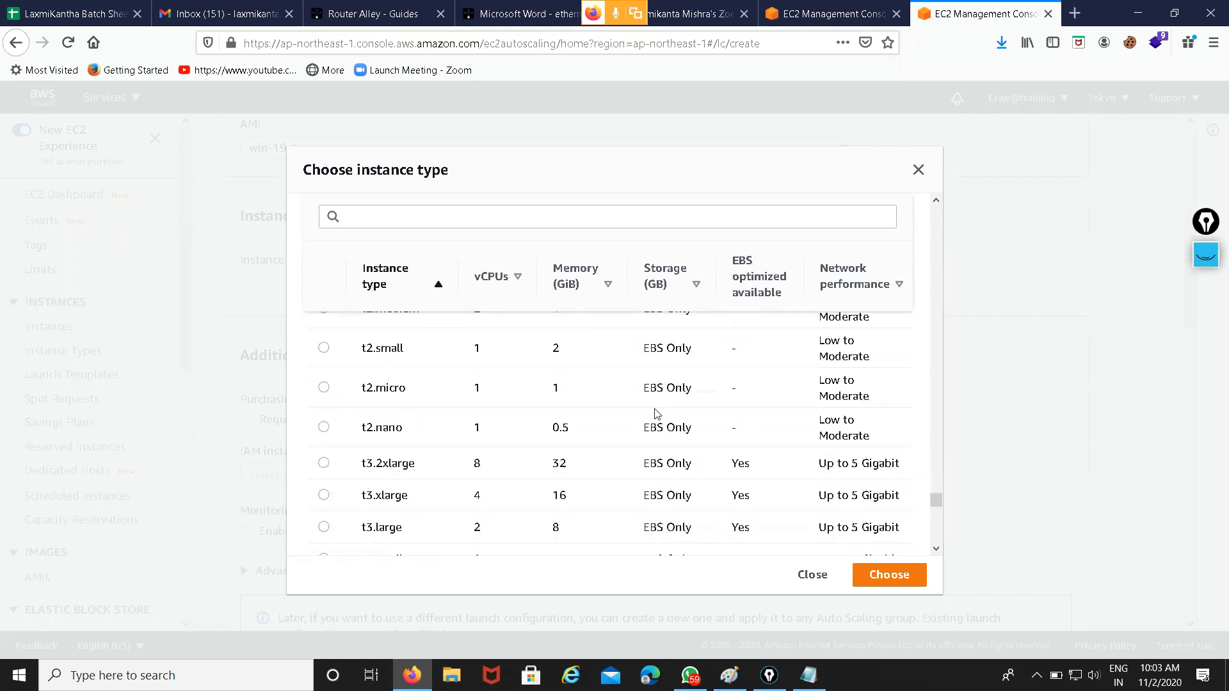
{"action": "left_click", "coordinate": [324, 392]}
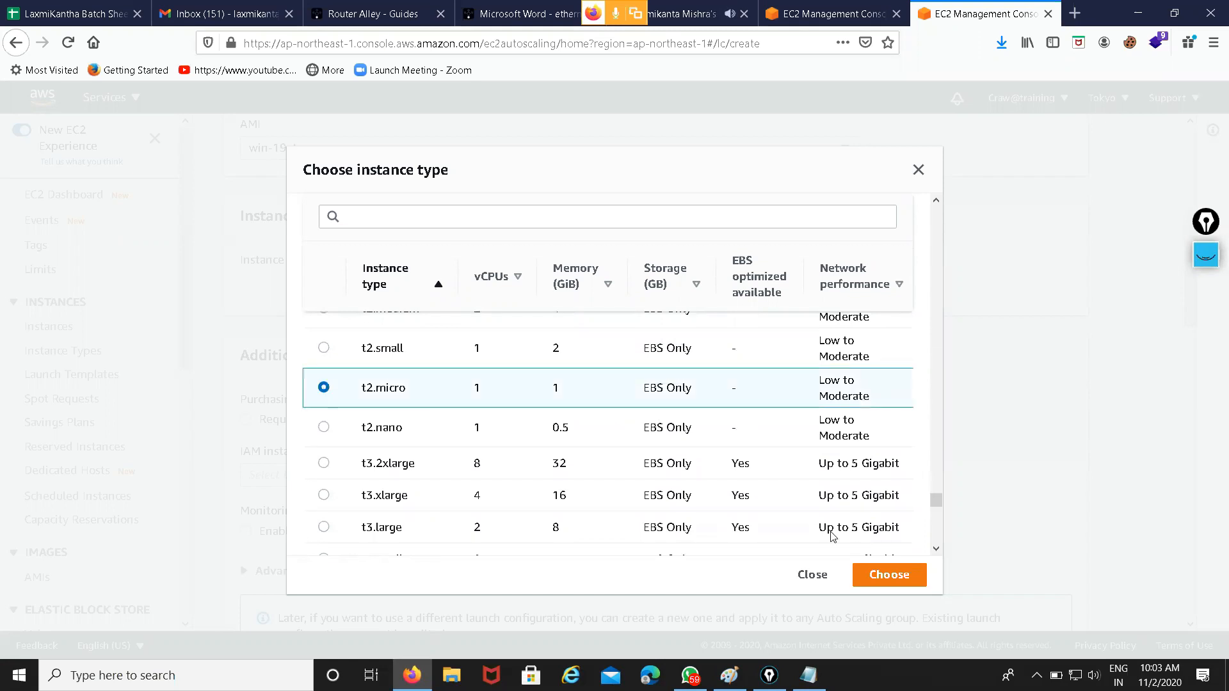
{"action": "left_click", "coordinate": [903, 576]}
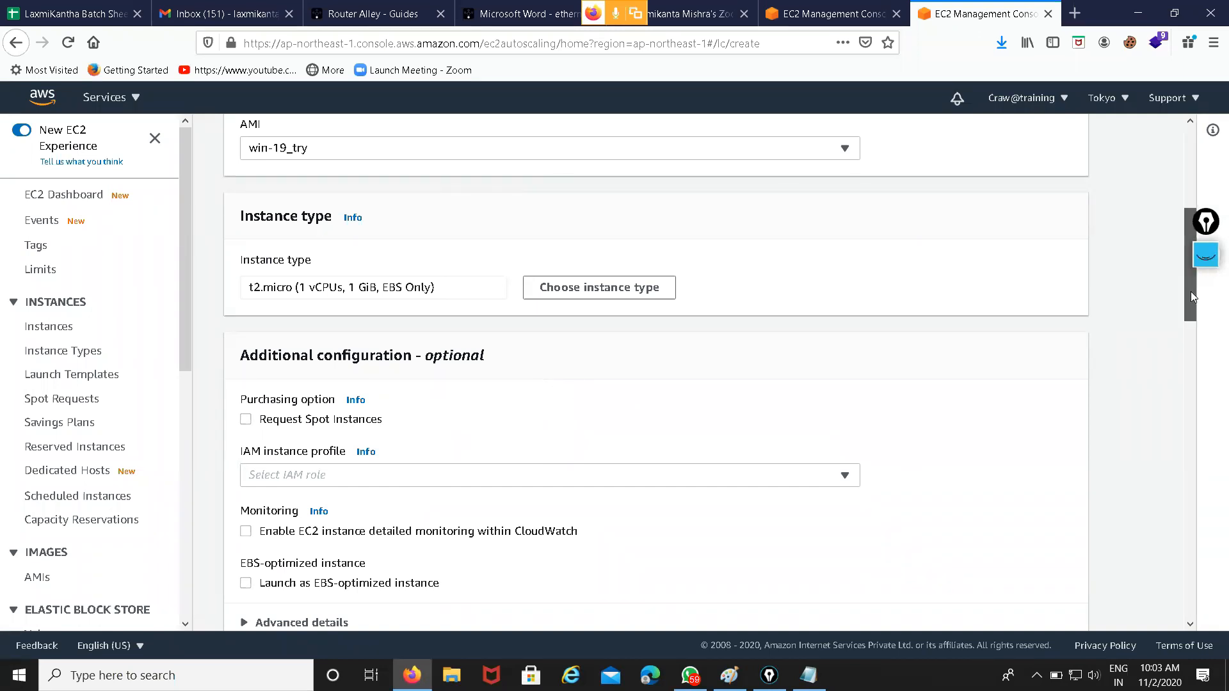
{"action": "left_click_drag", "start_coordinate": [1190, 291], "coordinate": [1186, 341]}
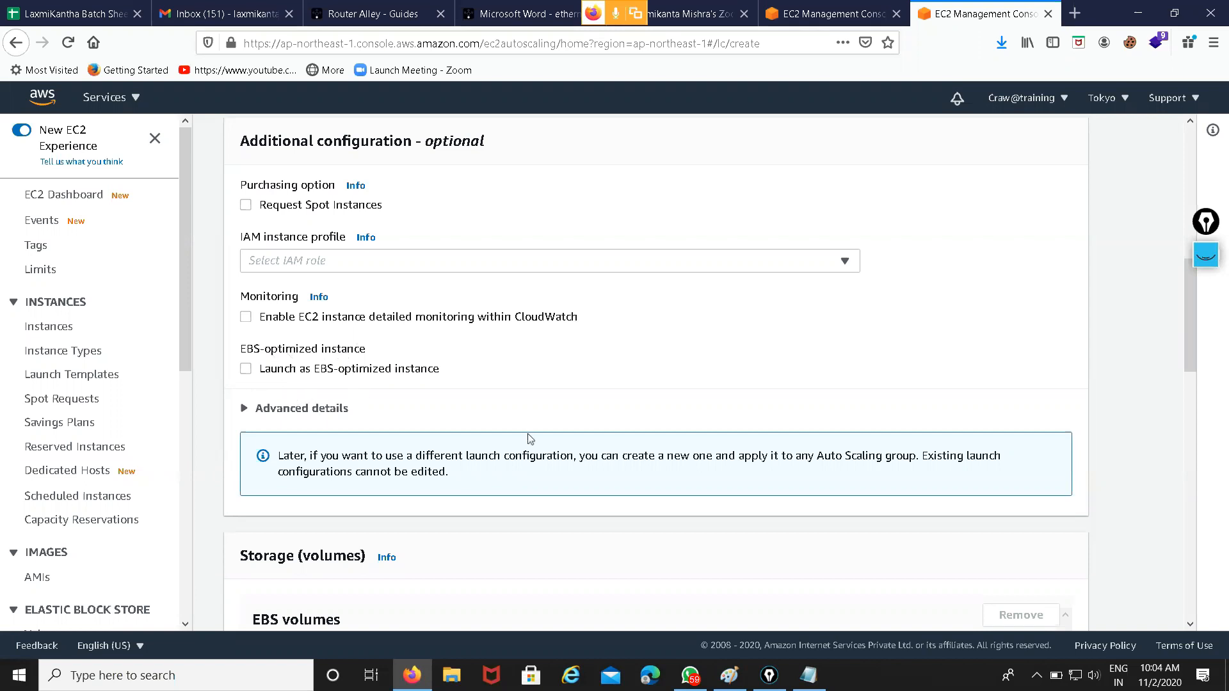
{"action": "left_click_drag", "start_coordinate": [1193, 300], "coordinate": [1181, 420]}
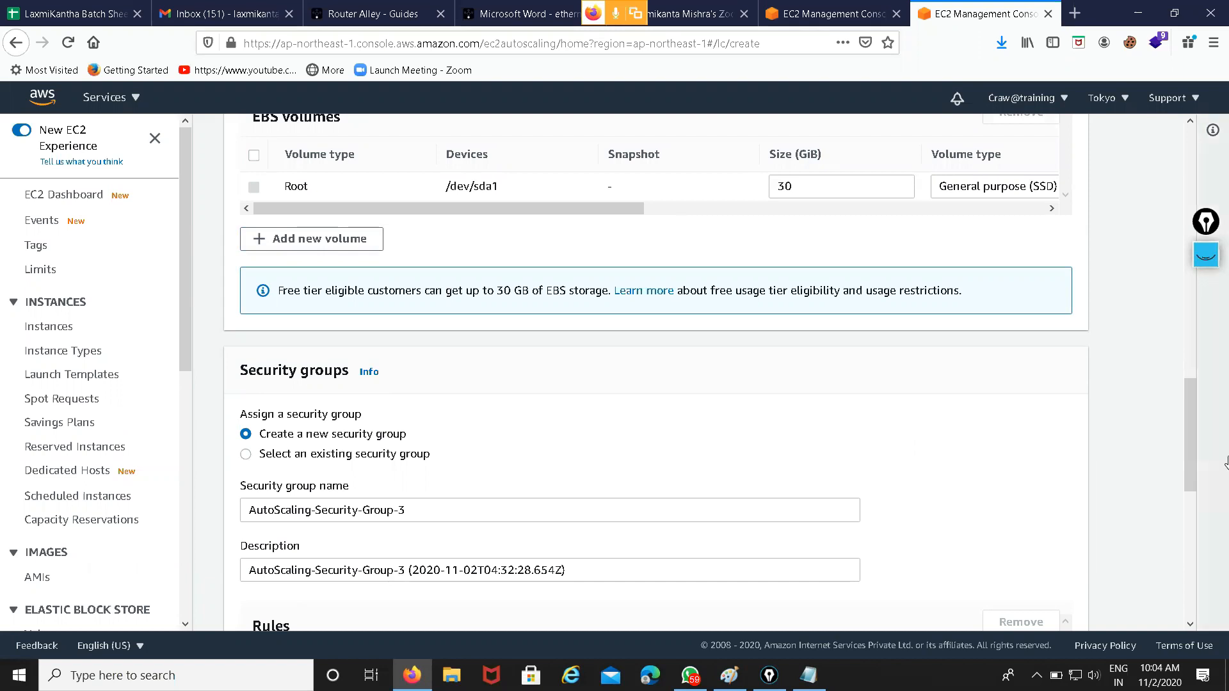
{"action": "left_click_drag", "start_coordinate": [1189, 410], "coordinate": [1196, 469]}
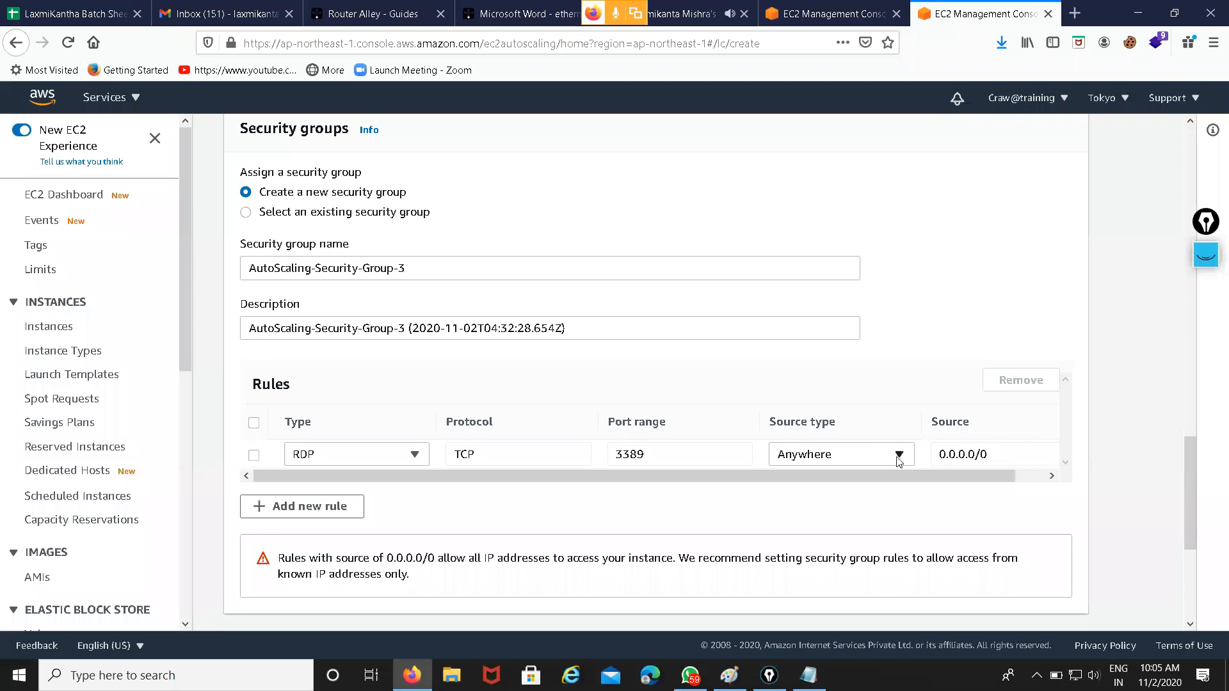
{"action": "left_click", "coordinate": [866, 458]}
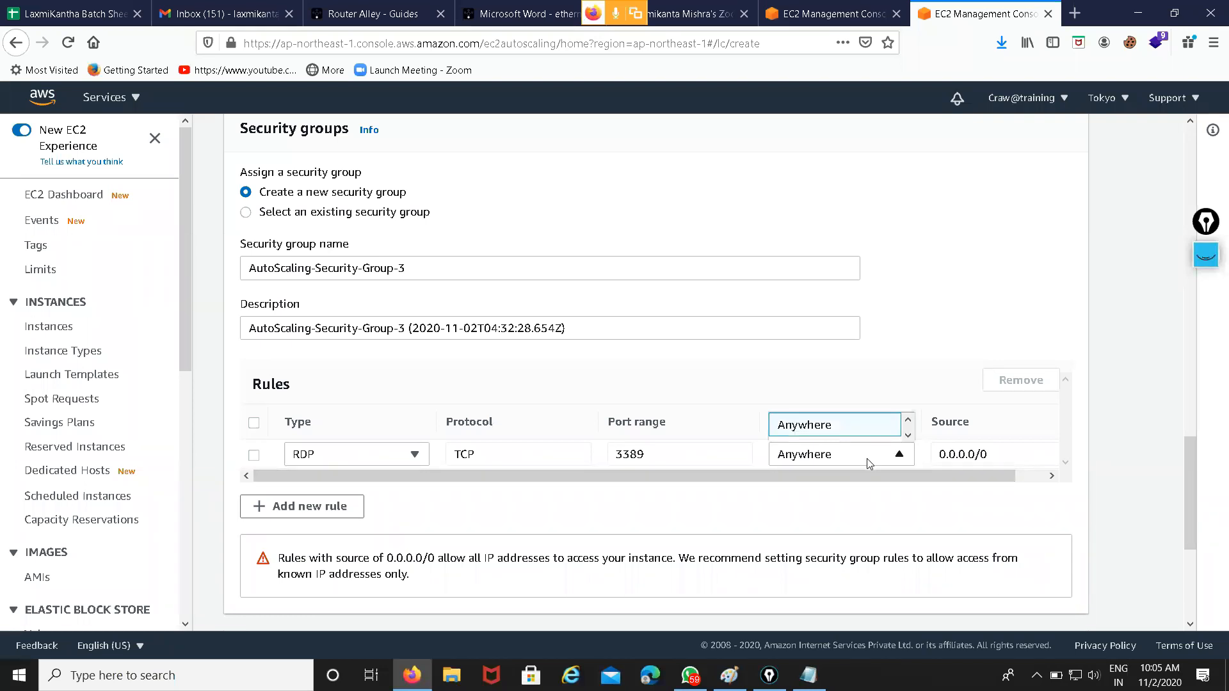
{"action": "left_click", "coordinate": [867, 458]}
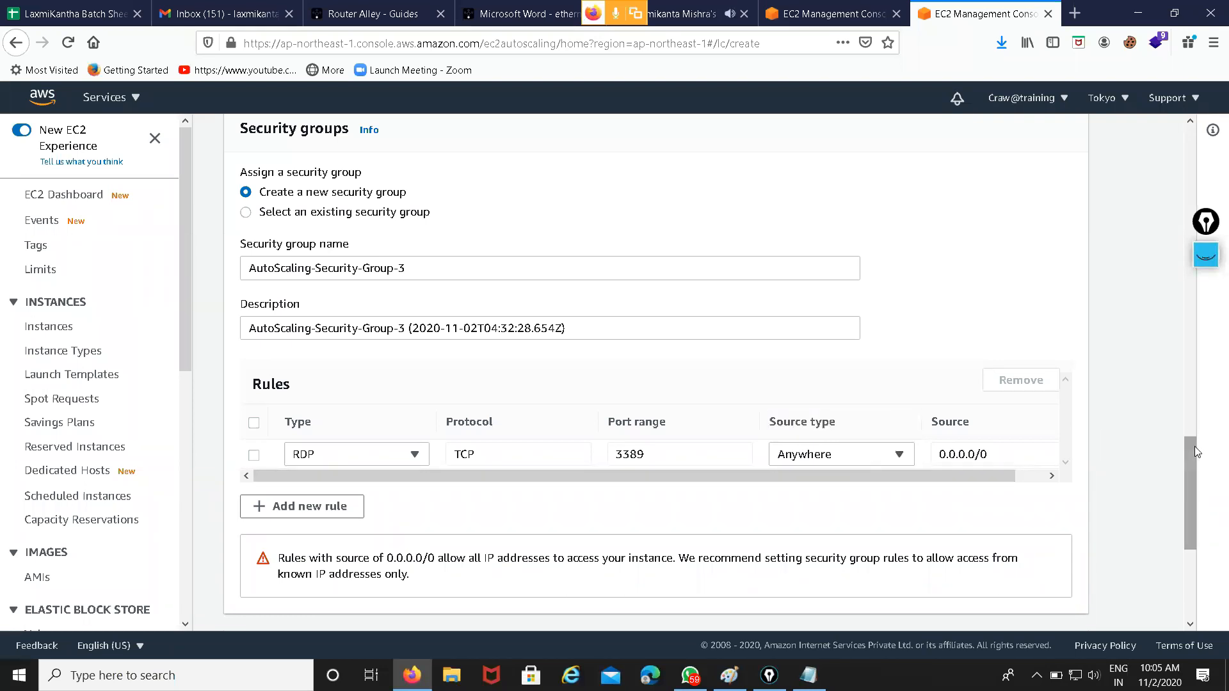
Use the autoscalling key pair, create puneet_ASG, then switch to the Zoom screen-share tab
{"action": "left_click_drag", "start_coordinate": [1192, 450], "coordinate": [1184, 520]}
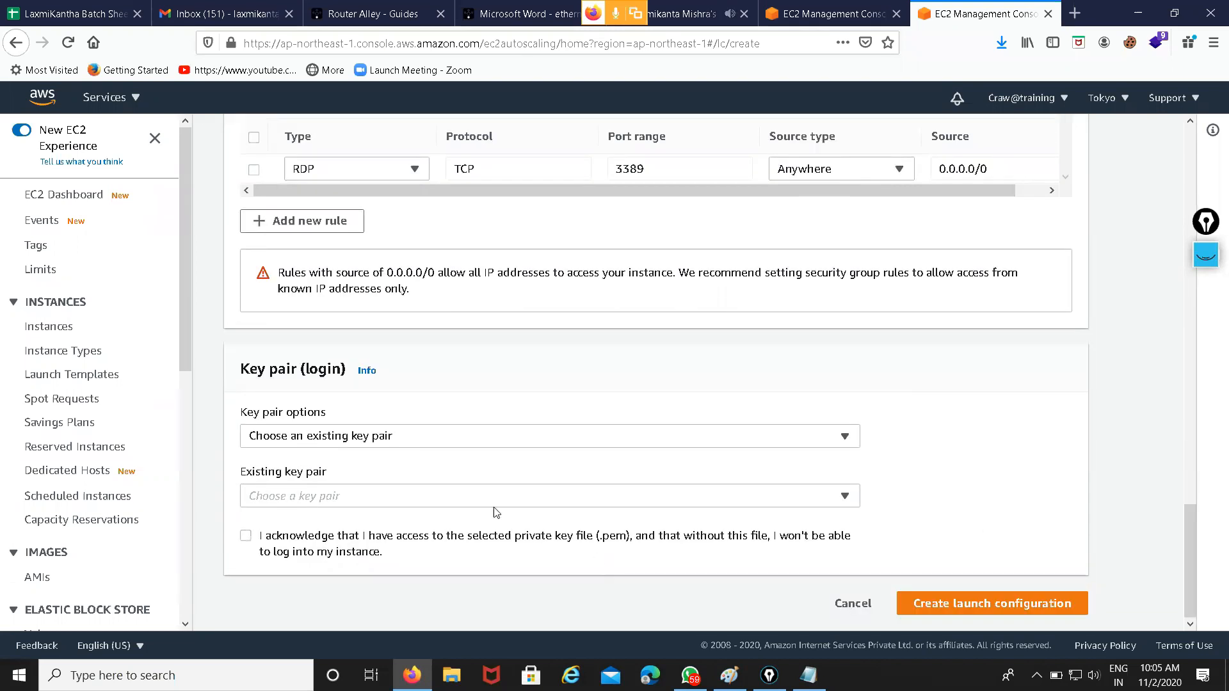
{"action": "left_click", "coordinate": [566, 497]}
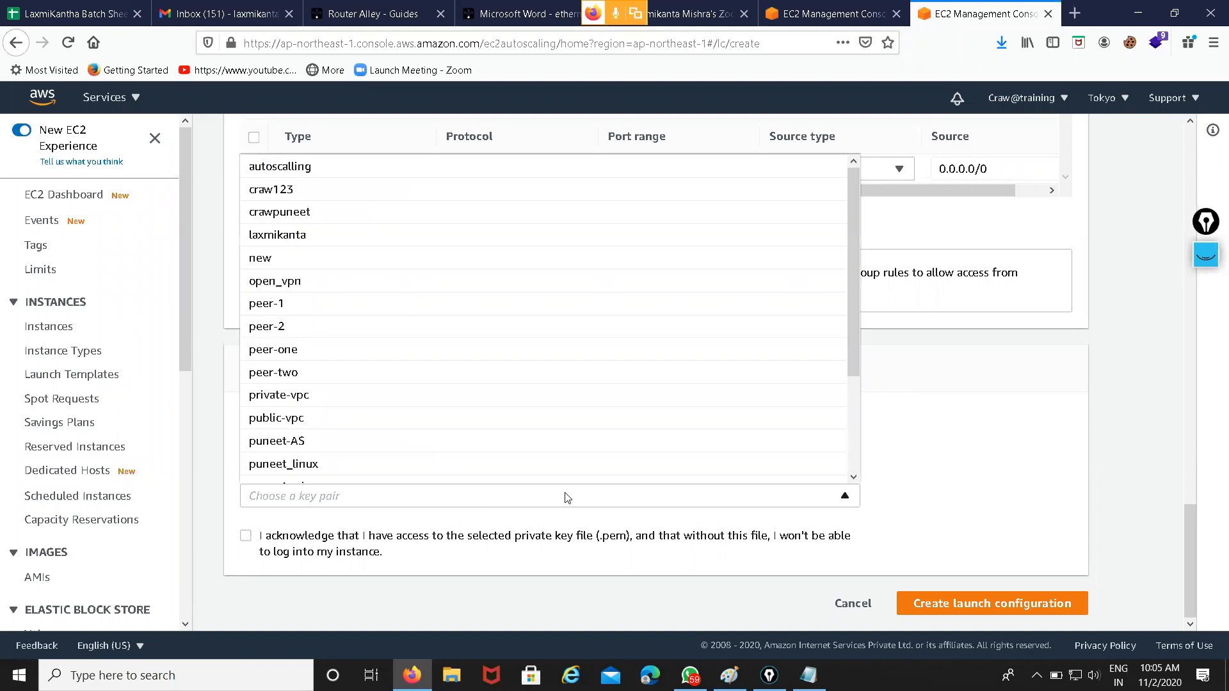
{"action": "left_click", "coordinate": [415, 169]}
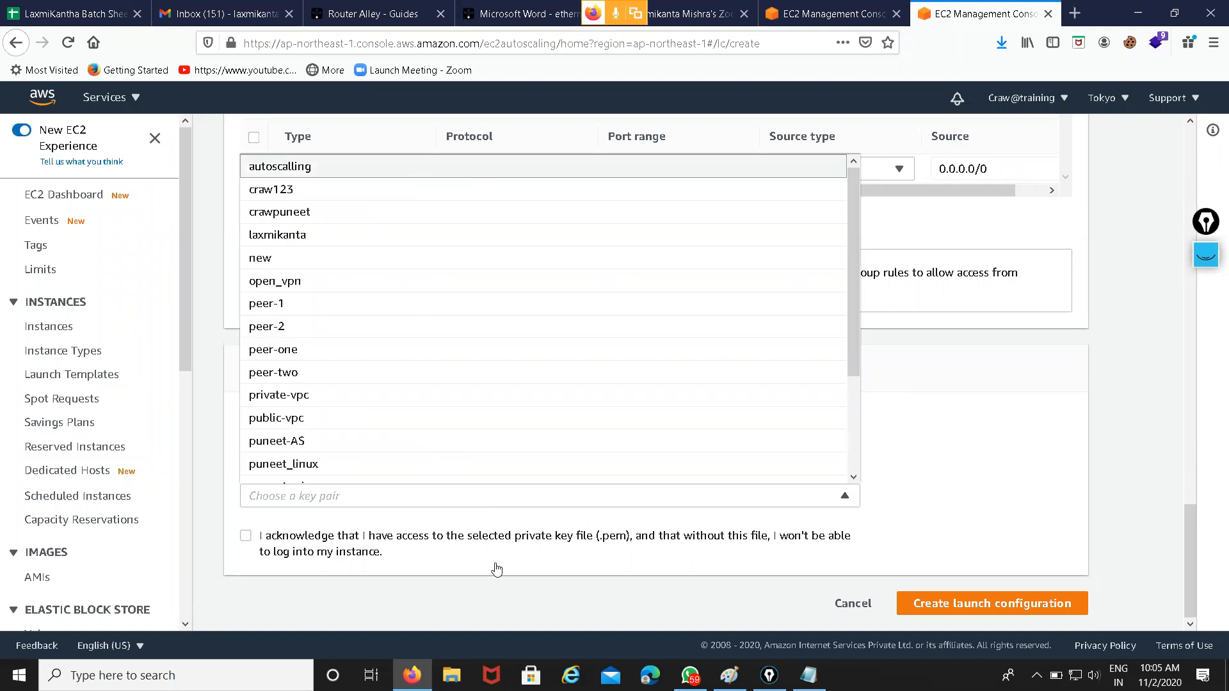
{"action": "left_click", "coordinate": [246, 536]}
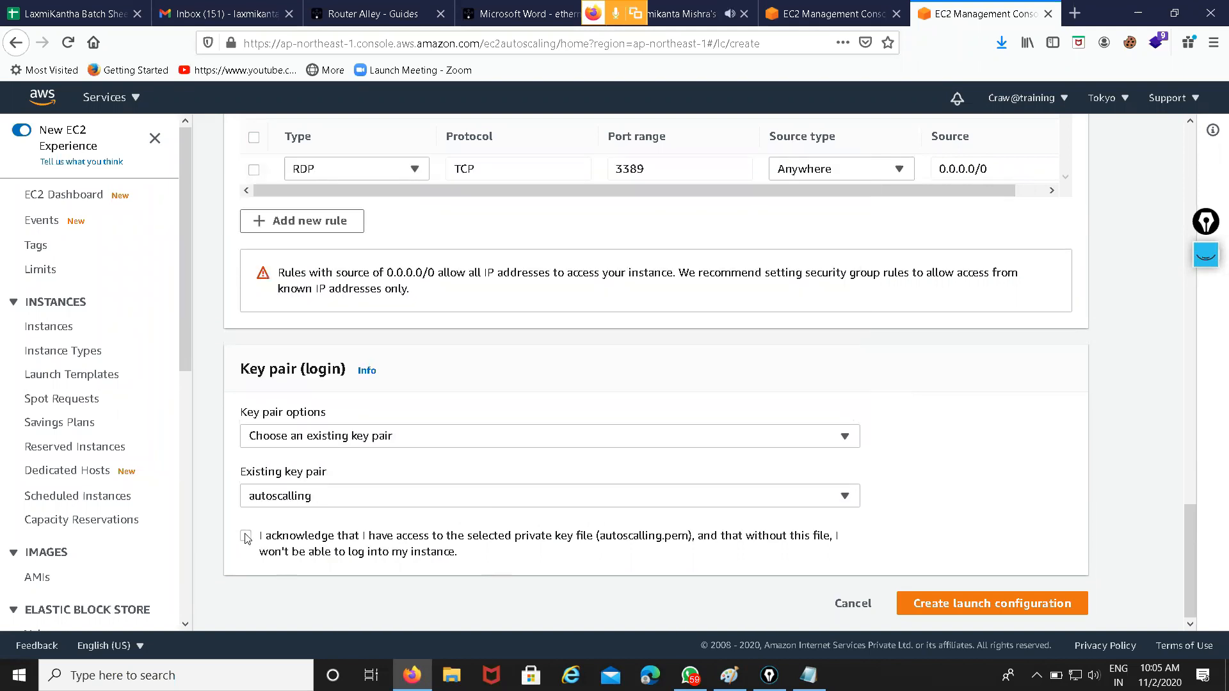
{"action": "left_click", "coordinate": [1025, 611]}
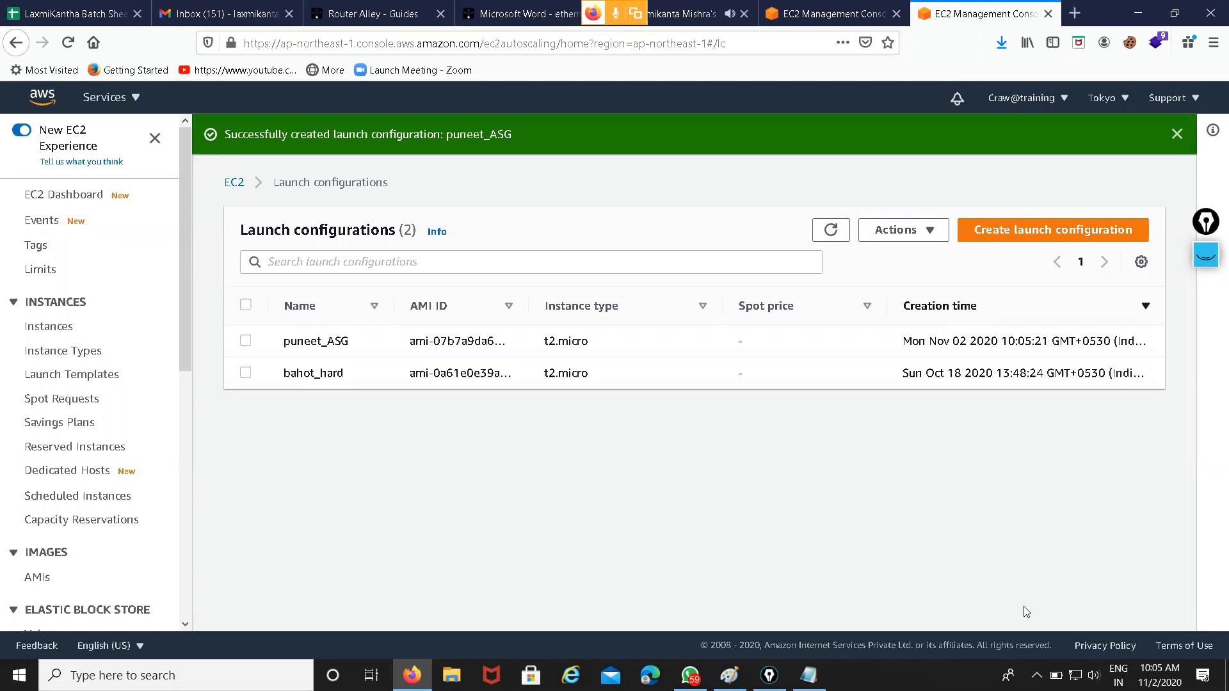
{"action": "left_click", "coordinate": [831, 9]}
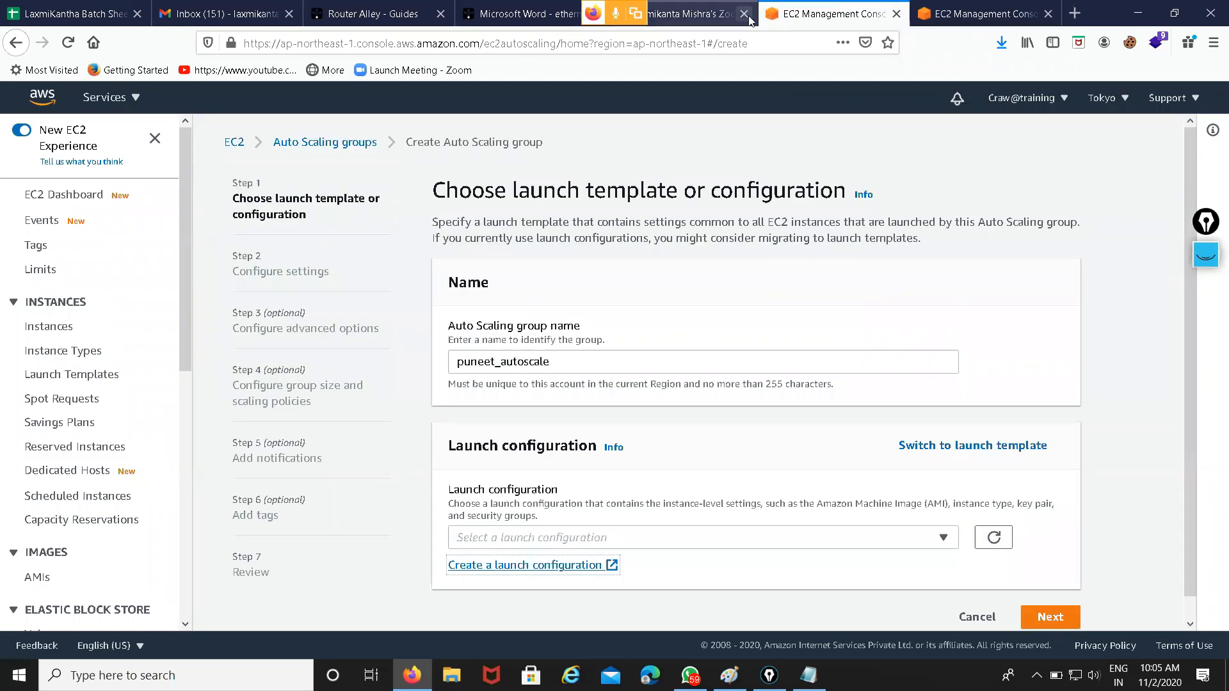
{"action": "left_click", "coordinate": [672, 9]}
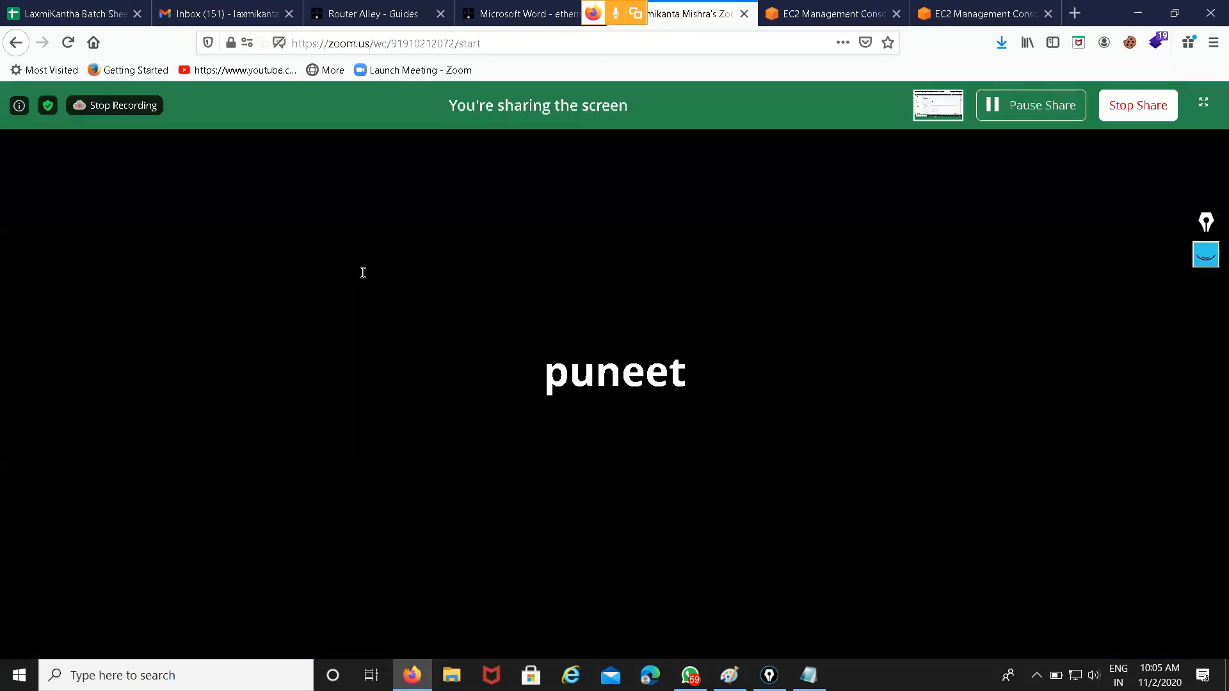
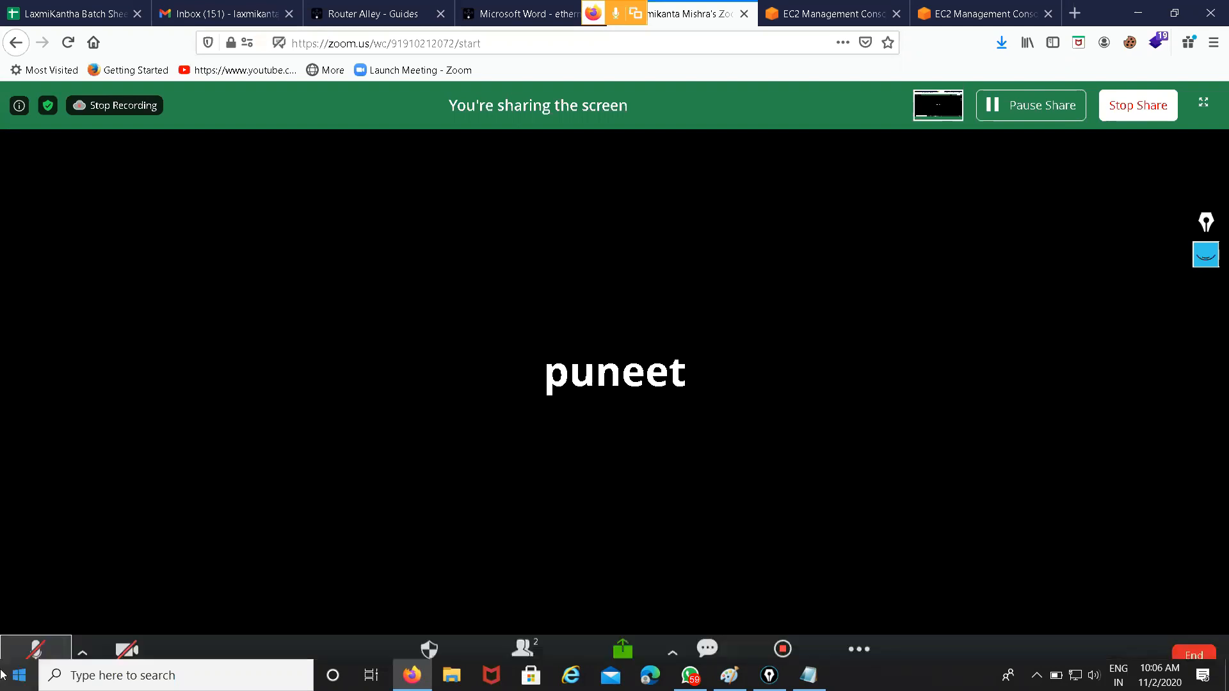
Unmute the Zoom microphone and return to the EC2 launch configurations list showing puneet_ASG
{"action": "left_click", "coordinate": [35, 642]}
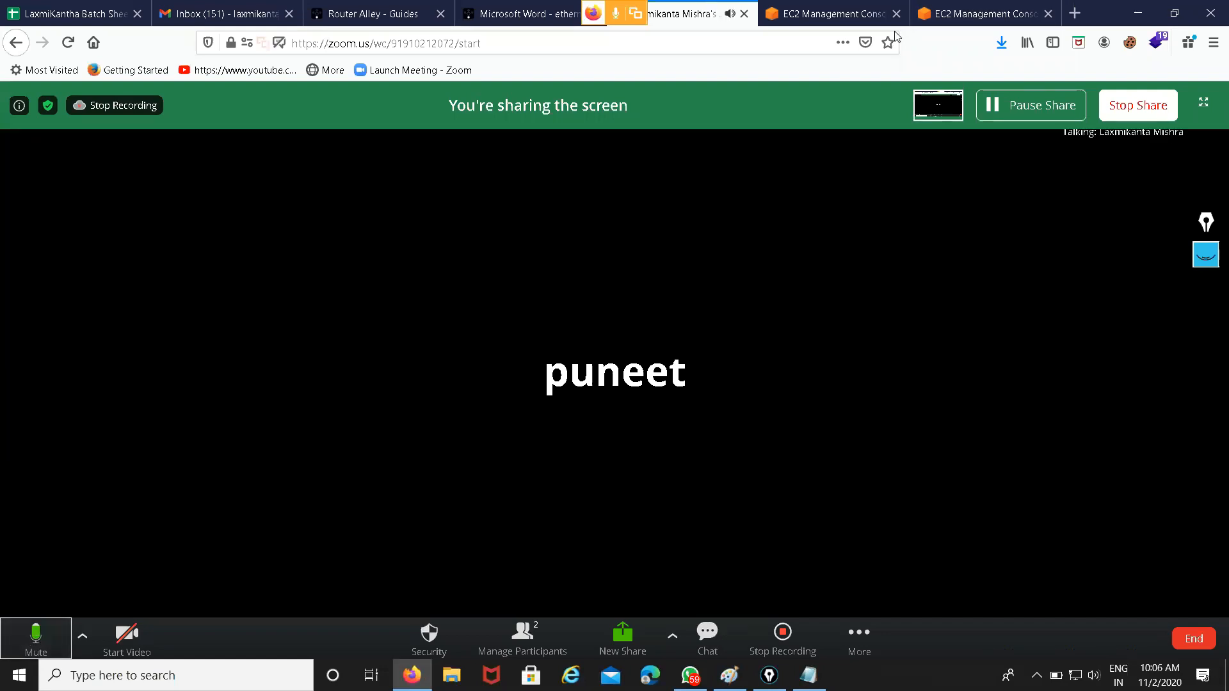
{"action": "left_click", "coordinate": [972, 5]}
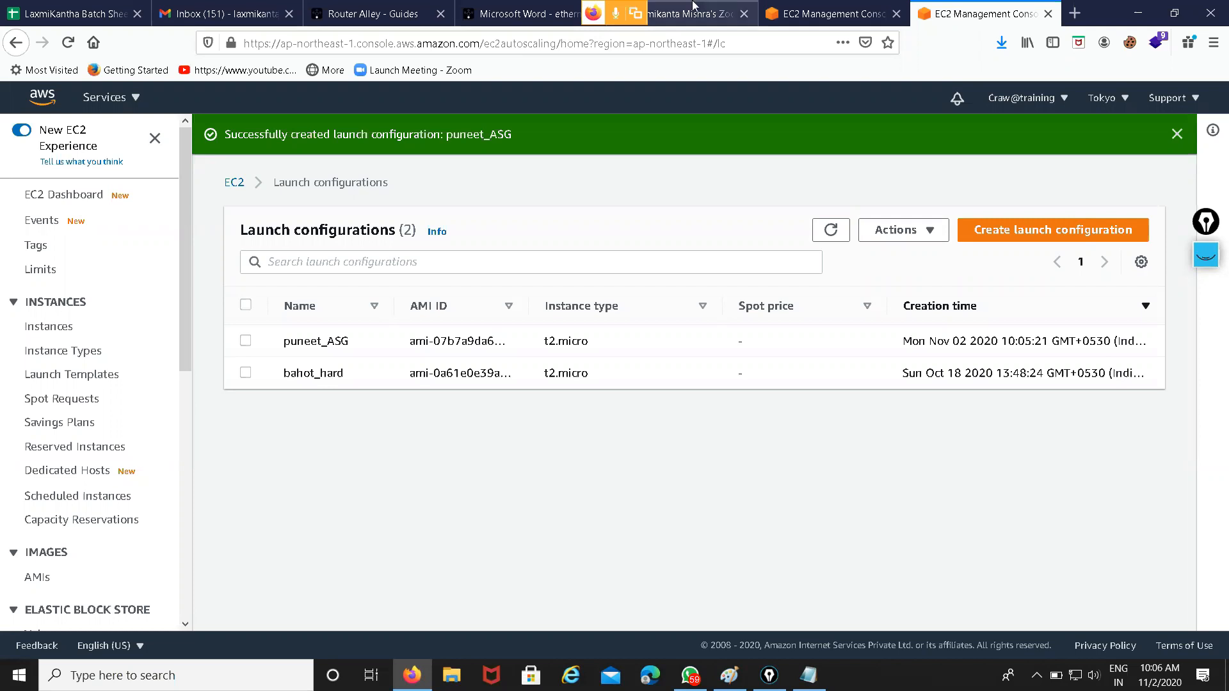
Refresh the launch configurations and choose puneet_ASG for the puneet_autoscale group
{"action": "left_click", "coordinate": [799, 14]}
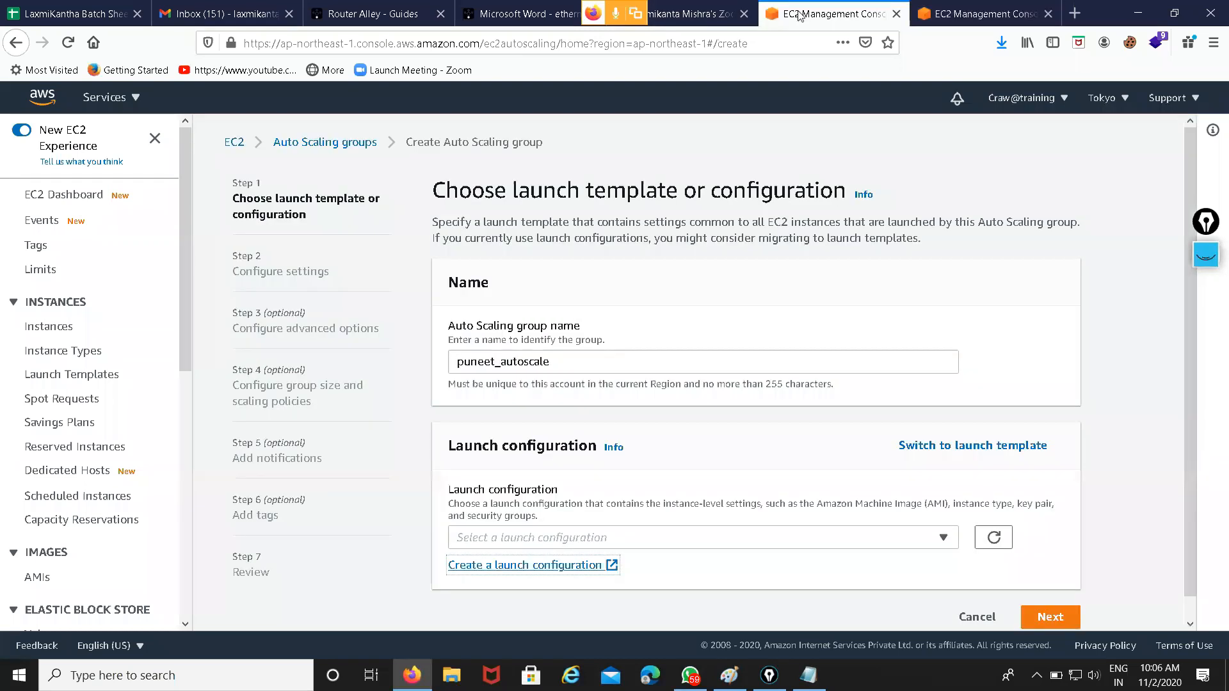
{"action": "left_click", "coordinate": [549, 536]}
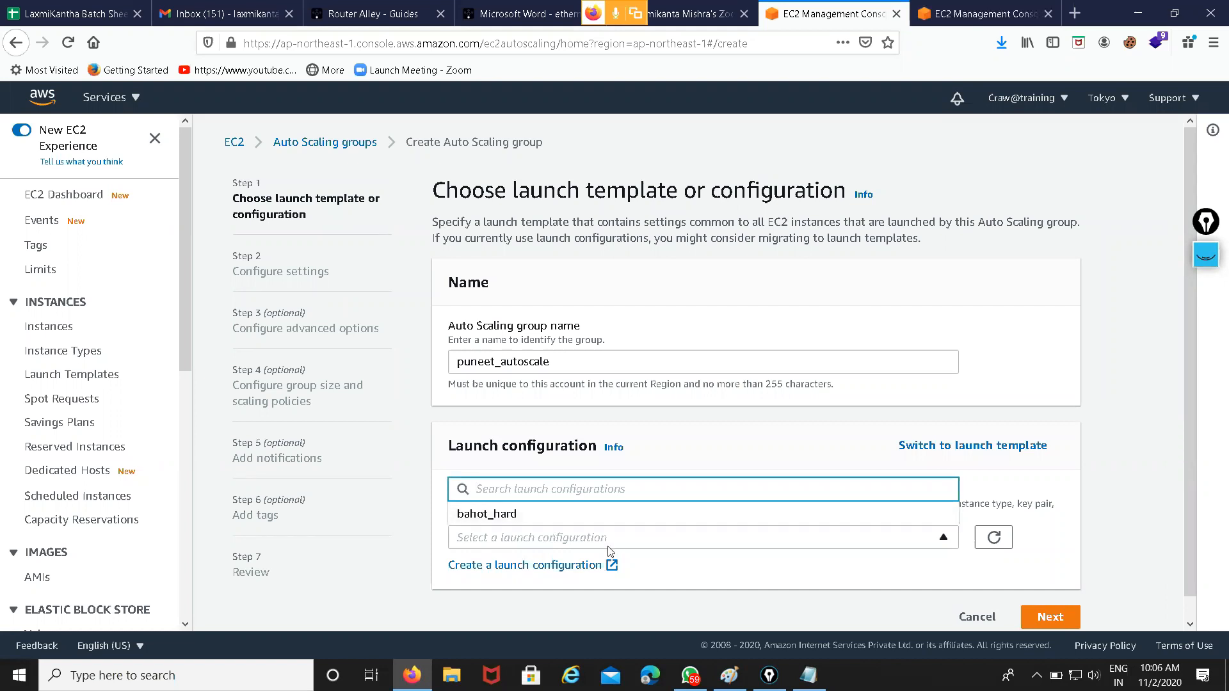
{"action": "left_click", "coordinate": [995, 539]}
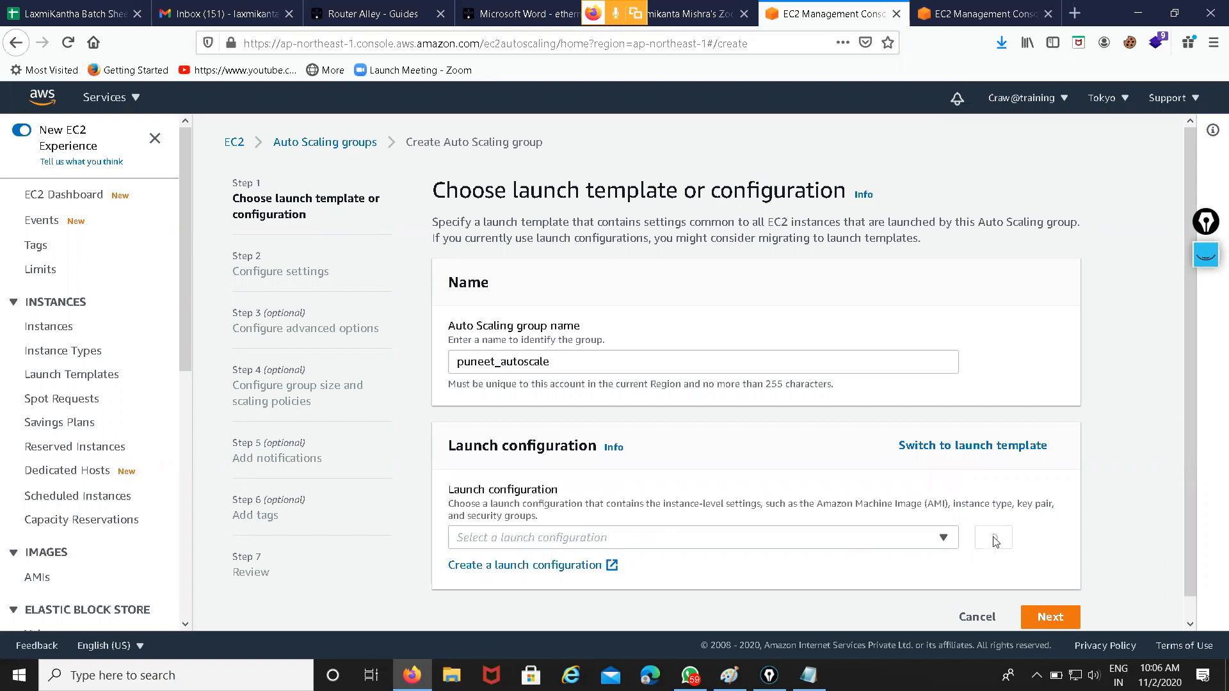
{"action": "left_click", "coordinate": [886, 544]}
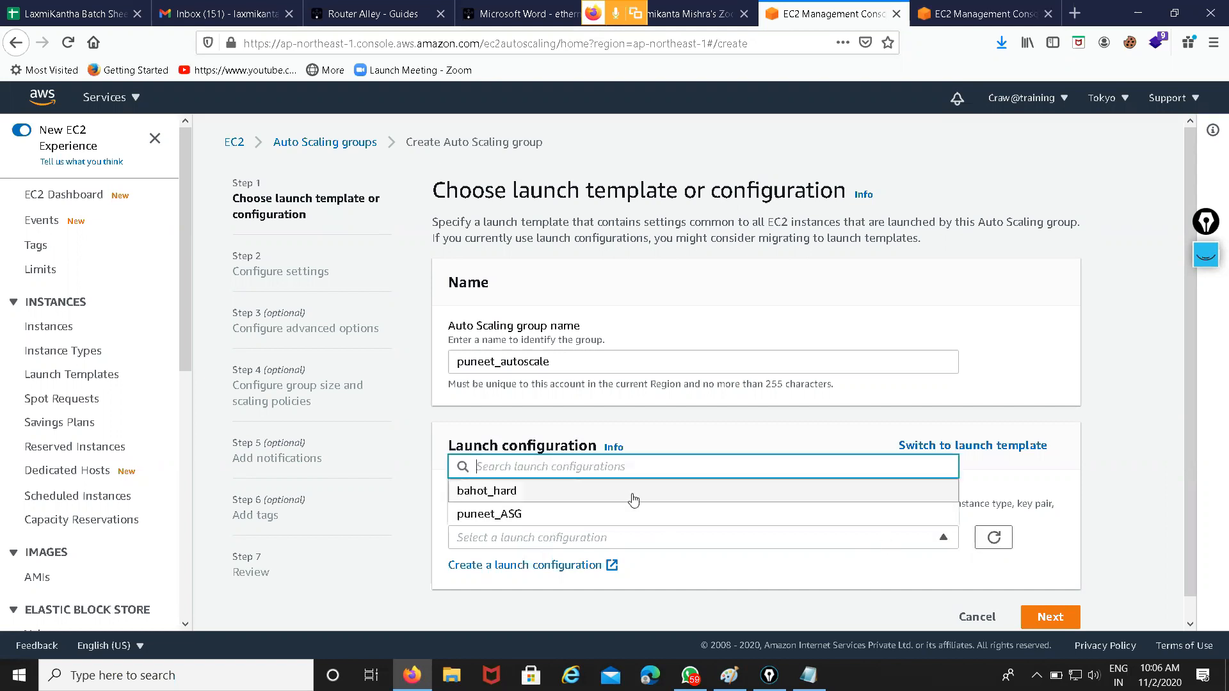
{"action": "left_click", "coordinate": [521, 515]}
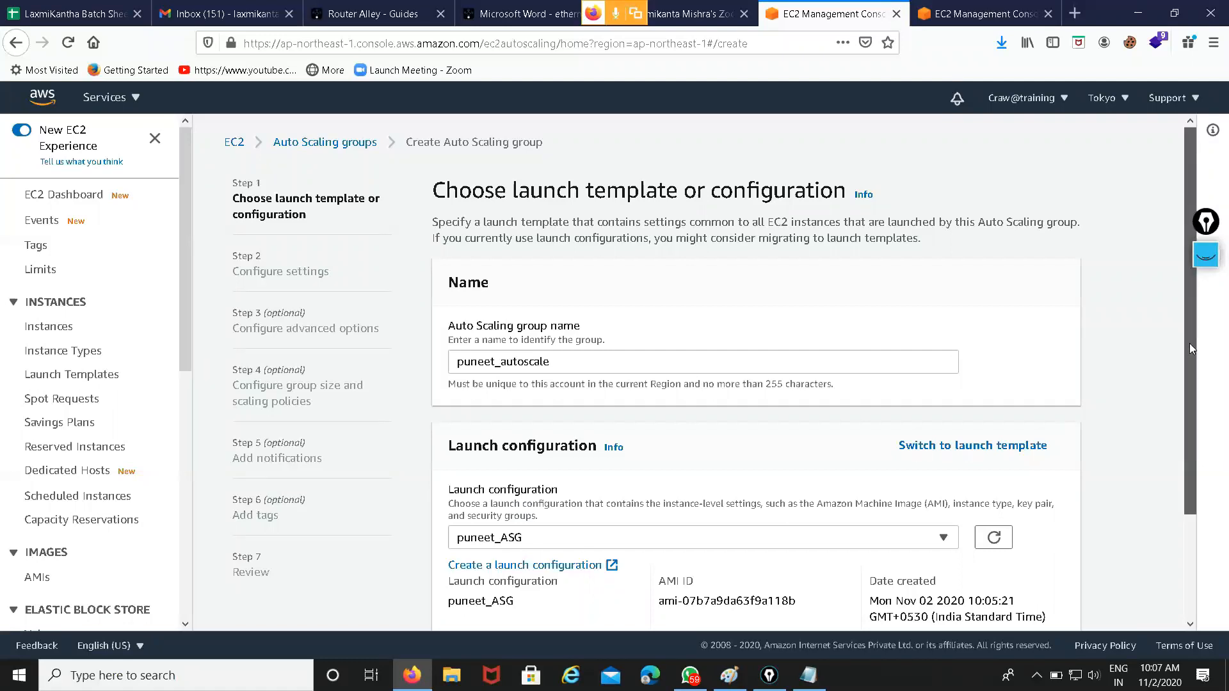
{"action": "left_click_drag", "start_coordinate": [1190, 344], "coordinate": [1178, 442]}
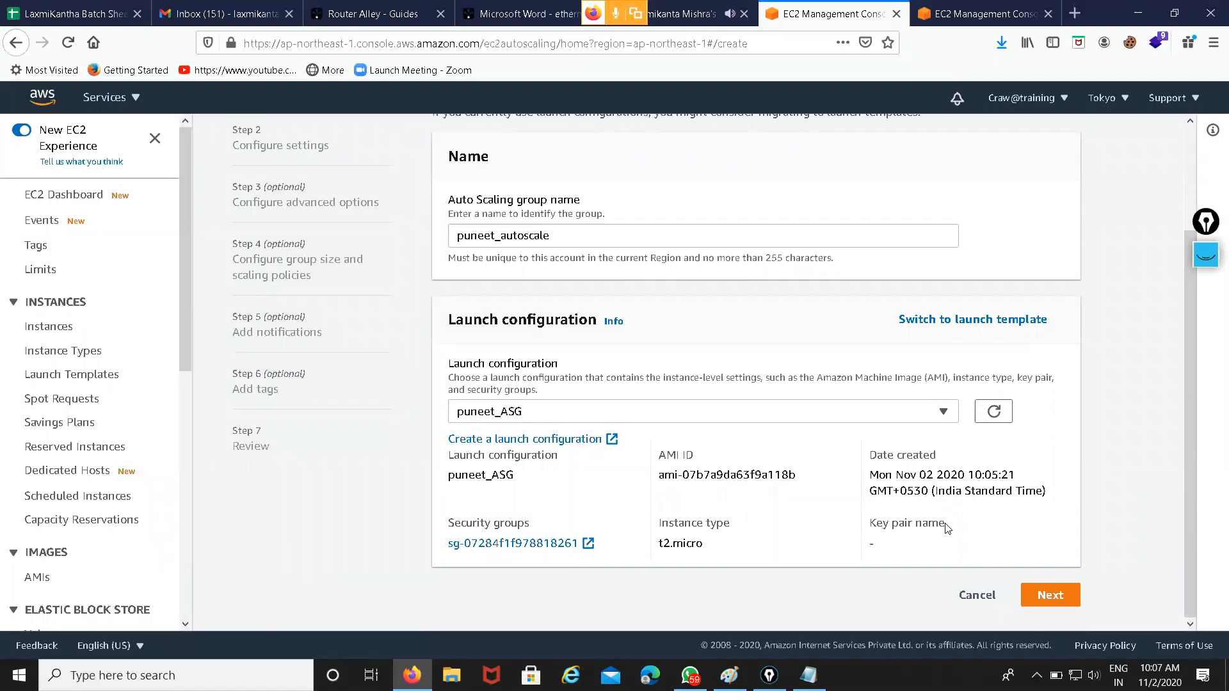
Use default VPC vpc-557e6132 with subnets in ap-northeast-1a, 1c and 1d
{"action": "left_click", "coordinate": [1064, 598]}
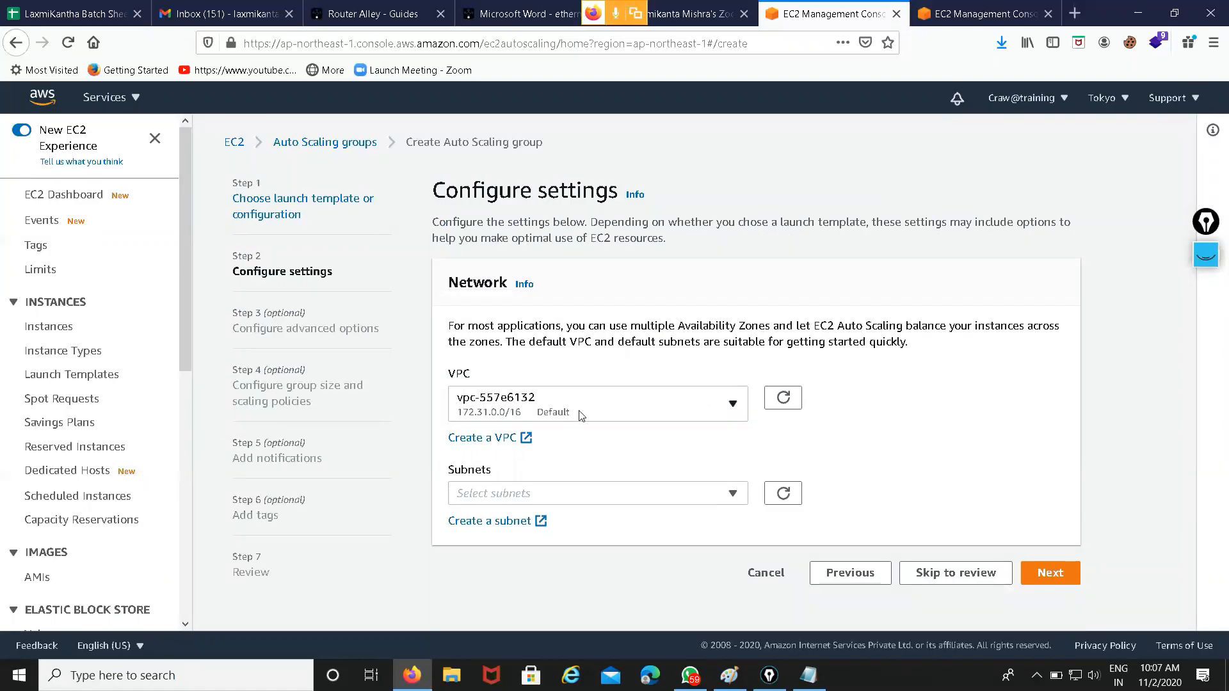
{"action": "left_click", "coordinate": [653, 499]}
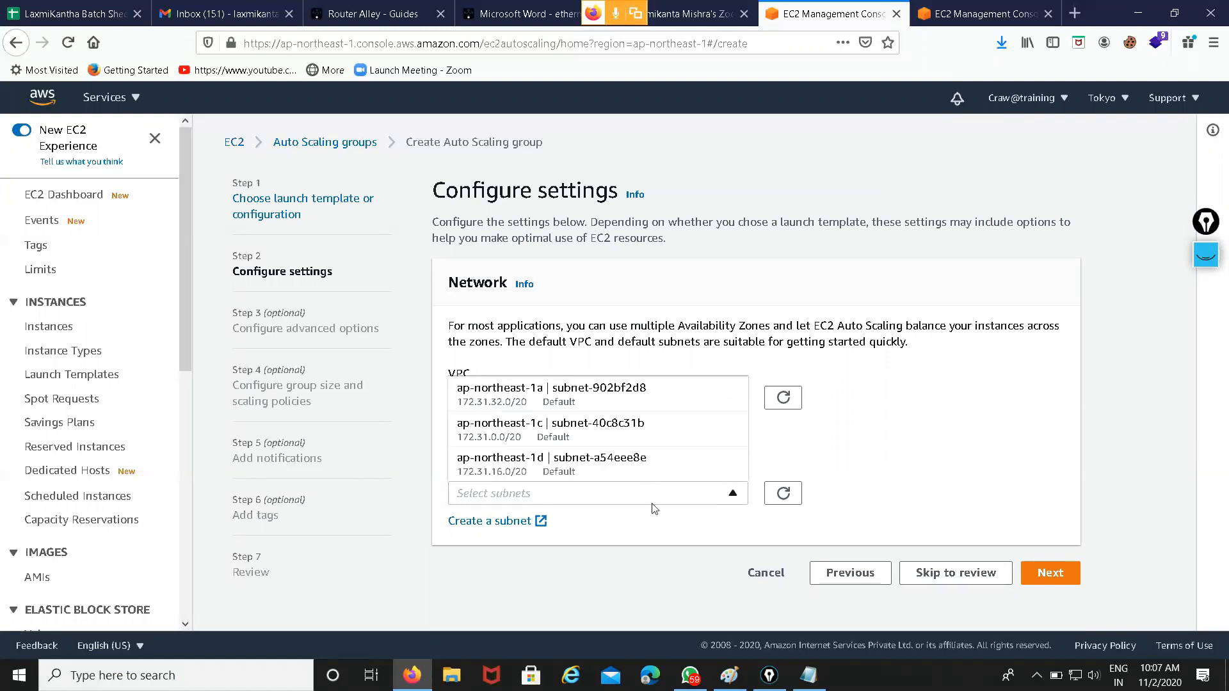
{"action": "left_click", "coordinate": [652, 401]}
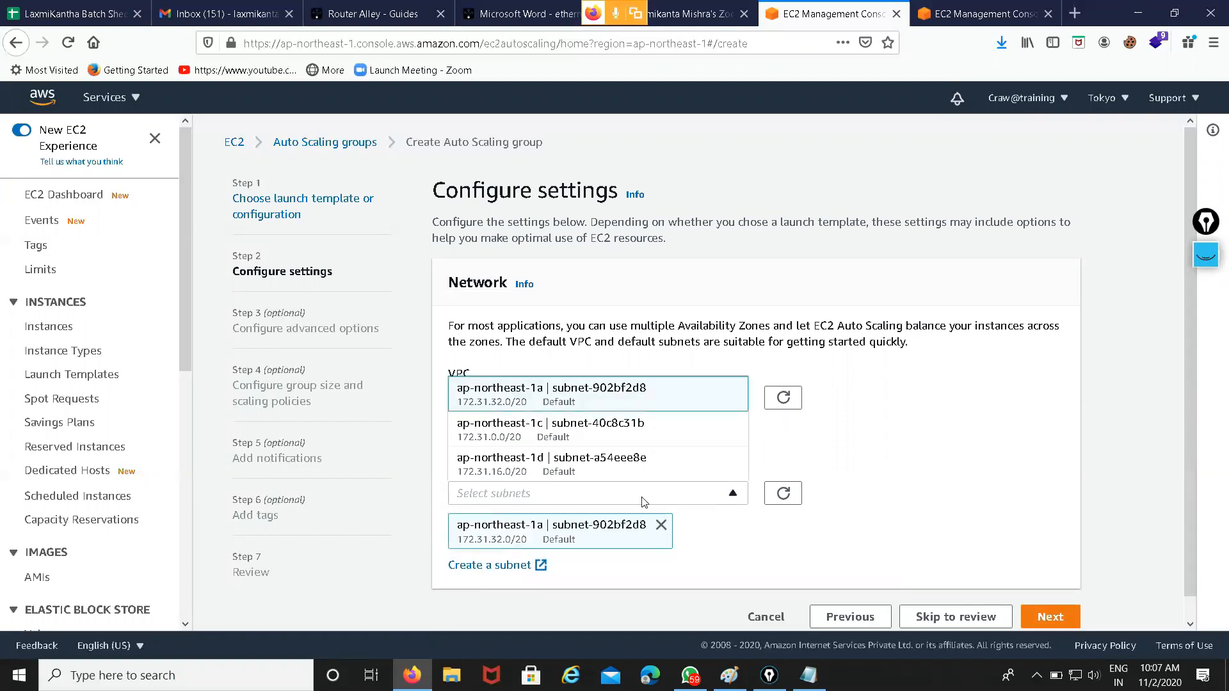
{"action": "left_click", "coordinate": [651, 433]}
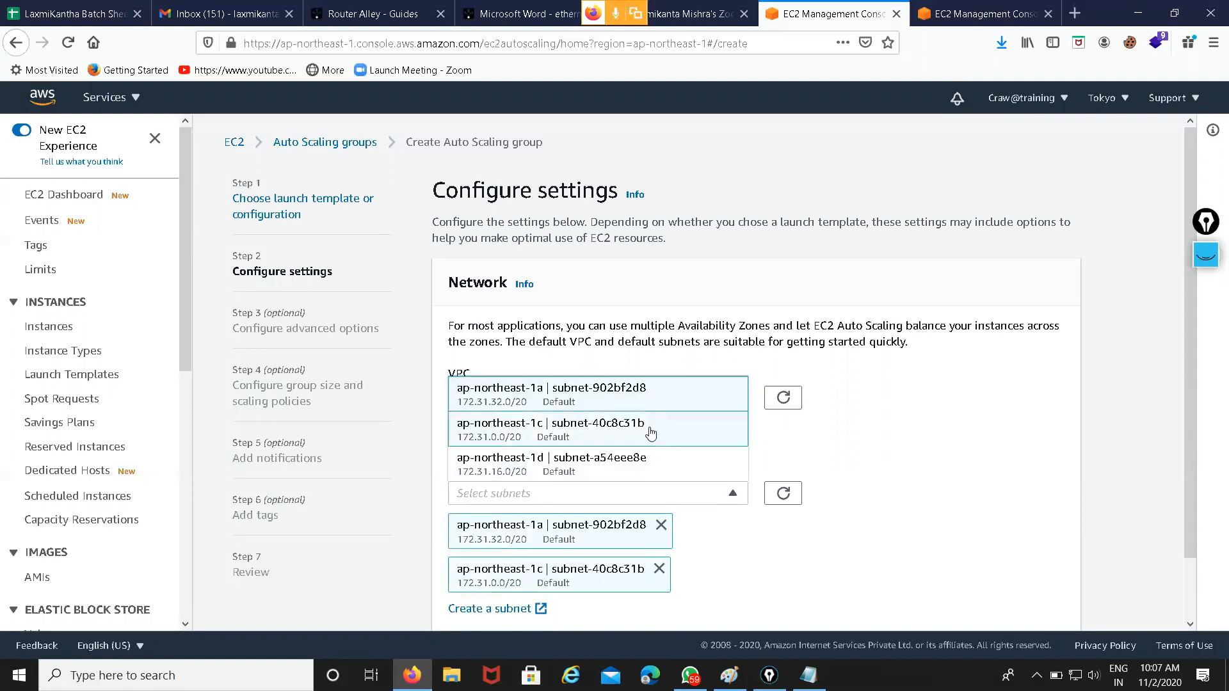
{"action": "left_click", "coordinate": [634, 463]}
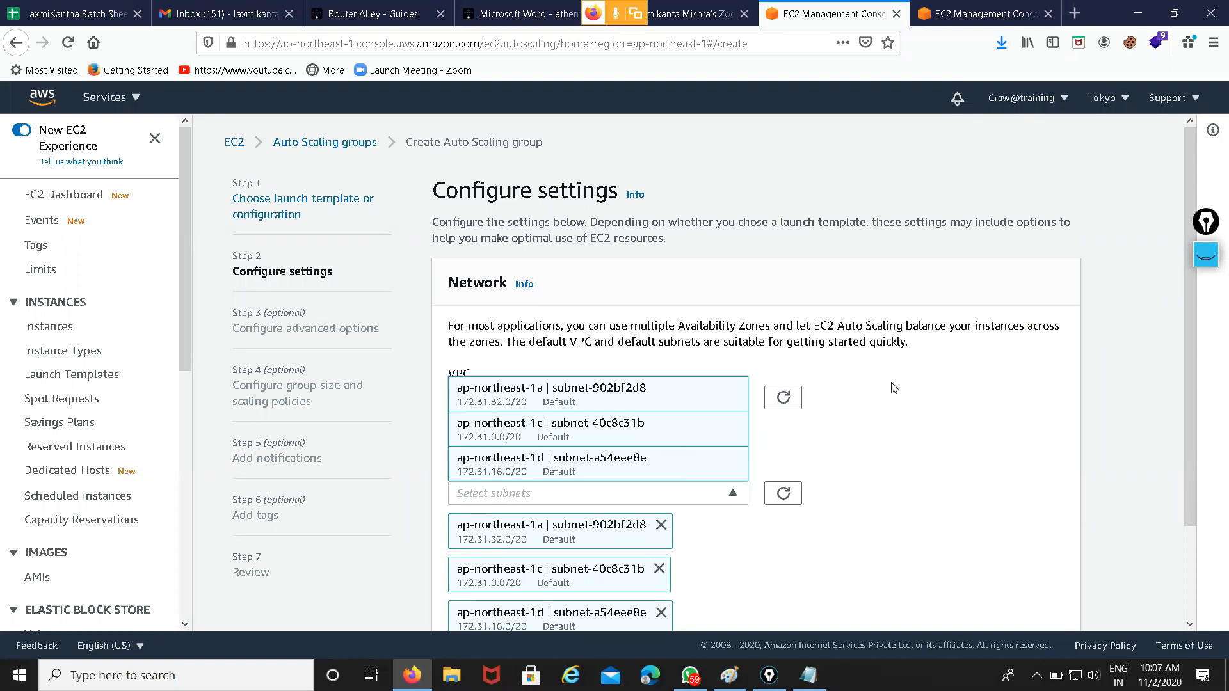
{"action": "left_click_drag", "start_coordinate": [1189, 334], "coordinate": [1171, 491]}
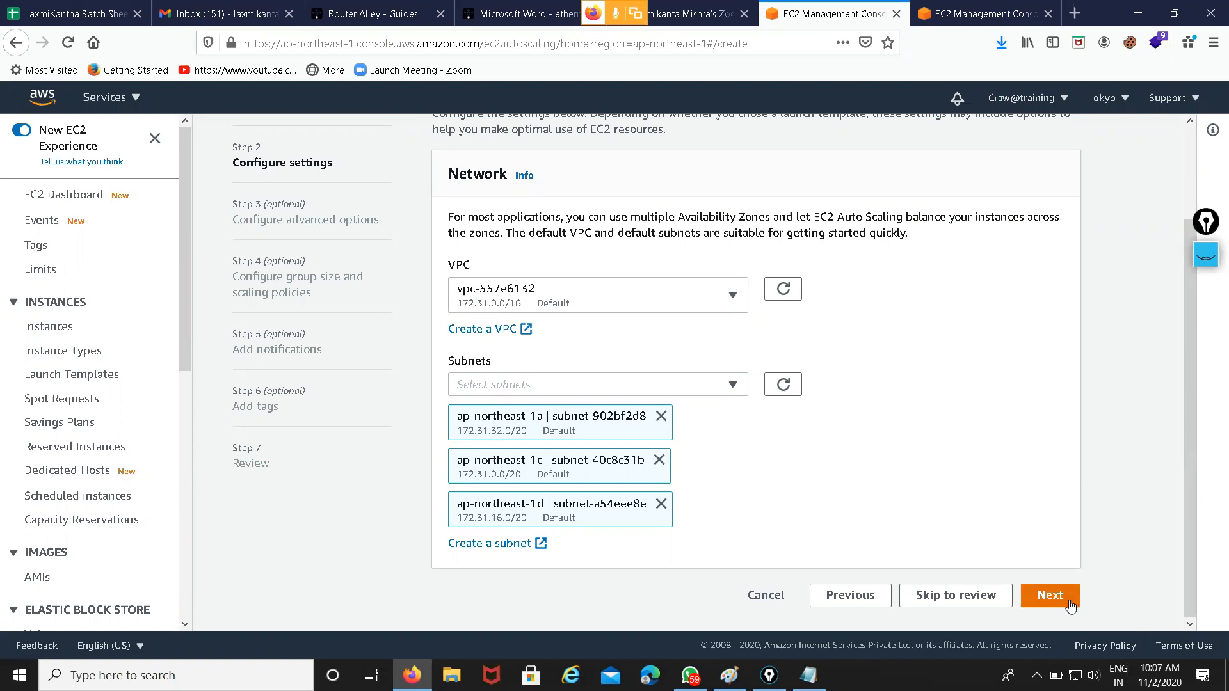
{"action": "left_click", "coordinate": [1051, 596]}
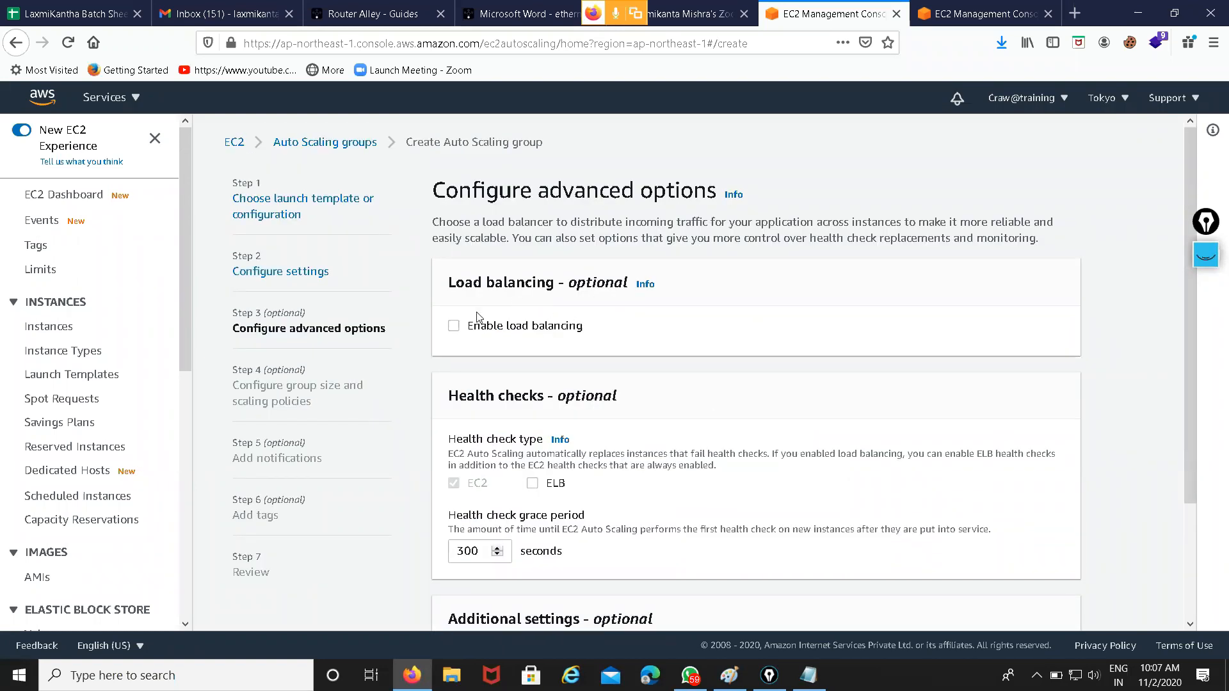
Enable load balancing and, with no existing target group, go to create a new one
{"action": "left_click", "coordinate": [455, 327]}
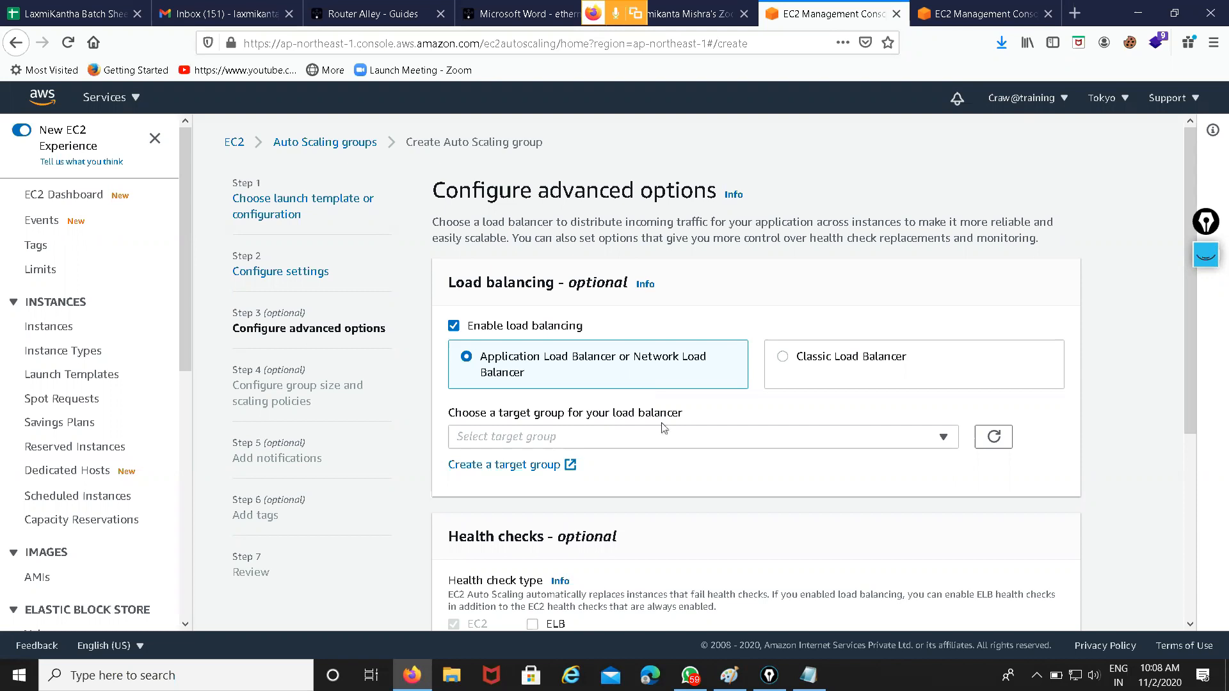
{"action": "left_click", "coordinate": [671, 442]}
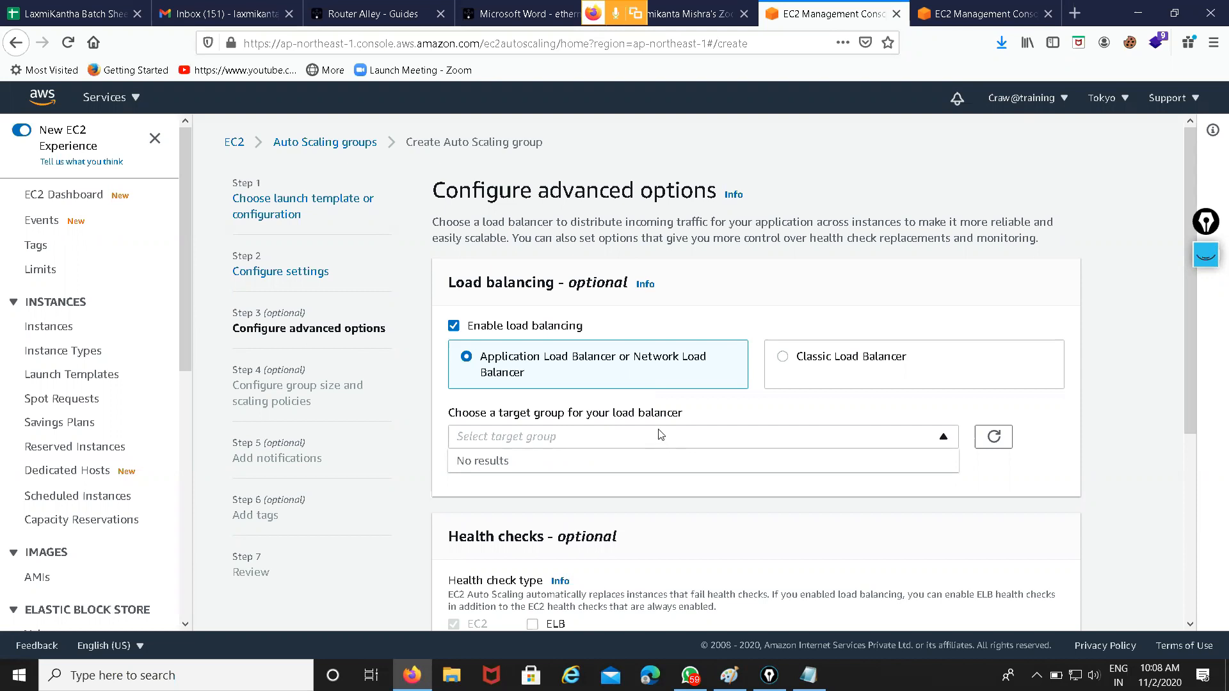
{"action": "left_click", "coordinate": [661, 435]}
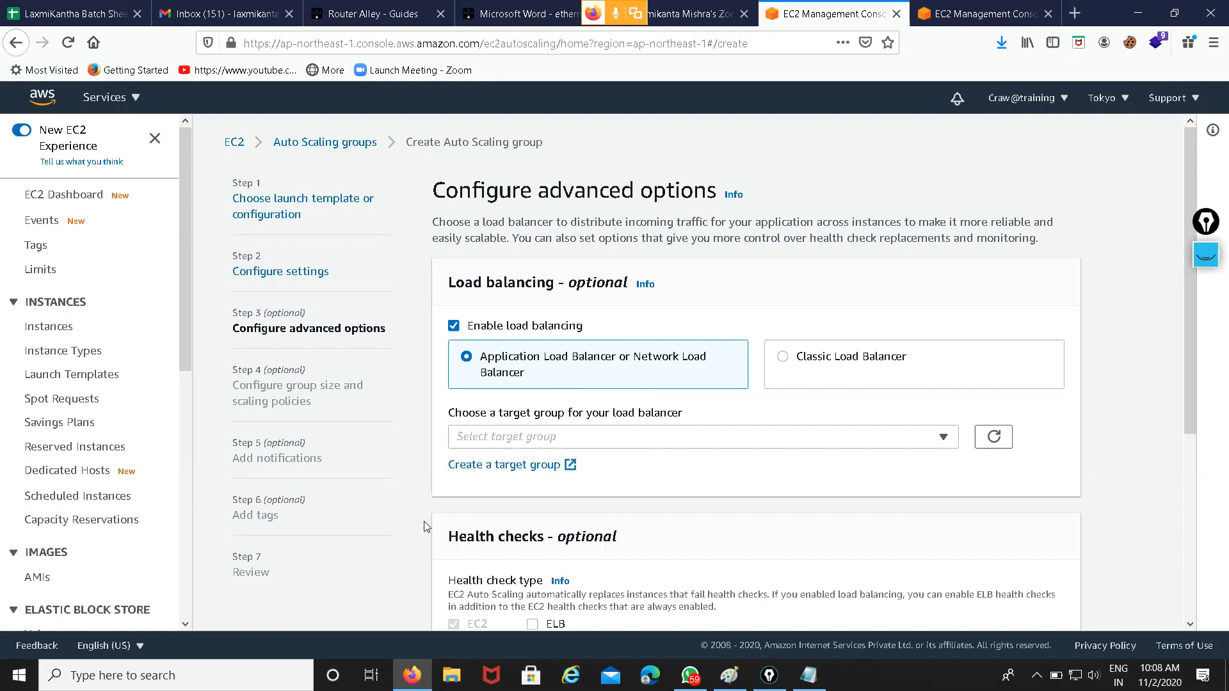
{"action": "left_click", "coordinate": [480, 465]}
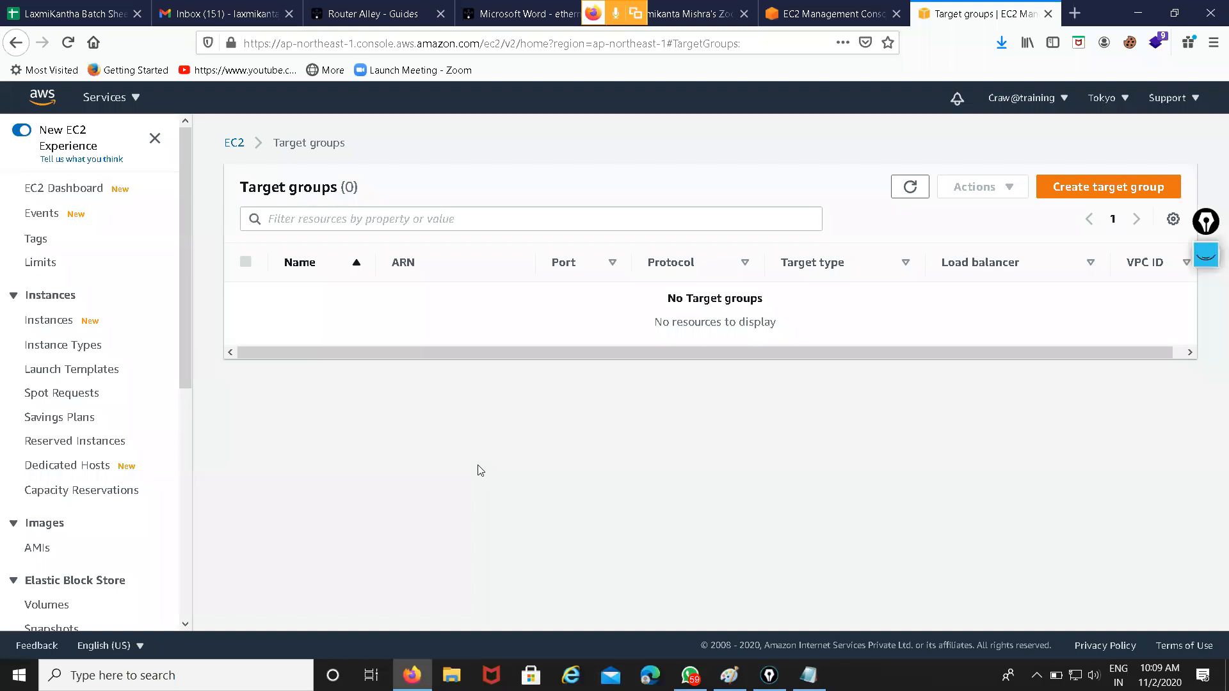
Start an instance target group named puneet-2nd using HTTP on port 80 in vpc-557e6132
{"action": "left_click", "coordinate": [1108, 186]}
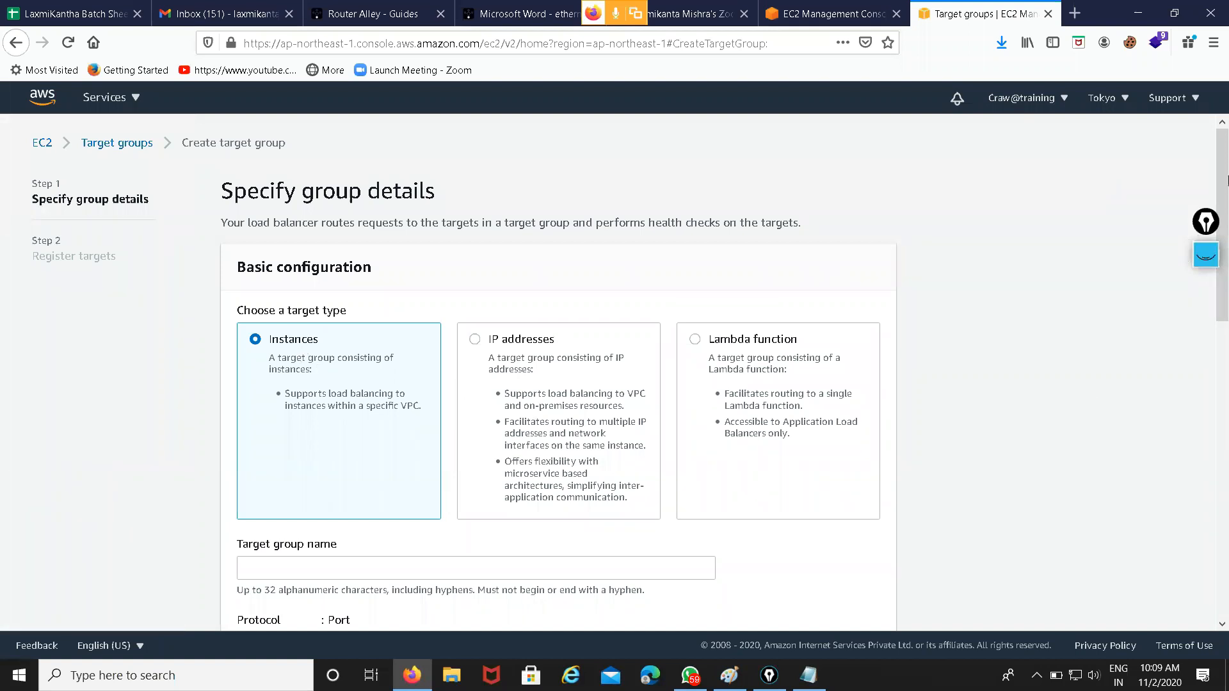
{"action": "scroll", "coordinate": [1223, 205], "scroll_direction": "down", "scroll_amount": 3}
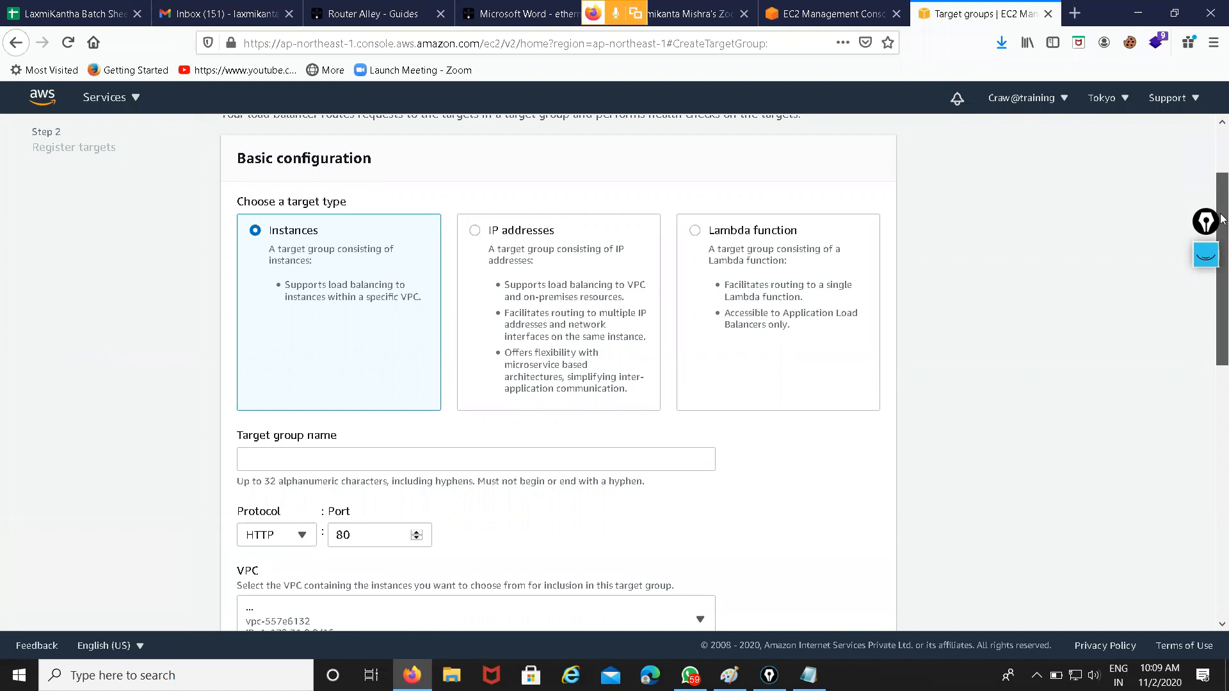
{"action": "scroll", "coordinate": [1223, 217], "scroll_direction": "down", "scroll_amount": 3}
{"action": "scroll", "coordinate": [1222, 217], "scroll_direction": "up", "scroll_amount": 1}
{"action": "left_click", "coordinate": [347, 391]}
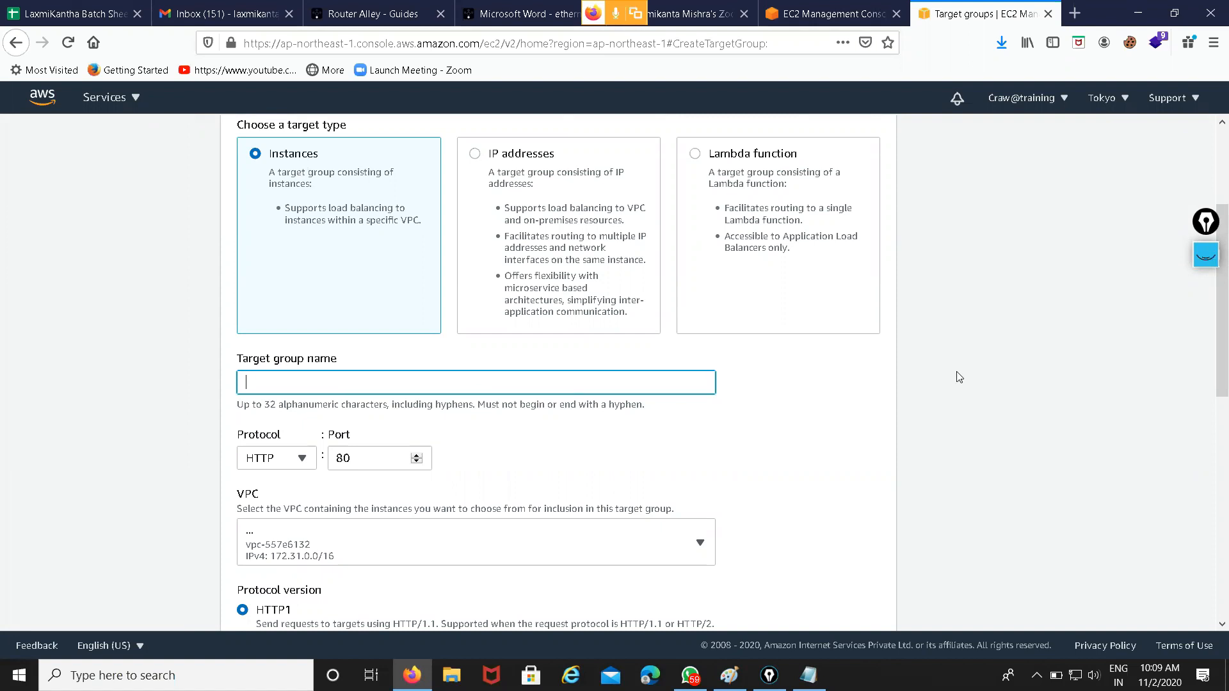
{"action": "scroll", "coordinate": [1222, 330], "scroll_direction": "down", "scroll_amount": 1}
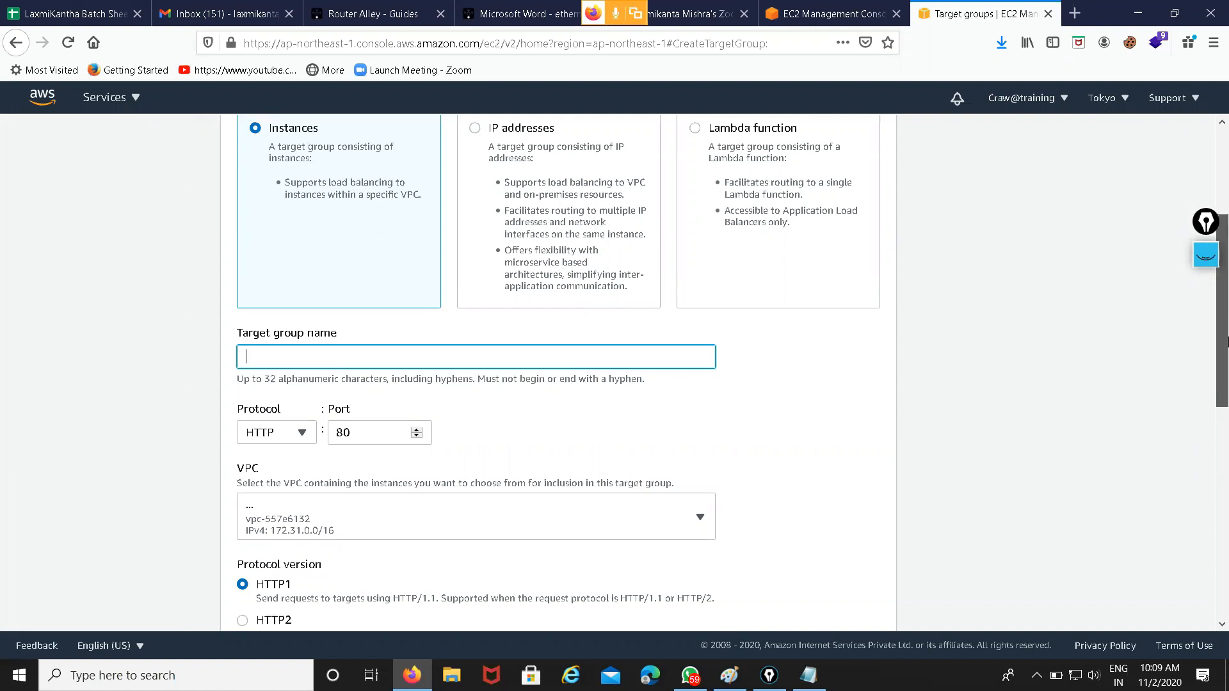
{"action": "scroll", "coordinate": [1223, 330], "scroll_direction": "up", "scroll_amount": 1}
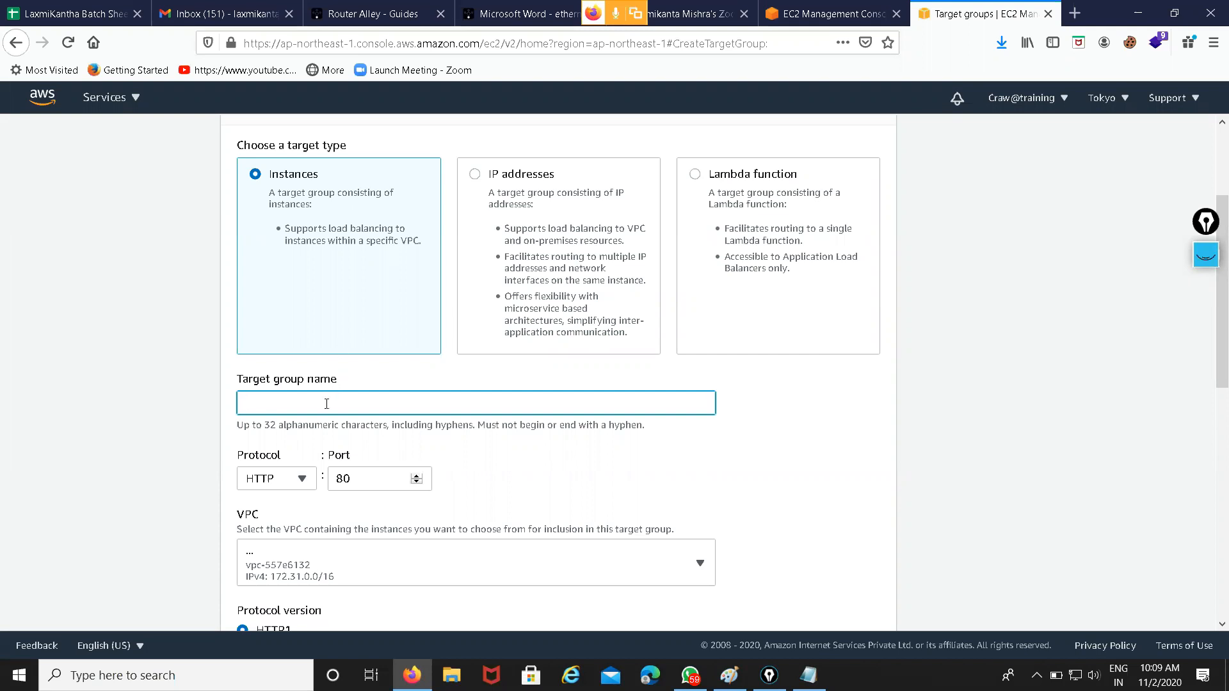
{"action": "type", "text": "puneet-2nd"}
{"action": "left_click_drag", "start_coordinate": [1224, 323], "coordinate": [1204, 455]}
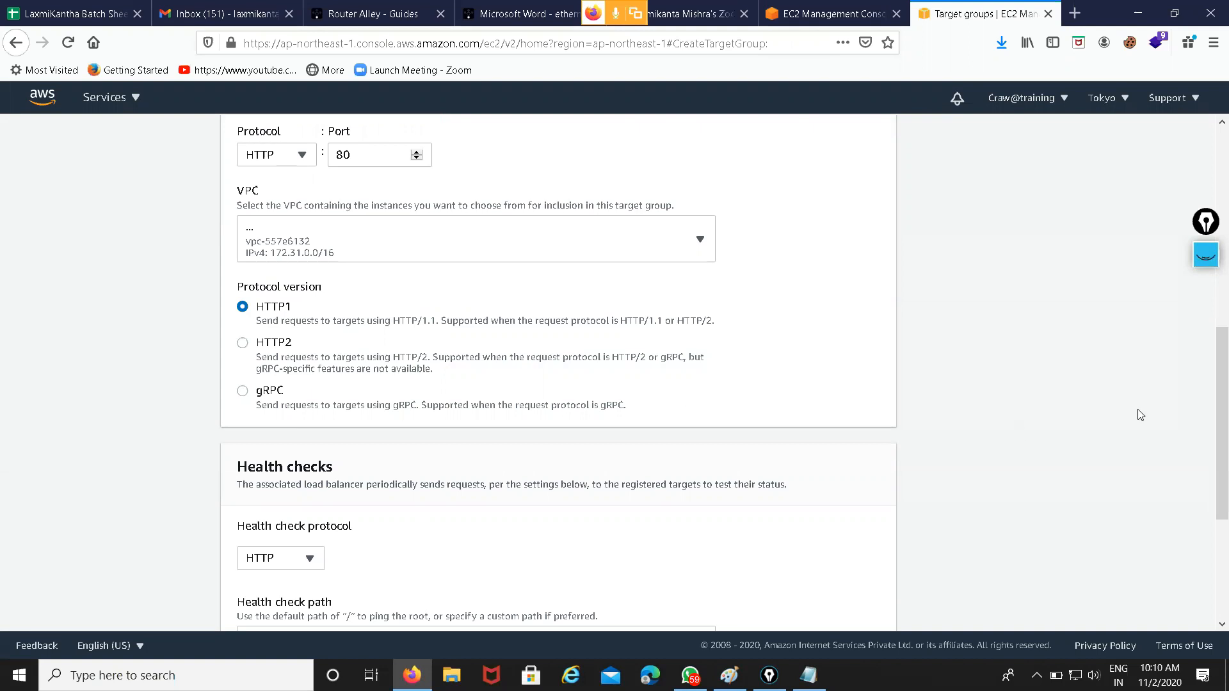
Review the default advanced health check settings and proceed to Register targets
{"action": "left_click_drag", "start_coordinate": [1223, 344], "coordinate": [1223, 452]}
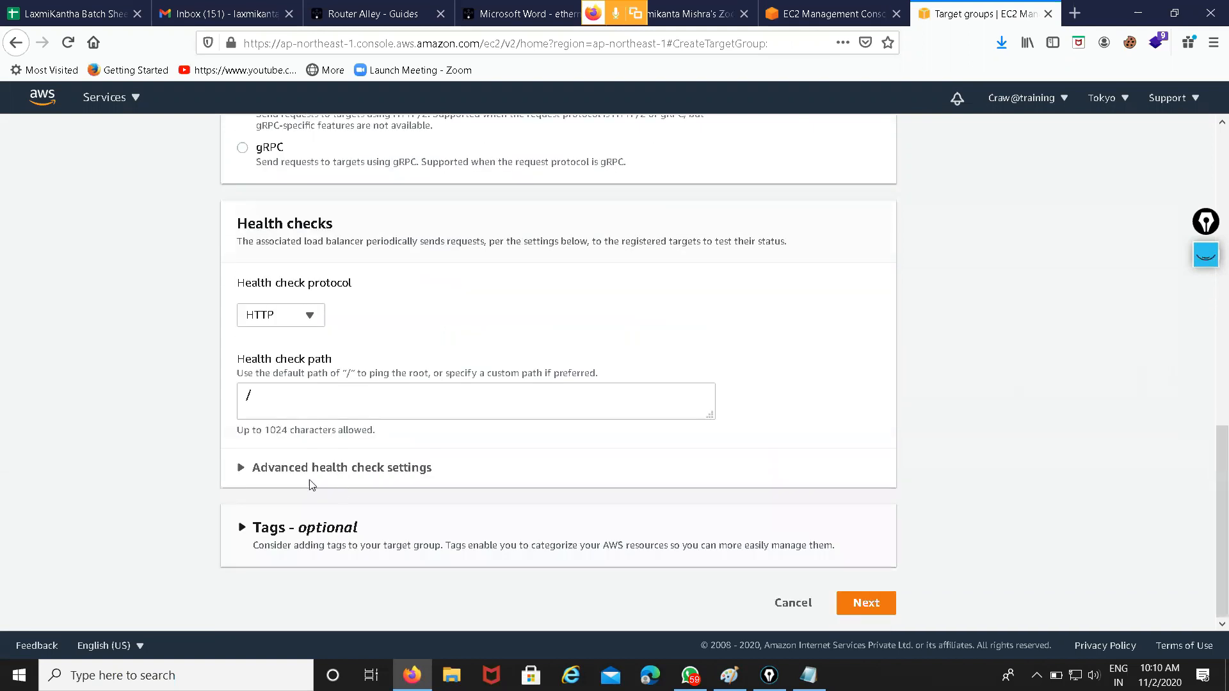
{"action": "left_click", "coordinate": [242, 468]}
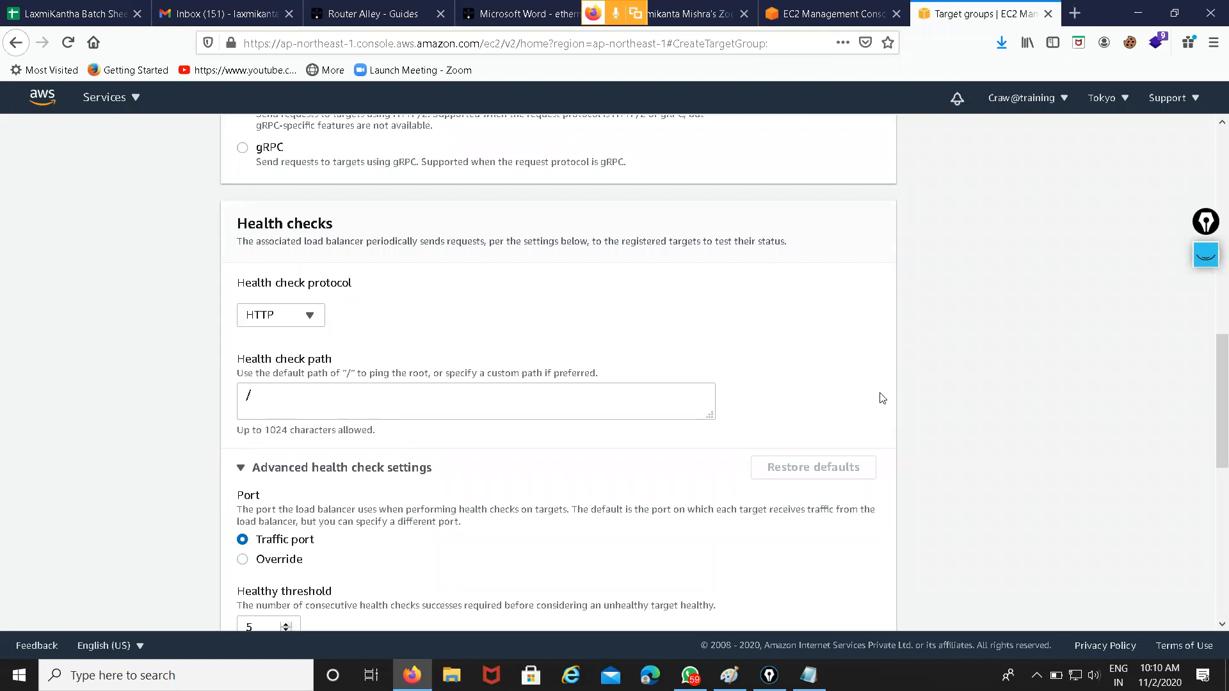
{"action": "left_click_drag", "start_coordinate": [1224, 356], "coordinate": [1210, 517]}
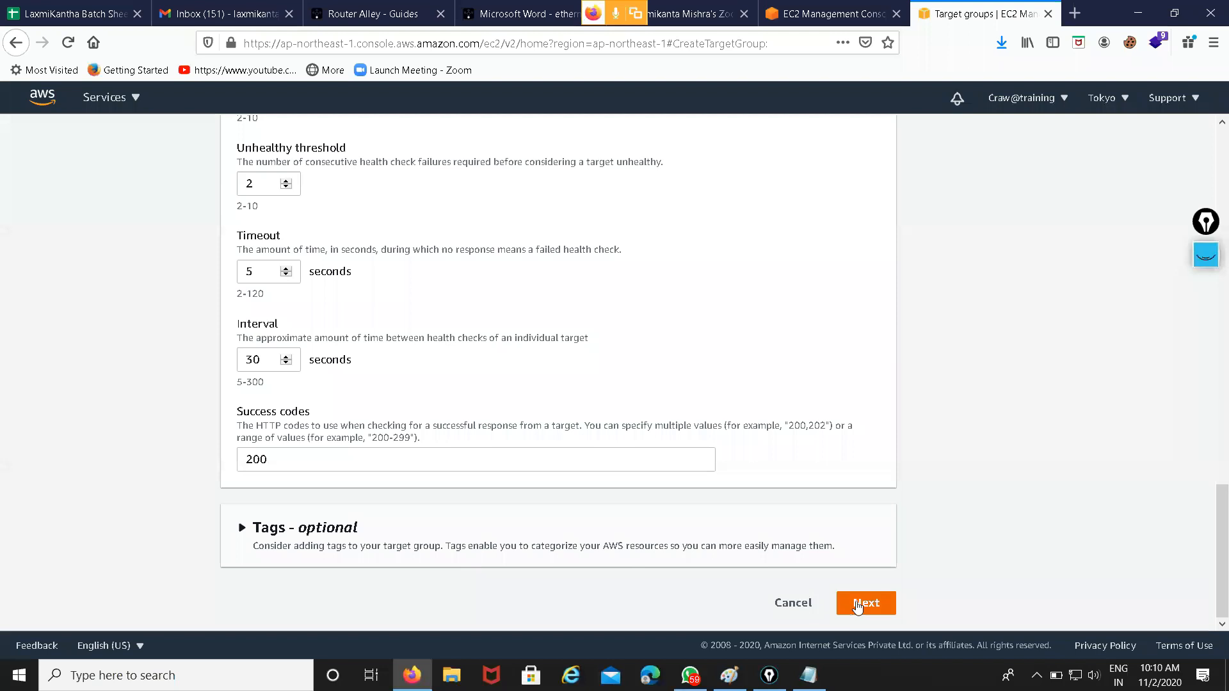
{"action": "left_click", "coordinate": [862, 602]}
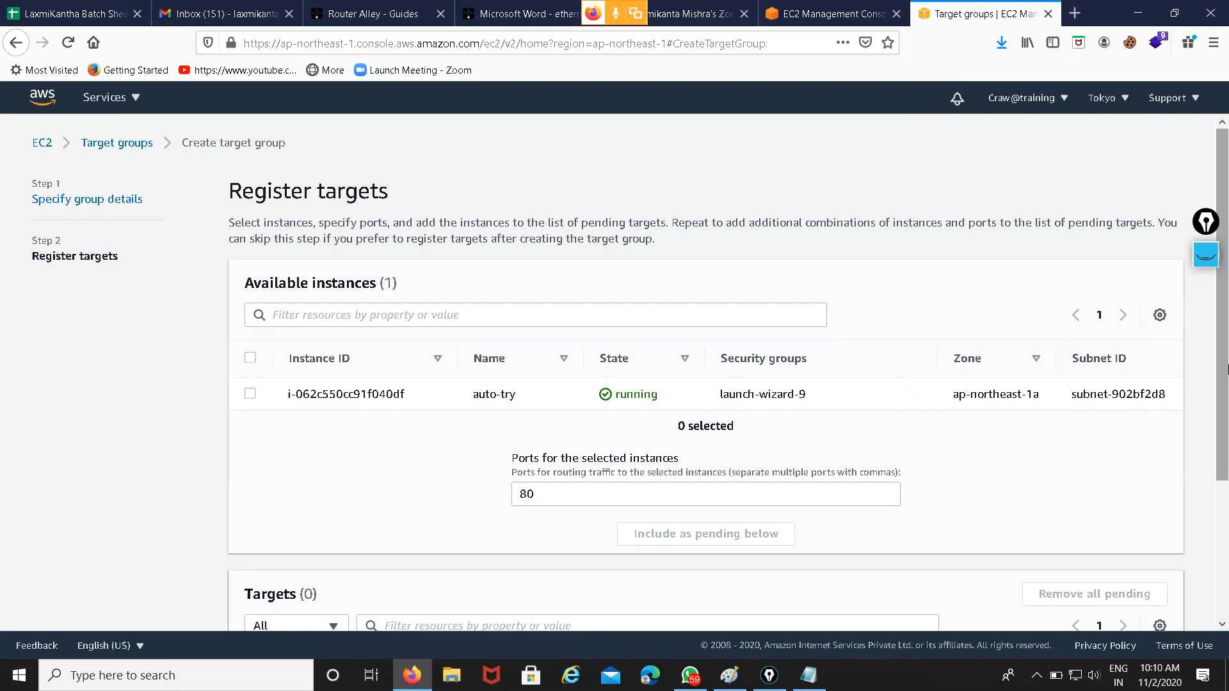
Create target group puneet-2nd with no instances registered, back in the Auto Scaling wizard
{"action": "scroll", "coordinate": [1224, 366], "scroll_direction": "down", "scroll_amount": 3}
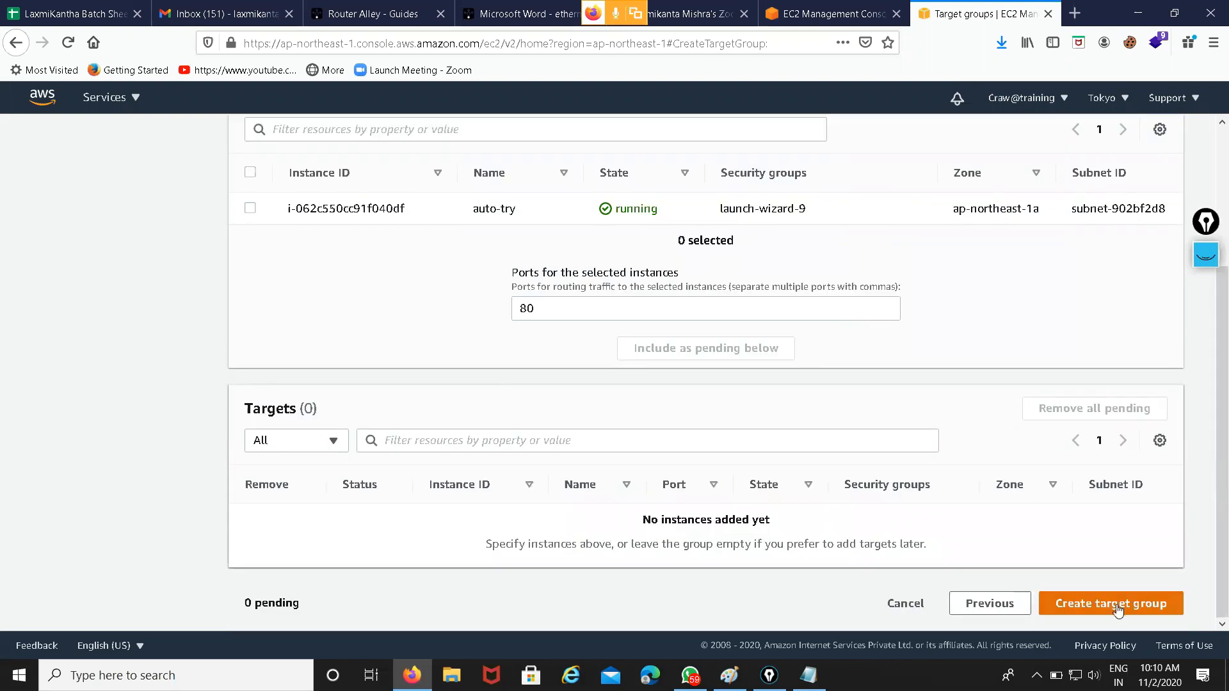
{"action": "left_click", "coordinate": [1117, 610]}
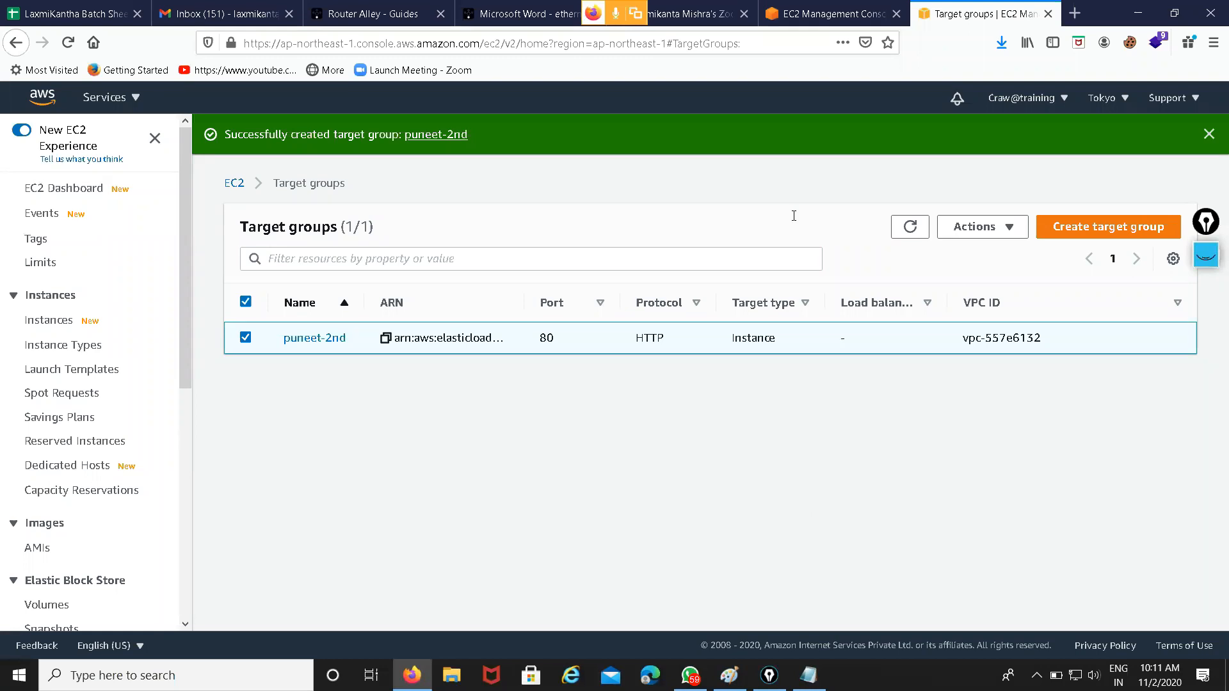
{"action": "left_click", "coordinate": [856, 9]}
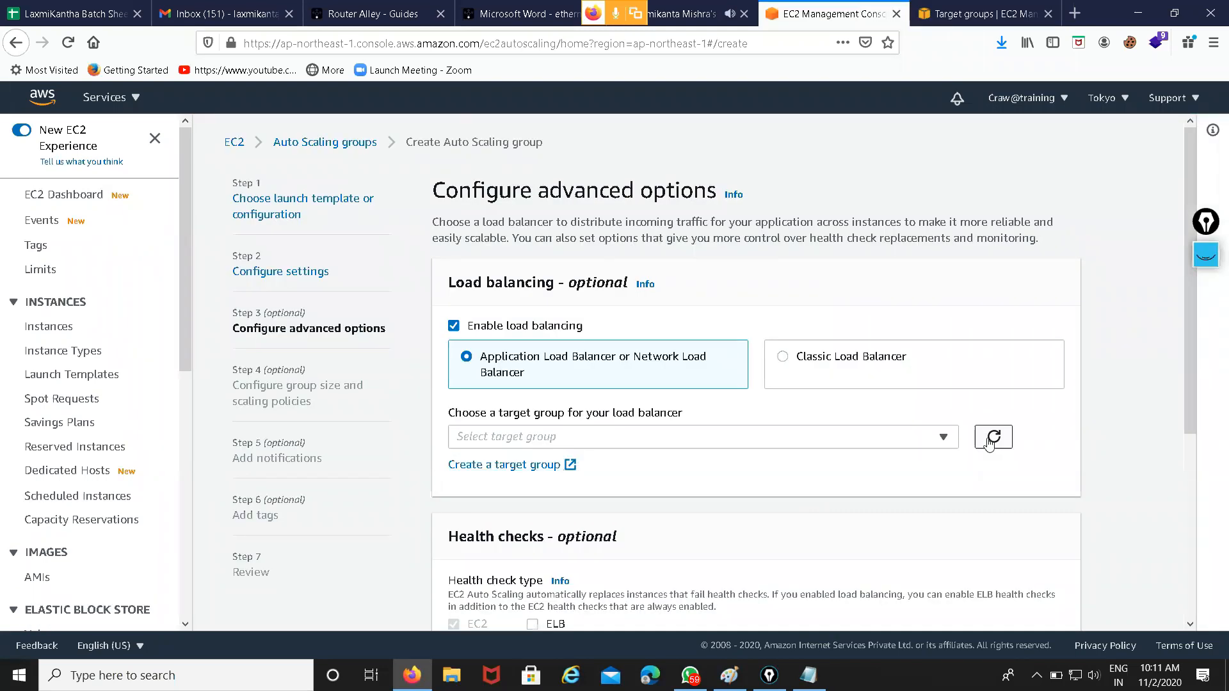
Attach the puneet-2nd target group to the Auto Scaling group and continue
{"action": "left_click", "coordinate": [913, 442]}
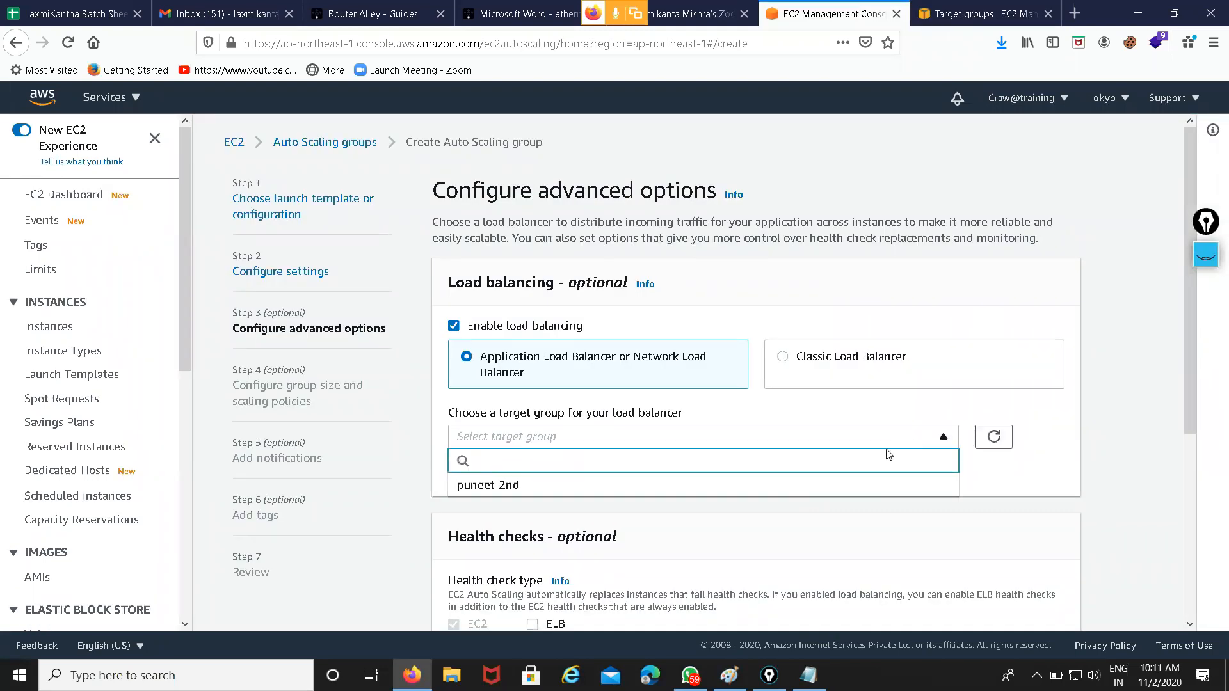
{"action": "left_click", "coordinate": [763, 487]}
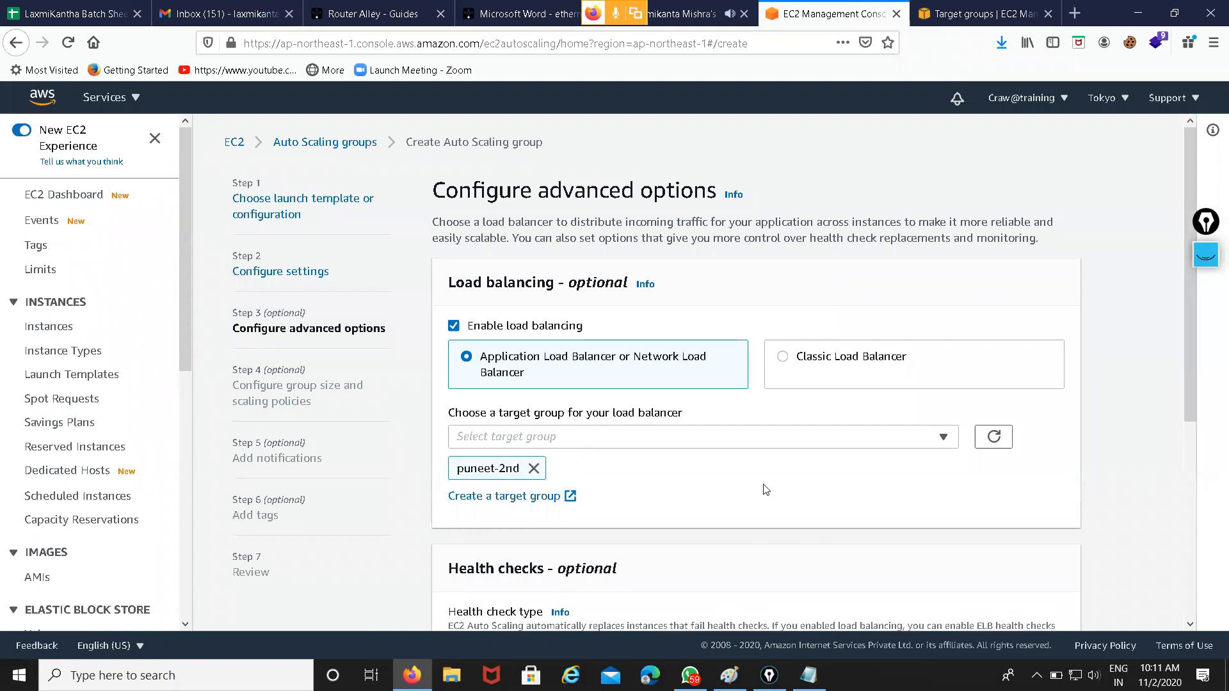
{"action": "left_click_drag", "start_coordinate": [1192, 355], "coordinate": [1159, 570]}
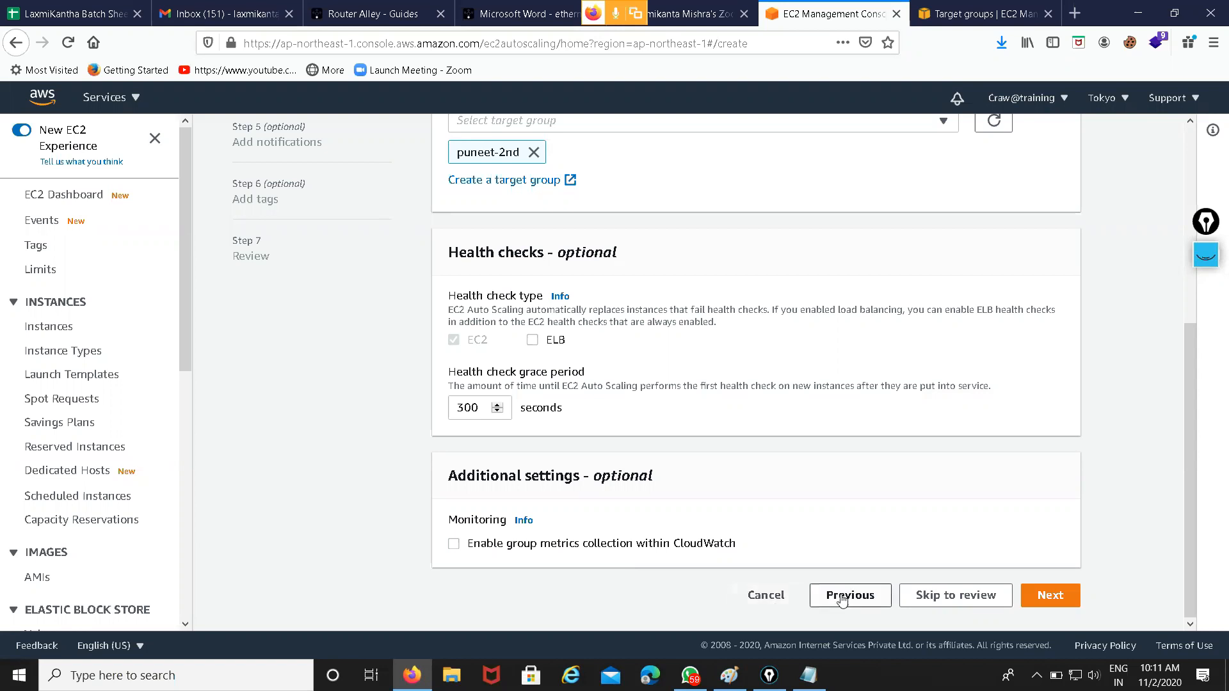
{"action": "left_click", "coordinate": [1057, 597]}
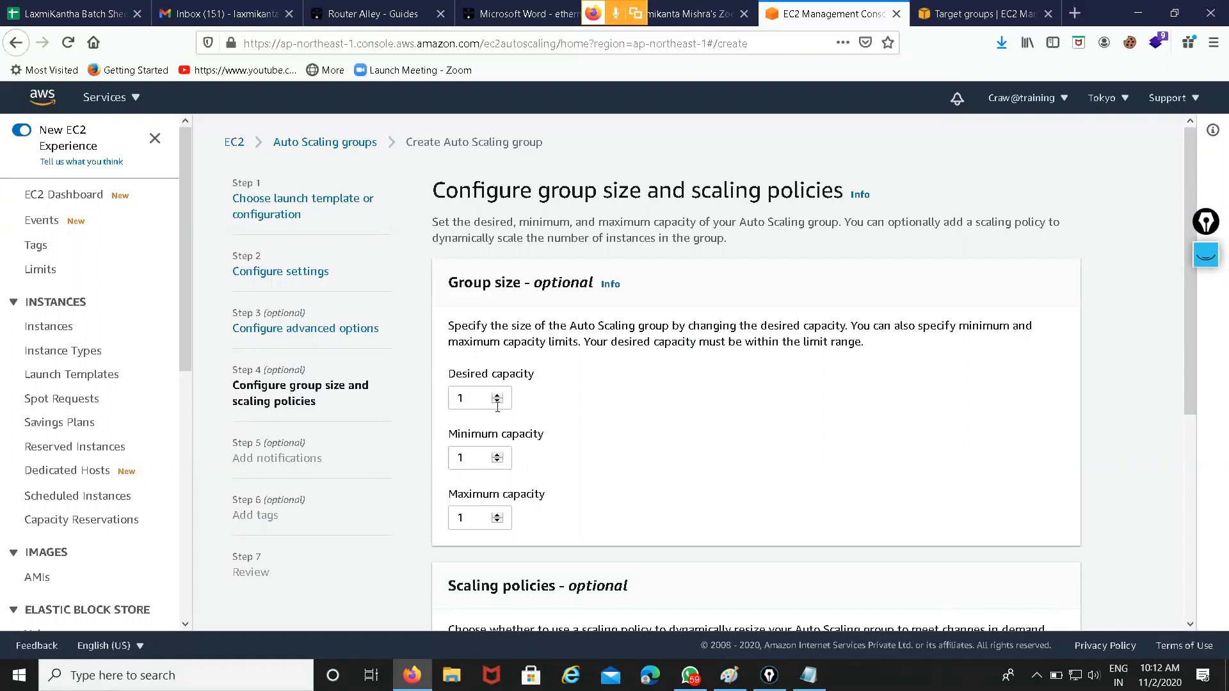
Set the group's maximum capacity to 2
{"action": "left_click", "coordinate": [480, 398]}
{"action": "left_click", "coordinate": [480, 459]}
{"action": "left_click", "coordinate": [473, 515]}
{"action": "key", "text": "BackSpace"}
{"action": "type", "text": "0"}
{"action": "key", "text": "BackSpace"}
{"action": "type", "text": "2"}
Raise minimum capacity to 2 and maximum capacity to 4
{"action": "left_click", "coordinate": [477, 395]}
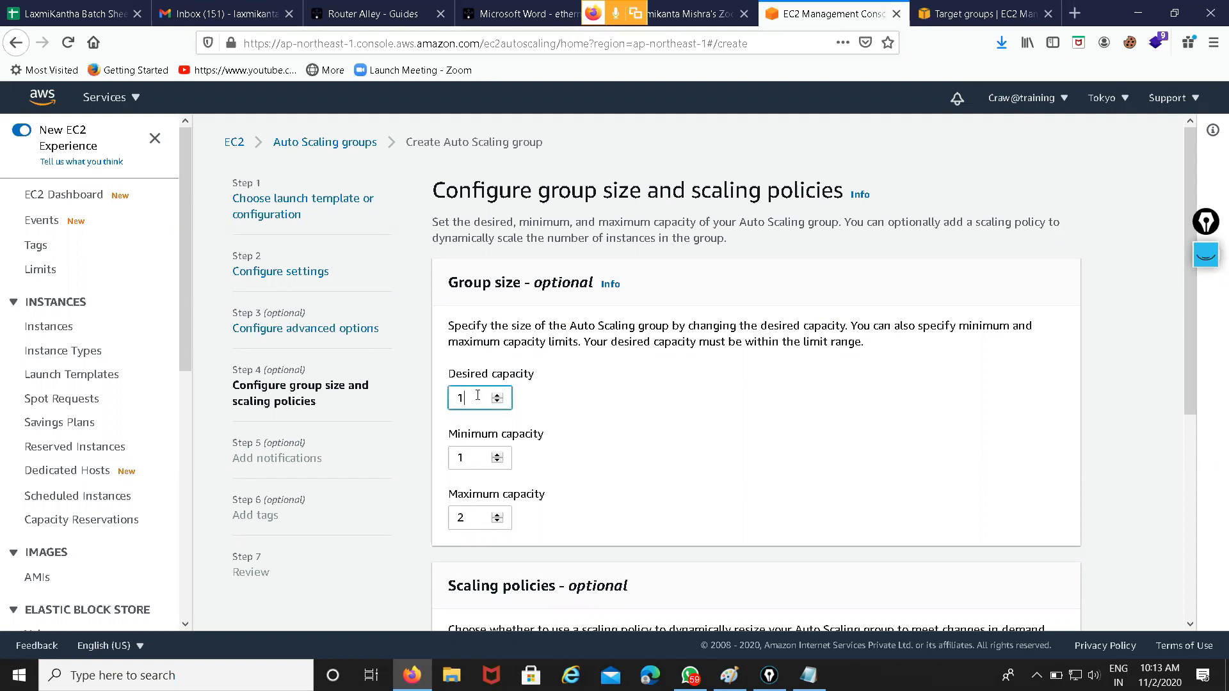
{"action": "left_click", "coordinate": [469, 456]}
{"action": "key", "text": "BackSpace"}
{"action": "type", "text": "0"}
{"action": "key", "text": "BackSpace"}
{"action": "type", "text": "2"}
{"action": "left_click", "coordinate": [475, 516]}
{"action": "key", "text": "BackSpace"}
{"action": "type", "text": "4"}
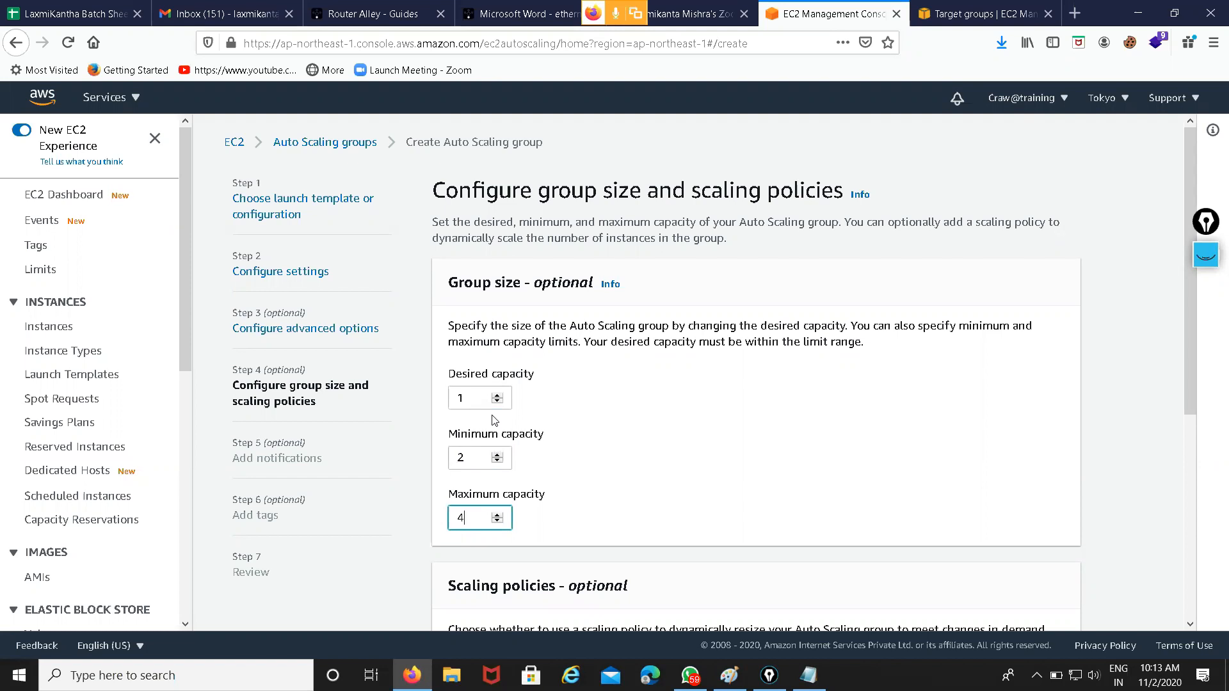
Change desired capacity to 1, then to 6
{"action": "left_click", "coordinate": [475, 398]}
{"action": "key", "text": "BackSpace"}
{"action": "type", "text": "0"}
{"action": "key", "text": "BackSpace"}
{"action": "type", "text": "1"}
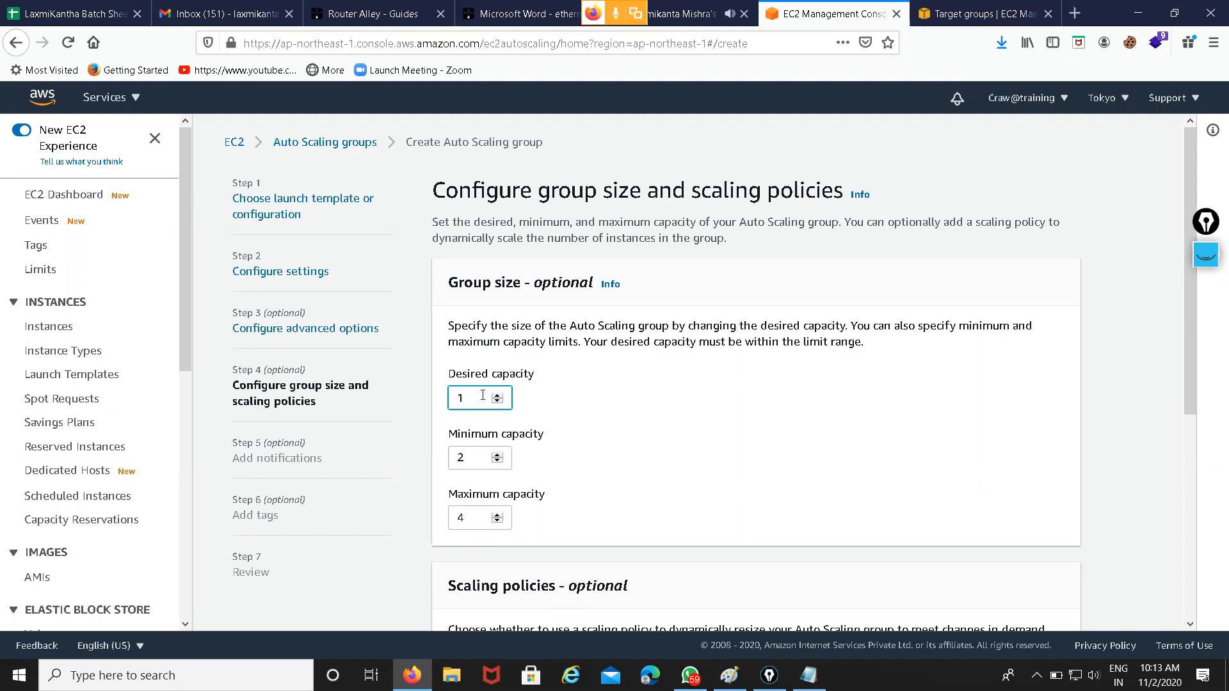
{"action": "key", "text": "BackSpace"}
{"action": "type", "text": "0"}
{"action": "key", "text": "BackSpace"}
{"action": "type", "text": "6"}
{"action": "key", "text": "Tab"}
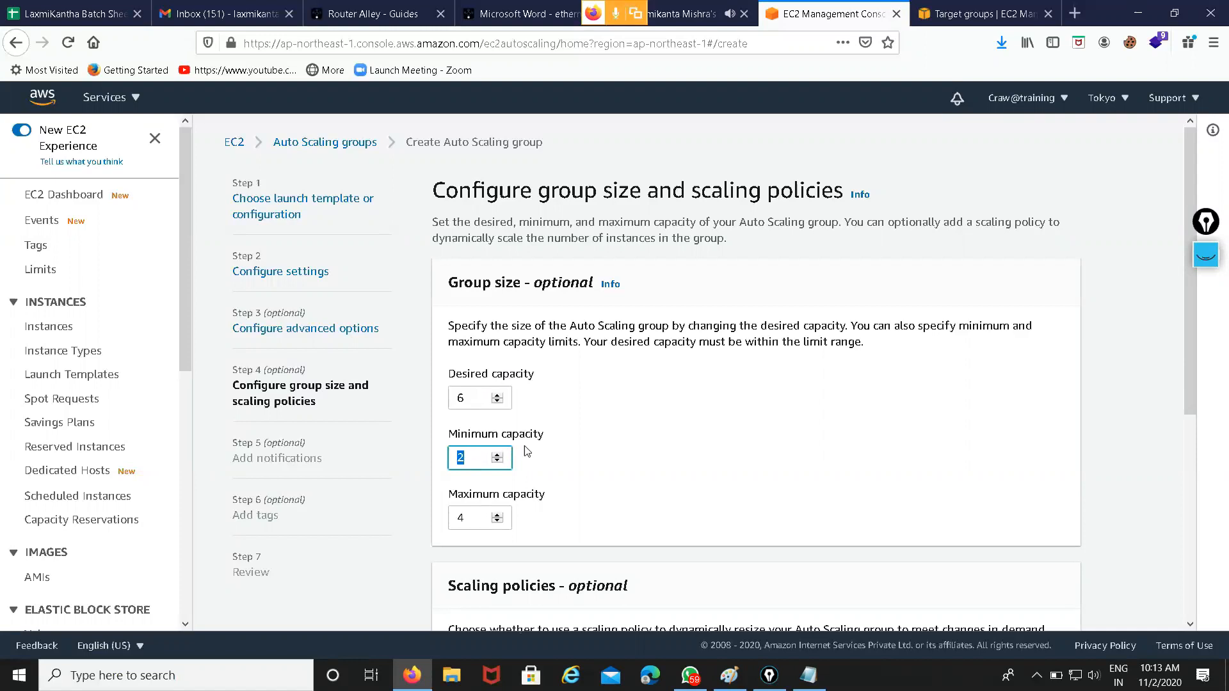
Settle the group size at desired capacity 1, minimum 1 and maximum 2
{"action": "left_click", "coordinate": [478, 396]}
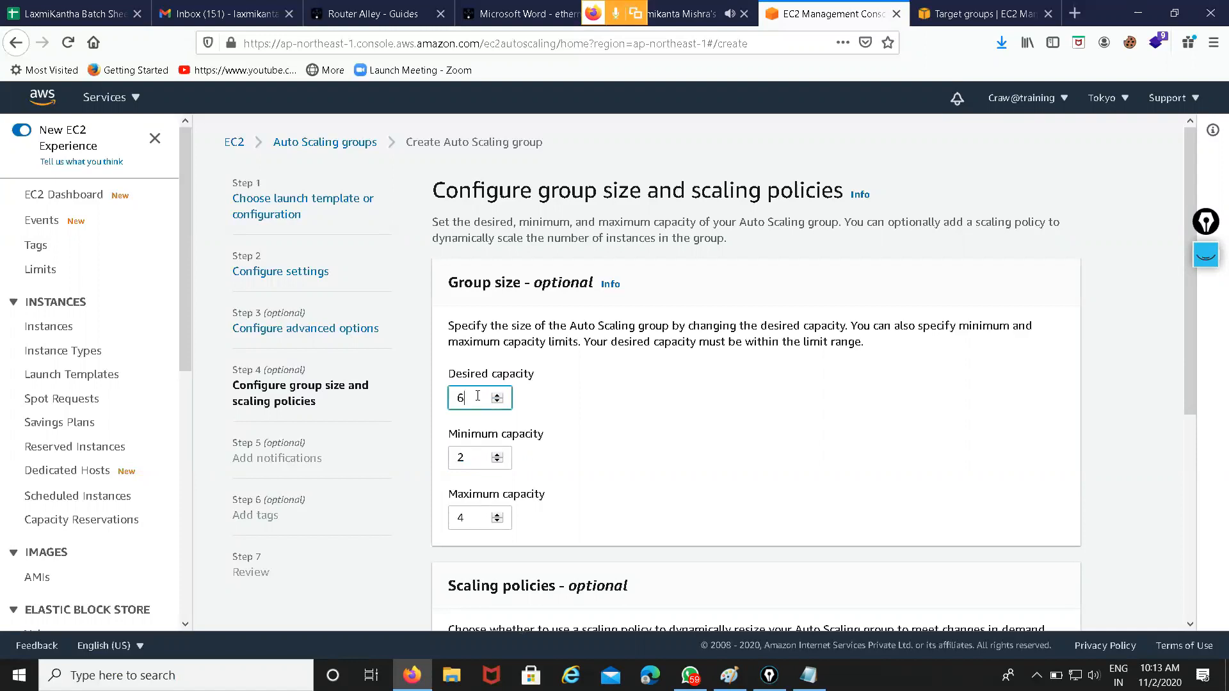
{"action": "key", "text": "BackSpace"}
{"action": "type", "text": "0"}
{"action": "key", "text": "BackSpace"}
{"action": "type", "text": "1"}
{"action": "left_click", "coordinate": [468, 456]}
{"action": "key", "text": "BackSpace"}
{"action": "type", "text": "0"}
{"action": "key", "text": "BackSpace"}
{"action": "type", "text": "1"}
{"action": "left_click", "coordinate": [466, 518]}
{"action": "key", "text": "BackSpace"}
{"action": "type", "text": "0"}
{"action": "key", "text": "BackSpace"}
{"action": "type", "text": "2"}
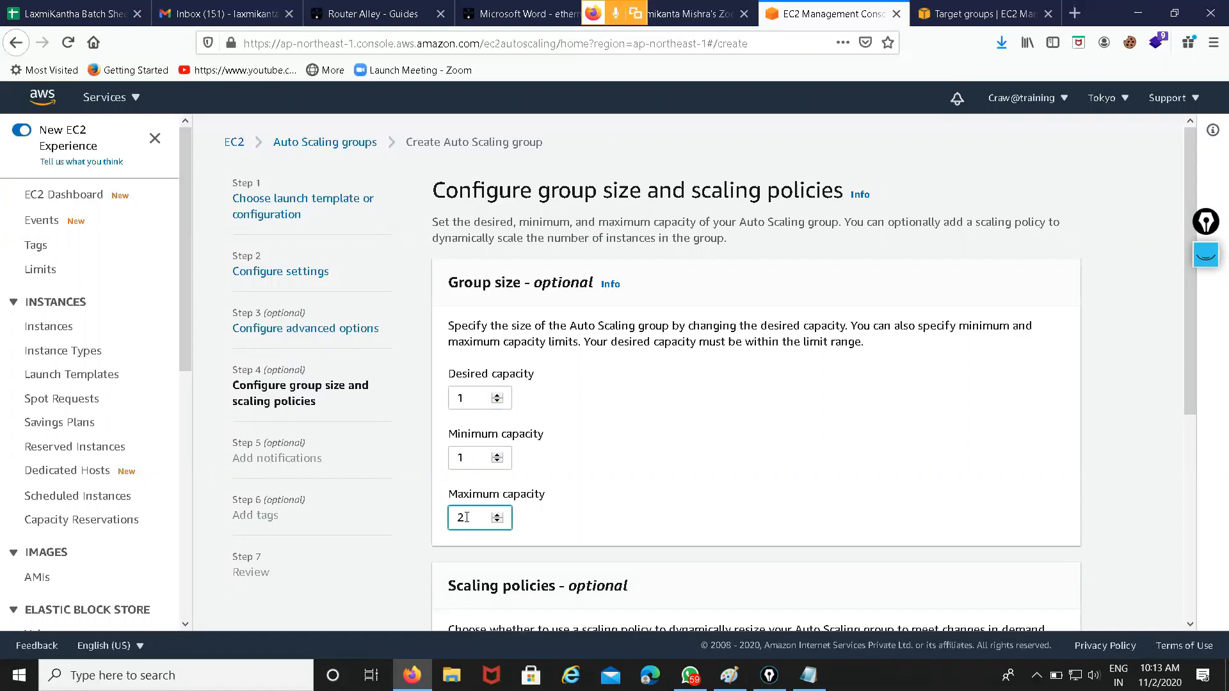
{"action": "left_click", "coordinate": [616, 502]}
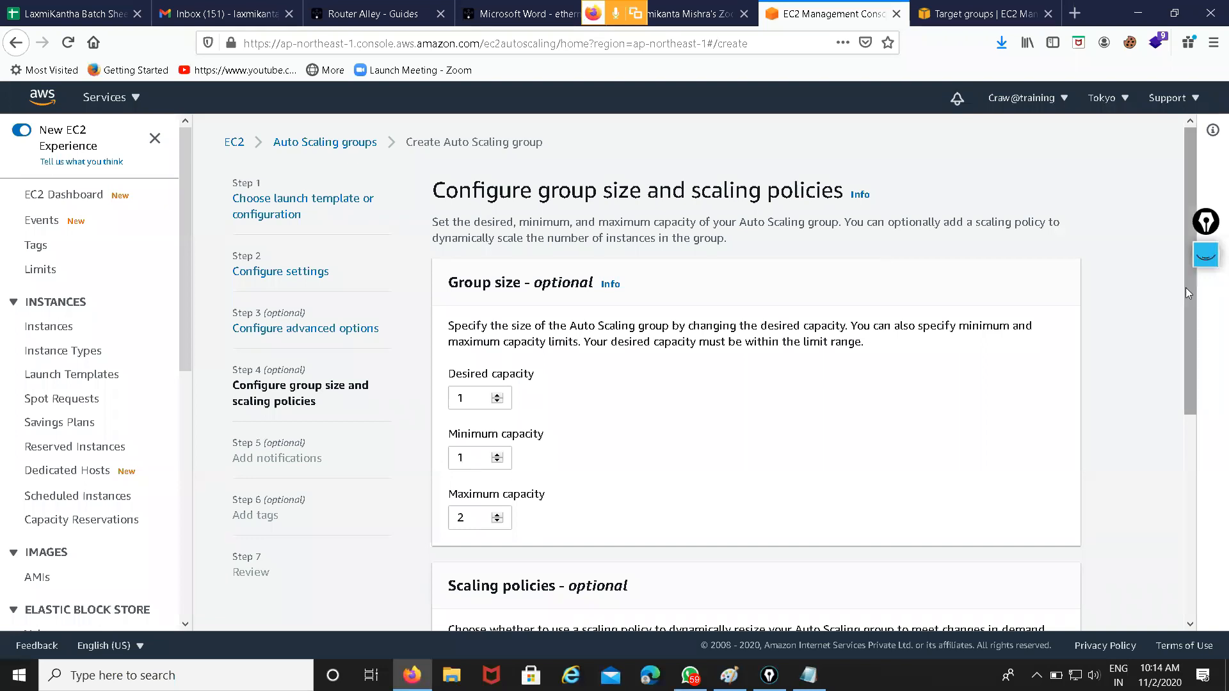
Choose a target tracking scaling policy with Average CPU utilization as the metric
{"action": "left_click_drag", "start_coordinate": [1192, 290], "coordinate": [1169, 491]}
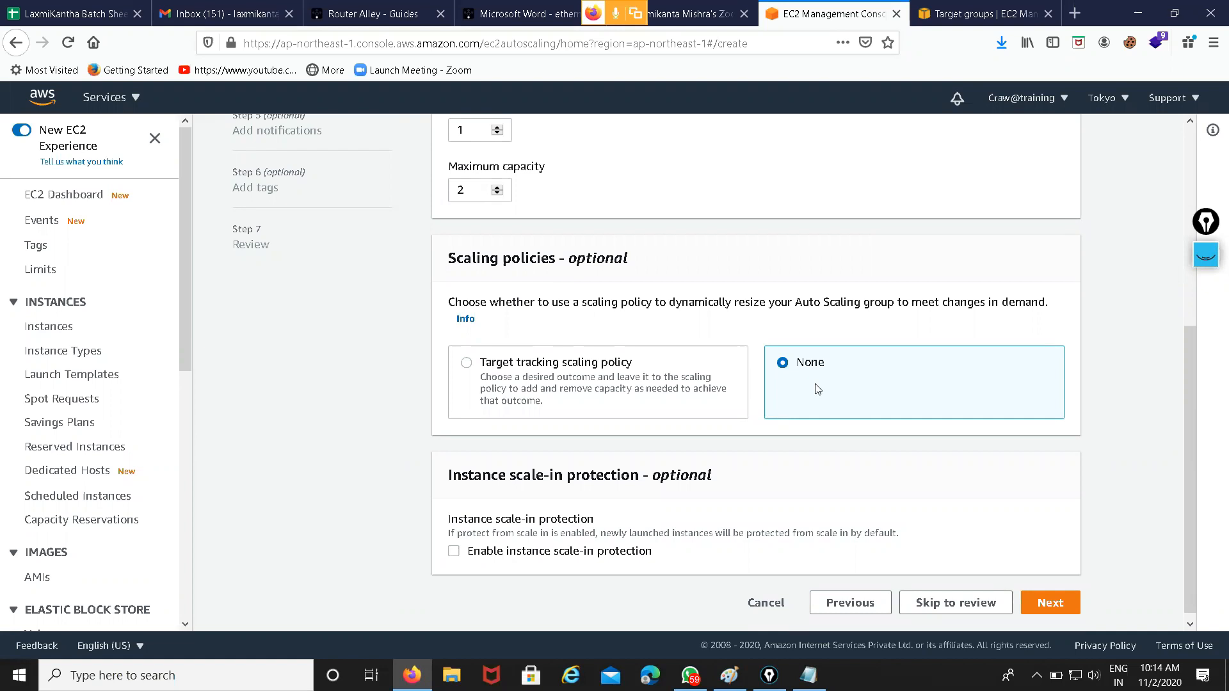
{"action": "left_click", "coordinate": [467, 363]}
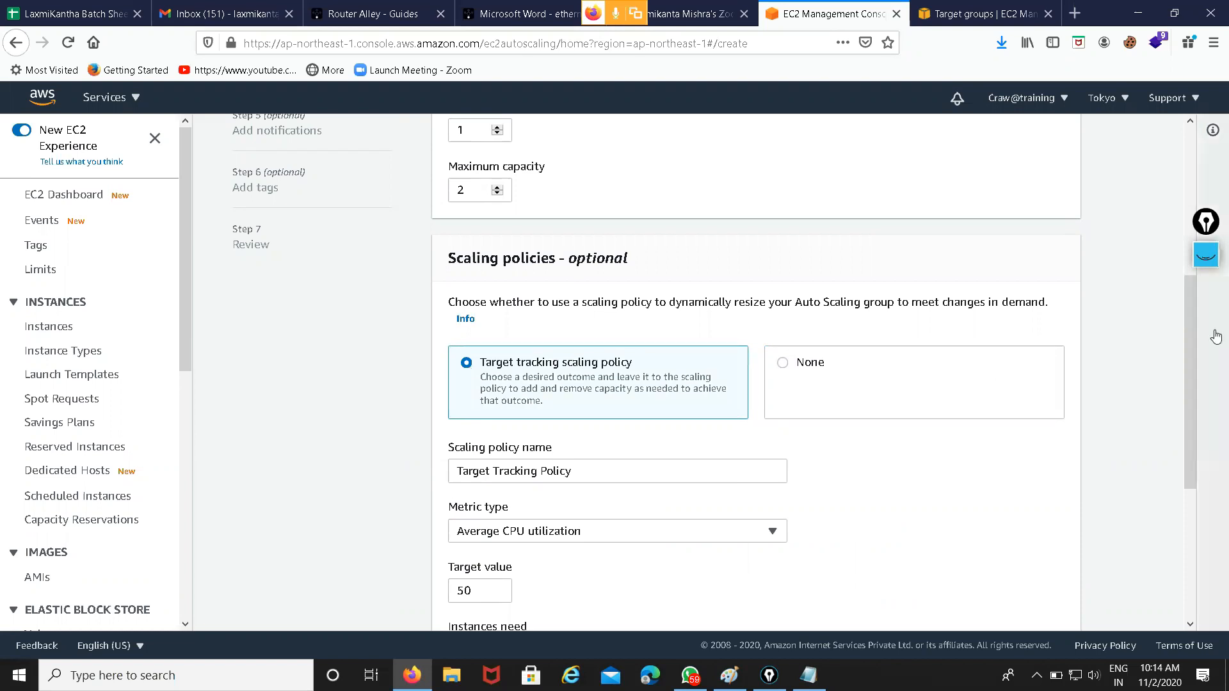
{"action": "left_click_drag", "start_coordinate": [1189, 325], "coordinate": [1185, 396]}
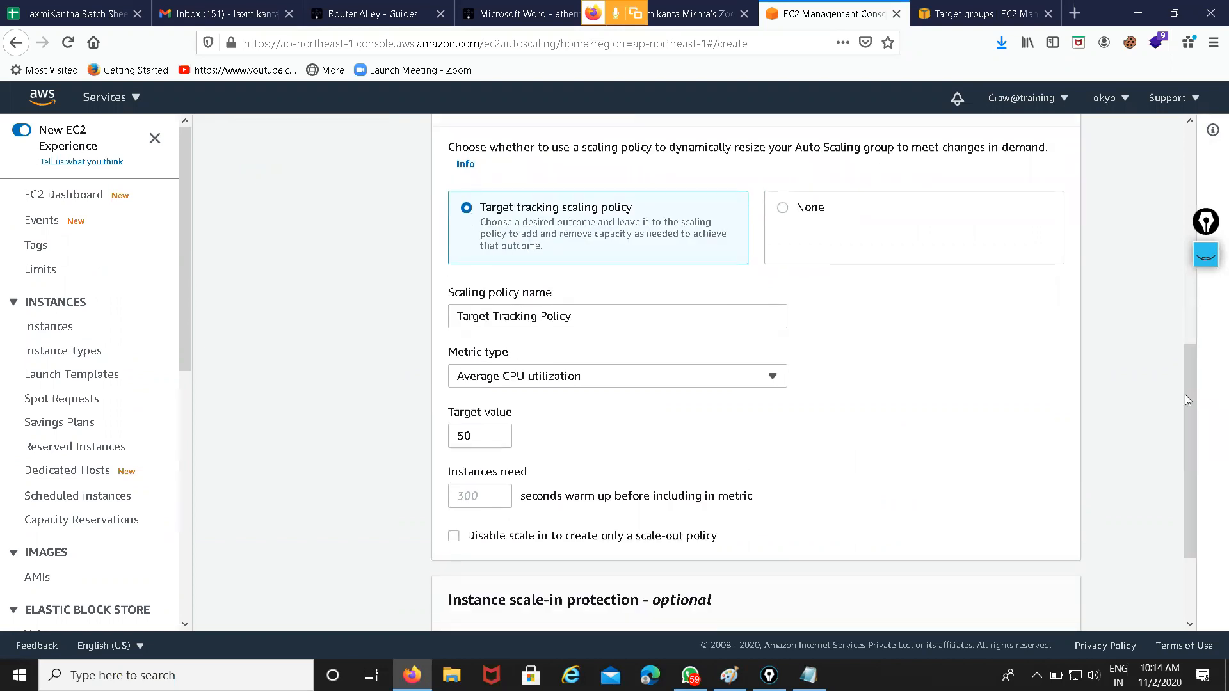
{"action": "left_click", "coordinate": [583, 384]}
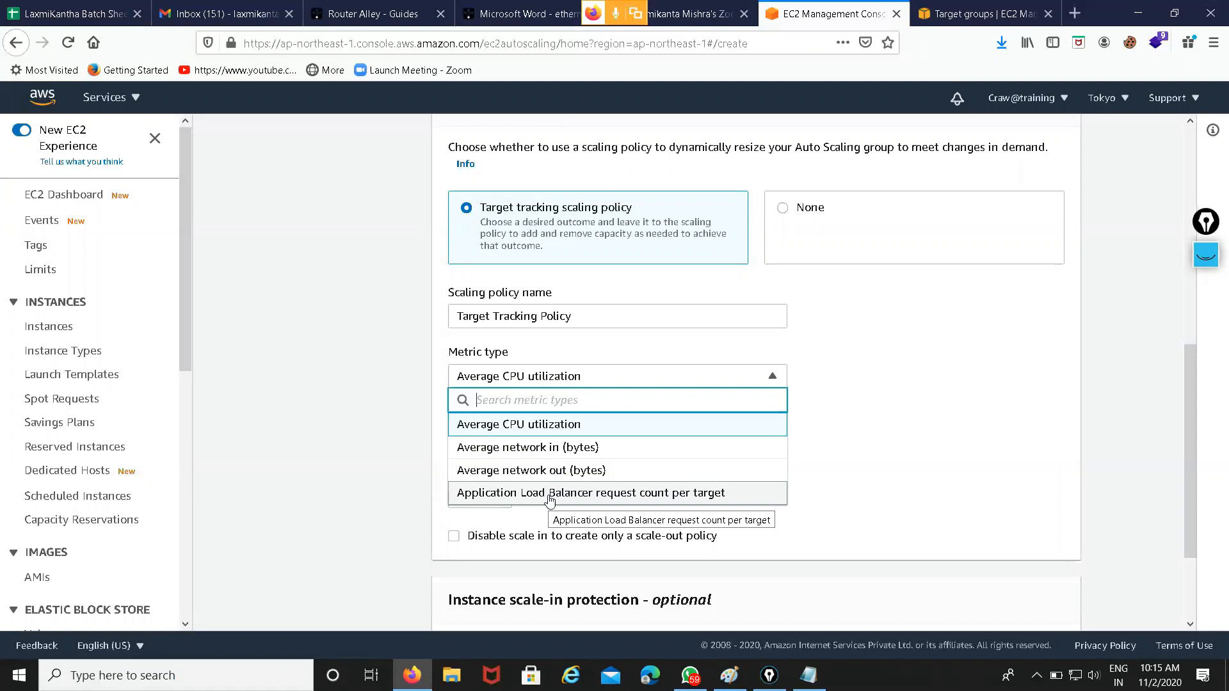
Keep Average CPU utilization as the metric, with target value 70 and 300-second instance warm-up
{"action": "left_click", "coordinate": [546, 427]}
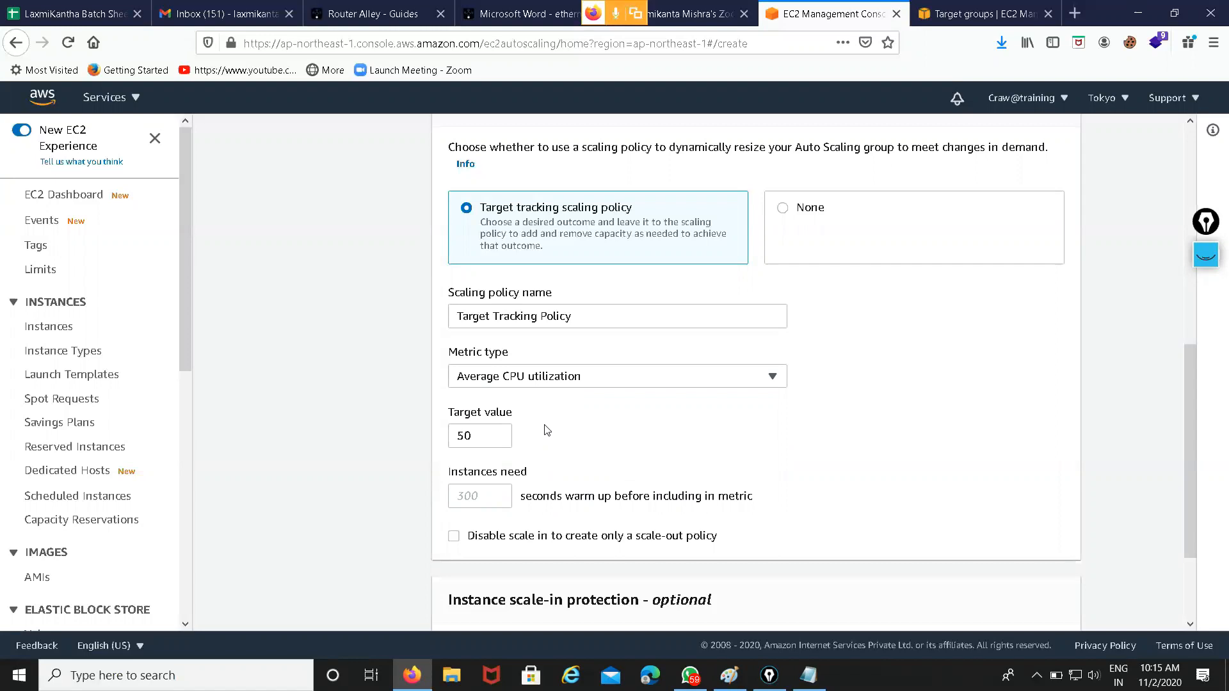
{"action": "left_click", "coordinate": [487, 439]}
{"action": "type", "text": "300"}
{"action": "left_click", "coordinate": [484, 426]}
{"action": "key", "text": "BackSpace"}
{"action": "key", "text": "BackSpace"}
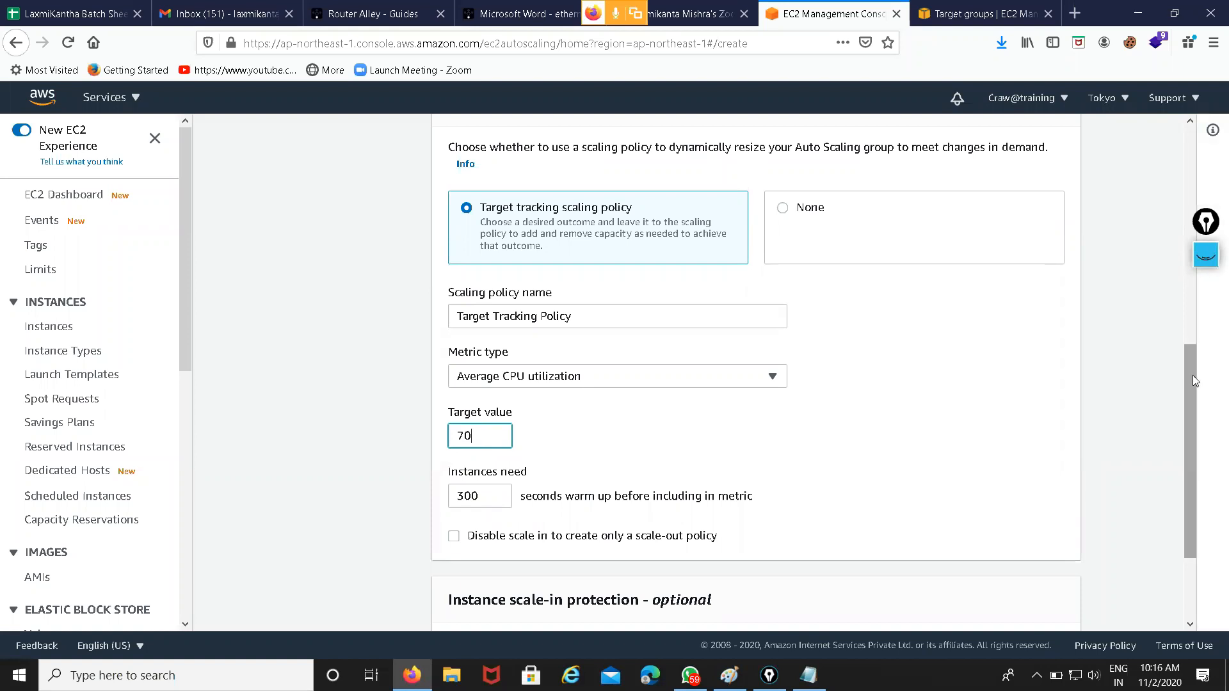
{"action": "left_click_drag", "start_coordinate": [1193, 375], "coordinate": [1205, 507]}
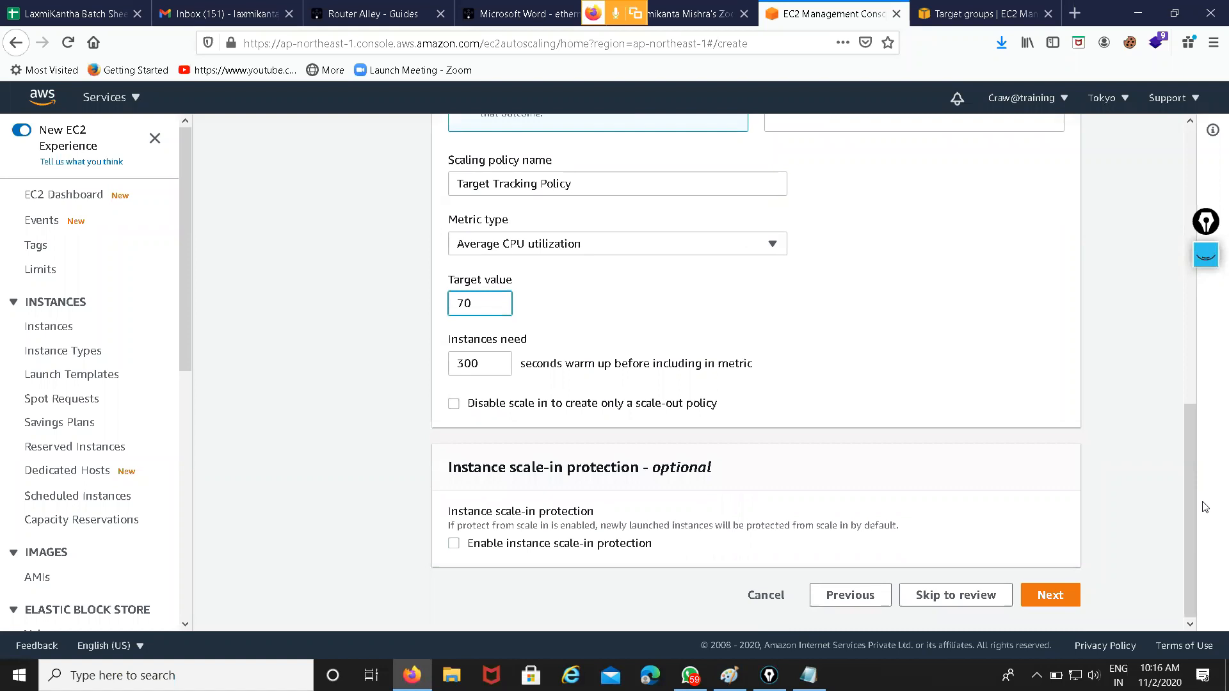
Move to the notifications step and add Notification 1, leaving its SNS Topic unset
{"action": "left_click", "coordinate": [1056, 595]}
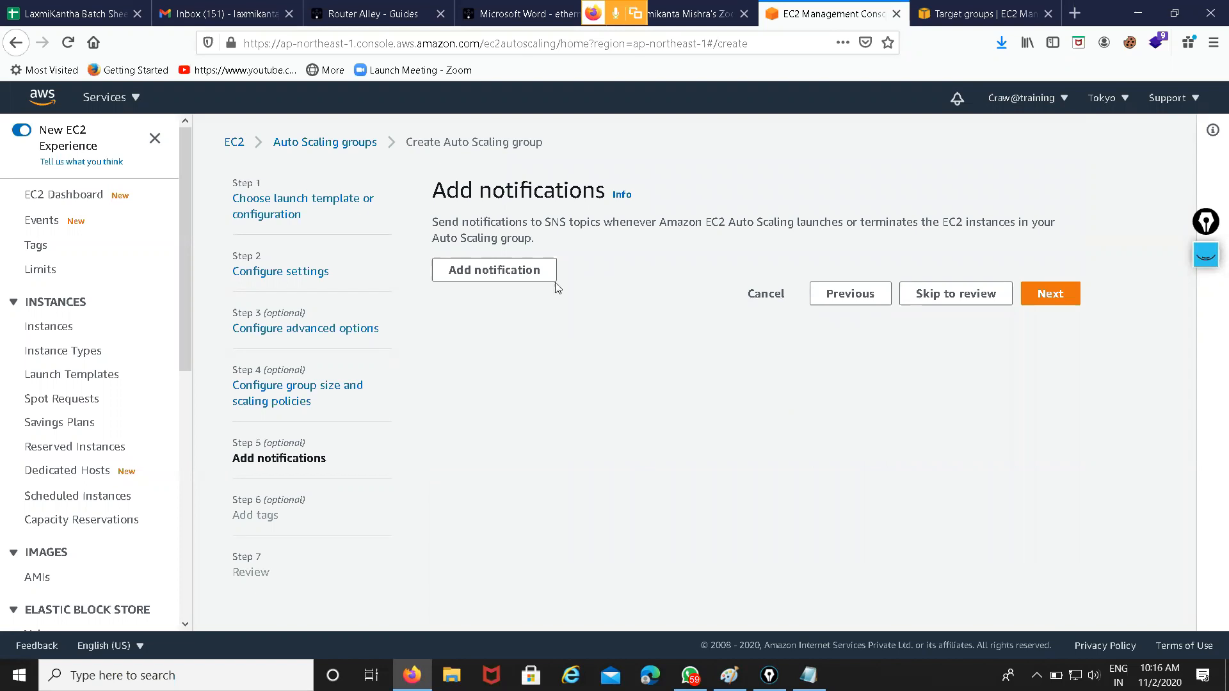
{"action": "left_click", "coordinate": [538, 280]}
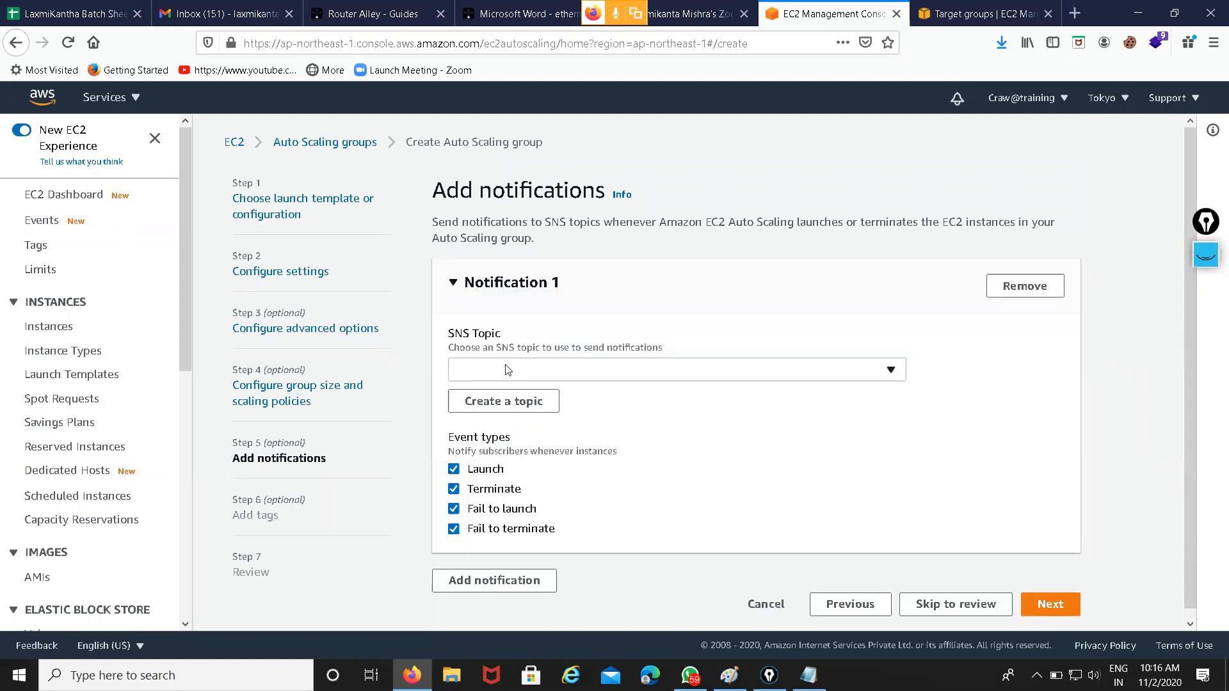
{"action": "left_click_drag", "start_coordinate": [447, 336], "coordinate": [513, 338]}
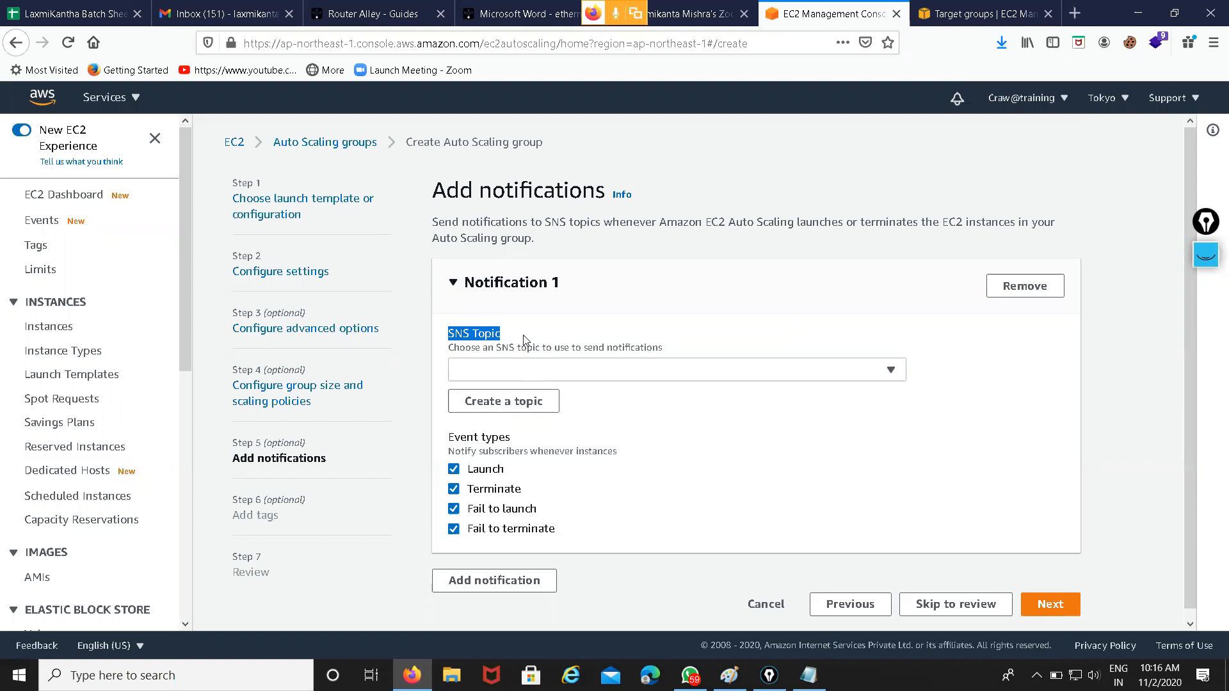
Try Next and Skip to review; the missing SNS topic error blocks both
{"action": "left_click", "coordinate": [1051, 605]}
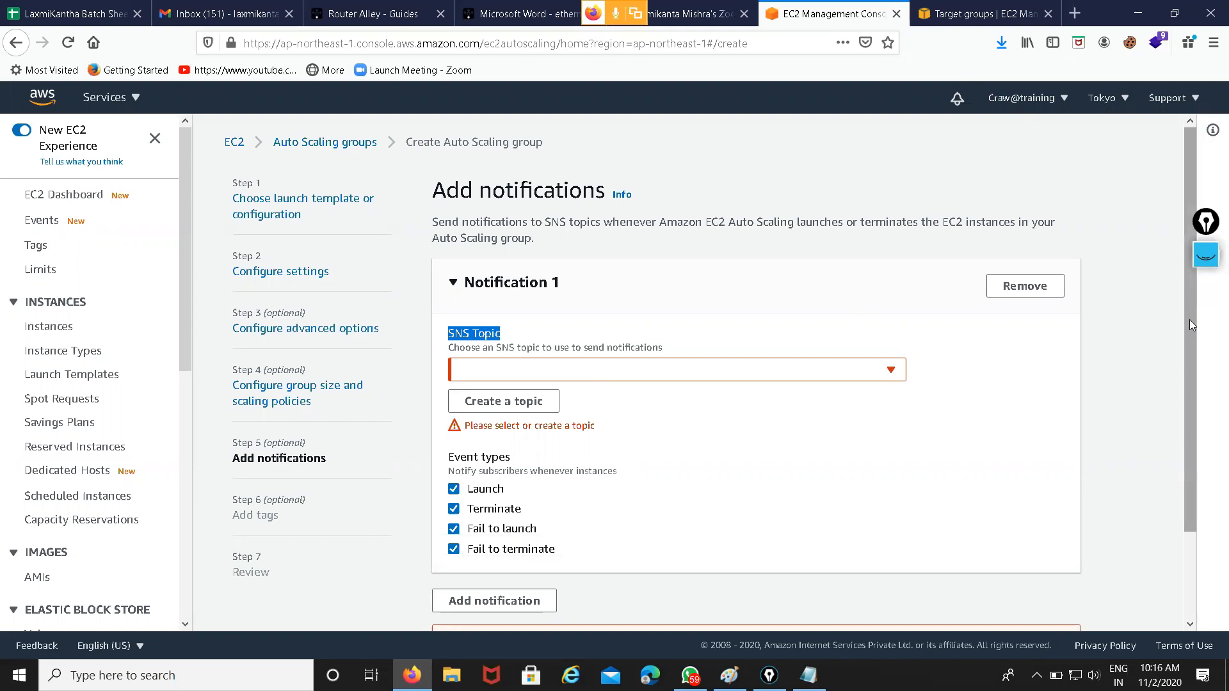
{"action": "scroll", "coordinate": [1189, 320], "scroll_direction": "down", "scroll_amount": 3}
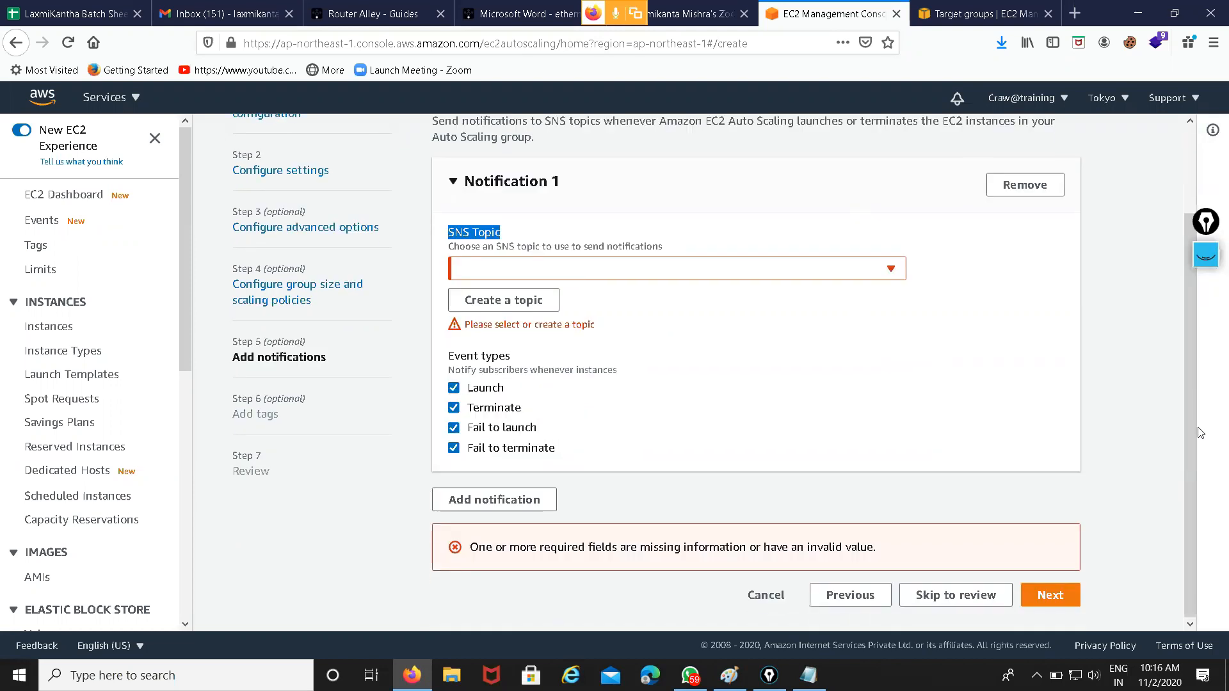
{"action": "left_click", "coordinate": [953, 594]}
{"action": "left_click", "coordinate": [321, 304]}
Return to the group size step and advance through notifications, with none configured, to Add tags
{"action": "left_click", "coordinate": [280, 296]}
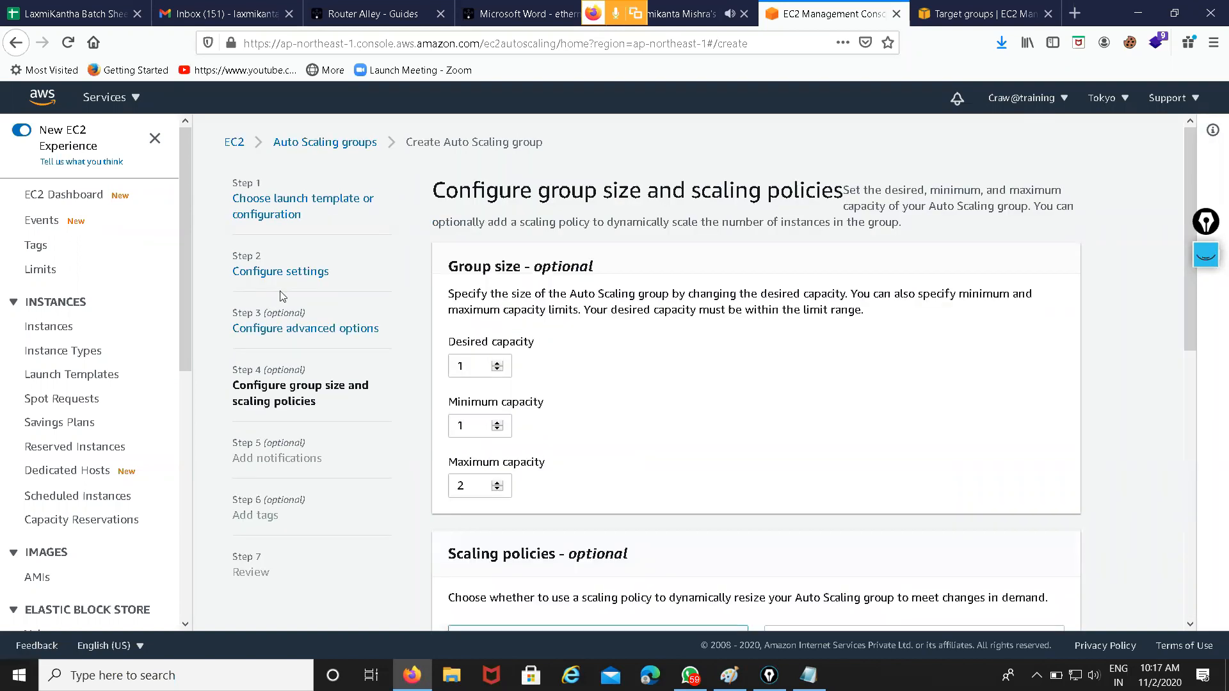
{"action": "left_click_drag", "start_coordinate": [1190, 304], "coordinate": [1188, 589]}
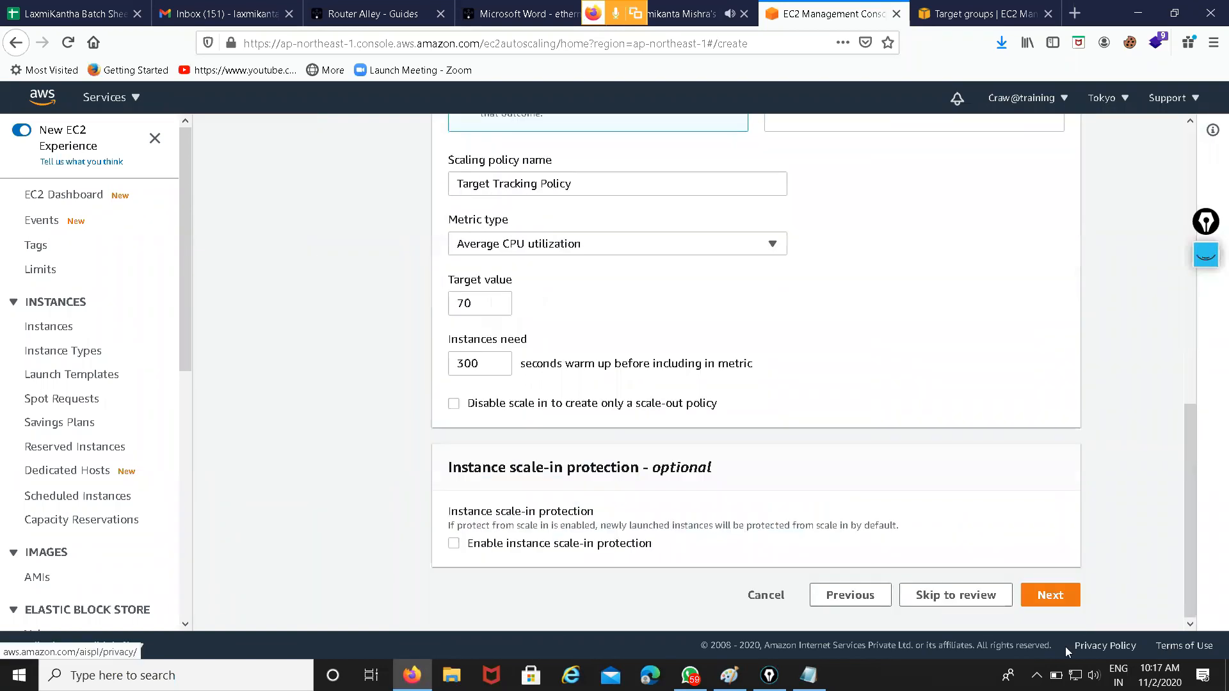
{"action": "left_click", "coordinate": [1050, 597]}
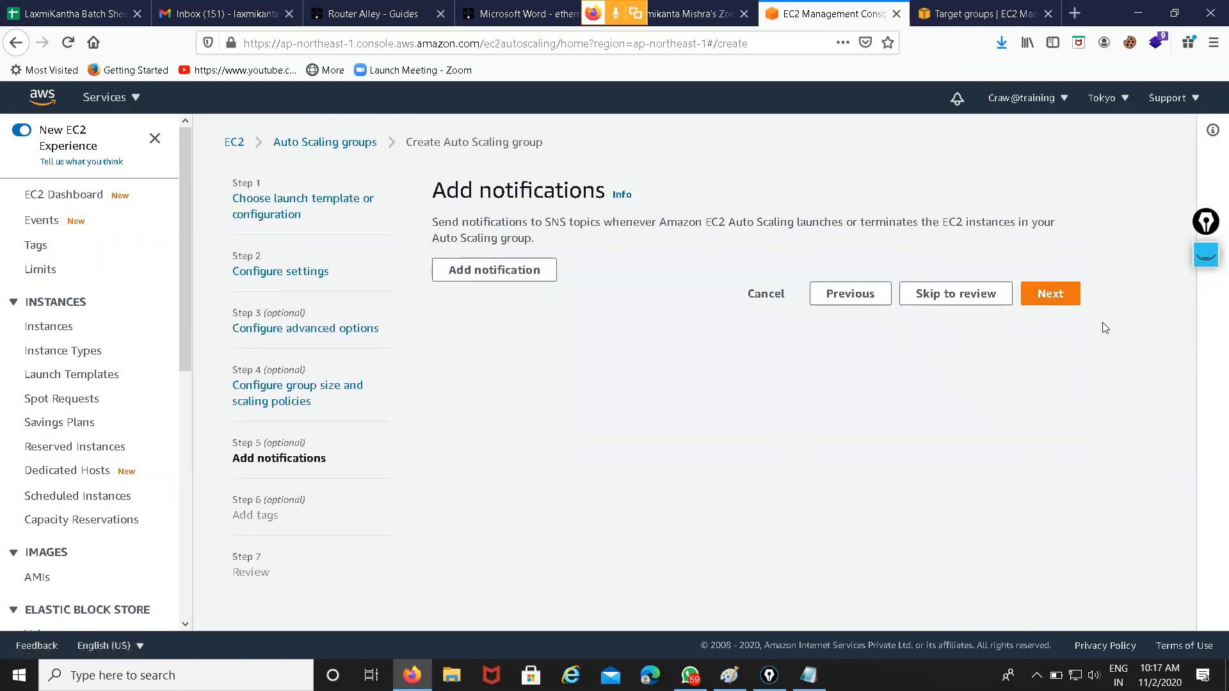
{"action": "left_click", "coordinate": [1064, 297]}
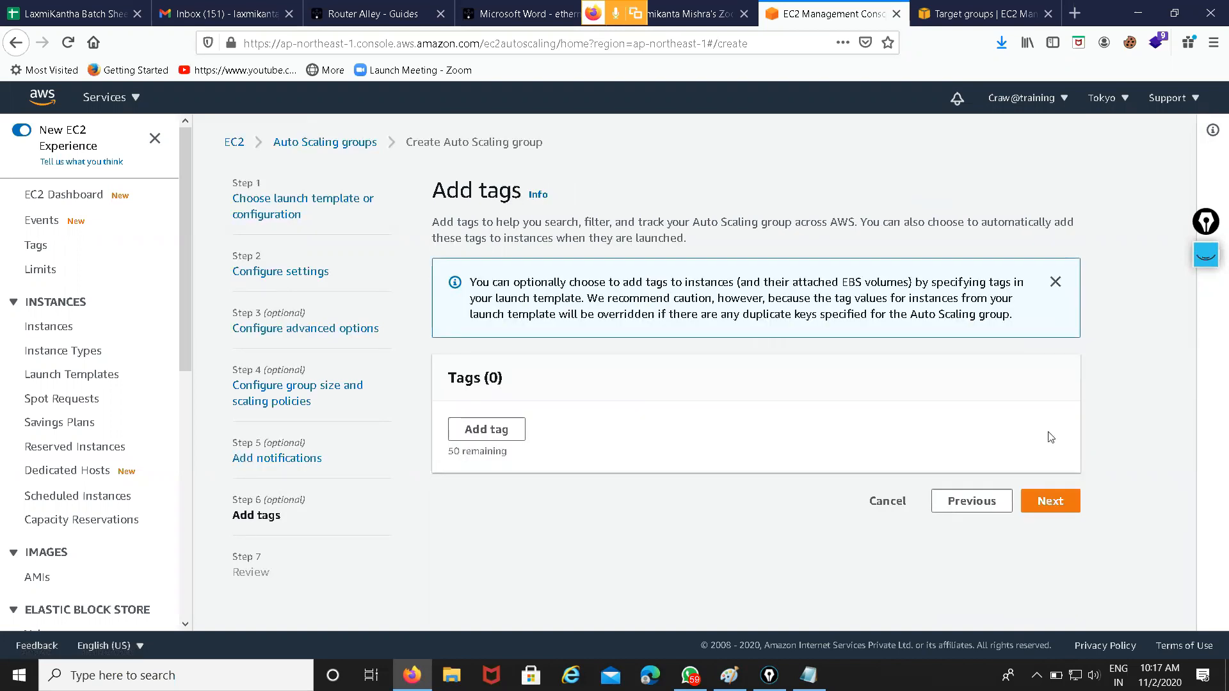
Review the settings and create the Auto Scaling group puneet_autoscale
{"action": "left_click", "coordinate": [1051, 505]}
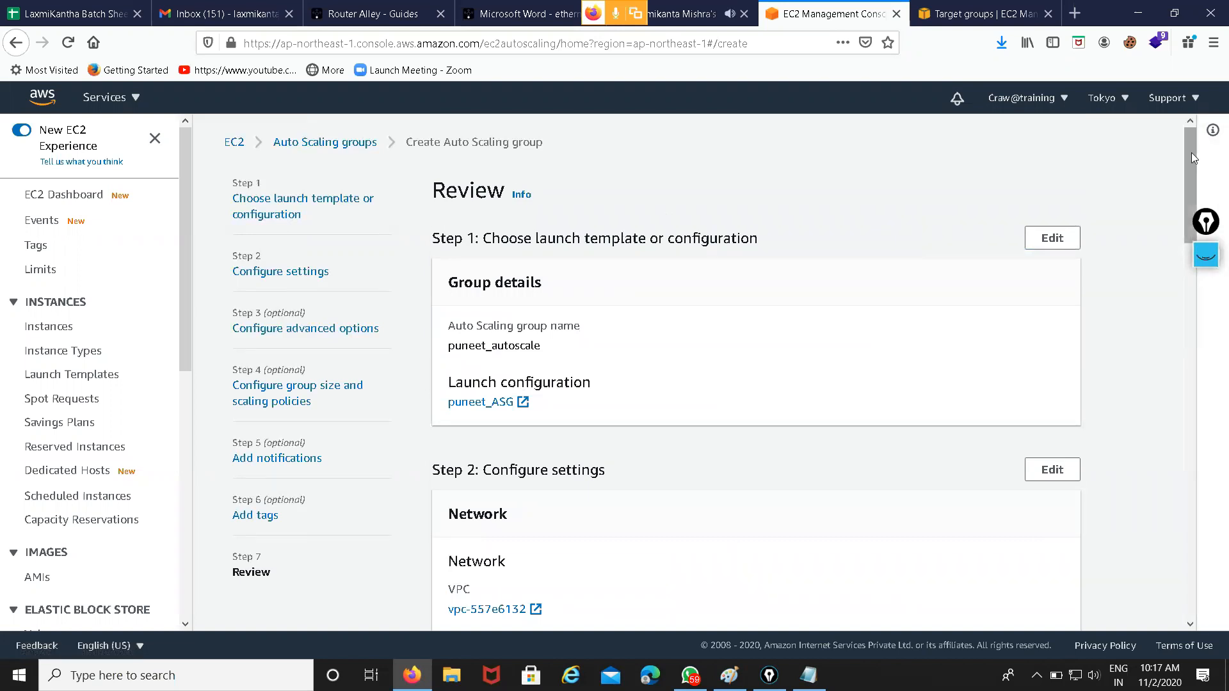
{"action": "left_click_drag", "start_coordinate": [1192, 152], "coordinate": [1173, 565]}
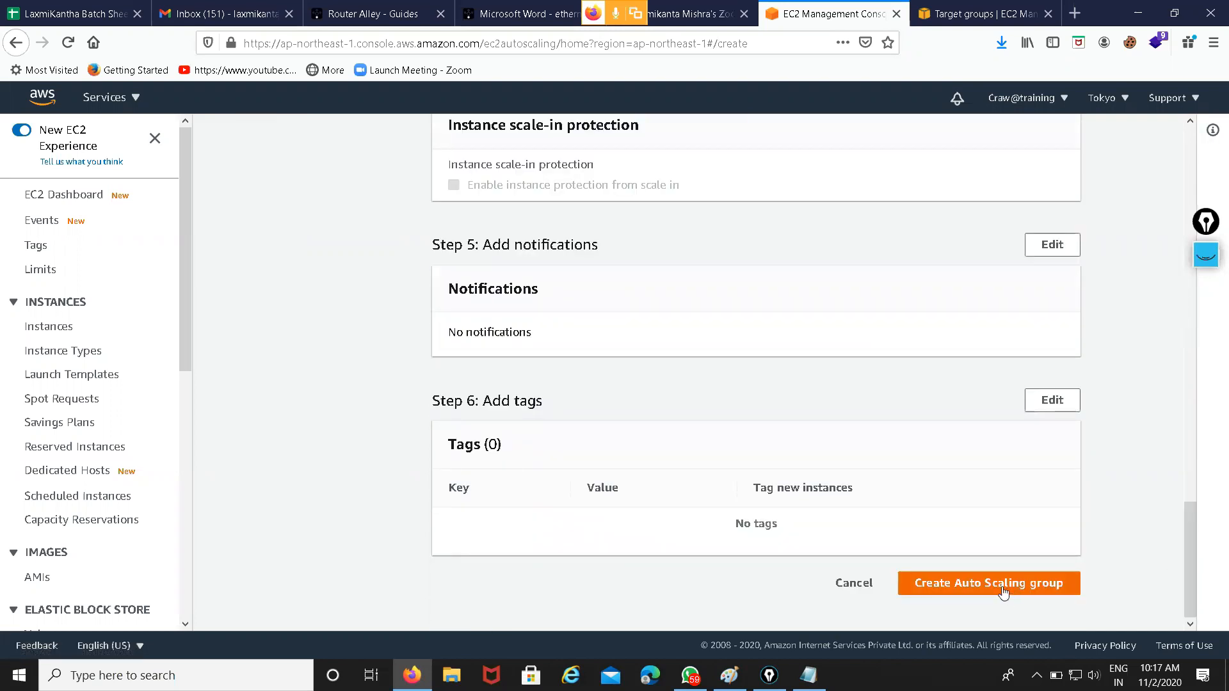
{"action": "left_click", "coordinate": [994, 586]}
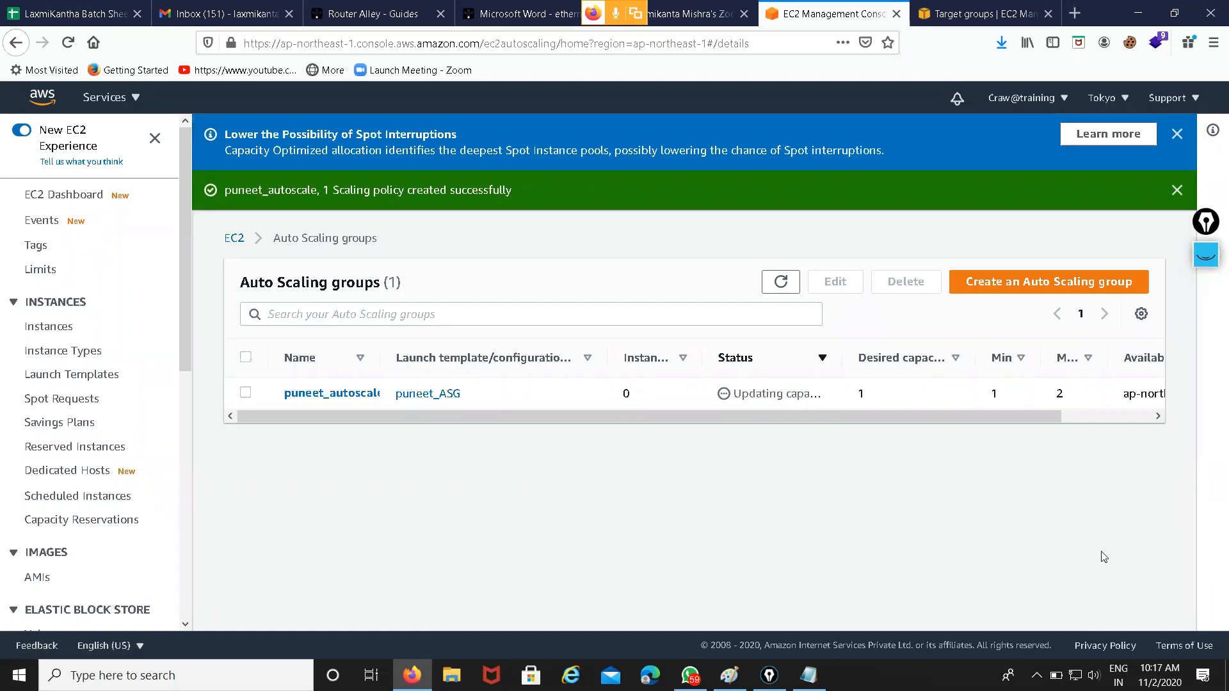
Dismiss the success and Spot notices and select puneet_autoscale to view its details
{"action": "left_click", "coordinate": [1176, 189]}
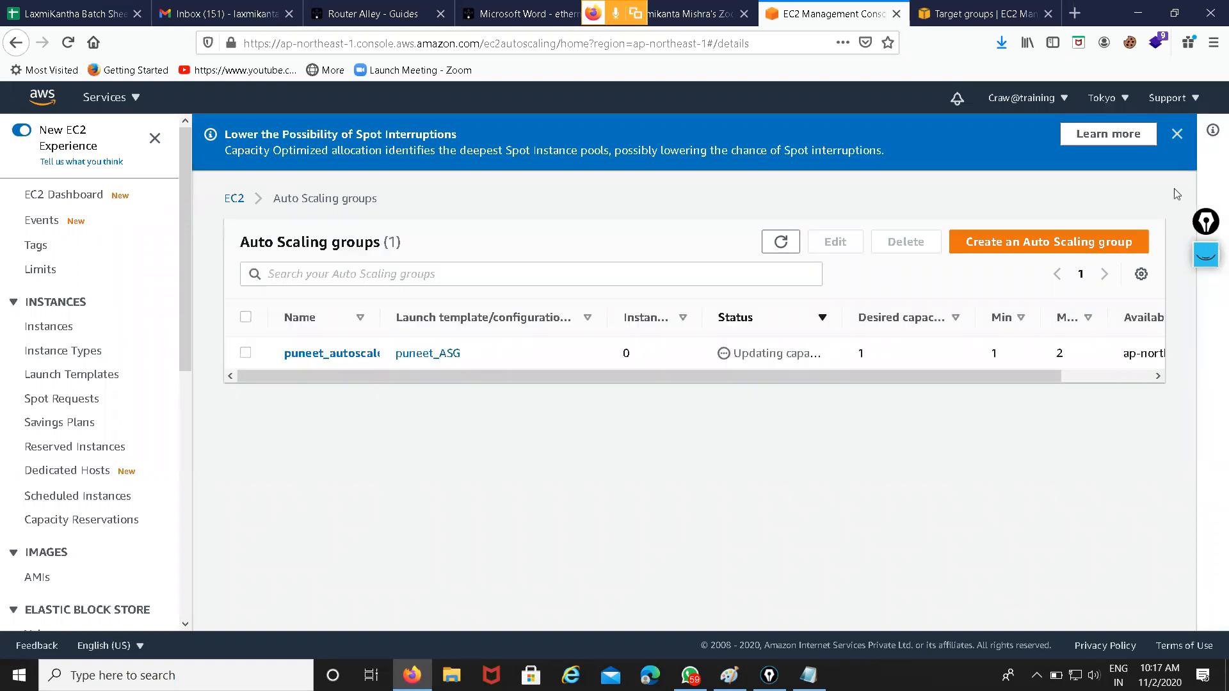
{"action": "left_click", "coordinate": [1177, 135]}
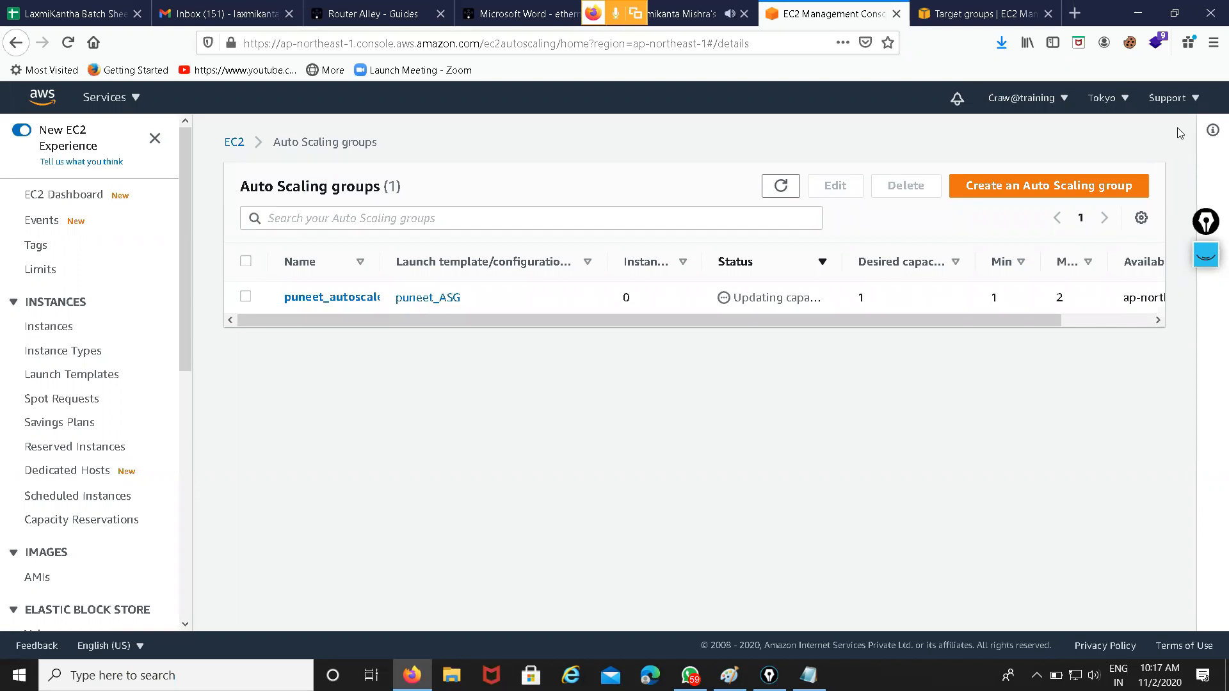
{"action": "left_click", "coordinate": [248, 298]}
{"action": "left_click", "coordinate": [248, 299]}
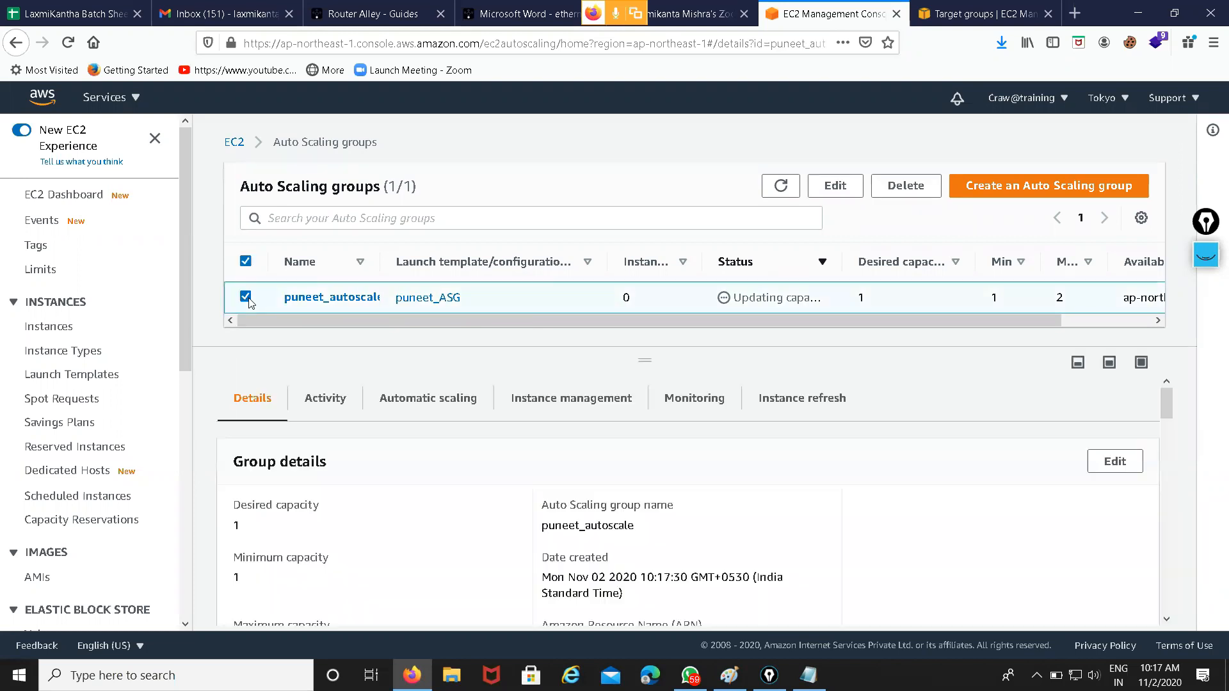
{"action": "mouse_move", "coordinate": [1165, 400]}
{"action": "left_mouse_down"}
{"action": "mouse_move", "coordinate": [1155, 550]}
{"action": "mouse_move", "coordinate": [1180, 360]}
{"action": "left_mouse_up"}
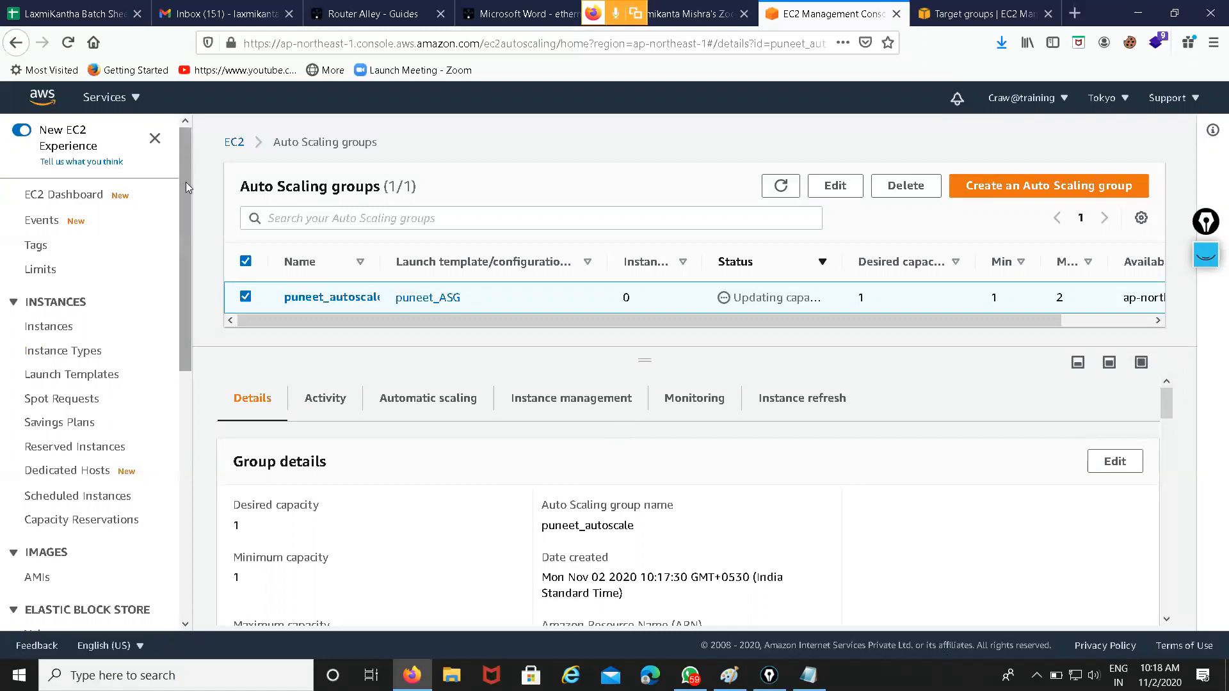
{"action": "left_click_drag", "start_coordinate": [186, 182], "coordinate": [170, 406]}
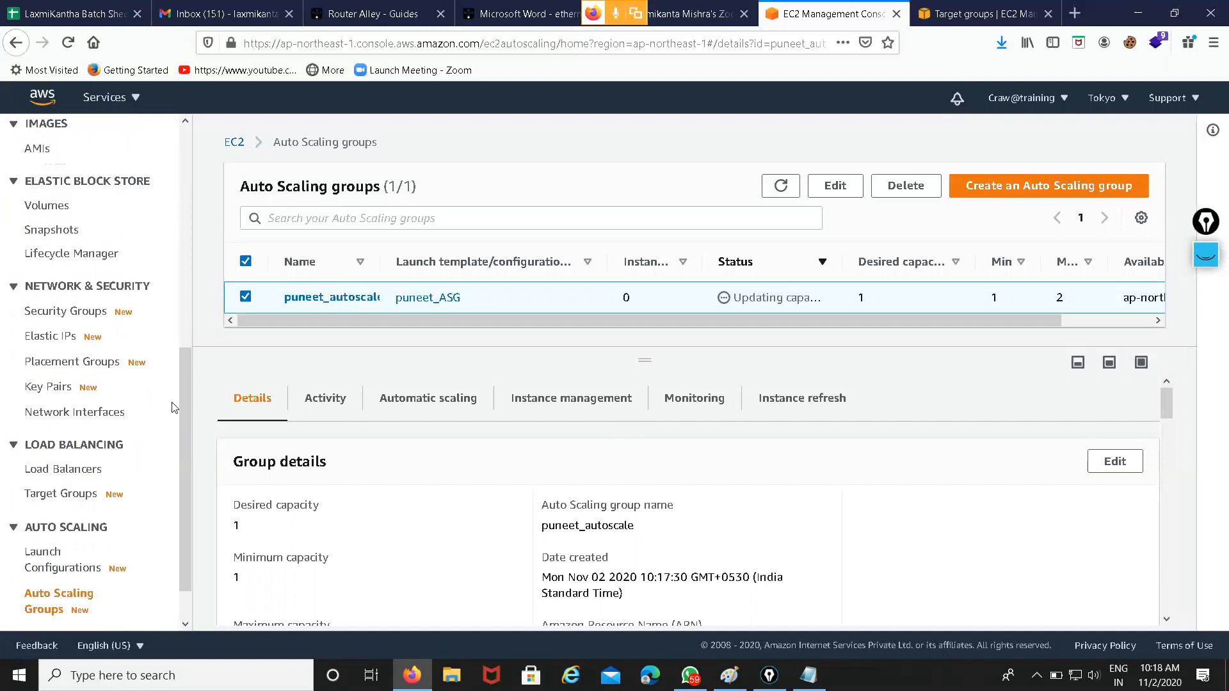
From the empty Load Balancers list, begin creating a new load balancer
{"action": "left_click", "coordinate": [75, 472]}
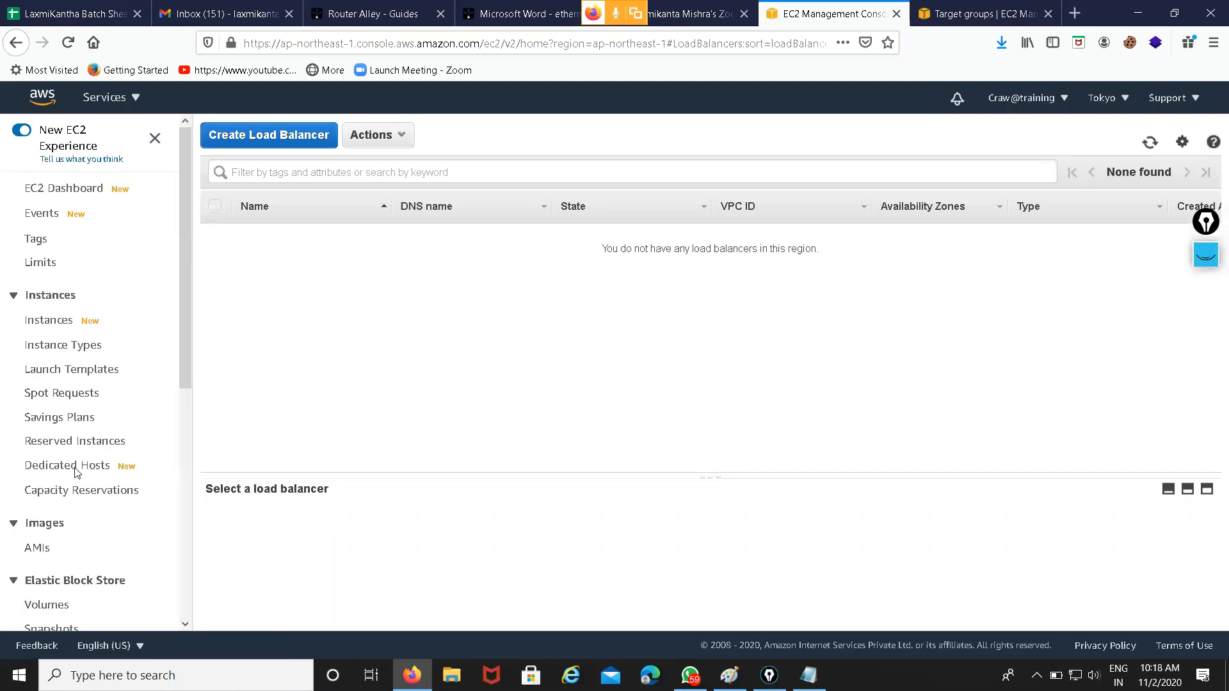
{"action": "left_click", "coordinate": [256, 144]}
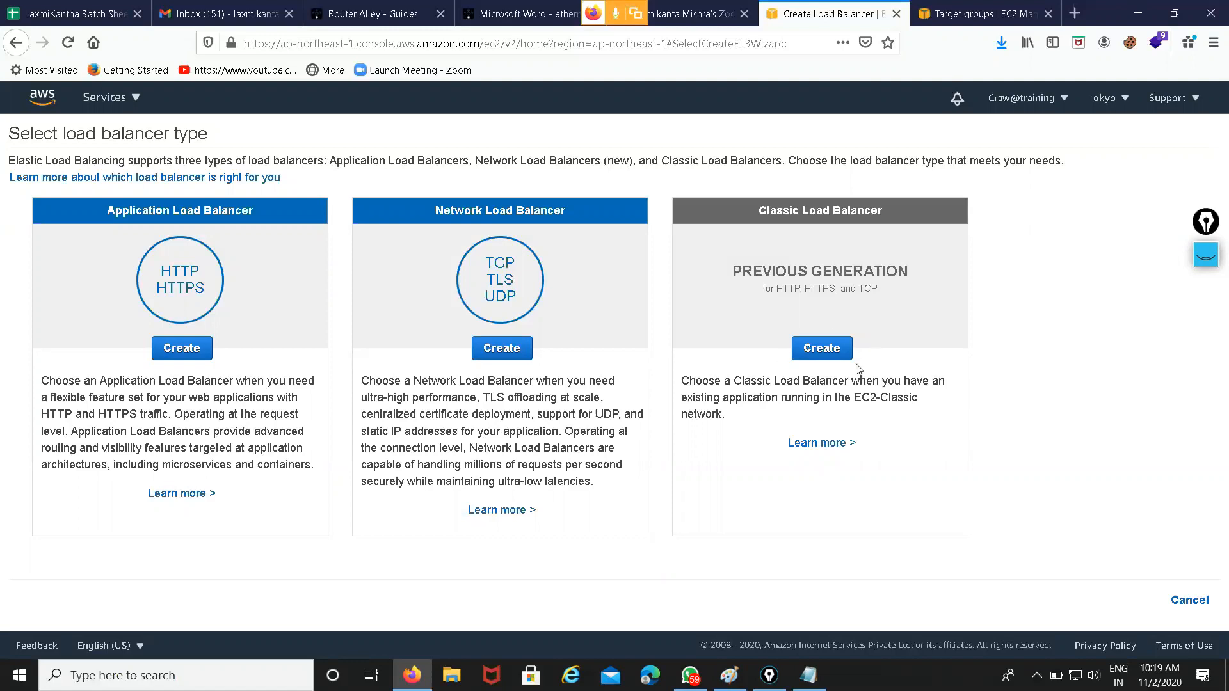
Choose Application Load Balancer named aws, keeping internet-facing scheme and ipv4 address type
{"action": "left_click", "coordinate": [175, 356]}
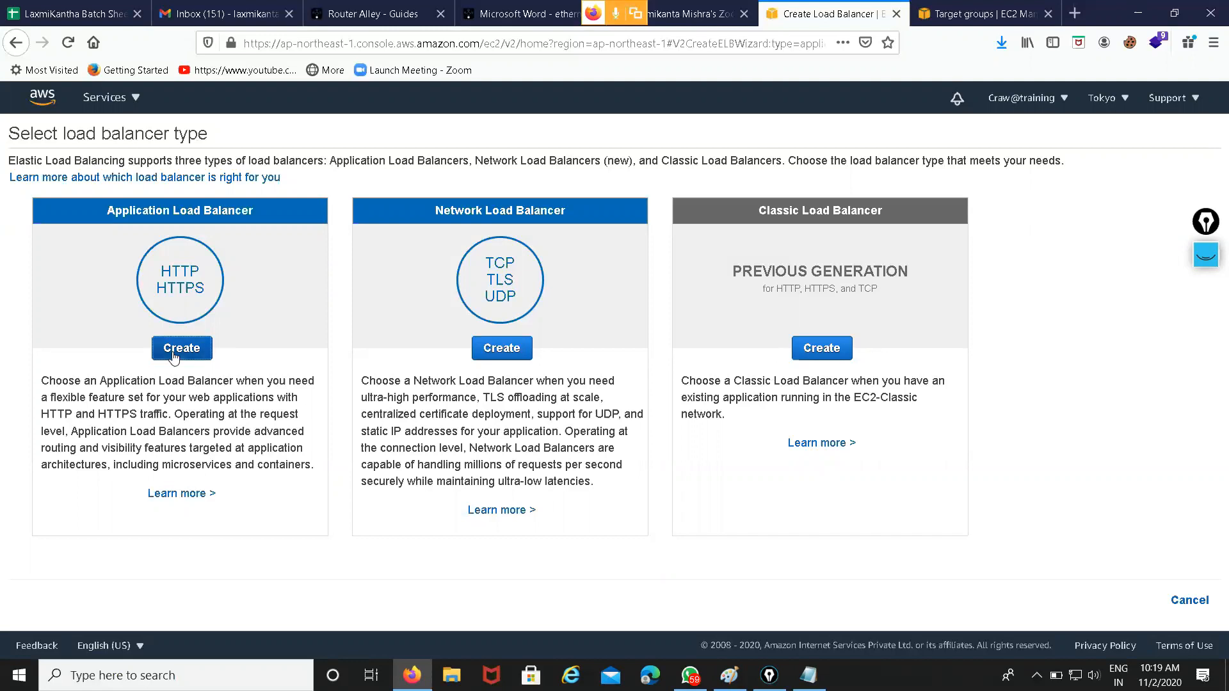
{"action": "left_click", "coordinate": [245, 274]}
{"action": "left_click", "coordinate": [246, 275]}
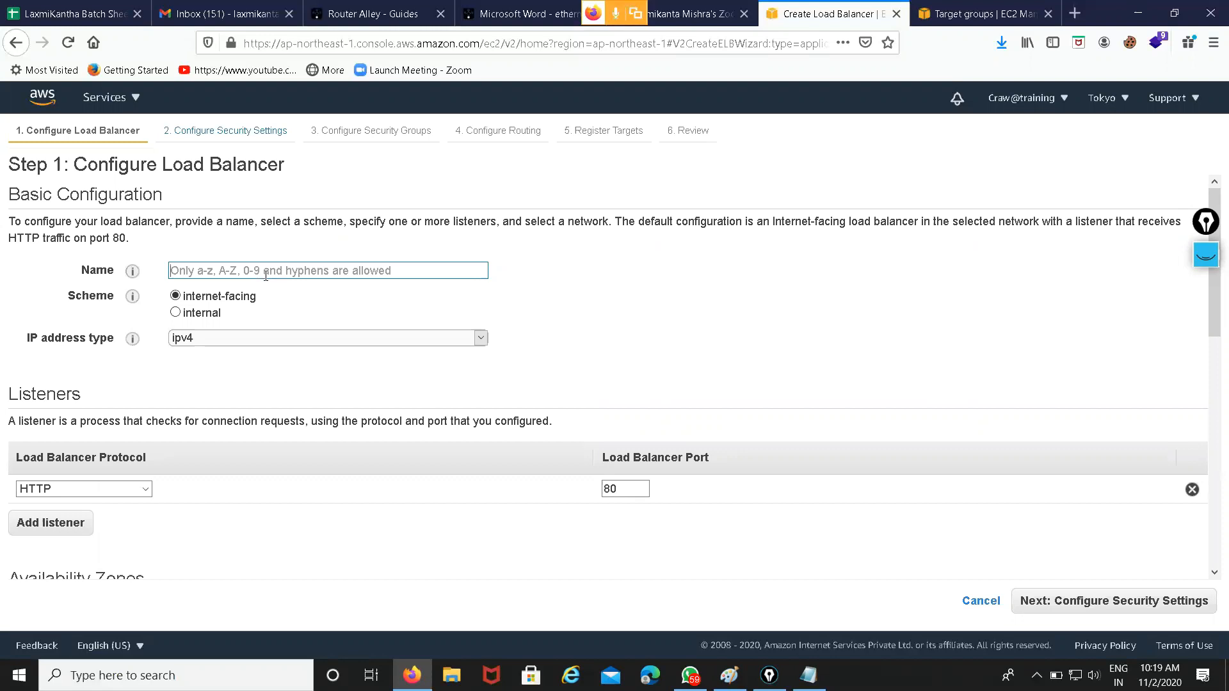
{"action": "type", "text": "aws"}
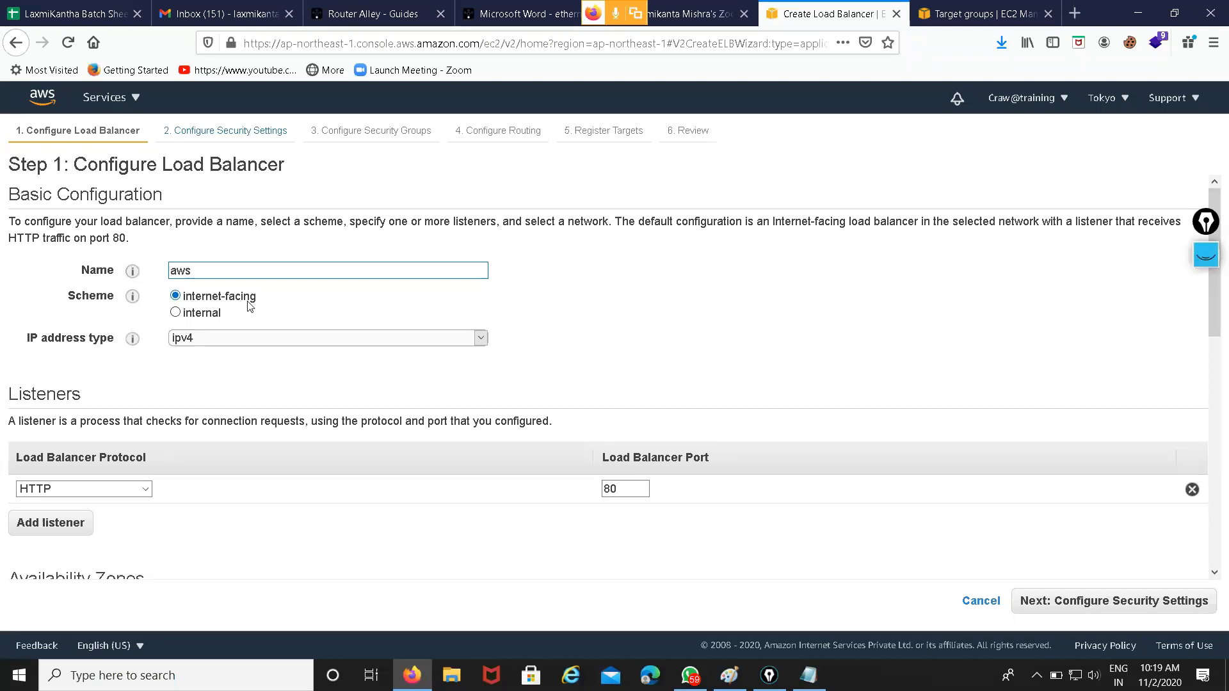
{"action": "left_click", "coordinate": [177, 315]}
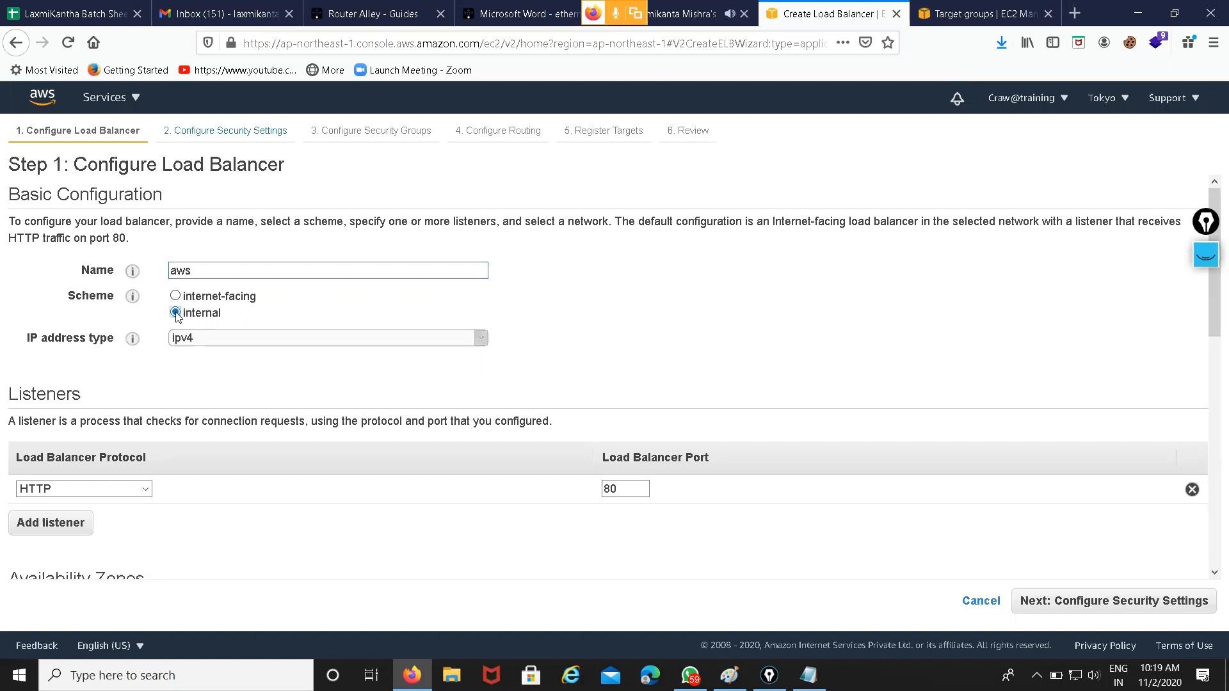
{"action": "left_click", "coordinate": [177, 297]}
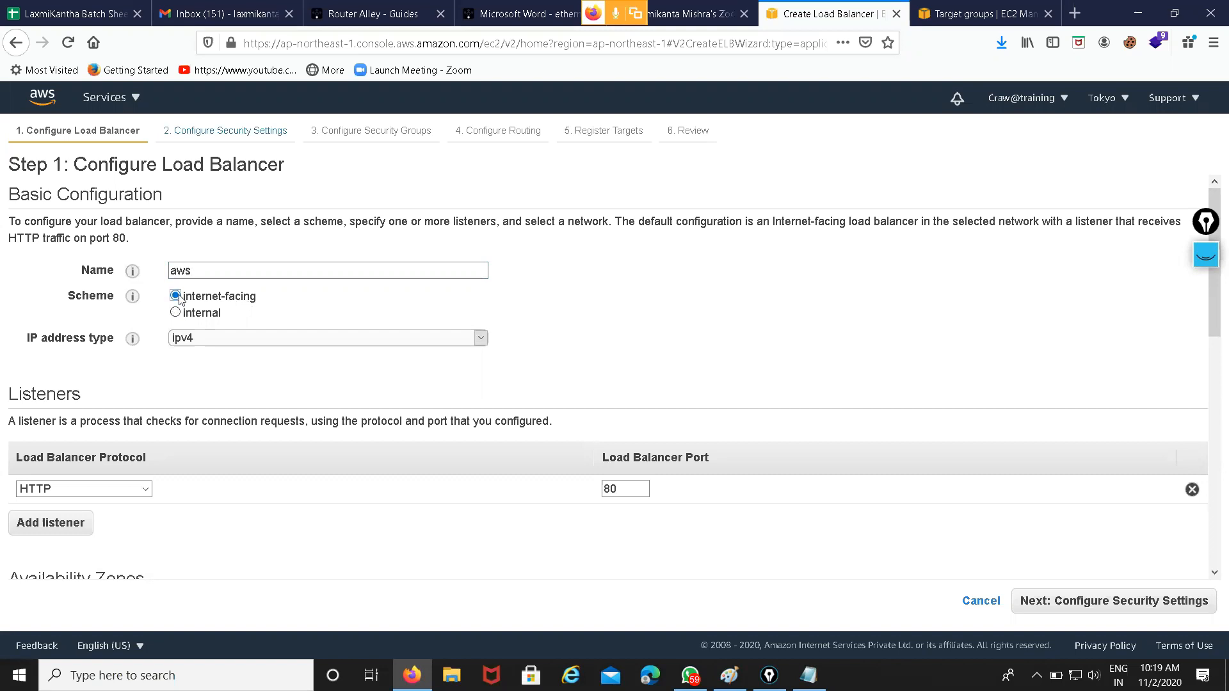
{"action": "left_click", "coordinate": [195, 338]}
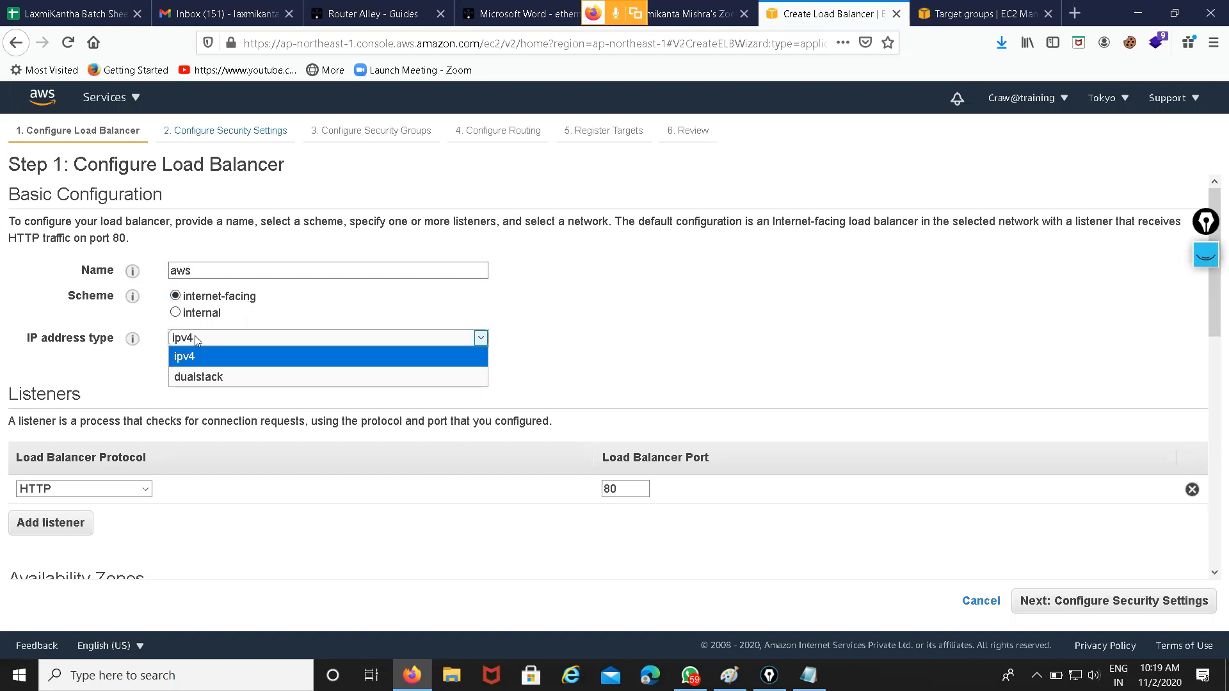
{"action": "left_click", "coordinate": [196, 340]}
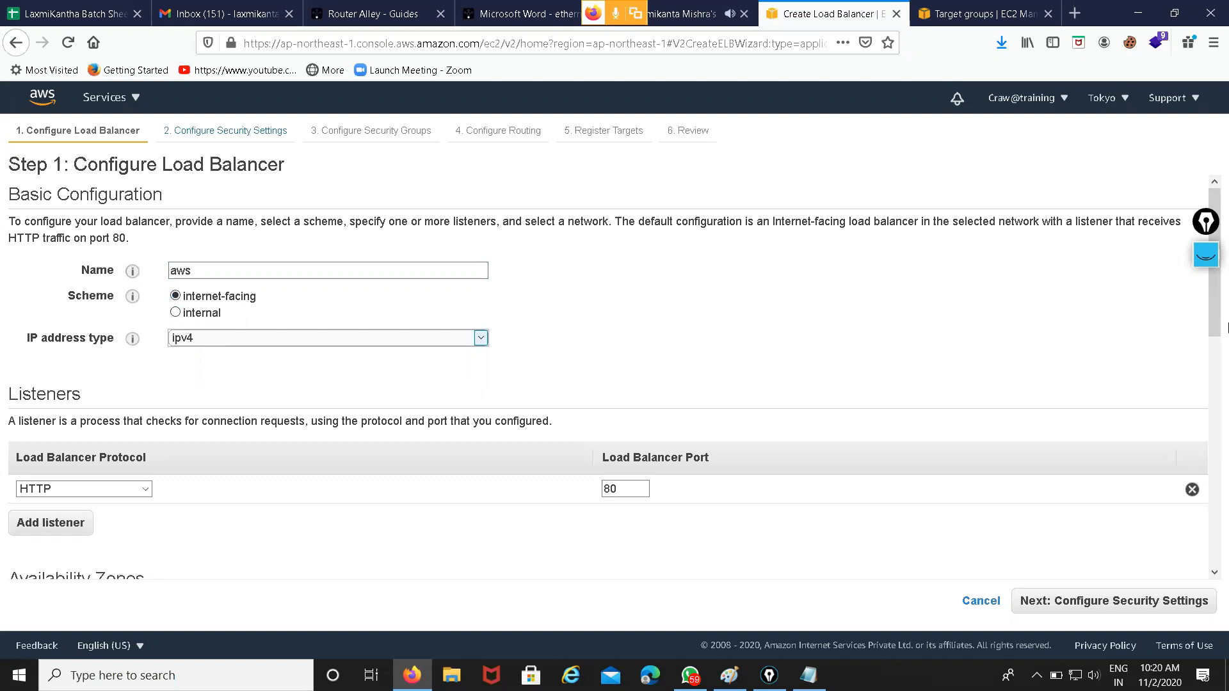
Add a second listener using HTTPS on port 443
{"action": "scroll", "coordinate": [1212, 318], "scroll_direction": "down", "scroll_amount": 3}
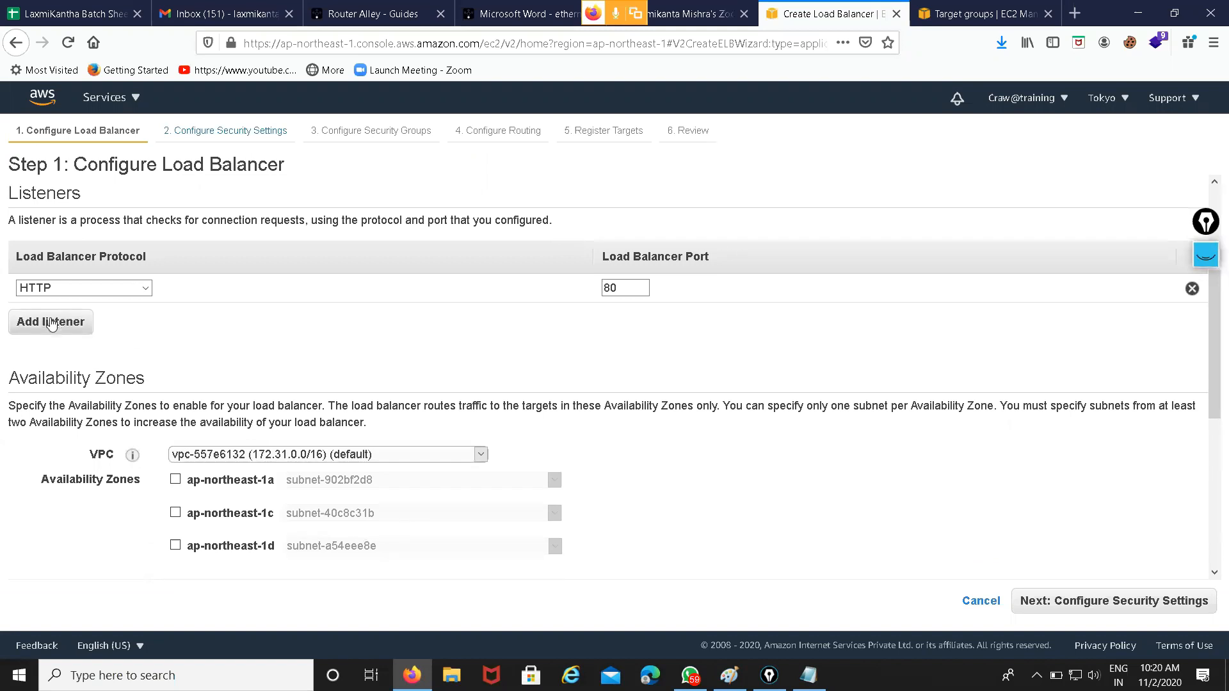
{"action": "left_click", "coordinate": [54, 321]}
{"action": "left_click", "coordinate": [54, 320]}
{"action": "left_click", "coordinate": [82, 378]}
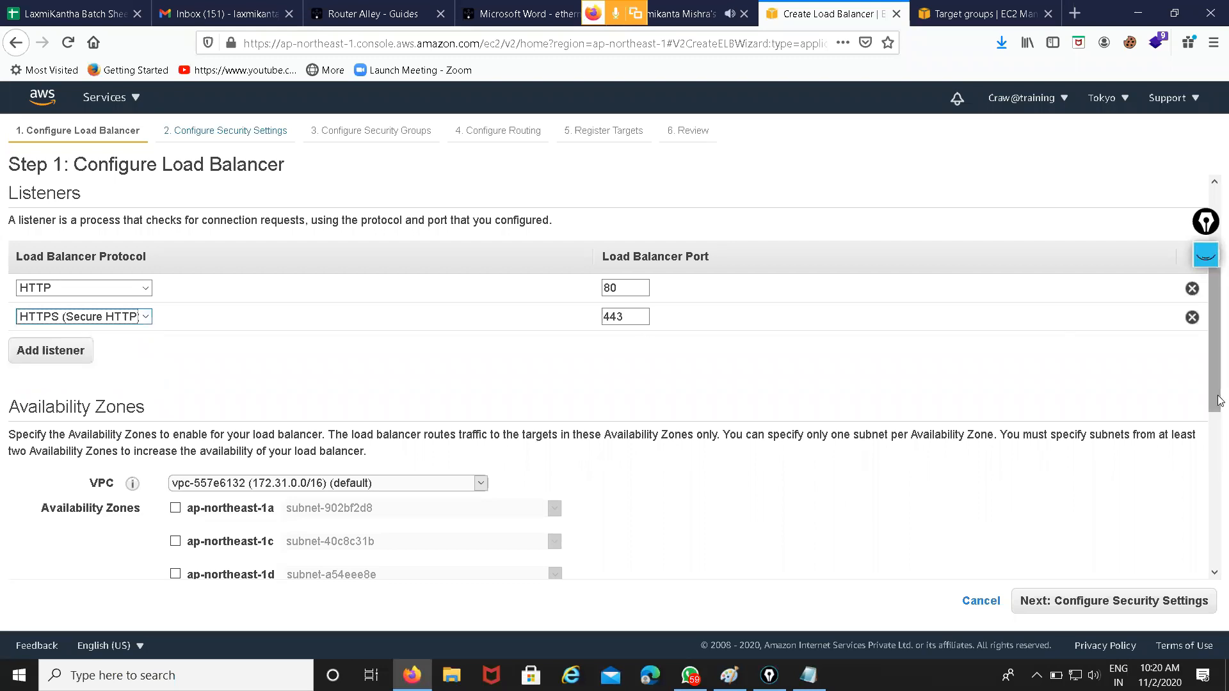
Enable Availability Zones ap-northeast-1a, ap-northeast-1c and ap-northeast-1d
{"action": "scroll", "coordinate": [1220, 415], "scroll_direction": "down", "scroll_amount": 1}
{"action": "scroll", "coordinate": [1221, 415], "scroll_direction": "down", "scroll_amount": 4}
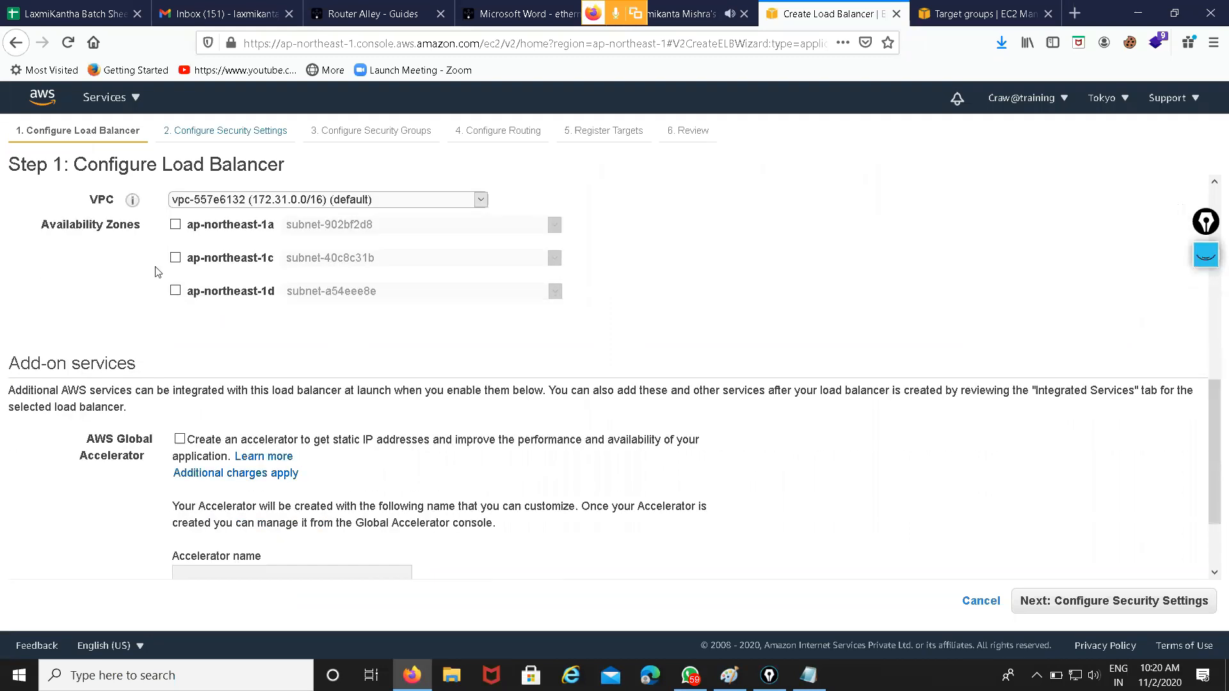
{"action": "left_click", "coordinate": [176, 225]}
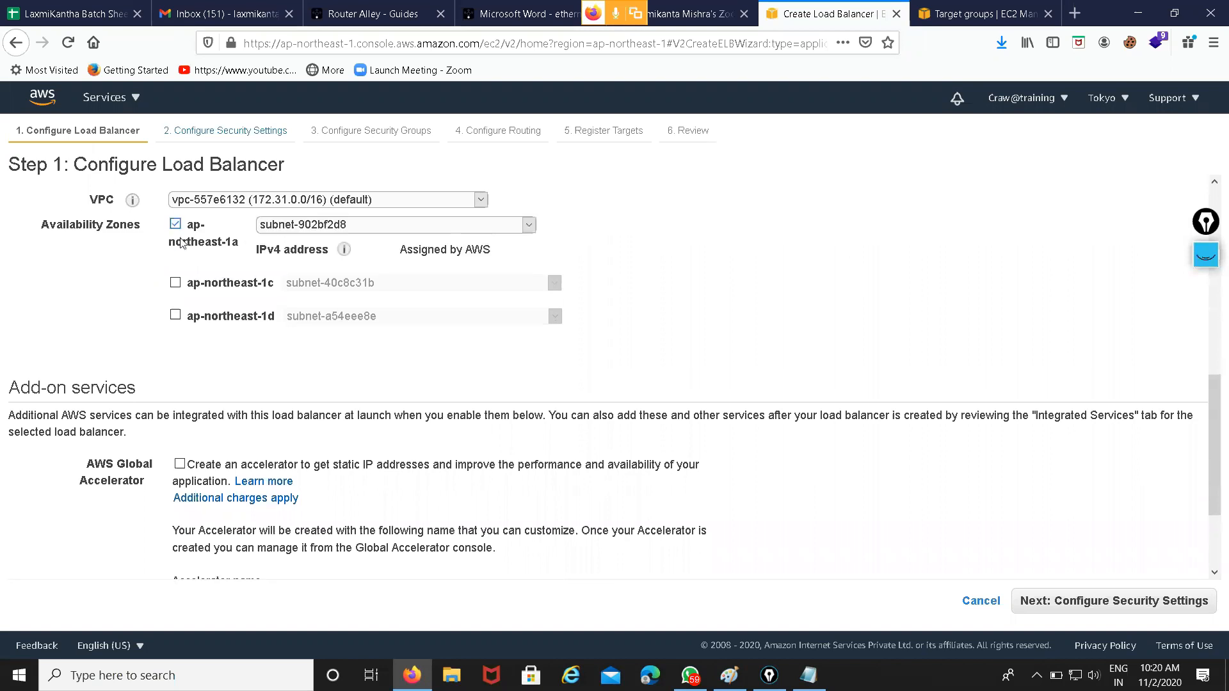
{"action": "left_click", "coordinate": [175, 283]}
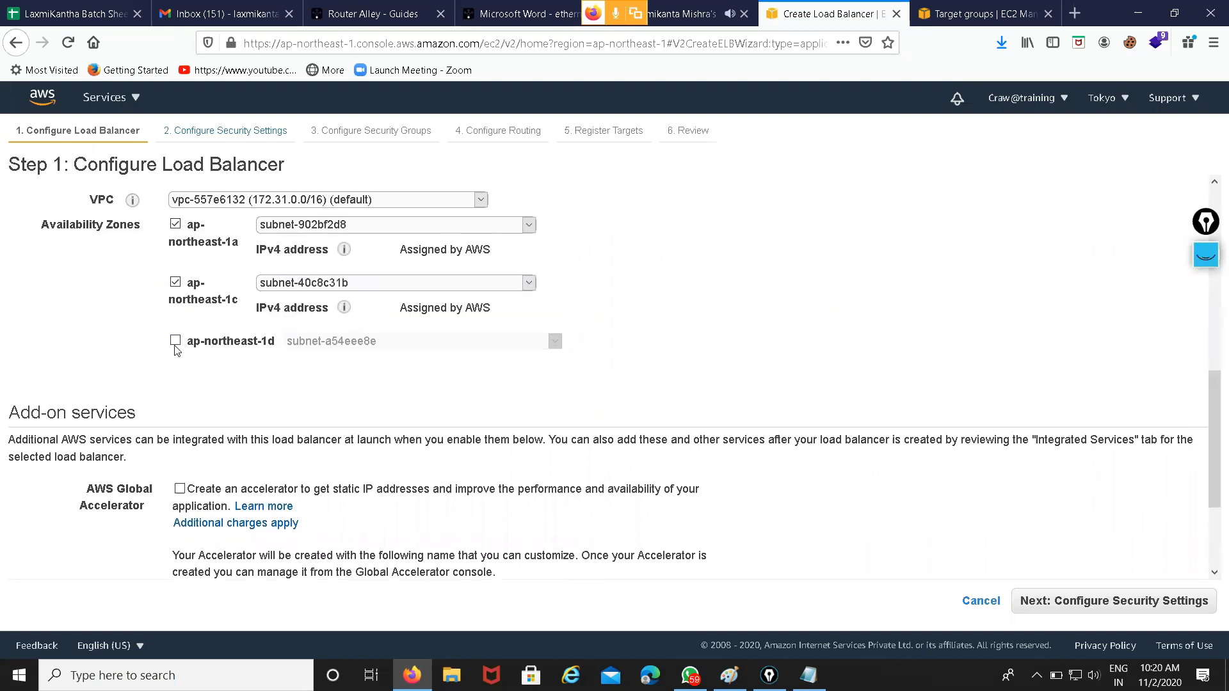
{"action": "left_click", "coordinate": [175, 341]}
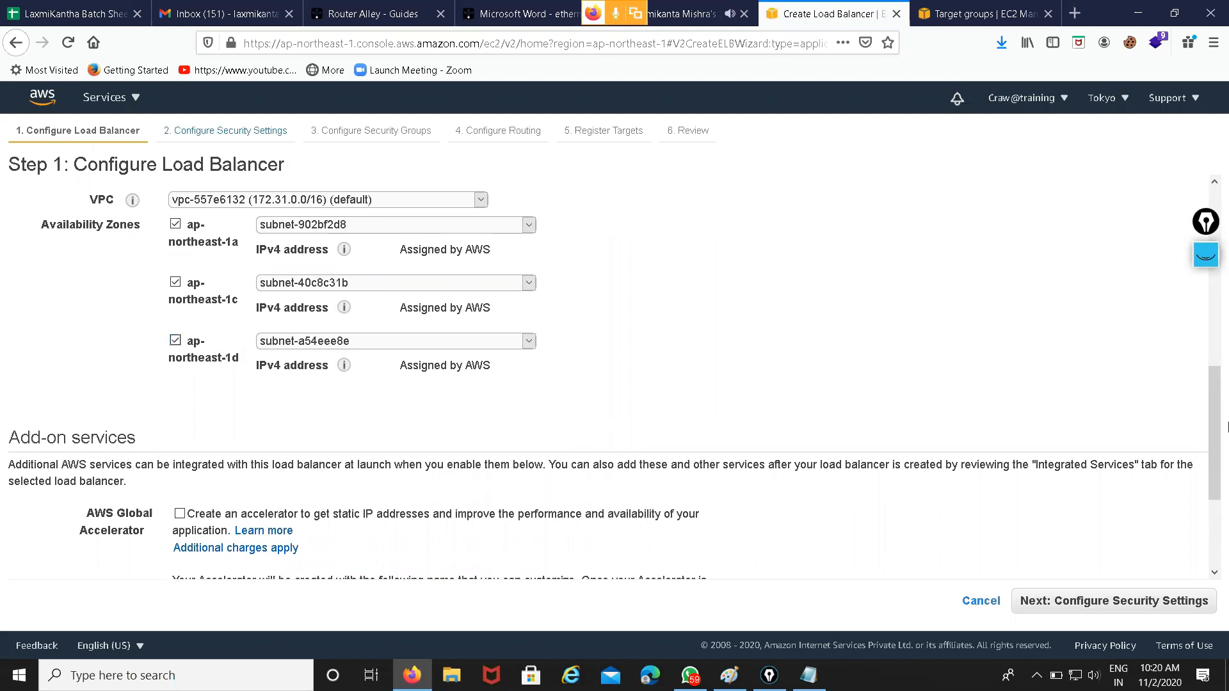
{"action": "left_click_drag", "start_coordinate": [1214, 453], "coordinate": [1216, 568]}
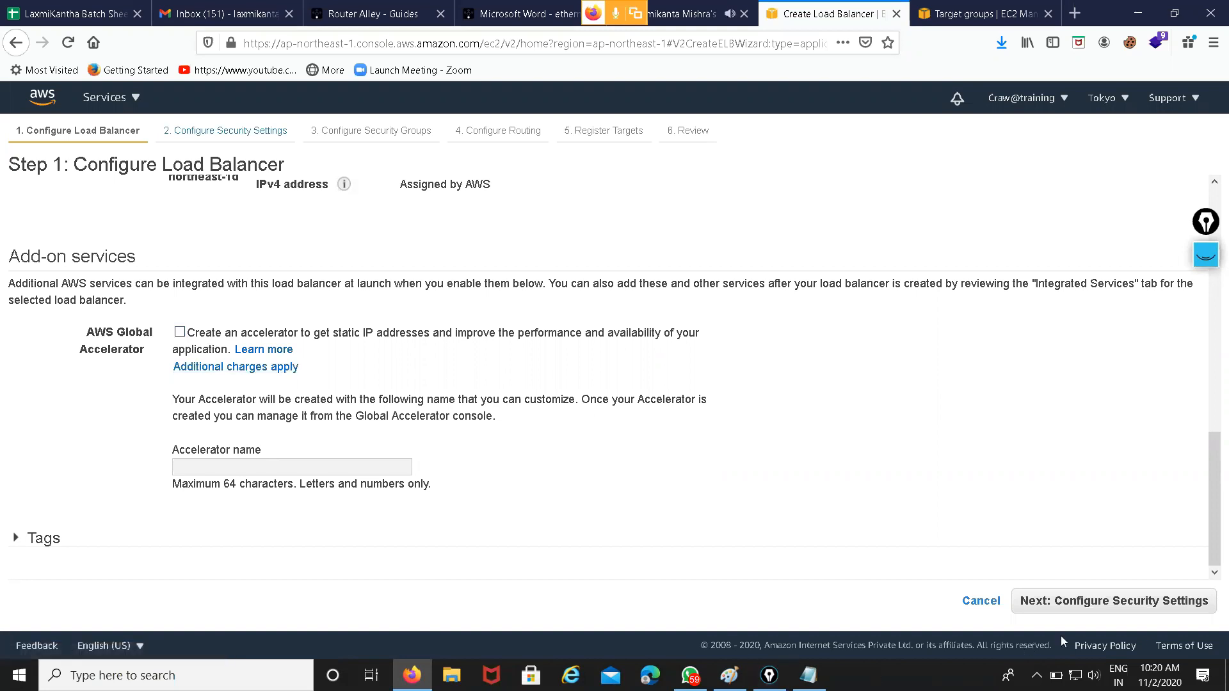
Advance to security settings, find no SSL certificate available, then switch to the Zoom meeting
{"action": "left_click", "coordinate": [1091, 605]}
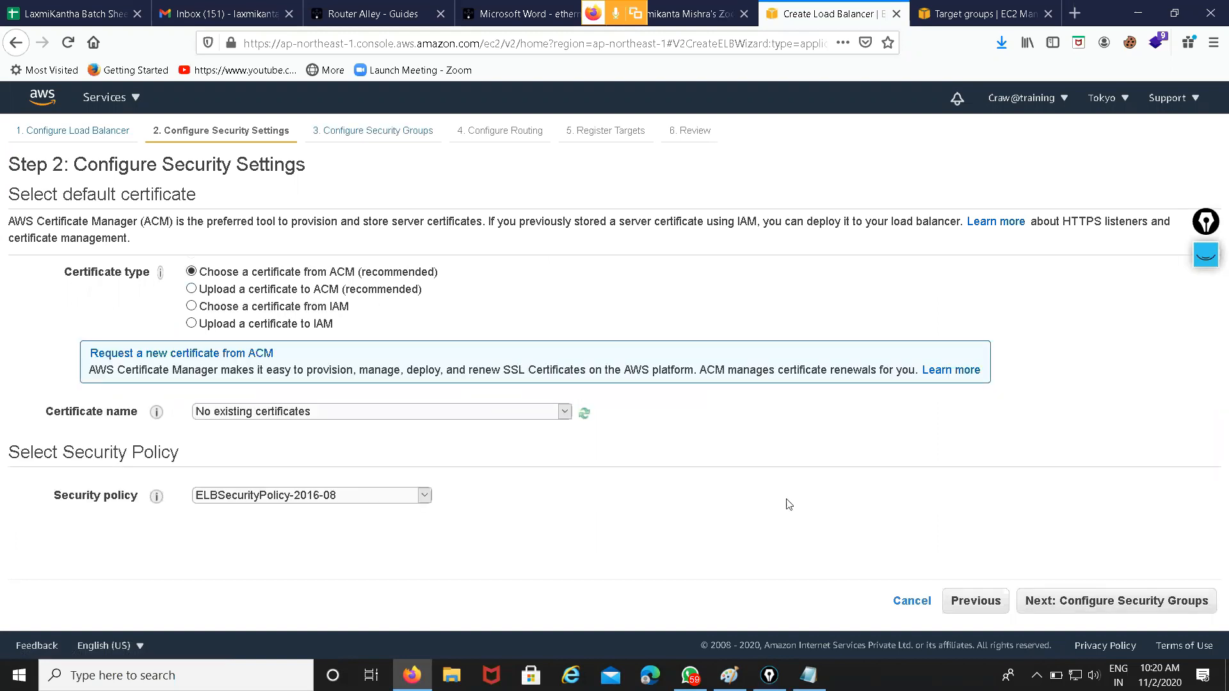
{"action": "left_click", "coordinate": [1104, 608]}
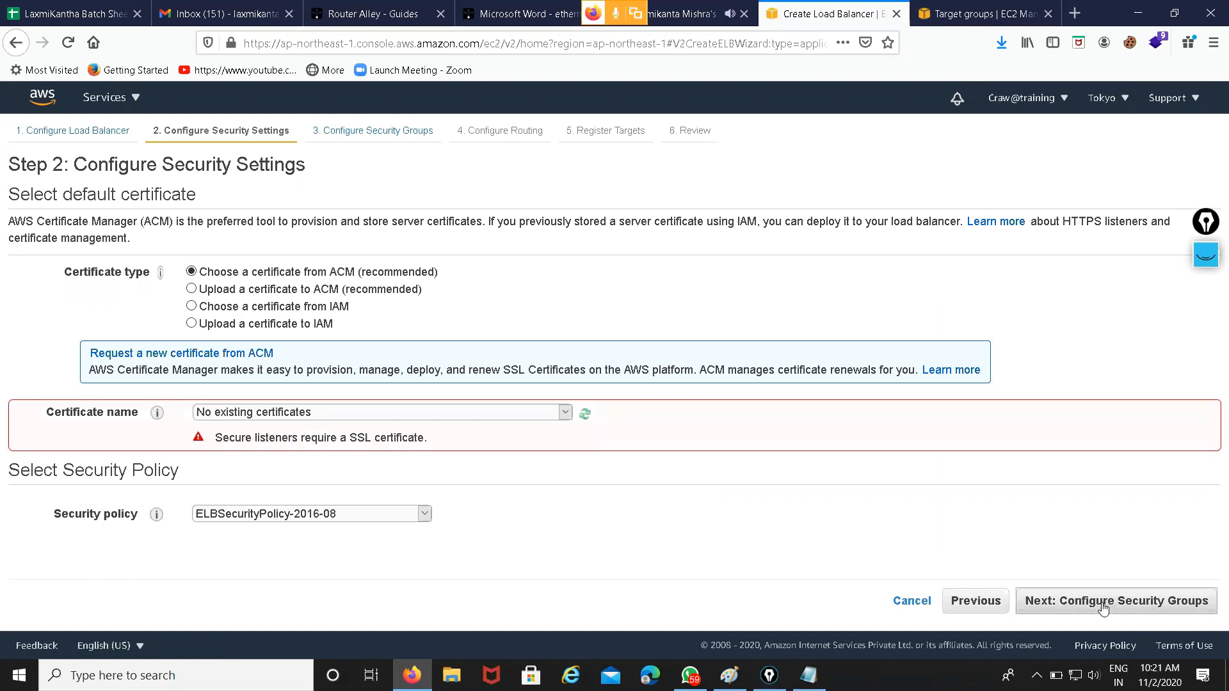
{"action": "left_click", "coordinate": [429, 413]}
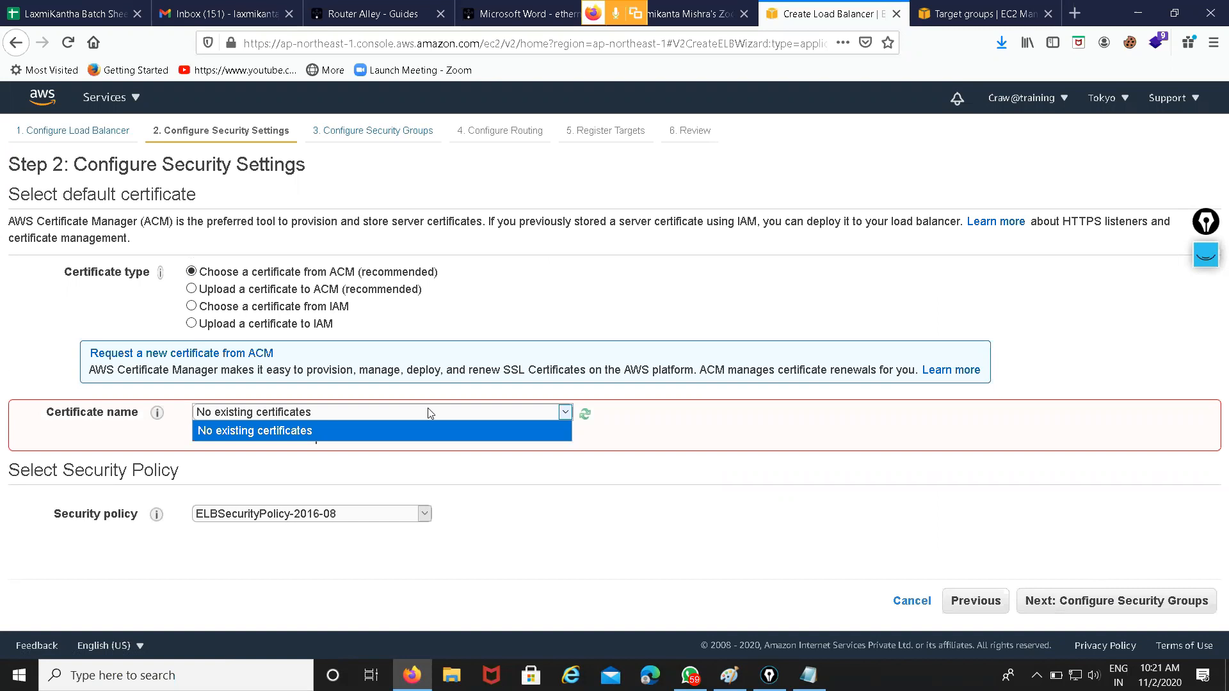
{"action": "left_click", "coordinate": [429, 413]}
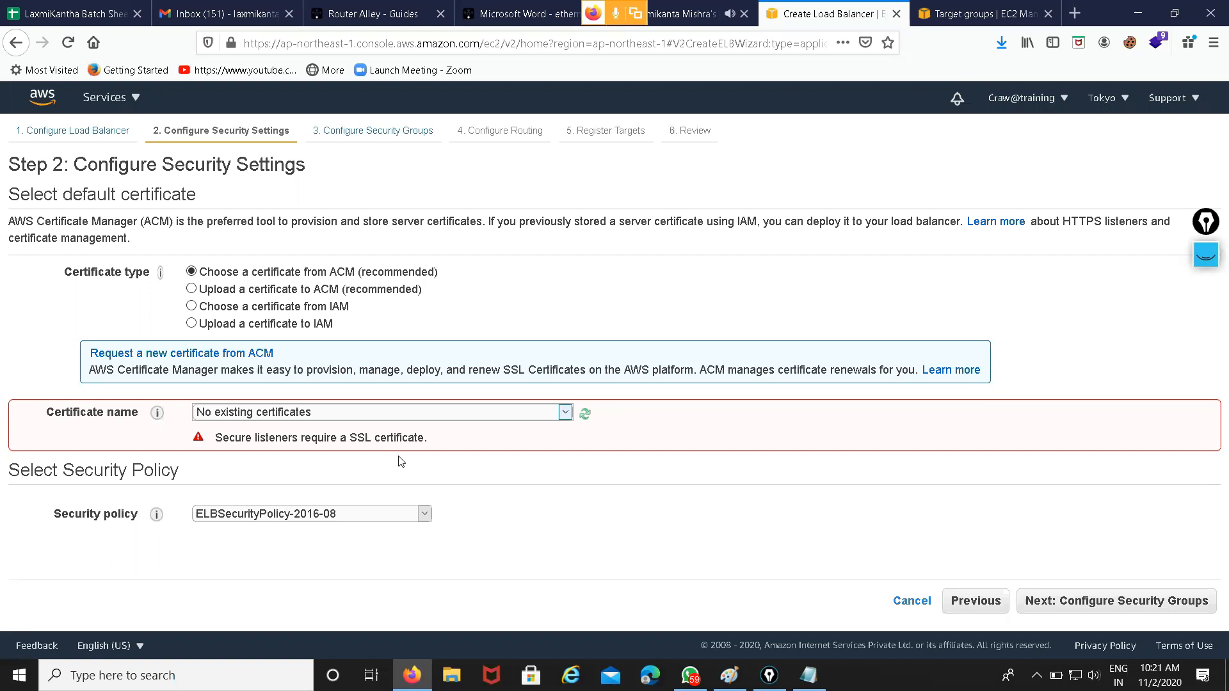
{"action": "key", "text": "Caps_Lock"}
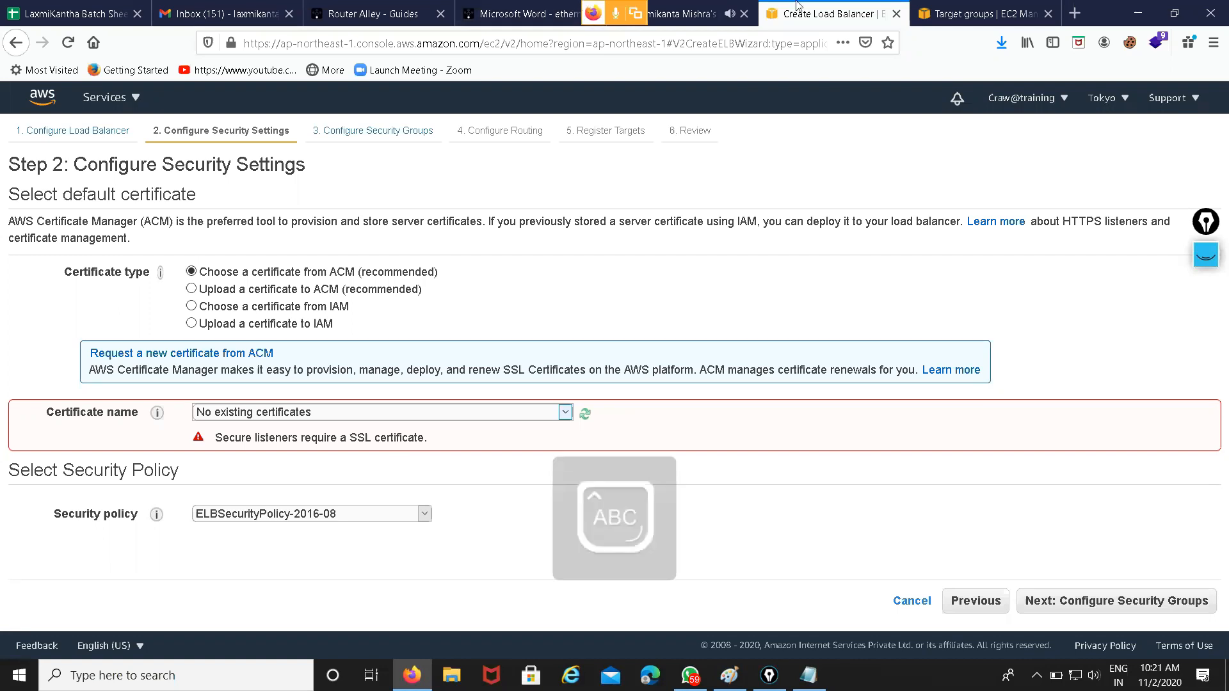
{"action": "left_click", "coordinate": [707, 14]}
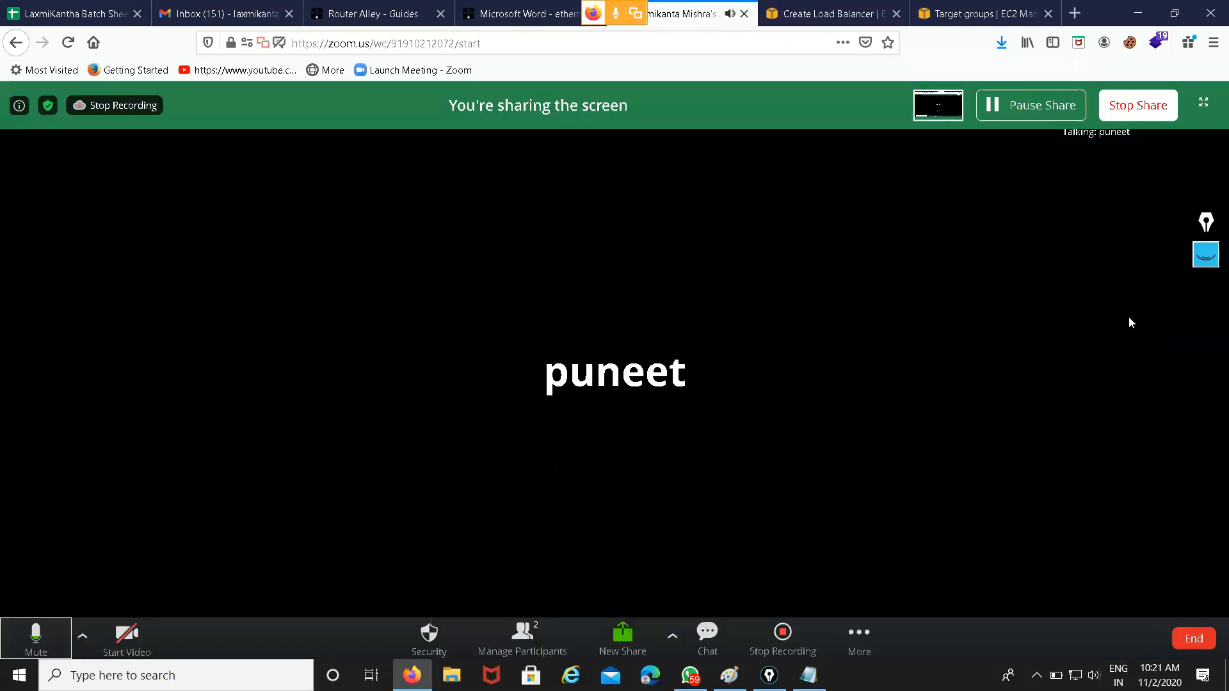